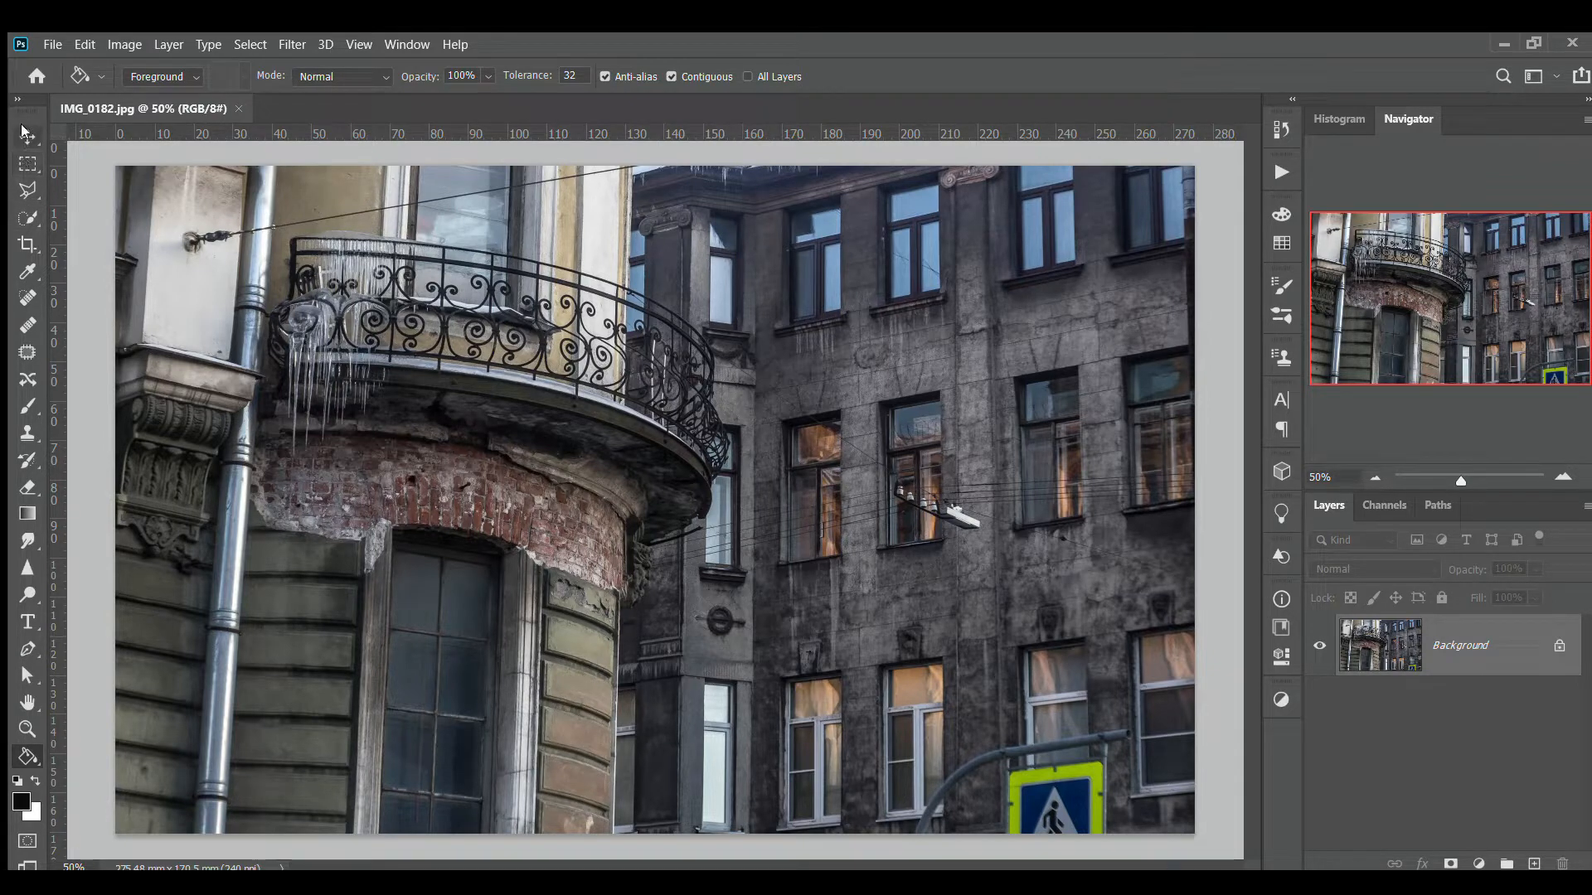
Step: Try to remove the round ornament from the grey wall with the Spot Healing Brush at size 60 in Proximity Match
{"action": "left_click", "coordinate": [27, 296]}
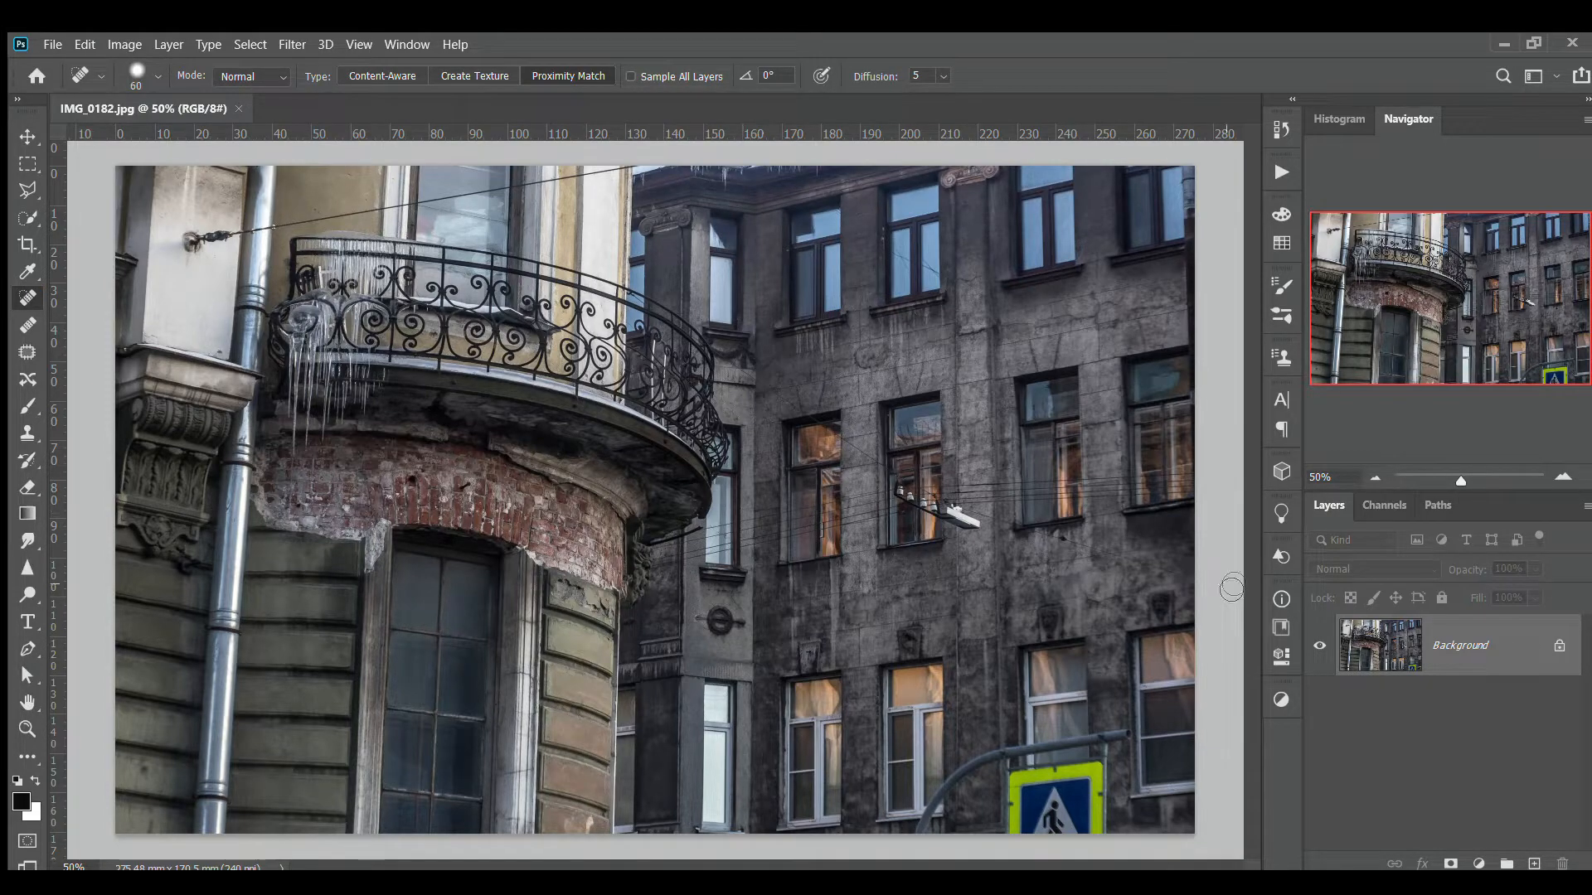
{"action": "left_click_drag", "start_coordinate": [1461, 481], "coordinate": [1475, 481]}
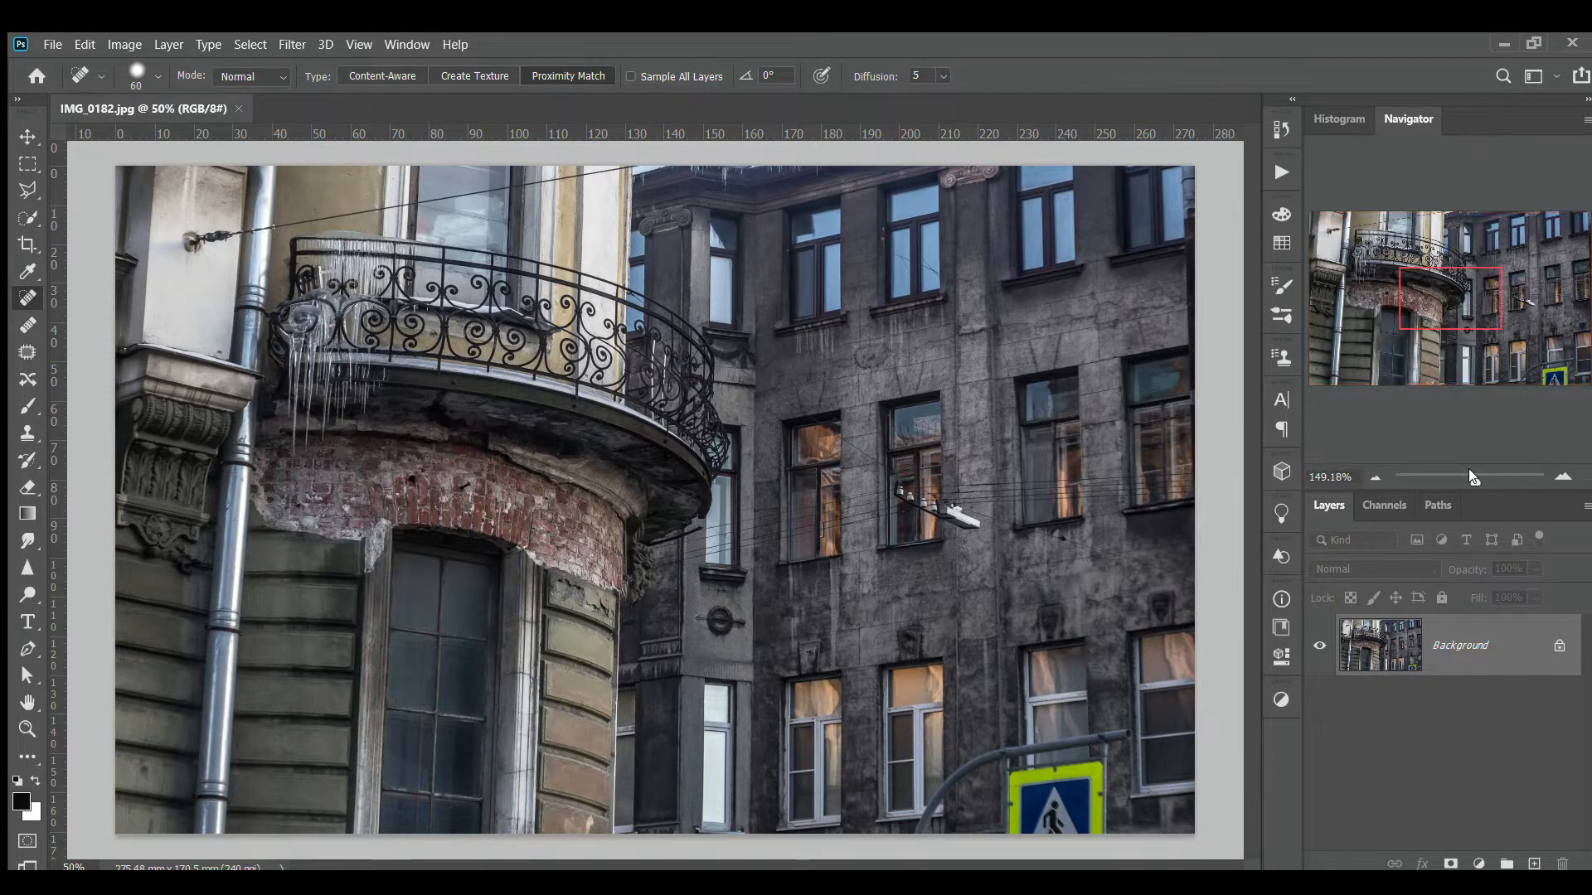
{"action": "mouse_move", "coordinate": [1457, 282]}
{"action": "left_mouse_down"}
{"action": "mouse_move", "coordinate": [1496, 331]}
{"action": "mouse_move", "coordinate": [1517, 291]}
{"action": "mouse_move", "coordinate": [1556, 351]}
{"action": "mouse_move", "coordinate": [1528, 307]}
{"action": "mouse_move", "coordinate": [1499, 325]}
{"action": "left_mouse_up"}
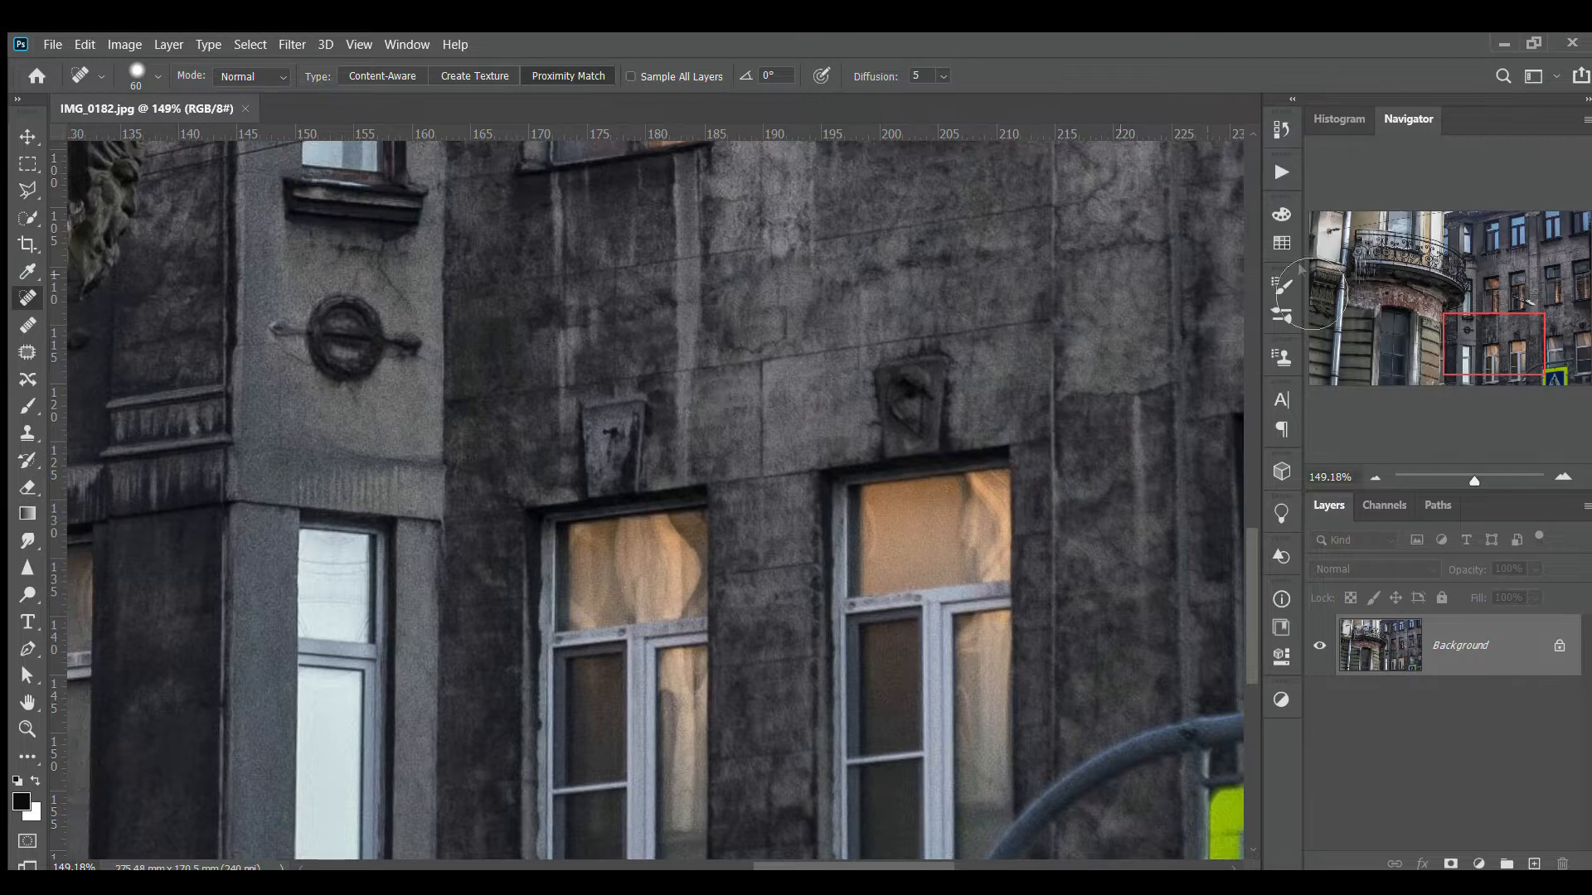
{"action": "mouse_move", "coordinate": [333, 359]}
{"action": "left_mouse_down"}
{"action": "mouse_move", "coordinate": [303, 332]}
{"action": "mouse_move", "coordinate": [376, 339]}
{"action": "left_mouse_up"}
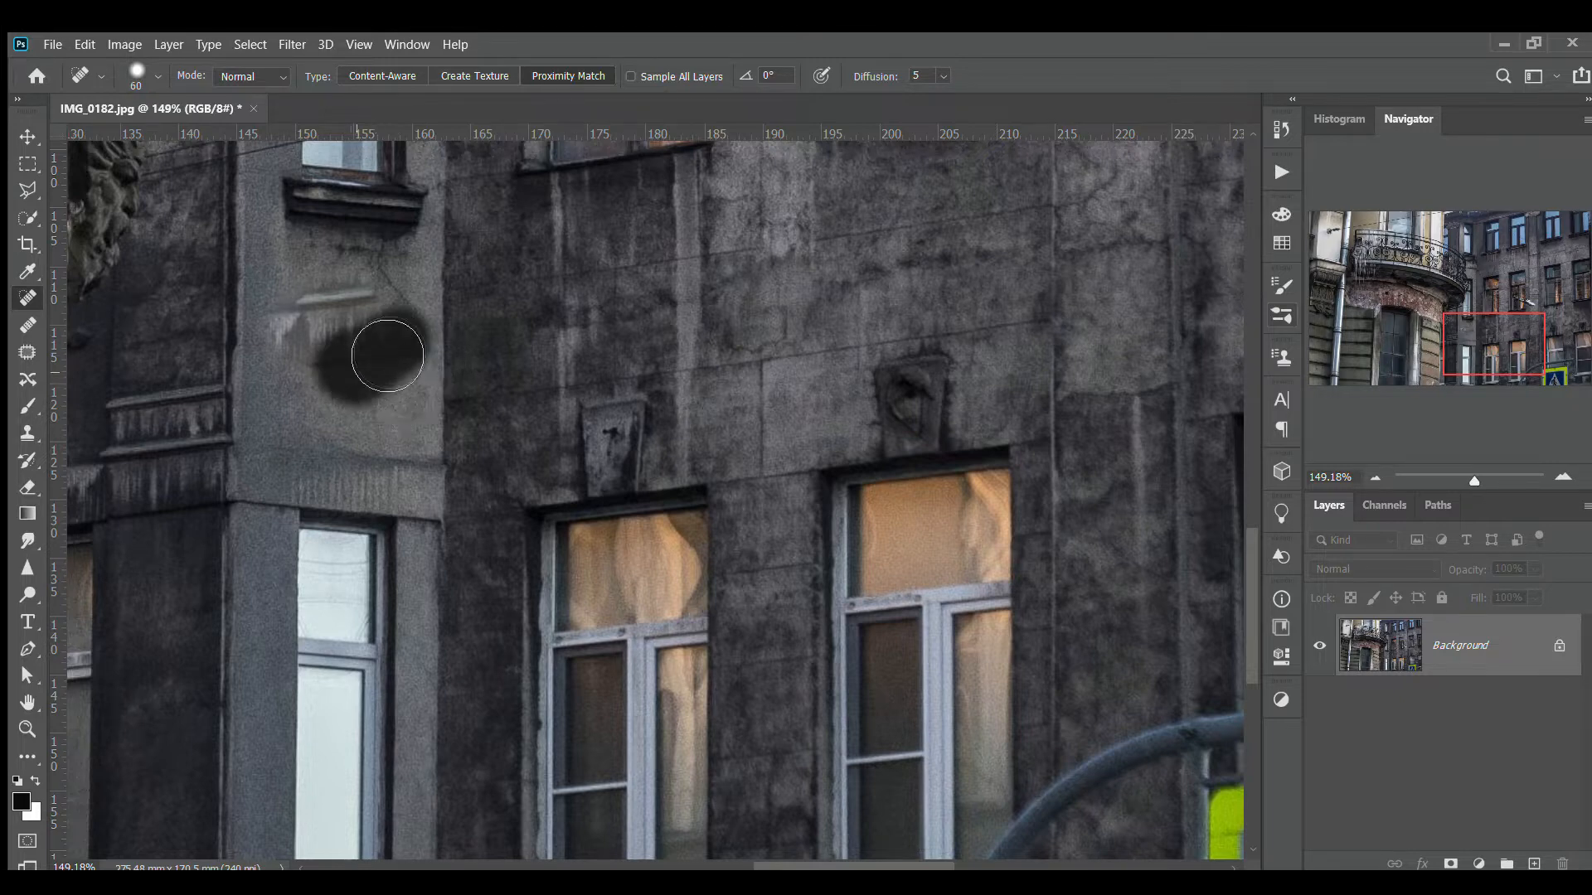
{"action": "mouse_move", "coordinate": [361, 379]}
{"action": "left_mouse_down"}
{"action": "mouse_move", "coordinate": [363, 344]}
{"action": "mouse_move", "coordinate": [341, 351]}
{"action": "mouse_move", "coordinate": [357, 426]}
{"action": "mouse_move", "coordinate": [310, 317]}
{"action": "mouse_move", "coordinate": [352, 361]}
{"action": "mouse_move", "coordinate": [317, 315]}
{"action": "mouse_move", "coordinate": [325, 397]}
{"action": "mouse_move", "coordinate": [340, 405]}
{"action": "mouse_move", "coordinate": [319, 417]}
{"action": "mouse_move", "coordinate": [328, 352]}
{"action": "left_mouse_up"}
{"action": "left_click", "coordinate": [311, 327]}
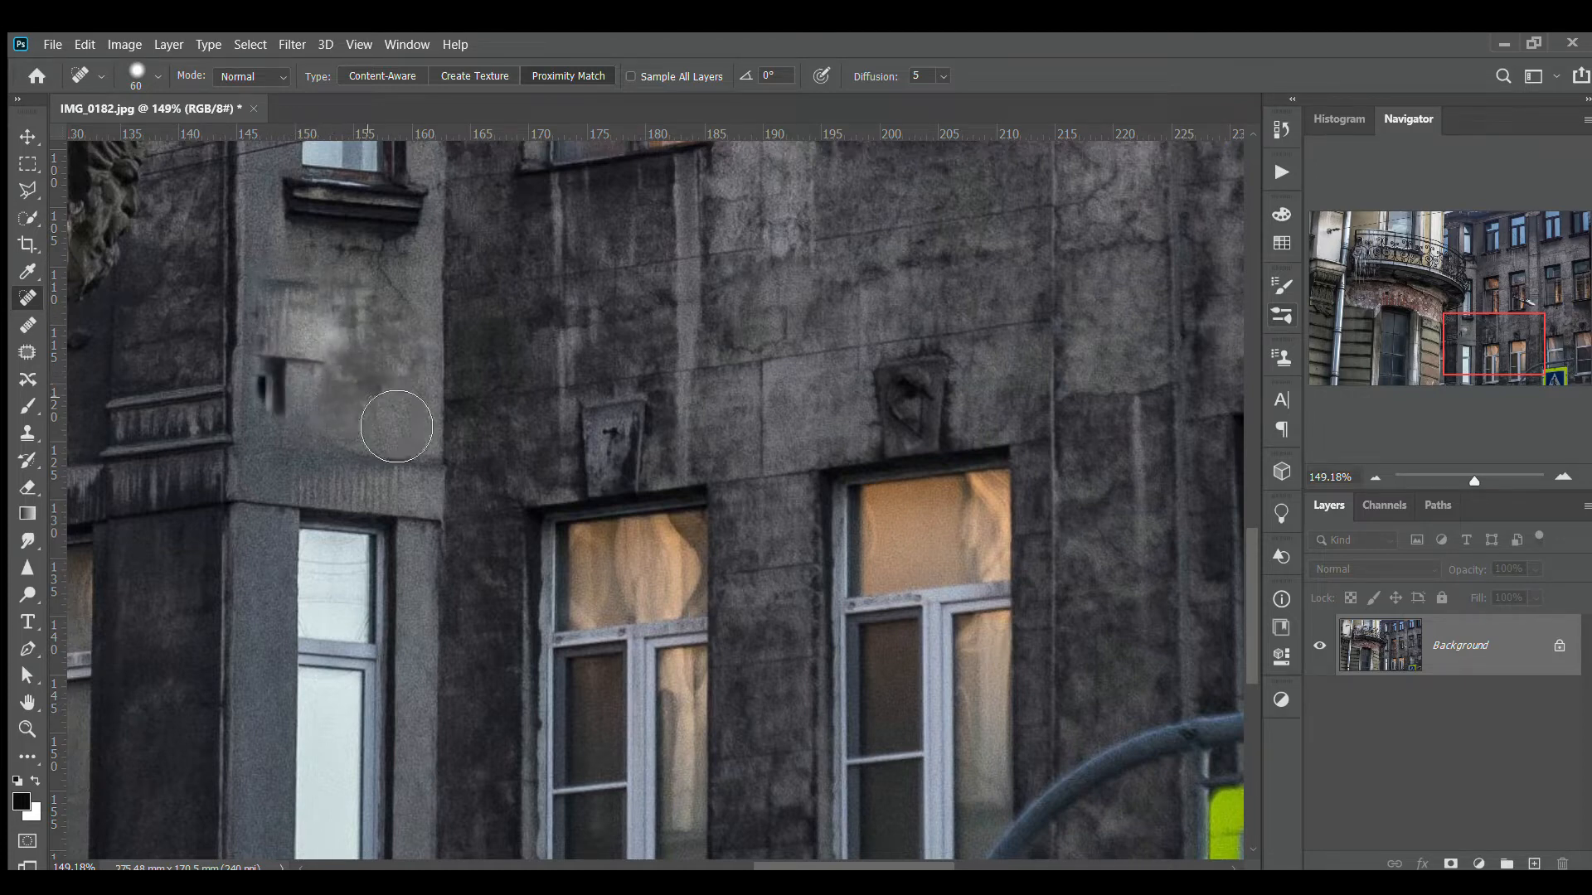
{"action": "key", "text": "ctrl+z"}
{"action": "key", "text": "ctrl+z"}
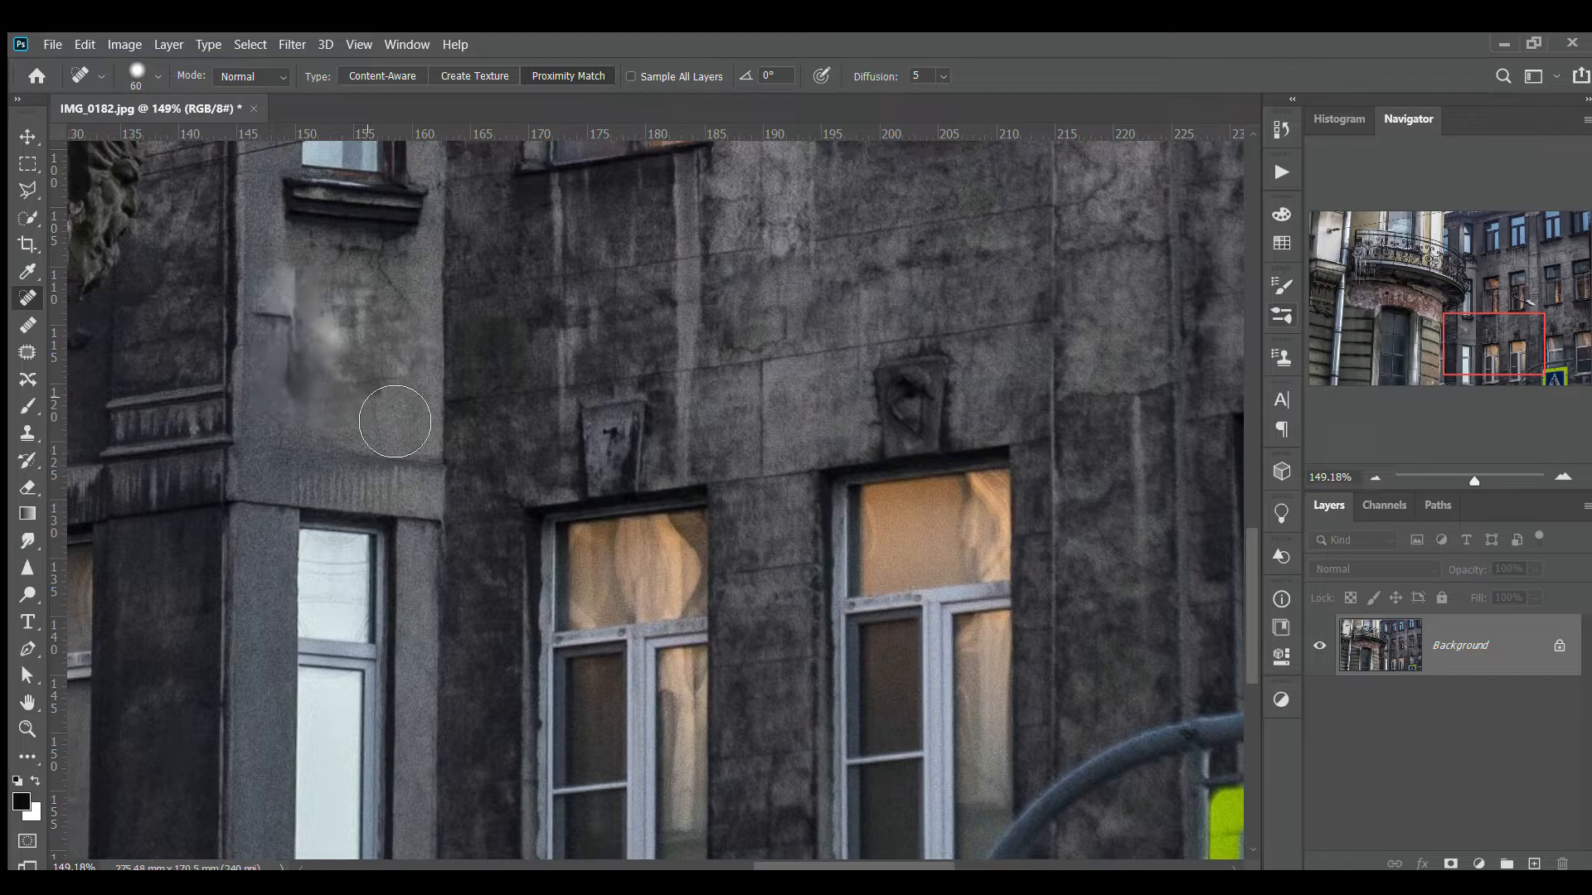
Step: Try to remove the pedestrian crossing sign with an enlarged Spot Healing Brush
{"action": "scroll", "coordinate": [390, 390], "scroll_direction": "up", "scroll_amount": 5}
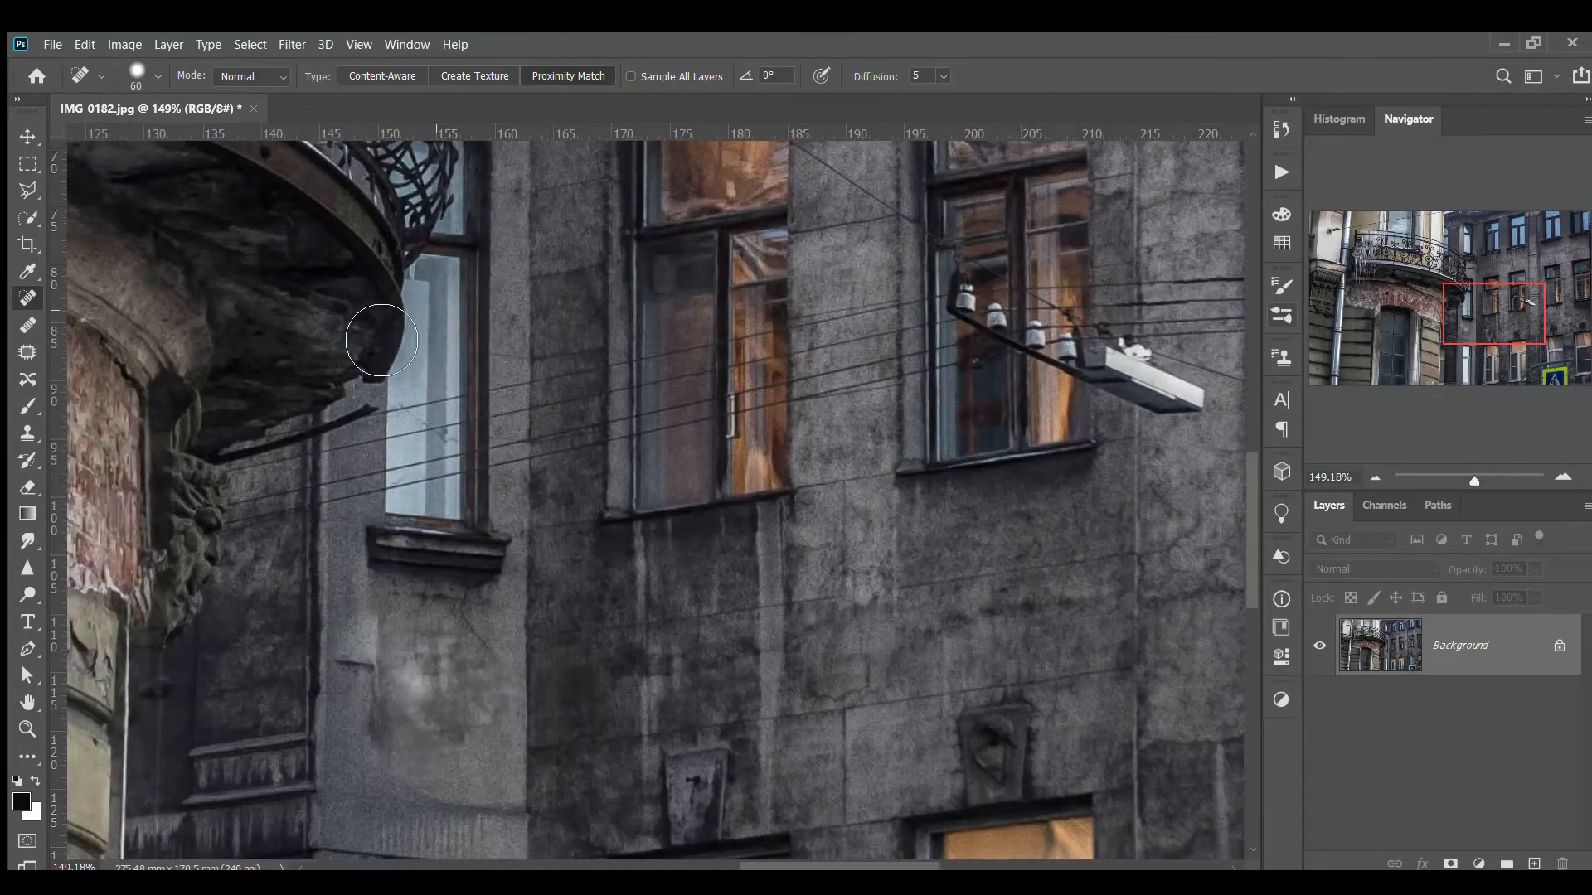
{"action": "scroll", "coordinate": [382, 340], "scroll_direction": "left", "scroll_amount": 5}
{"action": "scroll", "coordinate": [382, 340], "scroll_direction": "right", "scroll_amount": 12}
{"action": "scroll", "coordinate": [381, 340], "scroll_direction": "down", "scroll_amount": 10}
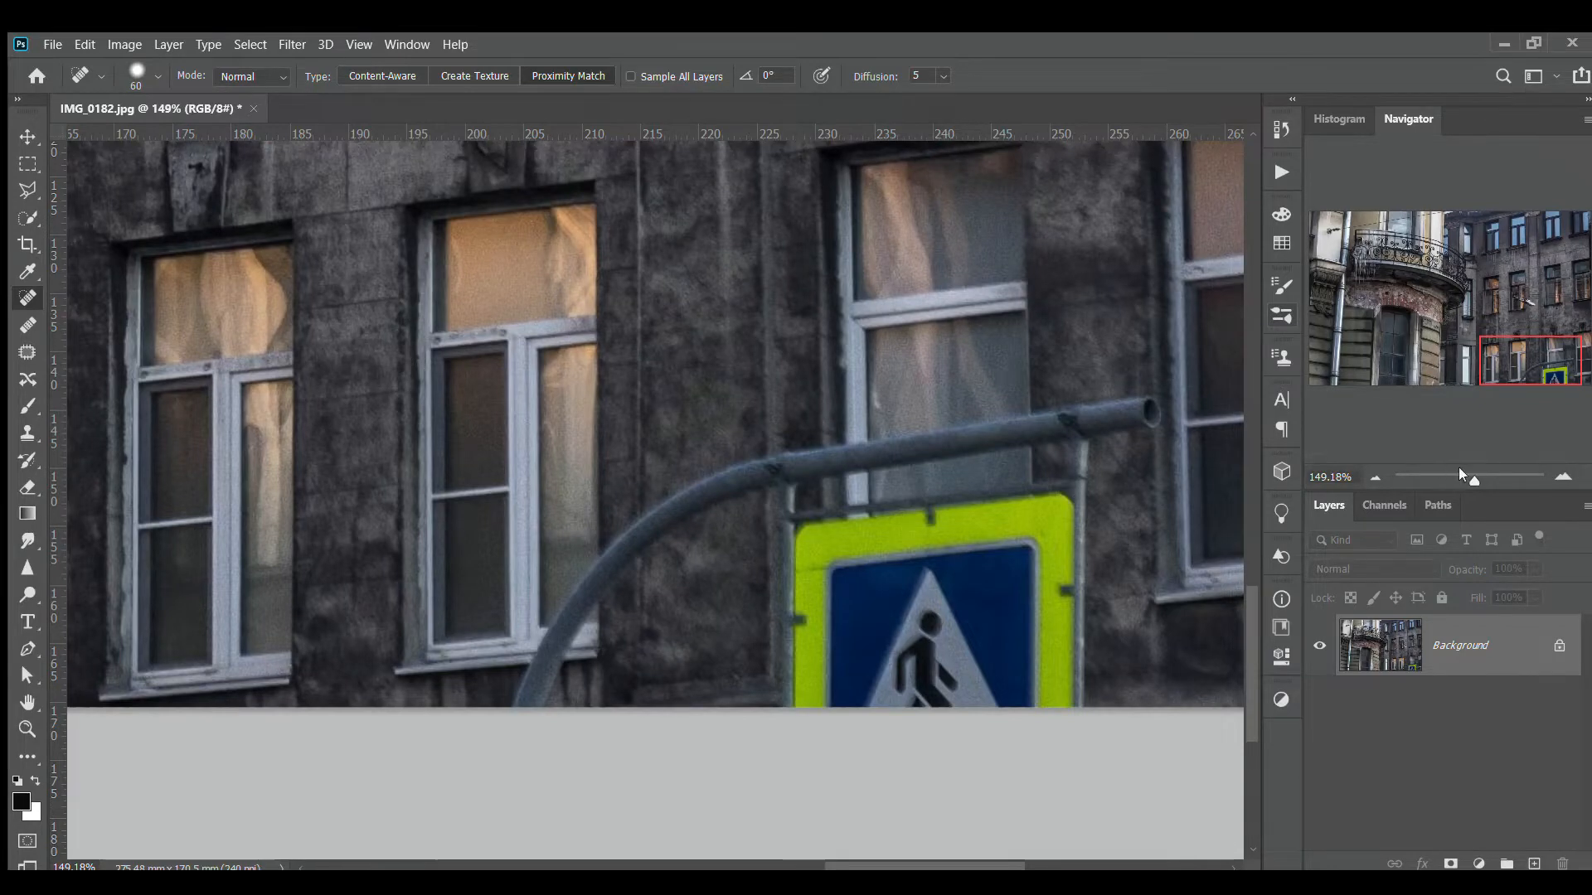
{"action": "left_click_drag", "start_coordinate": [1474, 480], "coordinate": [1470, 480]}
{"action": "key", "text": "bracketright"}
{"action": "key", "text": "bracketright"}
{"action": "key", "text": "bracketright"}
{"action": "key", "text": "bracketright"}
{"action": "mouse_move", "coordinate": [1012, 613]}
{"action": "left_mouse_down"}
{"action": "mouse_move", "coordinate": [954, 562]}
{"action": "mouse_move", "coordinate": [858, 573]}
{"action": "mouse_move", "coordinate": [1034, 661]}
{"action": "mouse_move", "coordinate": [815, 683]}
{"action": "mouse_move", "coordinate": [877, 629]}
{"action": "mouse_move", "coordinate": [814, 589]}
{"action": "mouse_move", "coordinate": [682, 716]}
{"action": "left_mouse_up"}
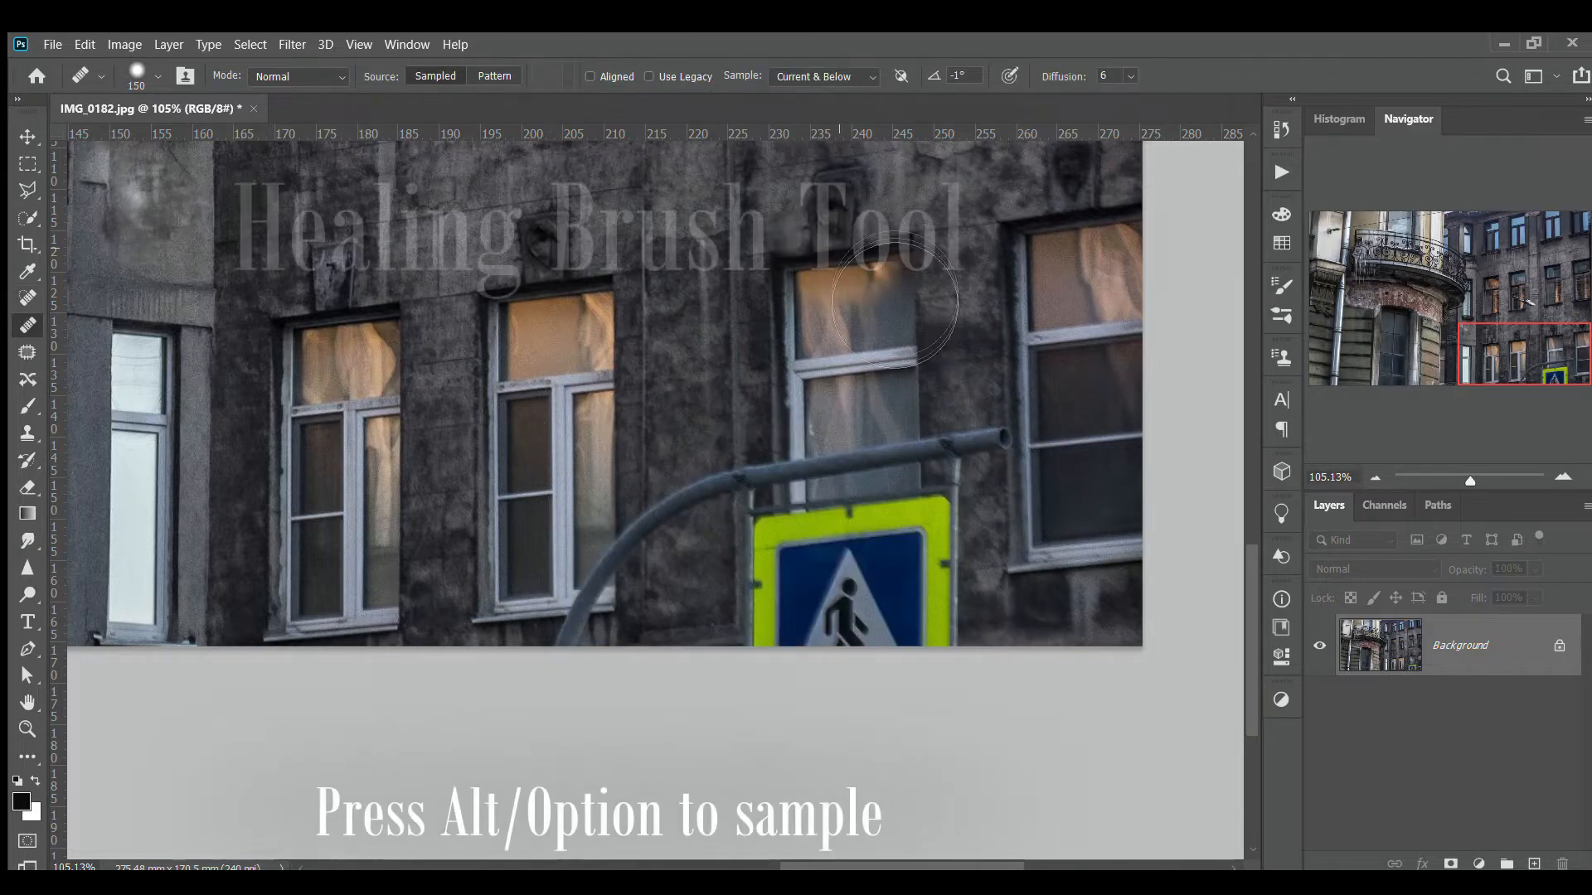
Step: Try to cover the pedestrian sign and its pole with sampled window and wall areas using the Healing Brush at sizes 150 and 80
{"action": "mouse_move", "coordinate": [896, 303]}
{"action": "left_mouse_down"}
{"action": "mouse_move", "coordinate": [904, 595]}
{"action": "mouse_move", "coordinate": [971, 592]}
{"action": "mouse_move", "coordinate": [856, 673]}
{"action": "mouse_move", "coordinate": [864, 553]}
{"action": "mouse_move", "coordinate": [847, 497]}
{"action": "mouse_move", "coordinate": [951, 344]}
{"action": "mouse_move", "coordinate": [958, 581]}
{"action": "left_mouse_up"}
{"action": "left_click", "coordinate": [900, 532]}
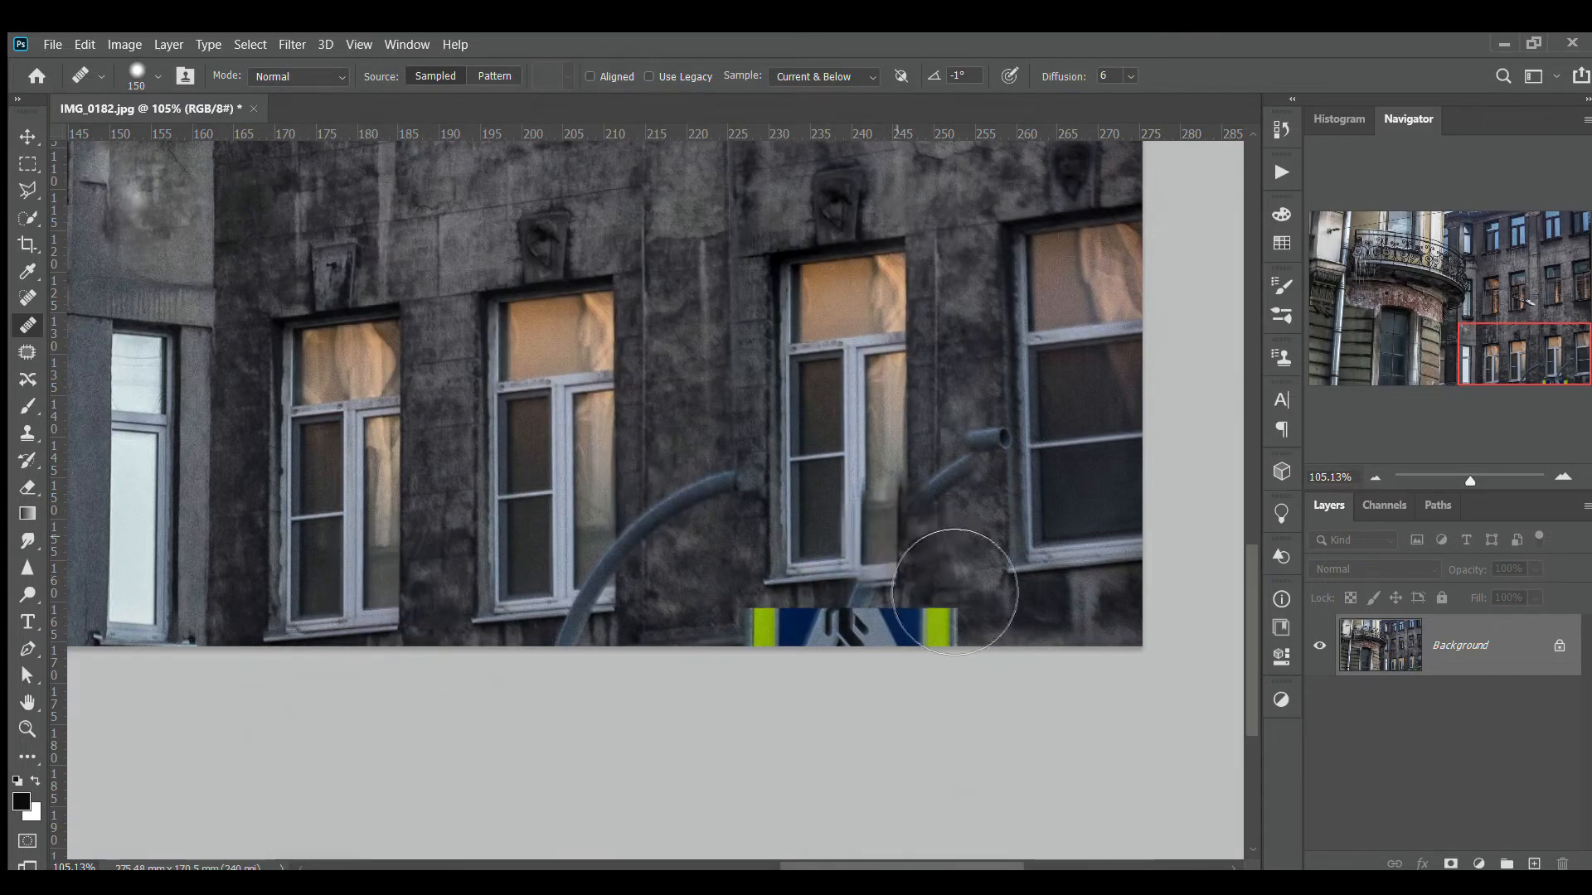
{"action": "mouse_move", "coordinate": [904, 521]}
{"action": "left_mouse_down"}
{"action": "mouse_move", "coordinate": [860, 395]}
{"action": "mouse_move", "coordinate": [823, 527]}
{"action": "left_mouse_up"}
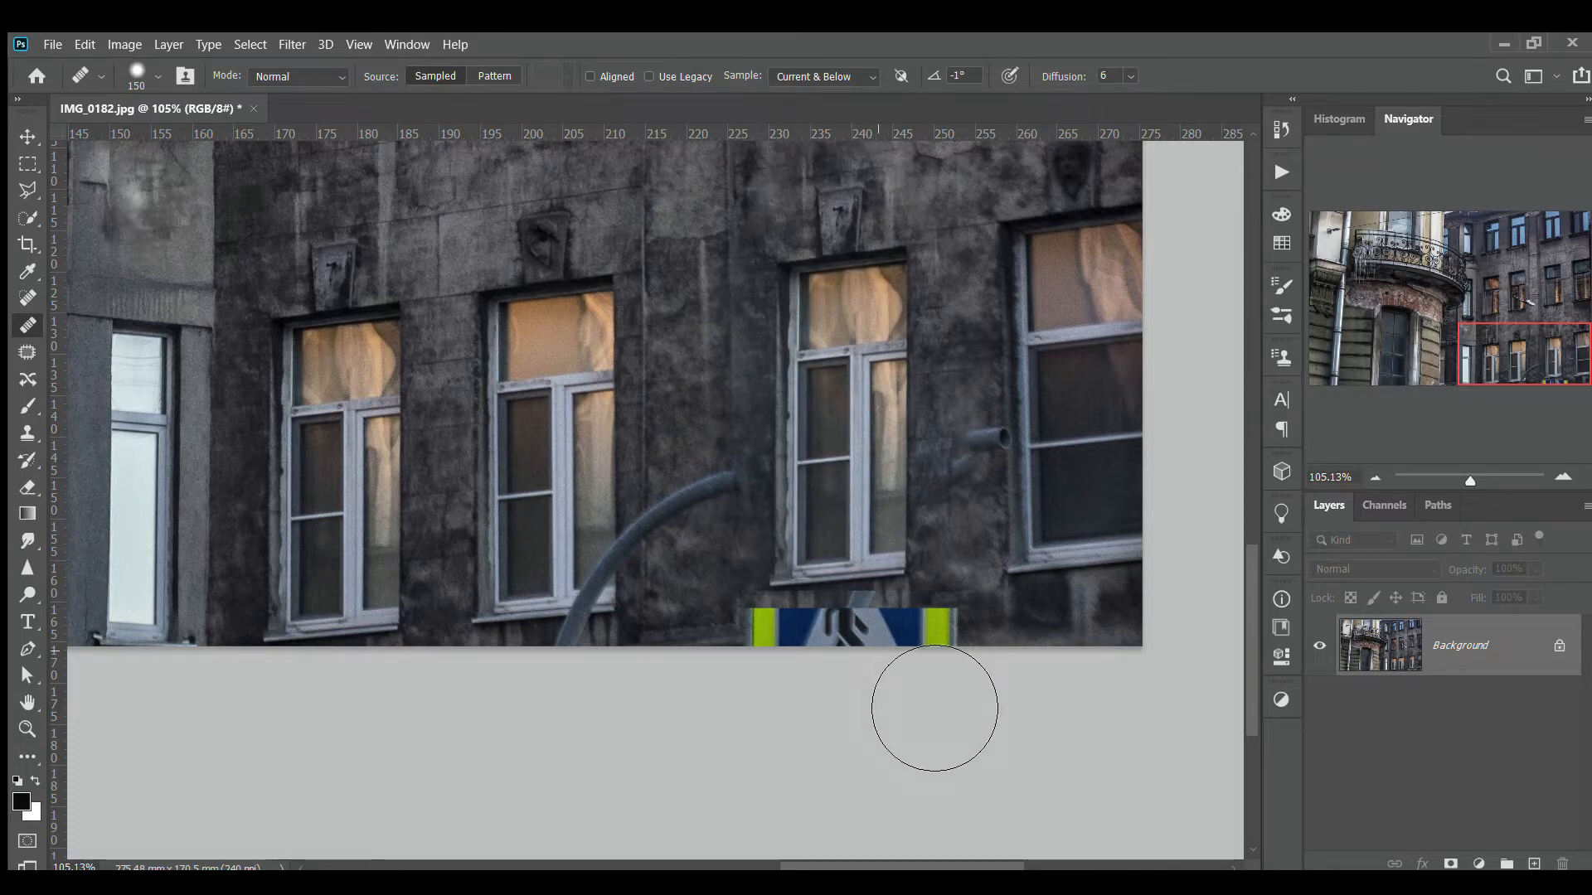
{"action": "mouse_move", "coordinate": [696, 493]}
{"action": "left_mouse_down"}
{"action": "mouse_move", "coordinate": [703, 591]}
{"action": "mouse_move", "coordinate": [821, 709]}
{"action": "left_mouse_up"}
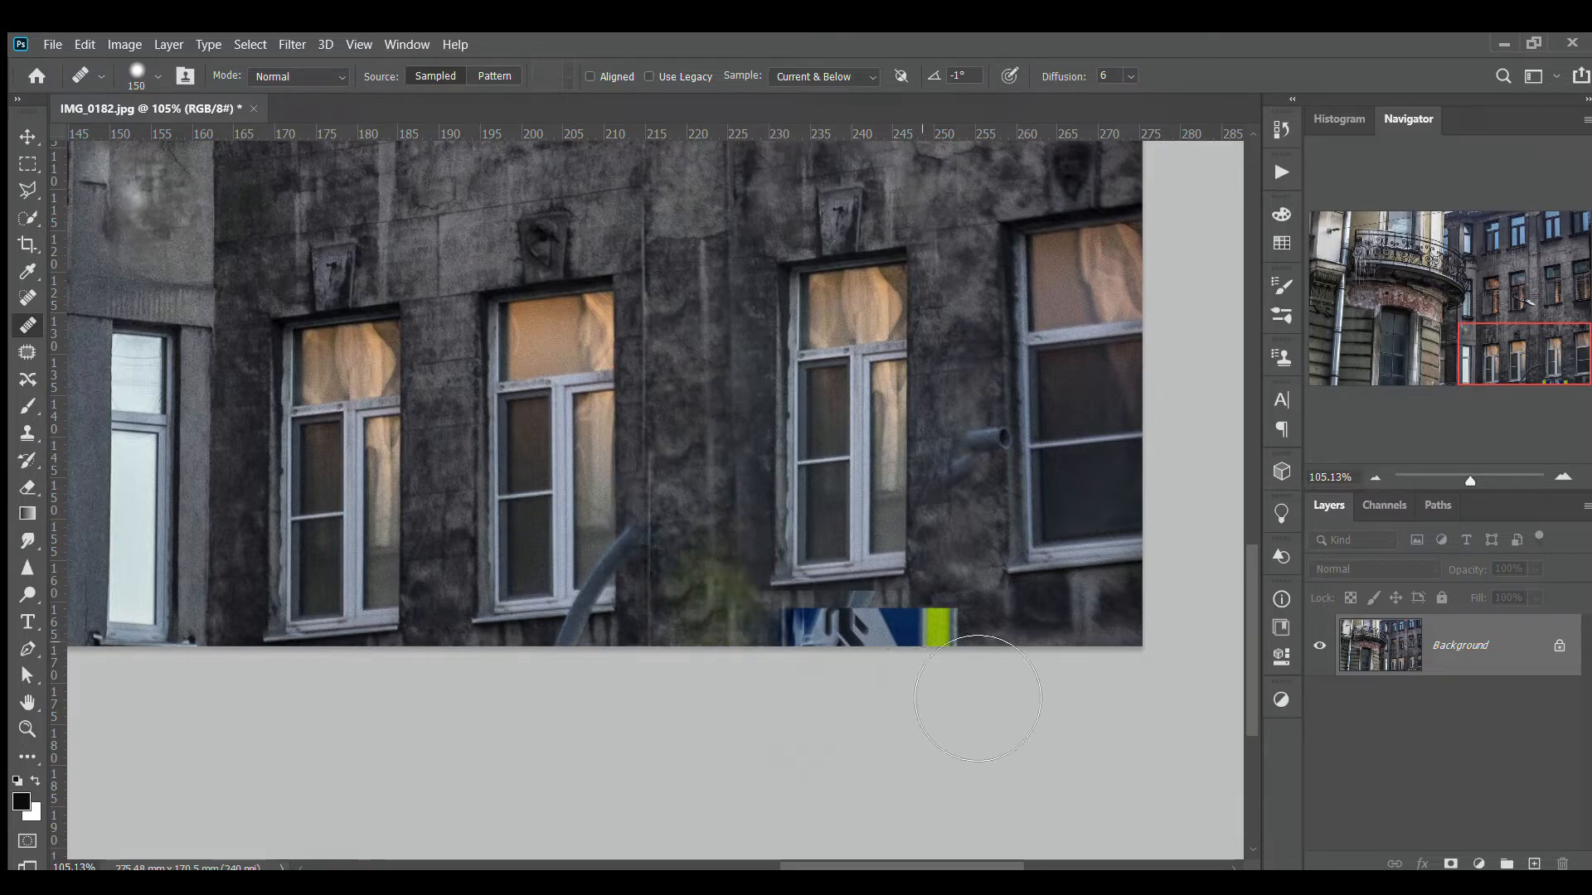
{"action": "key", "text": "ctrl+z"}
{"action": "mouse_move", "coordinate": [746, 533]}
{"action": "left_mouse_down"}
{"action": "mouse_move", "coordinate": [728, 566]}
{"action": "mouse_move", "coordinate": [743, 544]}
{"action": "mouse_move", "coordinate": [772, 610]}
{"action": "mouse_move", "coordinate": [757, 689]}
{"action": "left_mouse_up"}
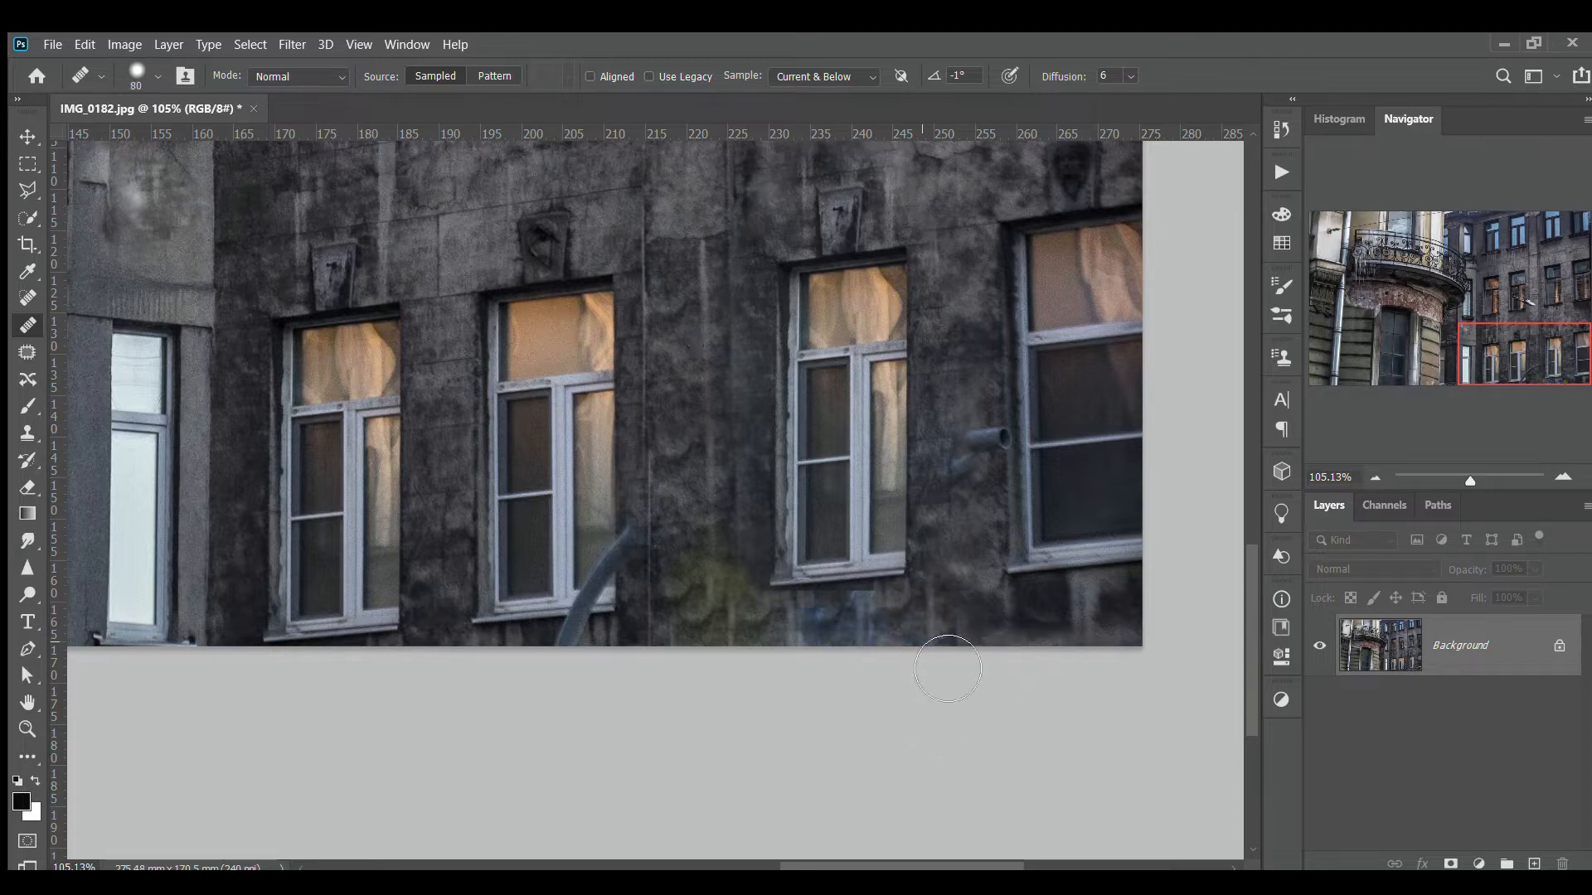
Step: Try retouching the dark wall area with a freshly sampled source using the Healing Brush at size 60
{"action": "left_click", "coordinate": [710, 454], "text": "alt"}
{"action": "left_click_drag", "start_coordinate": [411, 202], "coordinate": [426, 206]}
{"action": "left_click", "coordinate": [432, 211]}
{"action": "left_click", "coordinate": [428, 430]}
{"action": "left_click", "coordinate": [430, 231]}
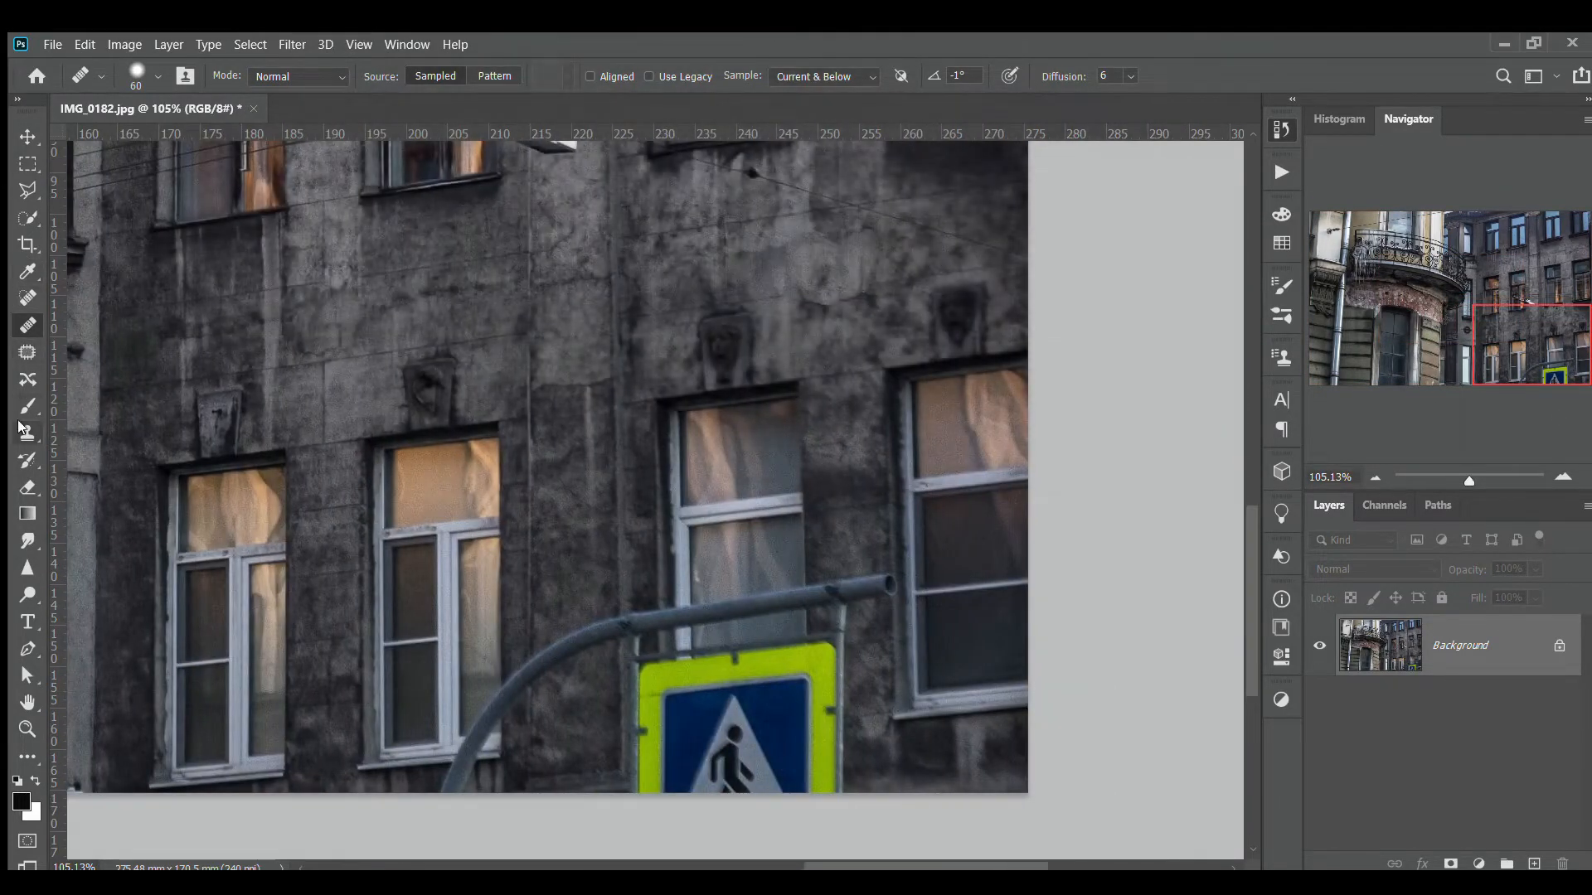
Step: Try to patch the outlined sign and pole from the neighbouring windows with the Patch tool in Content-Aware mode, Structure 5
{"action": "left_click", "coordinate": [28, 353]}
{"action": "mouse_move", "coordinate": [900, 790]}
{"action": "left_mouse_down"}
{"action": "mouse_move", "coordinate": [812, 531]}
{"action": "mouse_move", "coordinate": [401, 695]}
{"action": "mouse_move", "coordinate": [871, 804]}
{"action": "mouse_move", "coordinate": [898, 792]}
{"action": "left_mouse_up"}
{"action": "left_click_drag", "start_coordinate": [819, 730], "coordinate": [291, 720]}
{"action": "scroll", "coordinate": [458, 76], "scroll_direction": "down", "scroll_amount": 1}
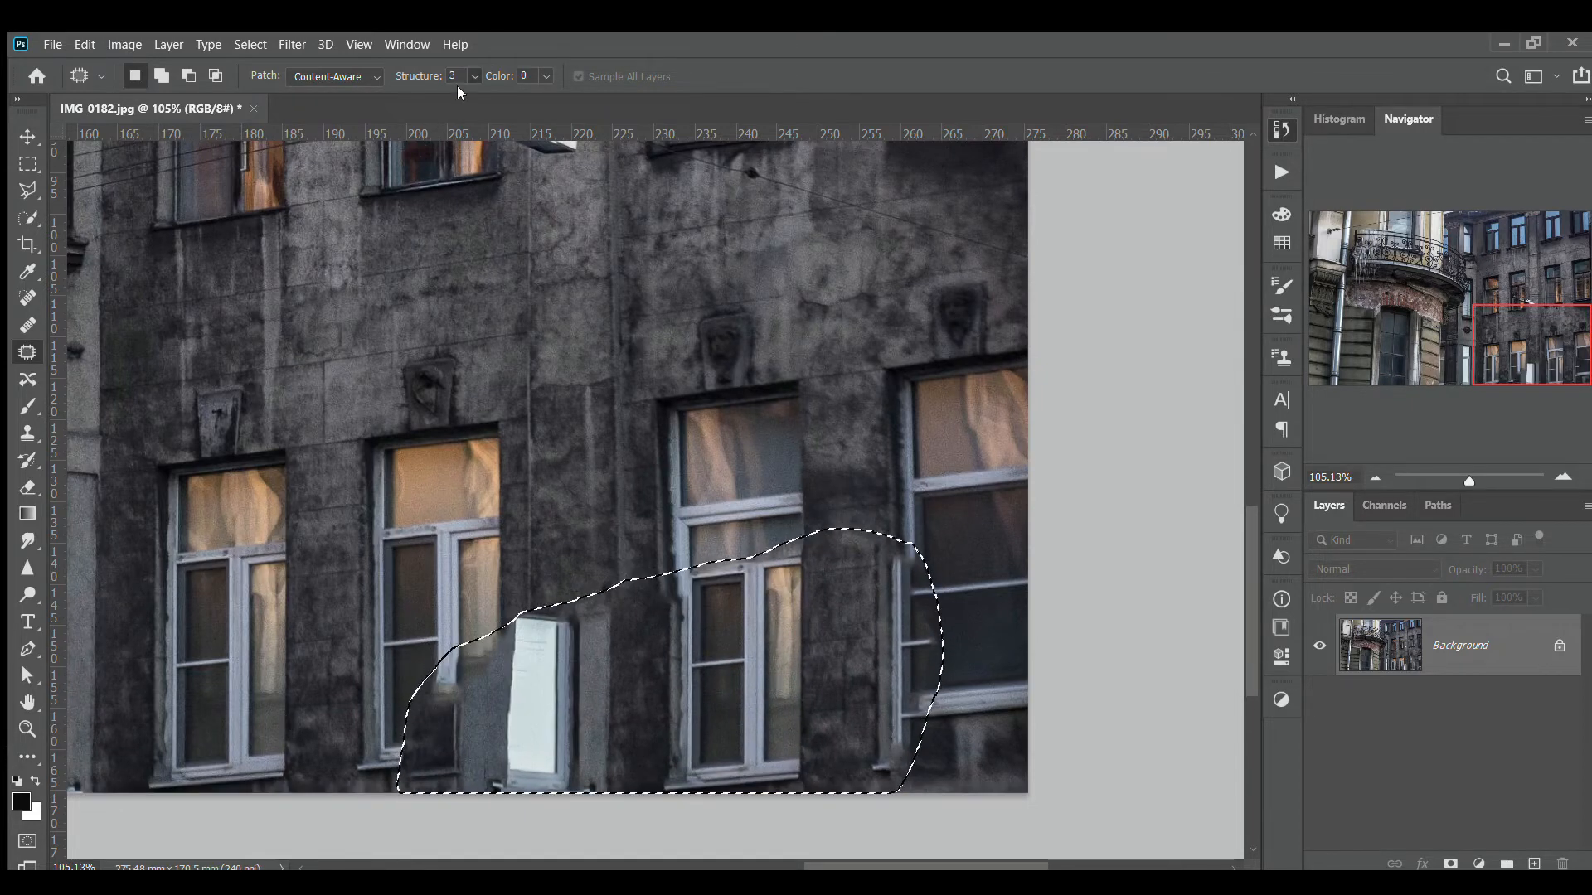
{"action": "key", "text": "5"}
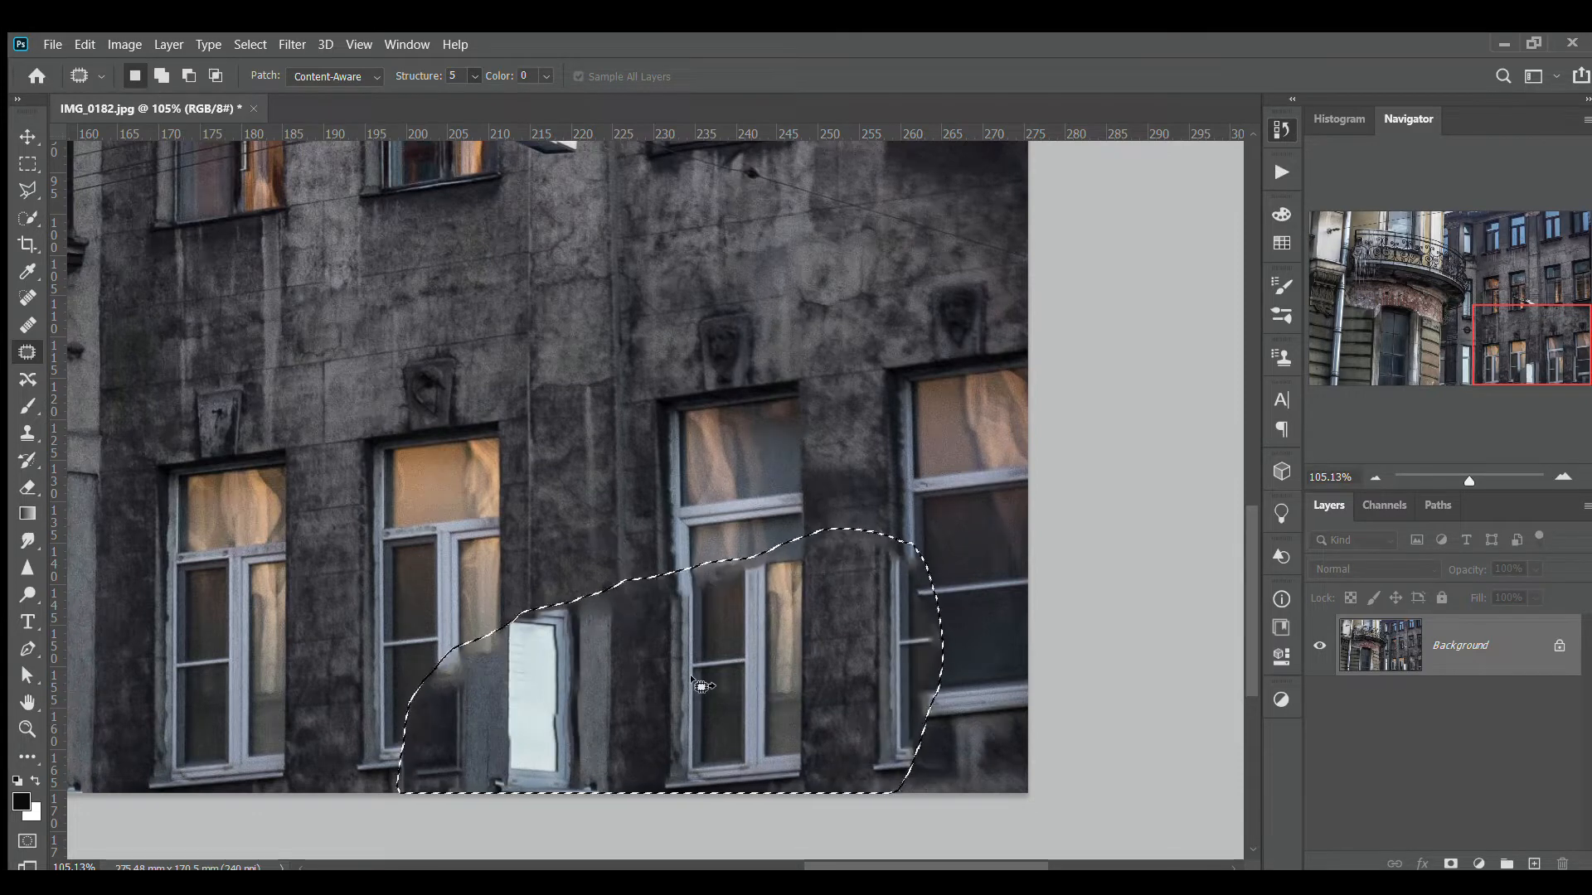
{"action": "key", "text": "ctrl+d"}
{"action": "key", "text": "ctrl+z"}
Step: Try patching the sign selection again with the Patch mode set to Normal, and undo the sign patches
{"action": "left_click", "coordinate": [343, 76]}
{"action": "left_click", "coordinate": [342, 98]}
{"action": "left_click_drag", "start_coordinate": [783, 662], "coordinate": [766, 684]}
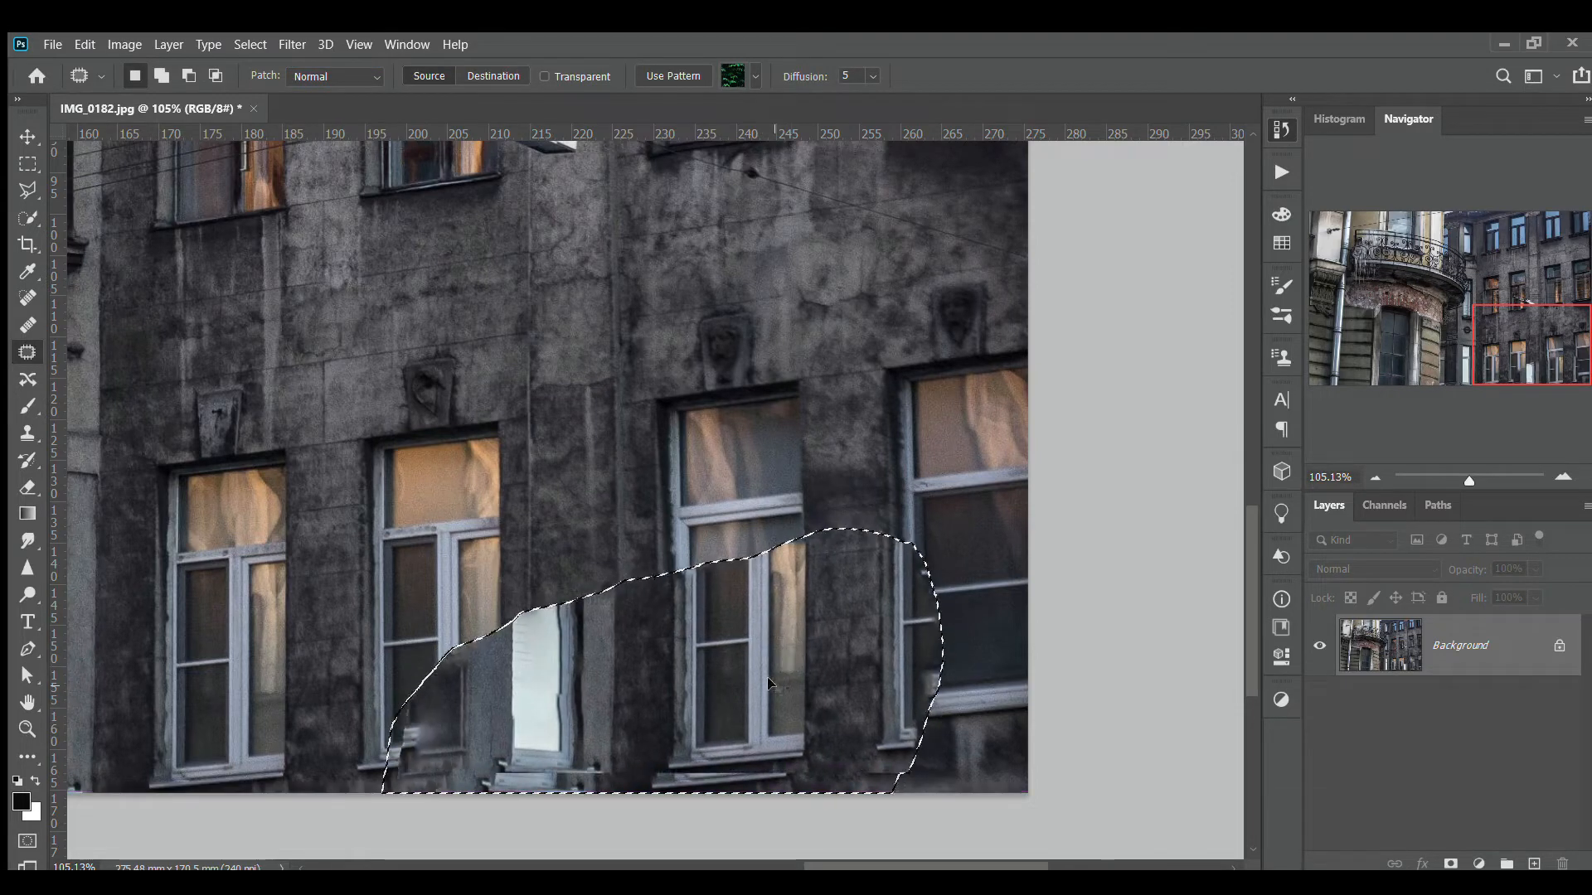
{"action": "key", "text": "ctrl+z"}
{"action": "key", "text": "ctrl+z"}
{"action": "key", "text": "ctrl+z"}
Step: Outline the face ornament above the third window and try patching it from the plain wall in Normal mode
{"action": "scroll", "coordinate": [641, 571], "scroll_direction": "up", "scroll_amount": 3}
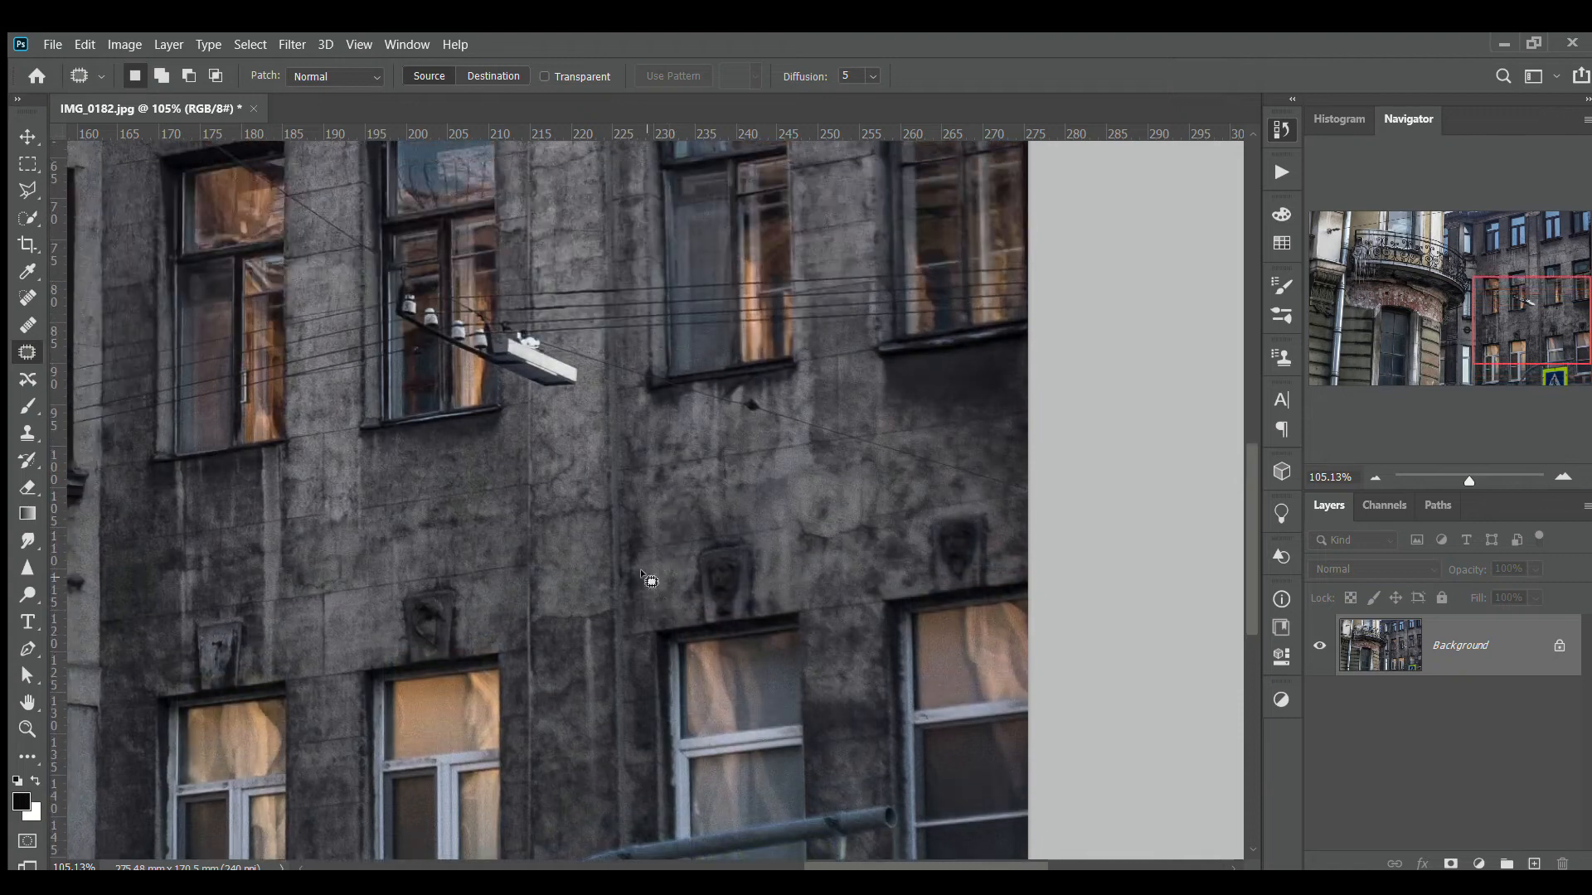
{"action": "mouse_move", "coordinate": [686, 555]}
{"action": "left_mouse_down"}
{"action": "mouse_move", "coordinate": [679, 615]}
{"action": "mouse_move", "coordinate": [829, 585]}
{"action": "mouse_move", "coordinate": [855, 482]}
{"action": "left_mouse_up"}
{"action": "key", "text": "ctrl+d"}
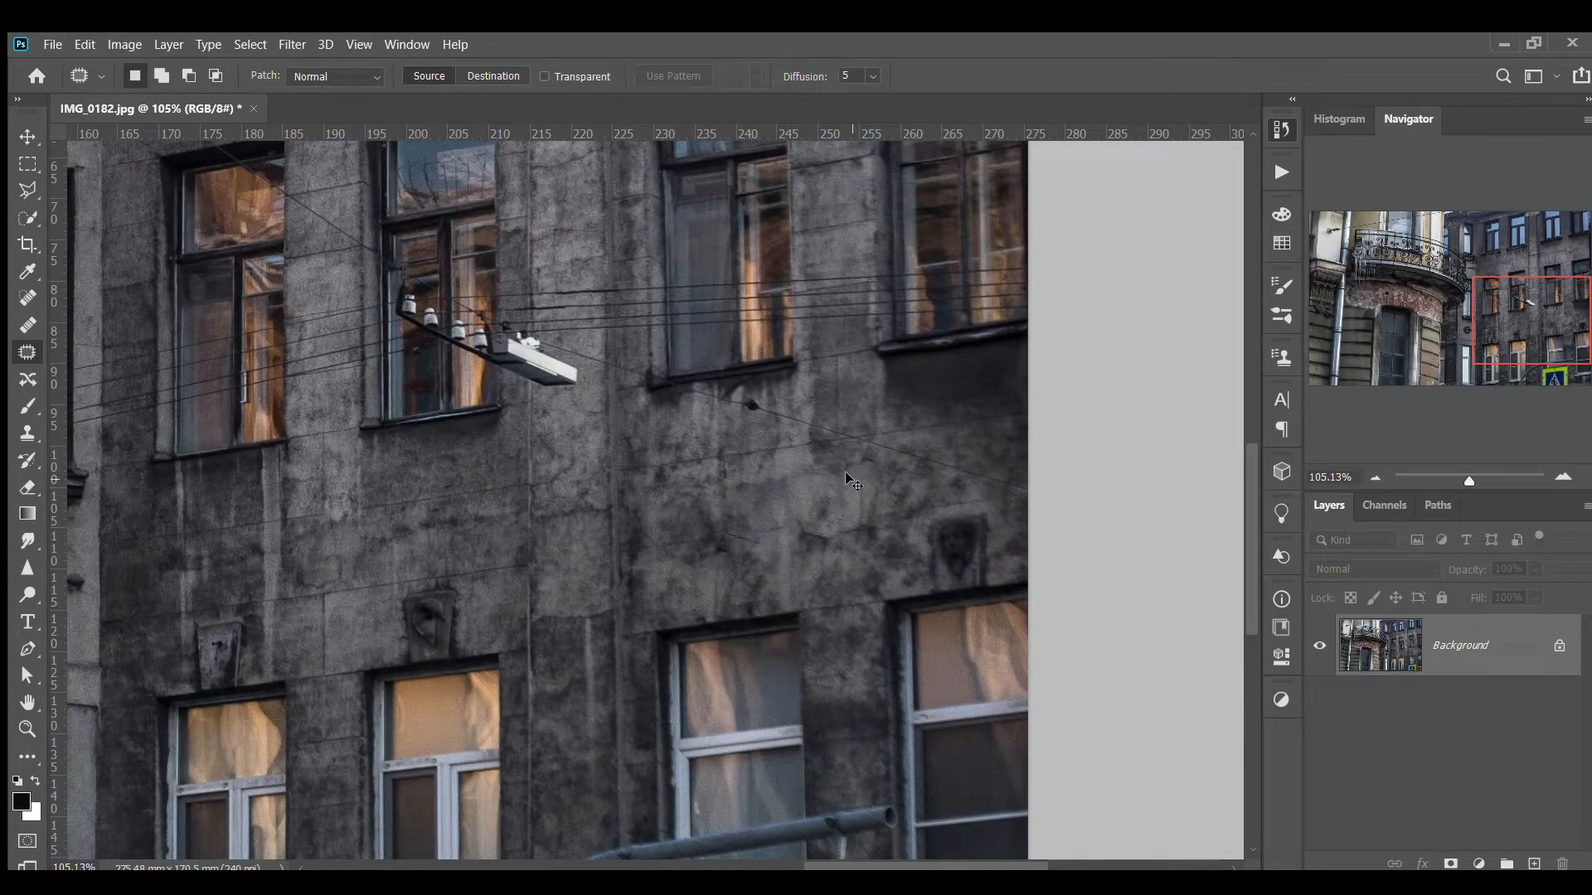
{"action": "key", "text": "ctrl+z"}
{"action": "key", "text": "ctrl+z"}
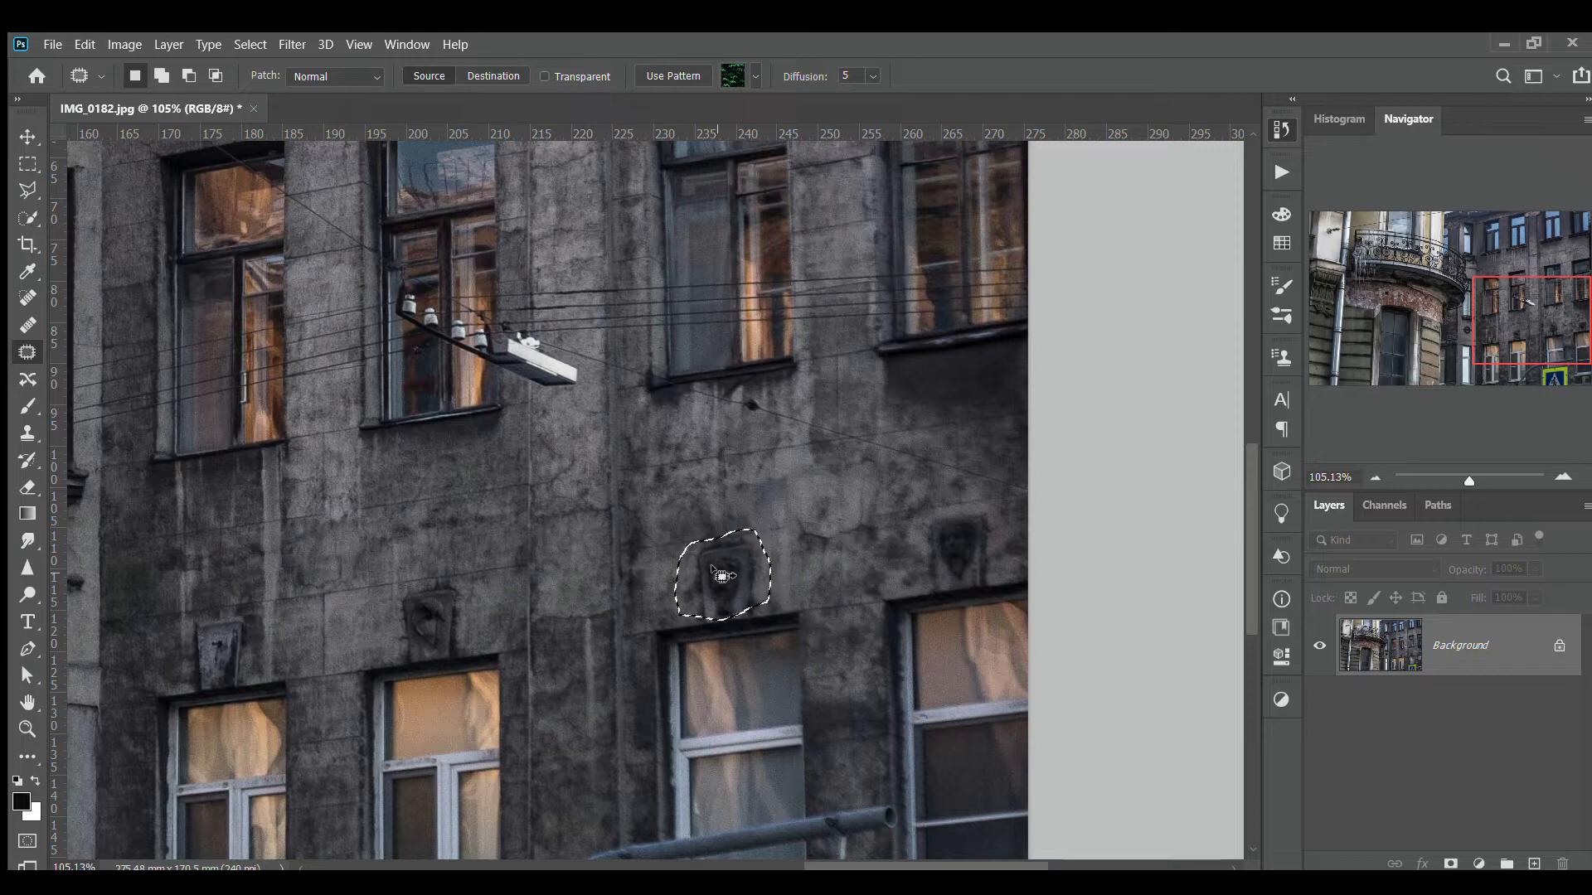
Step: Try patching the selected face ornament from the plain wall in Content-Aware mode and deselect it
{"action": "left_click", "coordinate": [336, 76]}
{"action": "left_click", "coordinate": [332, 92]}
{"action": "left_click_drag", "start_coordinate": [713, 572], "coordinate": [838, 501]}
{"action": "key", "text": "ctrl+d"}
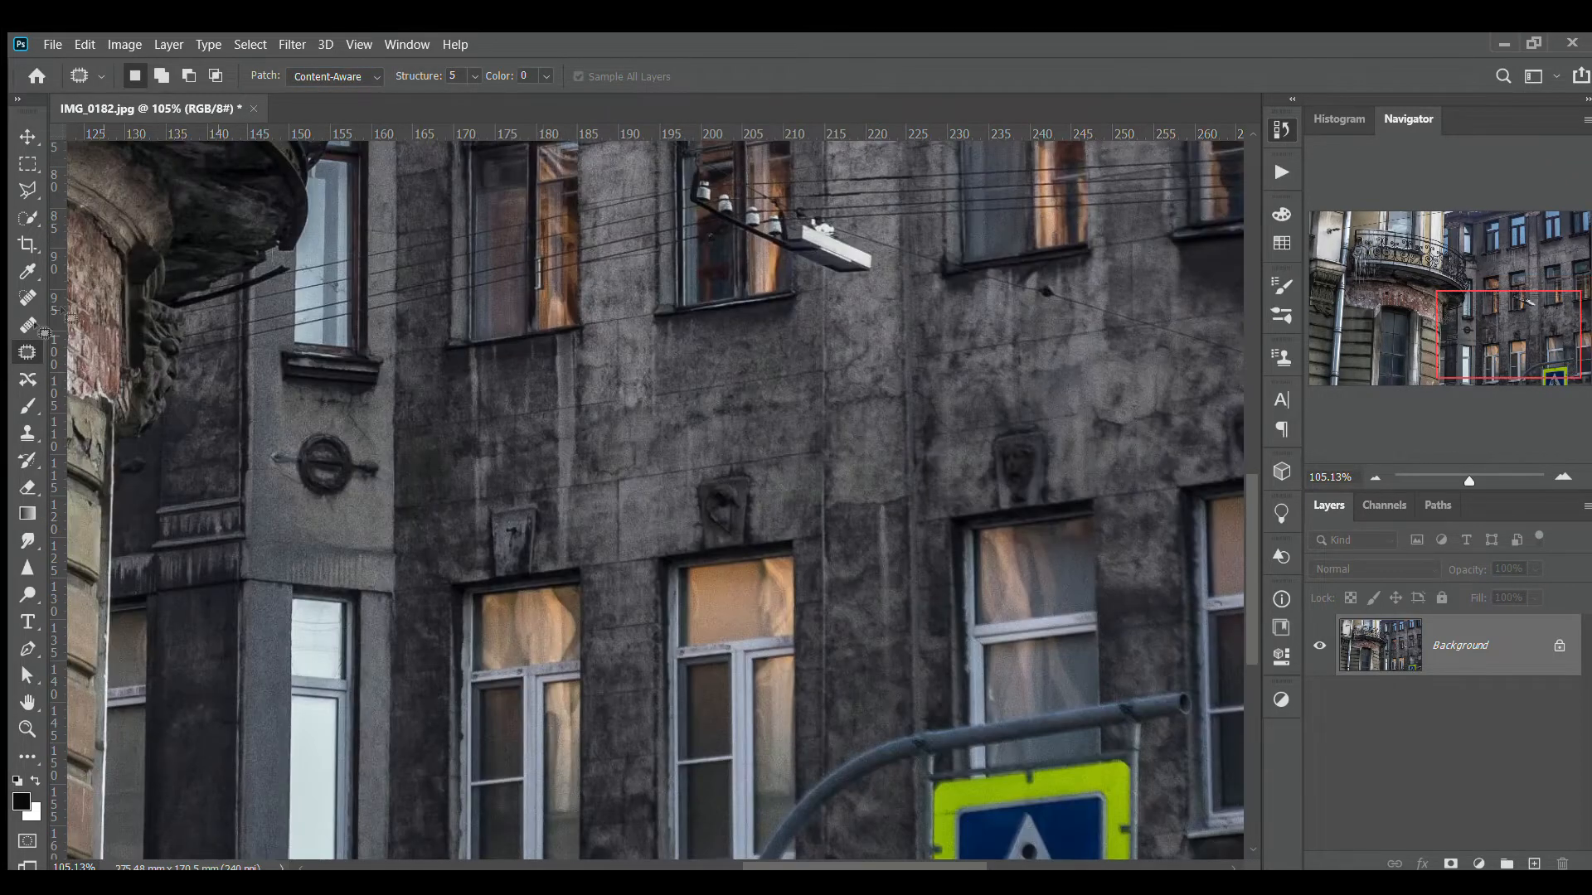
Step: Try to cover the keystone above the first lit window with sampled wall texture using the Clone Stamp at size 80
{"action": "left_click", "coordinate": [19, 439]}
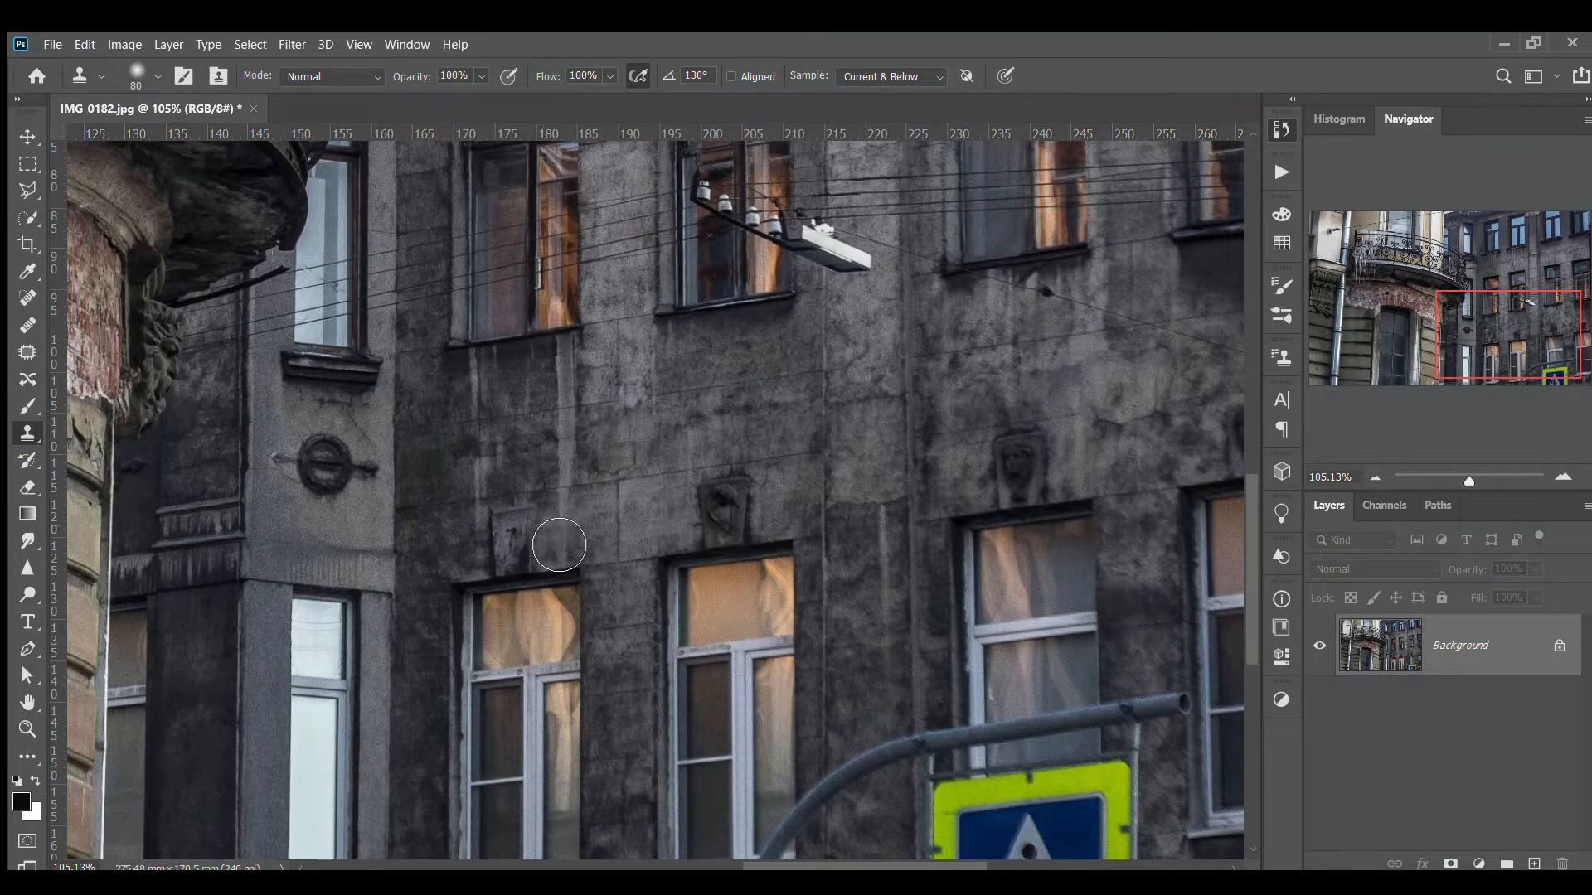
{"action": "left_click_drag", "start_coordinate": [551, 485], "coordinate": [545, 471]}
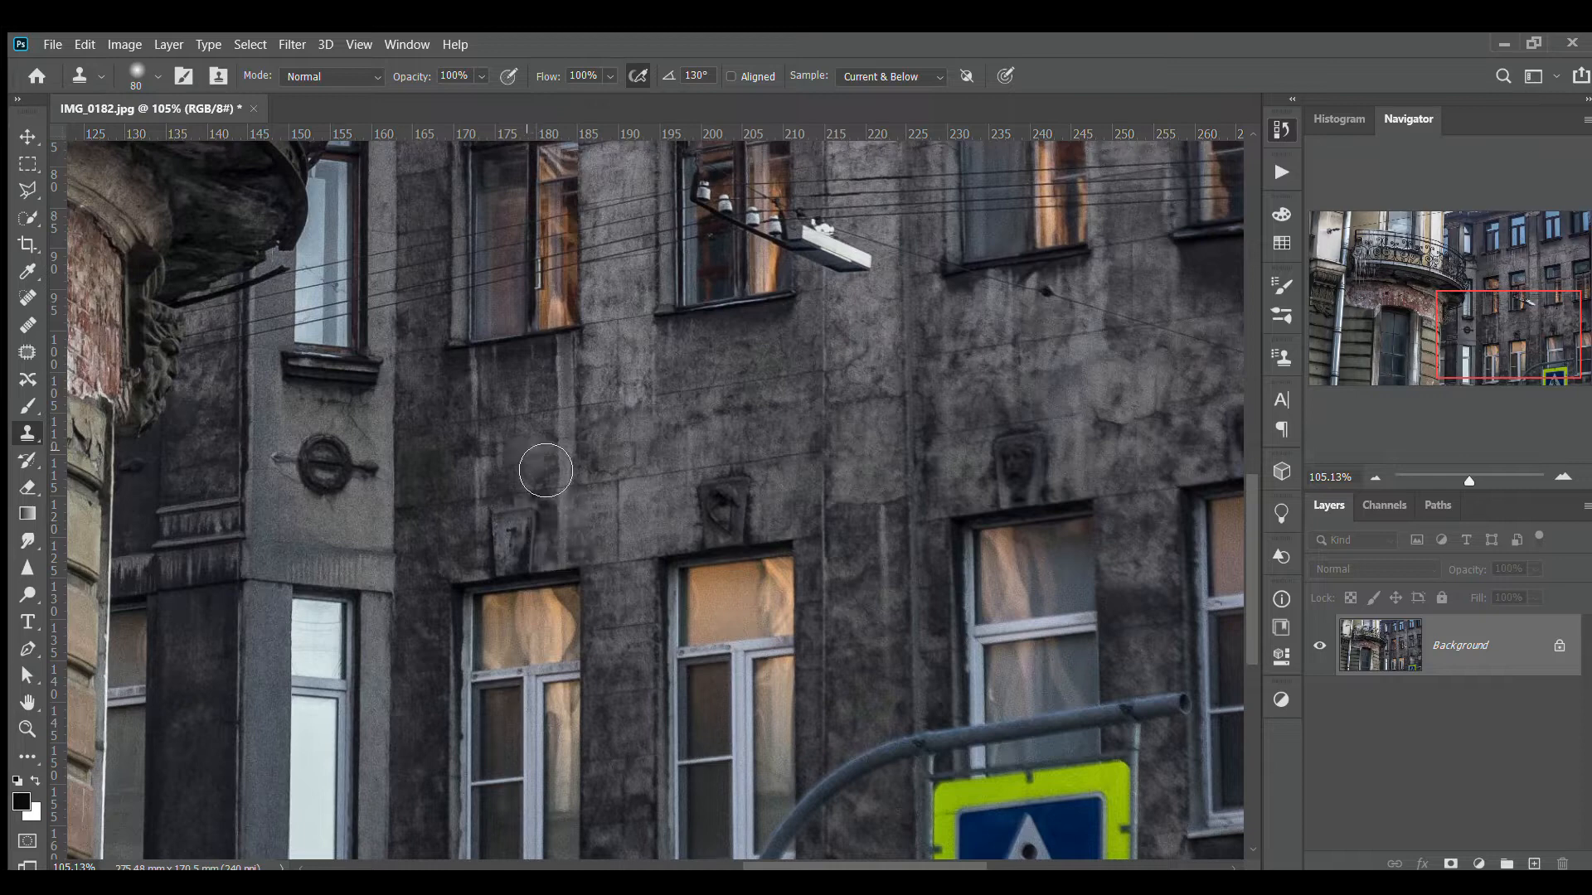
{"action": "left_click", "coordinate": [522, 456], "text": "alt"}
{"action": "left_click", "coordinate": [535, 532]}
{"action": "mouse_move", "coordinate": [551, 545]}
{"action": "left_mouse_down"}
{"action": "mouse_move", "coordinate": [498, 564]}
{"action": "mouse_move", "coordinate": [519, 558]}
{"action": "left_mouse_up"}
Step: Try cloning the second lit window onto the blank wall above the first window, and undo the clone strokes
{"action": "left_click_drag", "start_coordinate": [729, 444], "coordinate": [718, 451]}
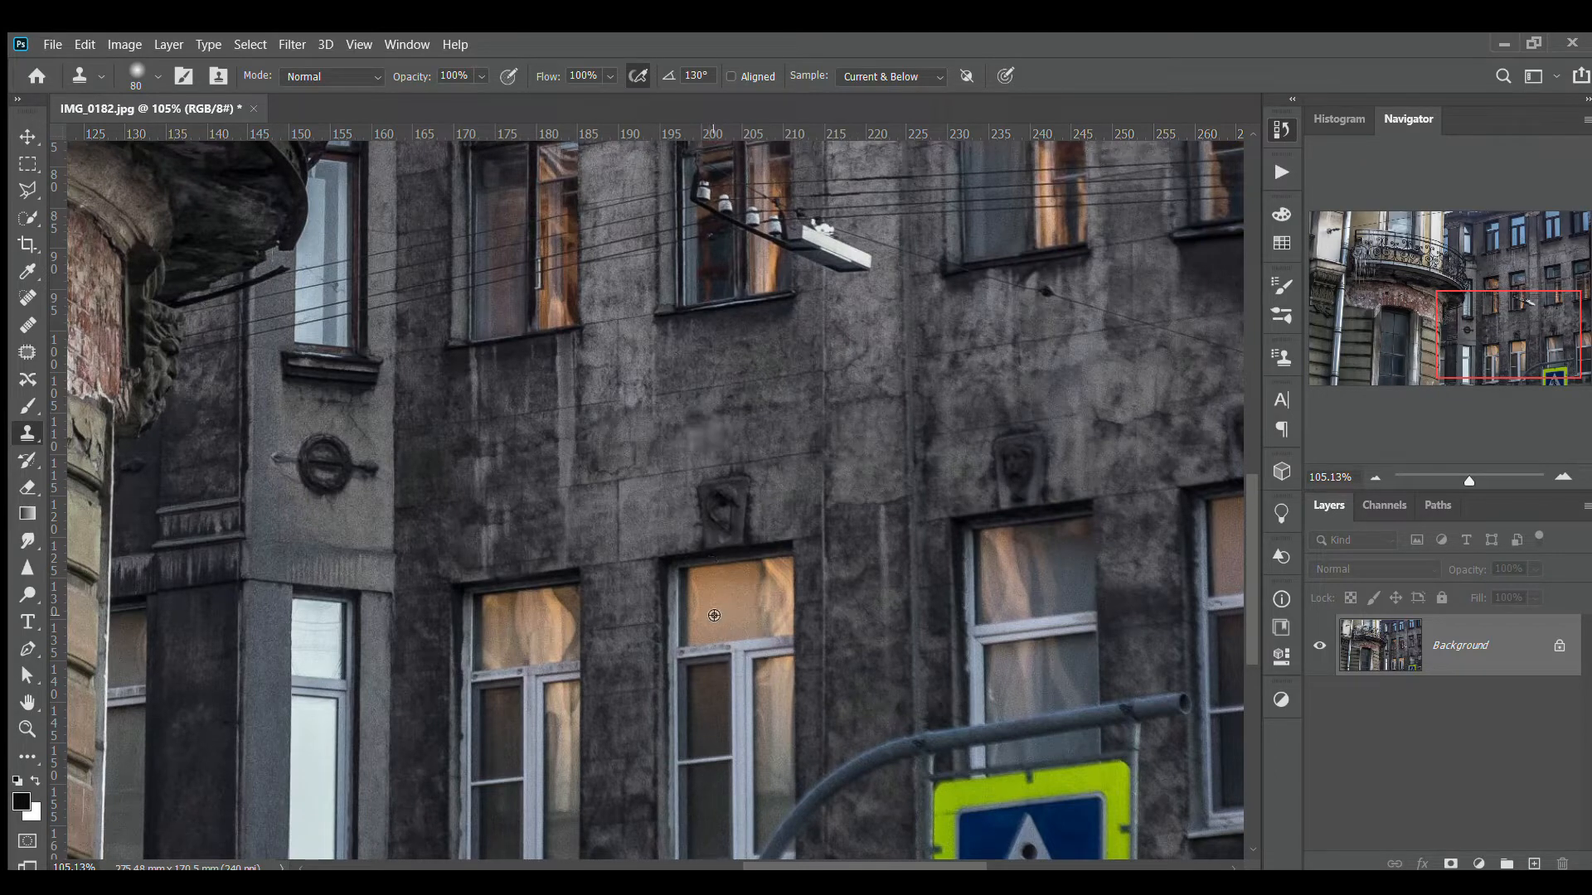
{"action": "mouse_move", "coordinate": [605, 449]}
{"action": "left_mouse_down"}
{"action": "mouse_move", "coordinate": [553, 459]}
{"action": "mouse_move", "coordinate": [653, 424]}
{"action": "mouse_move", "coordinate": [707, 451]}
{"action": "mouse_move", "coordinate": [623, 523]}
{"action": "mouse_move", "coordinate": [562, 532]}
{"action": "left_mouse_up"}
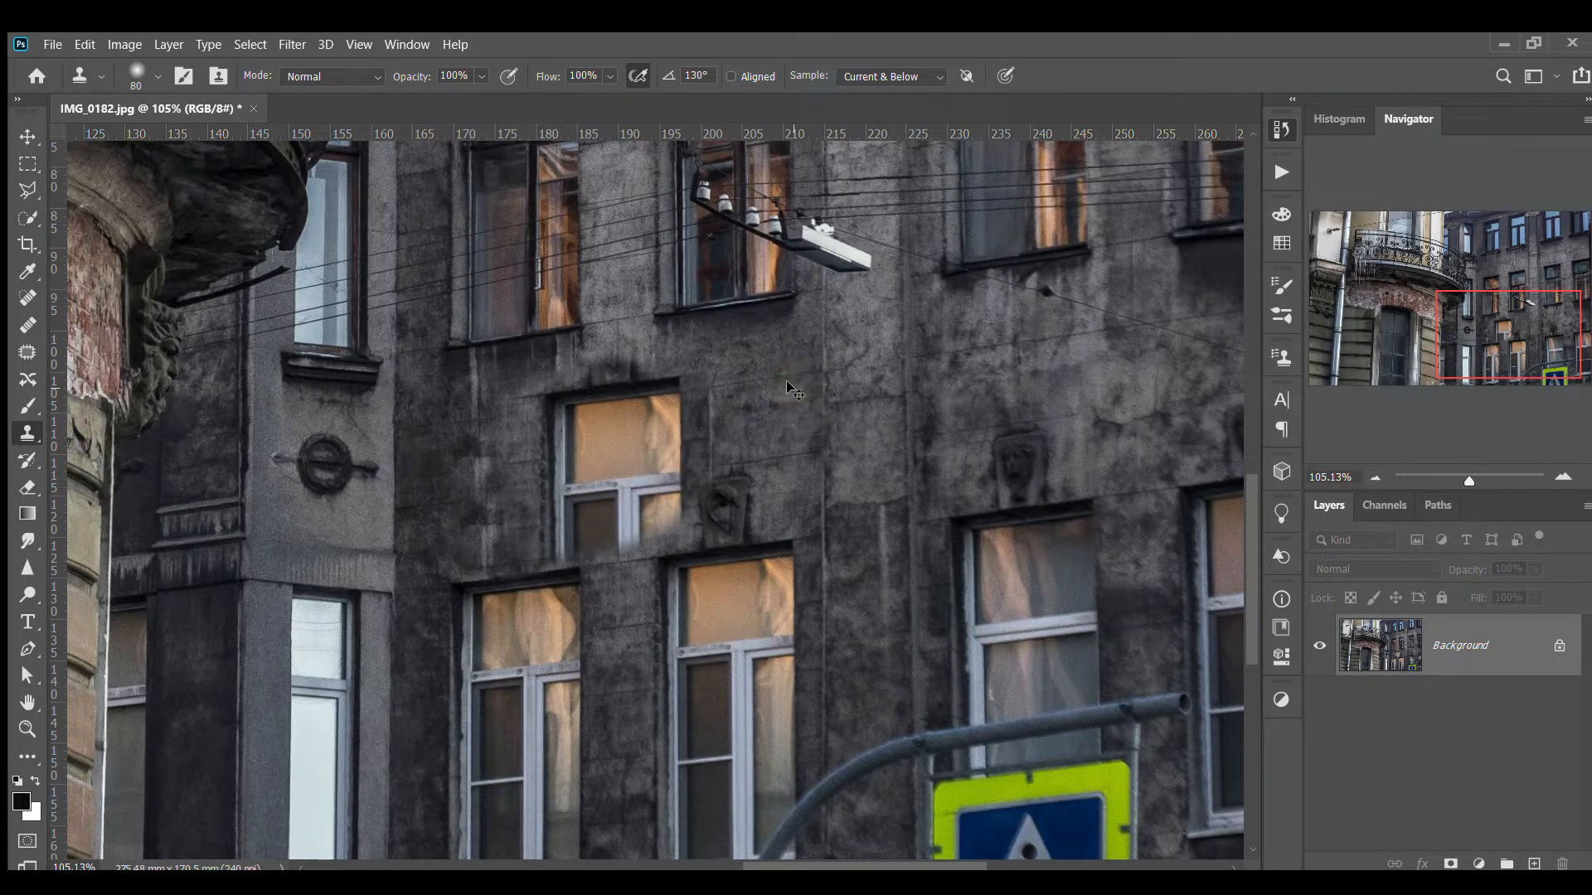
{"action": "key", "text": "ctrl+z"}
{"action": "key", "text": "ctrl+z"}
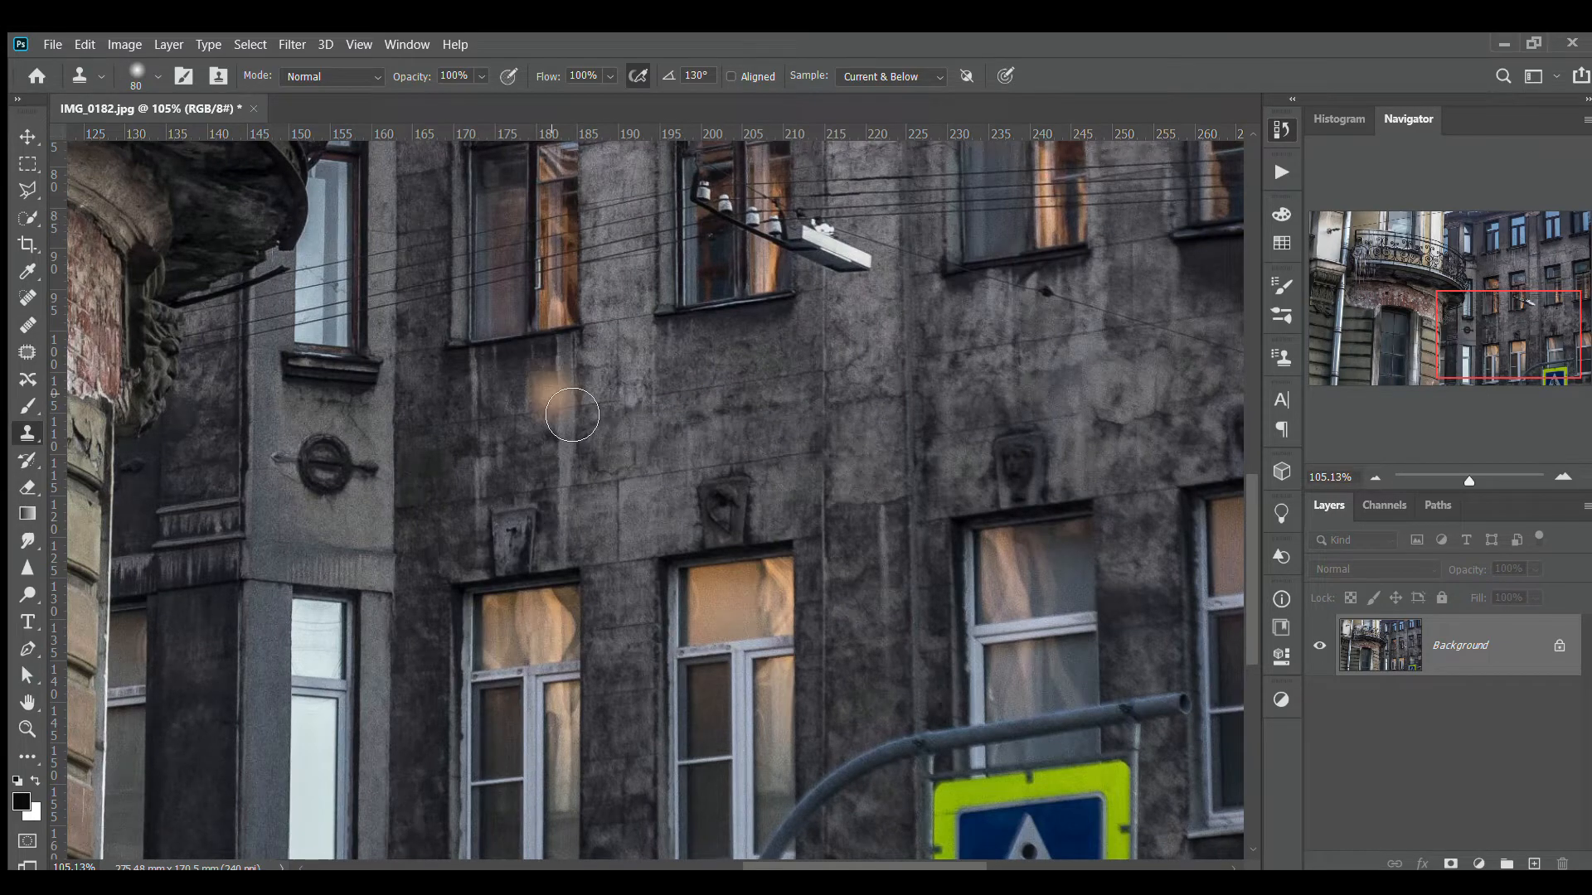
Step: Try cloning an upper-floor window onto the wall just beside and below it with the Clone Stamp
{"action": "scroll", "coordinate": [572, 415], "scroll_direction": "up", "scroll_amount": 2}
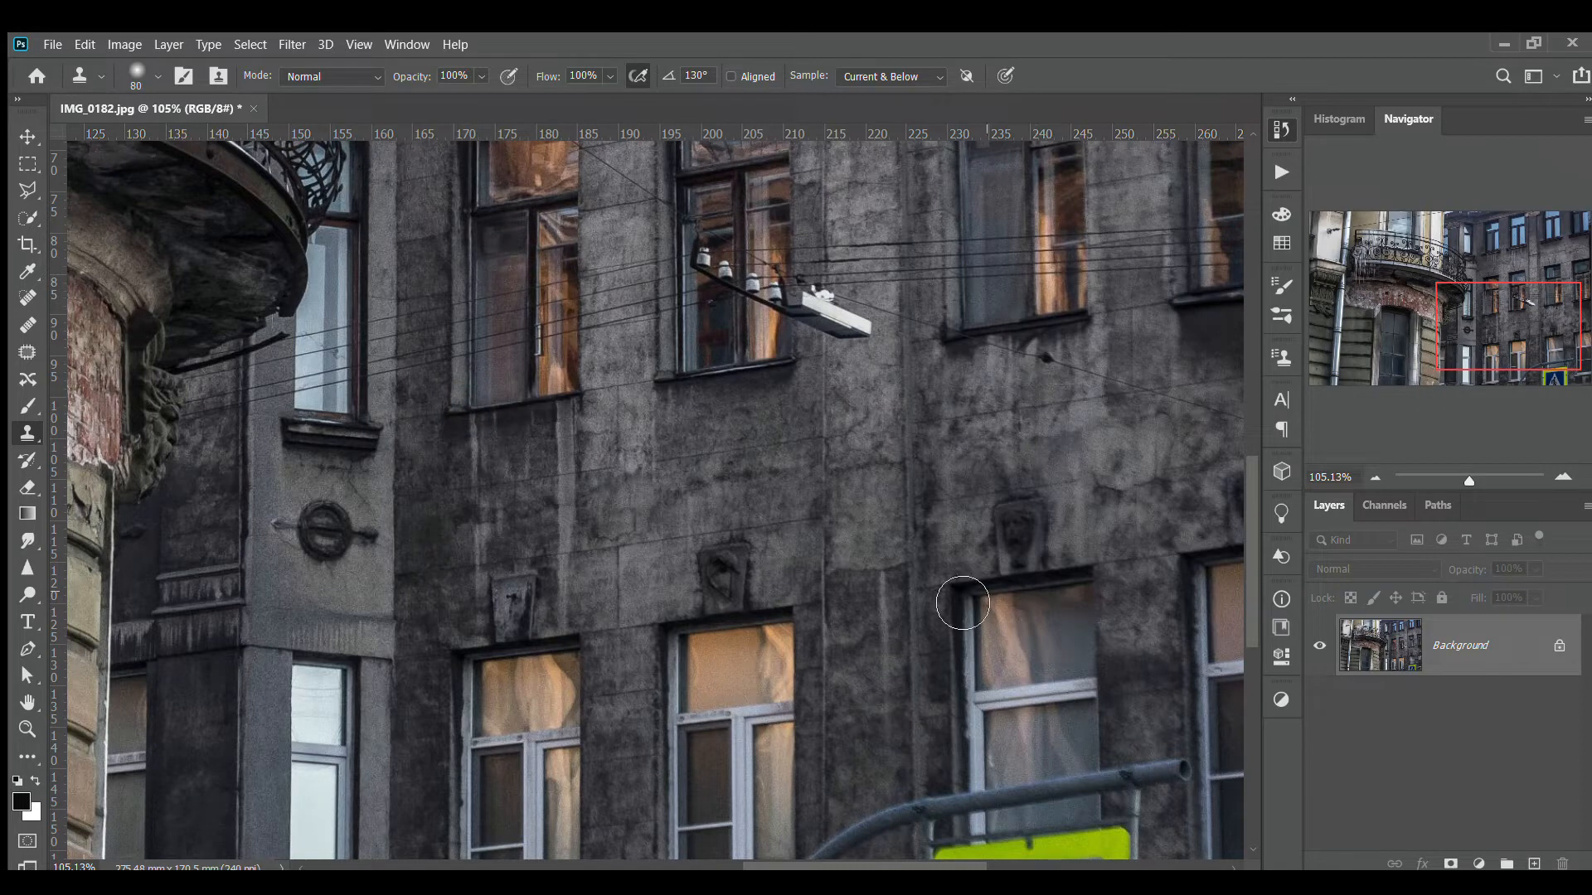
{"action": "mouse_move", "coordinate": [974, 524]}
{"action": "left_mouse_down"}
{"action": "mouse_move", "coordinate": [1144, 500]}
{"action": "mouse_move", "coordinate": [933, 442]}
{"action": "mouse_move", "coordinate": [1137, 415]}
{"action": "mouse_move", "coordinate": [983, 348]}
{"action": "left_mouse_up"}
{"action": "mouse_move", "coordinate": [1139, 462]}
{"action": "left_mouse_down"}
{"action": "mouse_move", "coordinate": [1246, 498]}
{"action": "mouse_move", "coordinate": [1310, 379]}
{"action": "mouse_move", "coordinate": [1144, 481]}
{"action": "mouse_move", "coordinate": [818, 615]}
{"action": "mouse_move", "coordinate": [915, 404]}
{"action": "mouse_move", "coordinate": [774, 678]}
{"action": "mouse_move", "coordinate": [781, 437]}
{"action": "mouse_move", "coordinate": [715, 586]}
{"action": "mouse_move", "coordinate": [766, 366]}
{"action": "mouse_move", "coordinate": [598, 513]}
{"action": "mouse_move", "coordinate": [662, 316]}
{"action": "mouse_move", "coordinate": [580, 535]}
{"action": "mouse_move", "coordinate": [501, 619]}
{"action": "mouse_move", "coordinate": [550, 346]}
{"action": "mouse_move", "coordinate": [526, 345]}
{"action": "mouse_move", "coordinate": [477, 472]}
{"action": "left_mouse_up"}
{"action": "mouse_move", "coordinate": [571, 485]}
{"action": "left_mouse_down"}
{"action": "mouse_move", "coordinate": [601, 535]}
{"action": "mouse_move", "coordinate": [611, 359]}
{"action": "mouse_move", "coordinate": [596, 344]}
{"action": "left_mouse_up"}
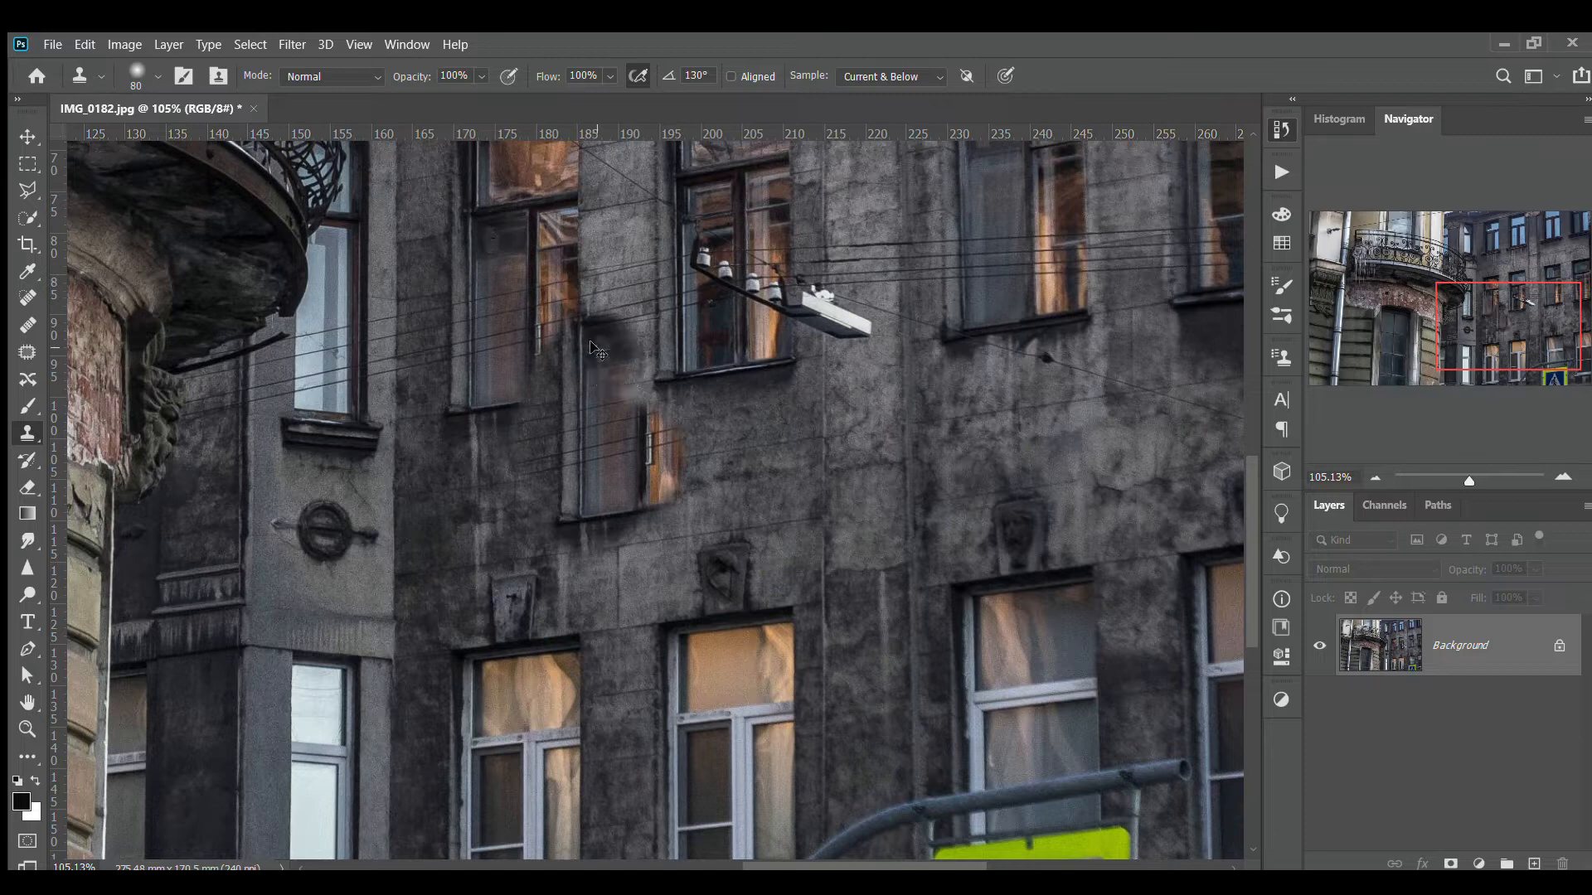
{"action": "key", "text": "ctrl+z"}
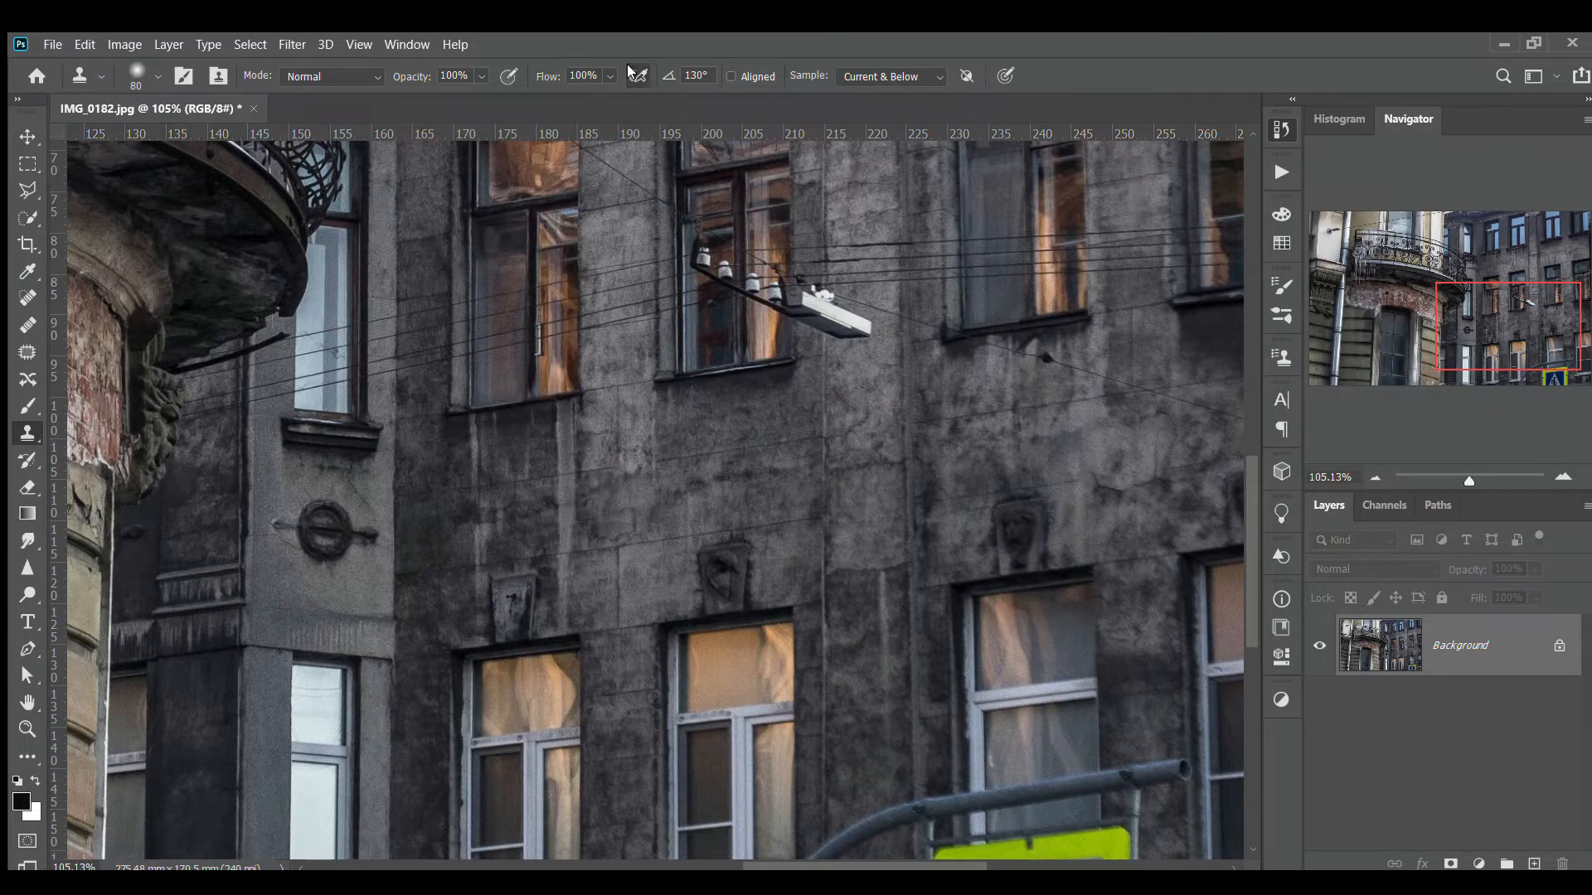
Step: Turn off the Clone Stamp's airbrush build-up and try cloning the upper window onto the wall again
{"action": "mouse_move", "coordinate": [650, 367]}
{"action": "left_mouse_down"}
{"action": "mouse_move", "coordinate": [623, 415]}
{"action": "mouse_move", "coordinate": [640, 460]}
{"action": "left_mouse_up"}
{"action": "mouse_move", "coordinate": [633, 533]}
{"action": "left_mouse_down"}
{"action": "mouse_move", "coordinate": [626, 465]}
{"action": "mouse_move", "coordinate": [673, 414]}
{"action": "left_mouse_up"}
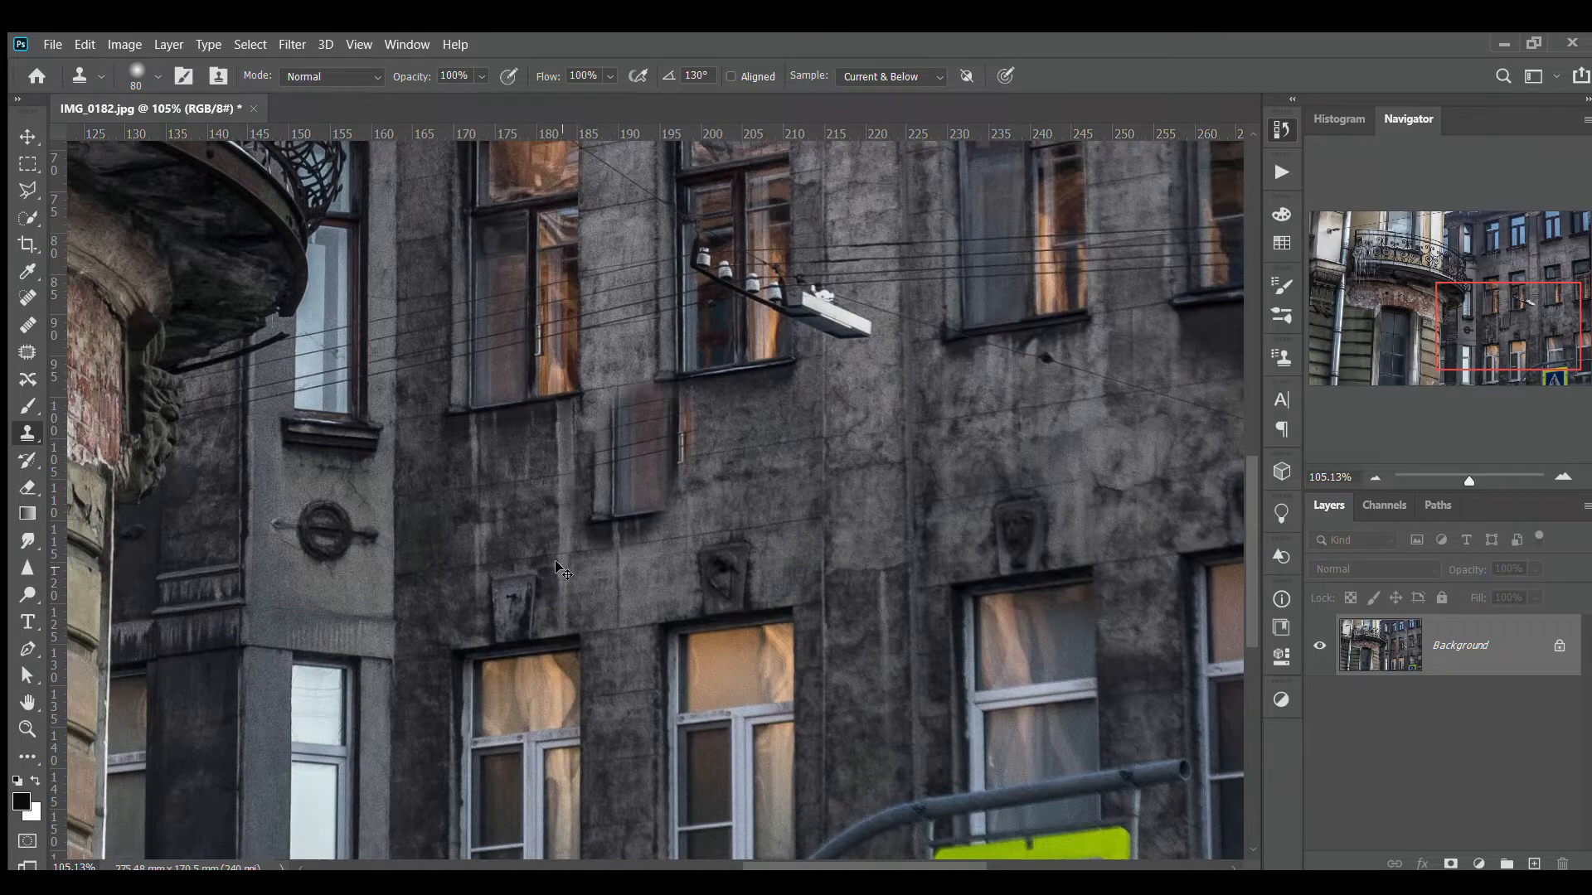
{"action": "key", "text": "ctrl+z"}
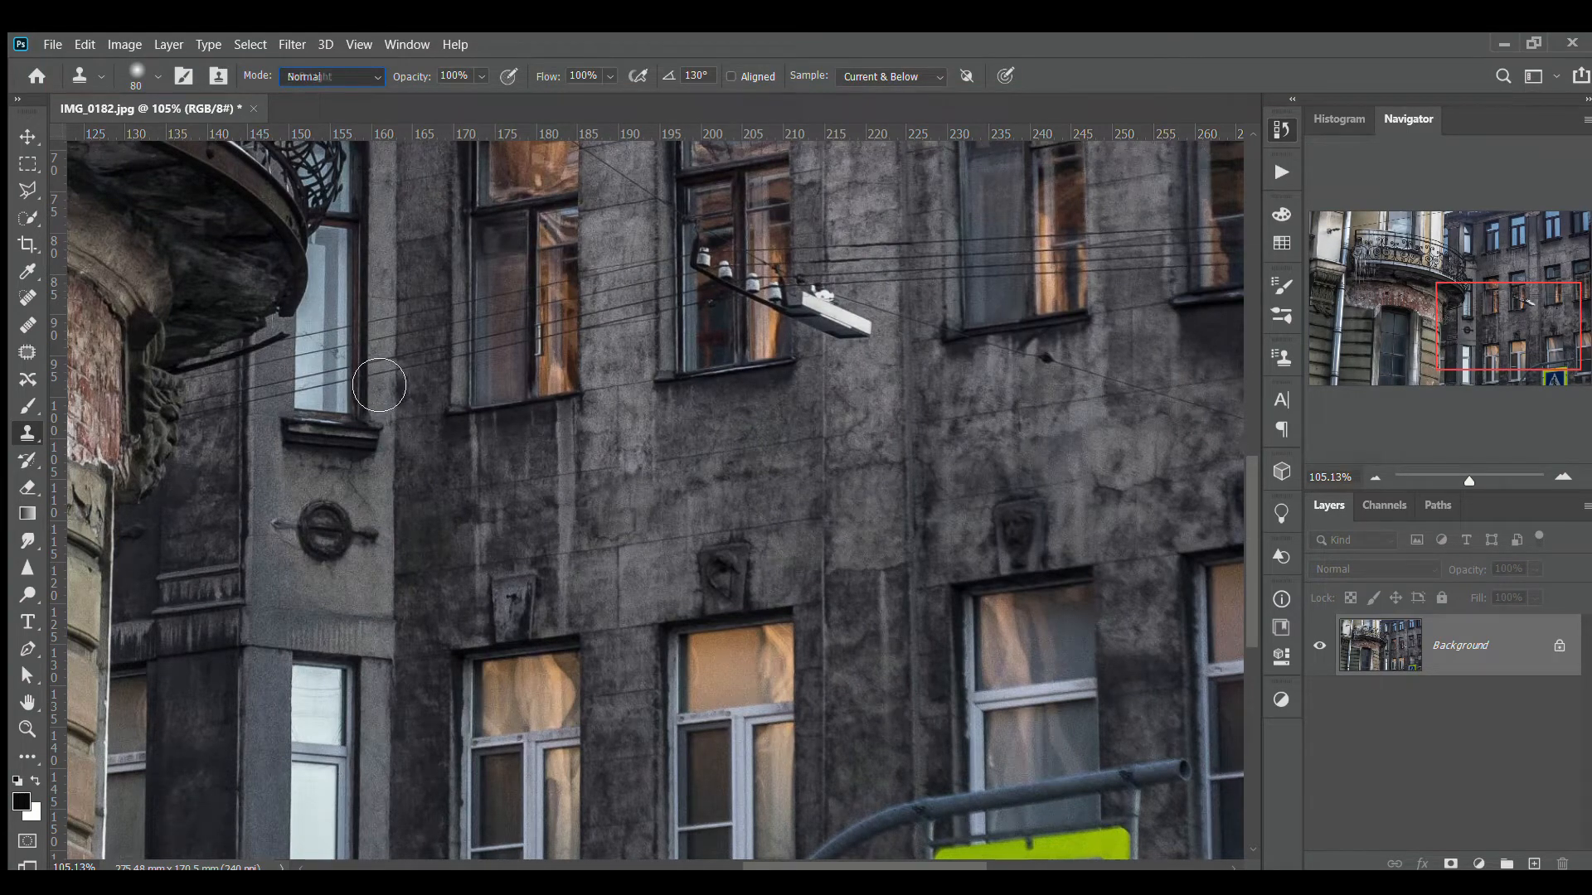
Step: Try cloning the upper window onto the wall in Soft Light mode, undo it, and clone it in Screen mode
{"action": "mouse_move", "coordinate": [784, 572]}
{"action": "left_mouse_down"}
{"action": "mouse_move", "coordinate": [807, 479]}
{"action": "mouse_move", "coordinate": [760, 506]}
{"action": "mouse_move", "coordinate": [758, 541]}
{"action": "mouse_move", "coordinate": [810, 487]}
{"action": "mouse_move", "coordinate": [901, 441]}
{"action": "mouse_move", "coordinate": [960, 328]}
{"action": "mouse_move", "coordinate": [865, 335]}
{"action": "mouse_move", "coordinate": [800, 381]}
{"action": "mouse_move", "coordinate": [795, 291]}
{"action": "mouse_move", "coordinate": [746, 363]}
{"action": "mouse_move", "coordinate": [701, 524]}
{"action": "mouse_move", "coordinate": [792, 529]}
{"action": "mouse_move", "coordinate": [718, 575]}
{"action": "mouse_move", "coordinate": [844, 521]}
{"action": "mouse_move", "coordinate": [866, 617]}
{"action": "left_mouse_up"}
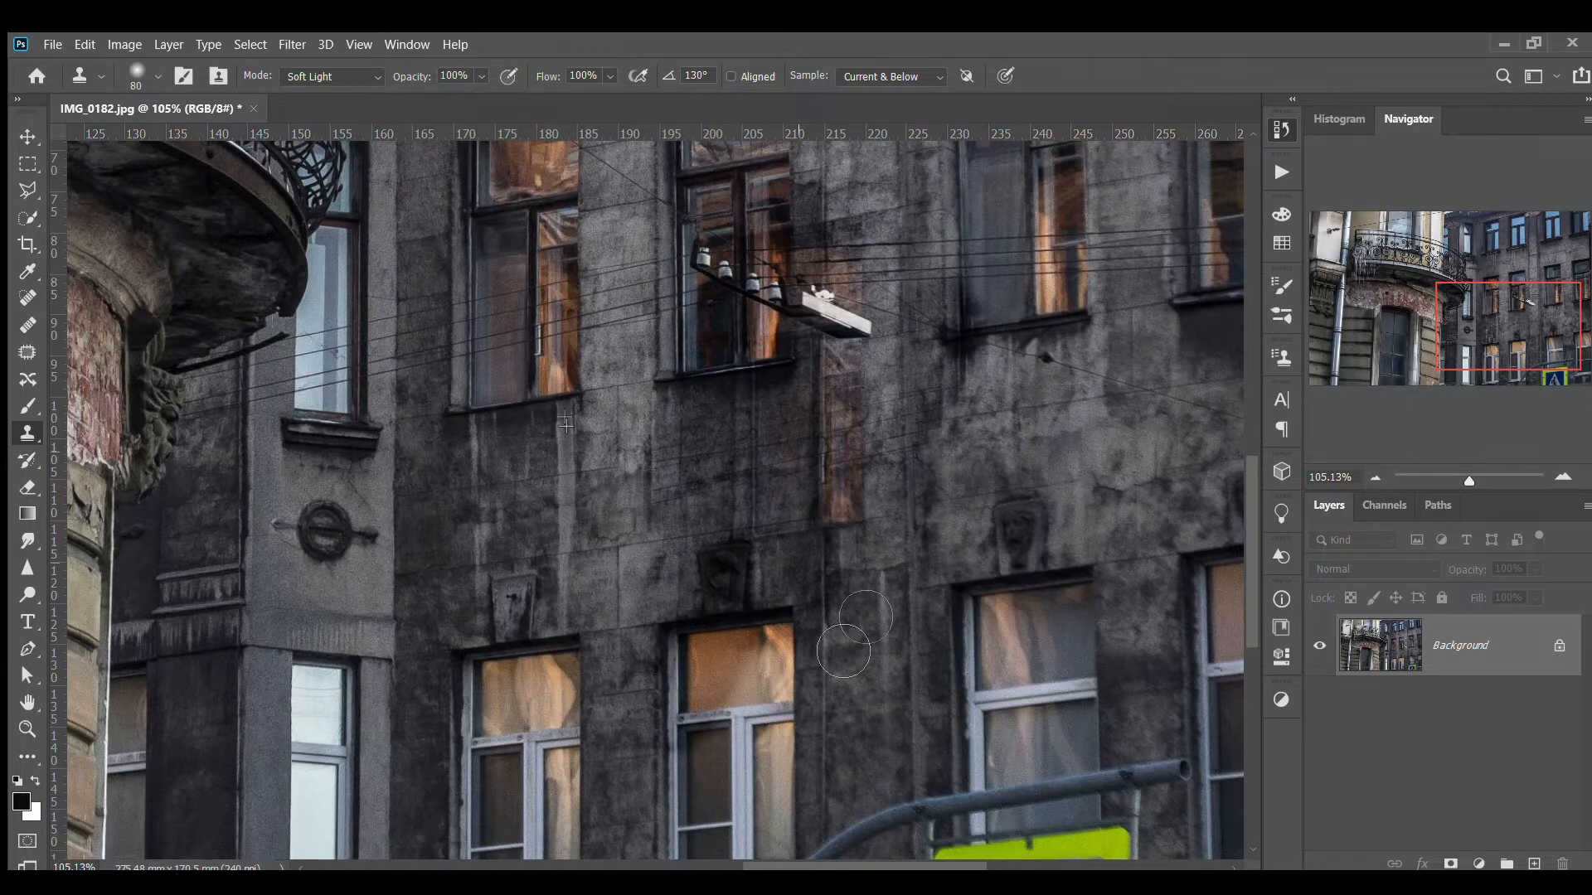
{"action": "key", "text": "ctrl+z"}
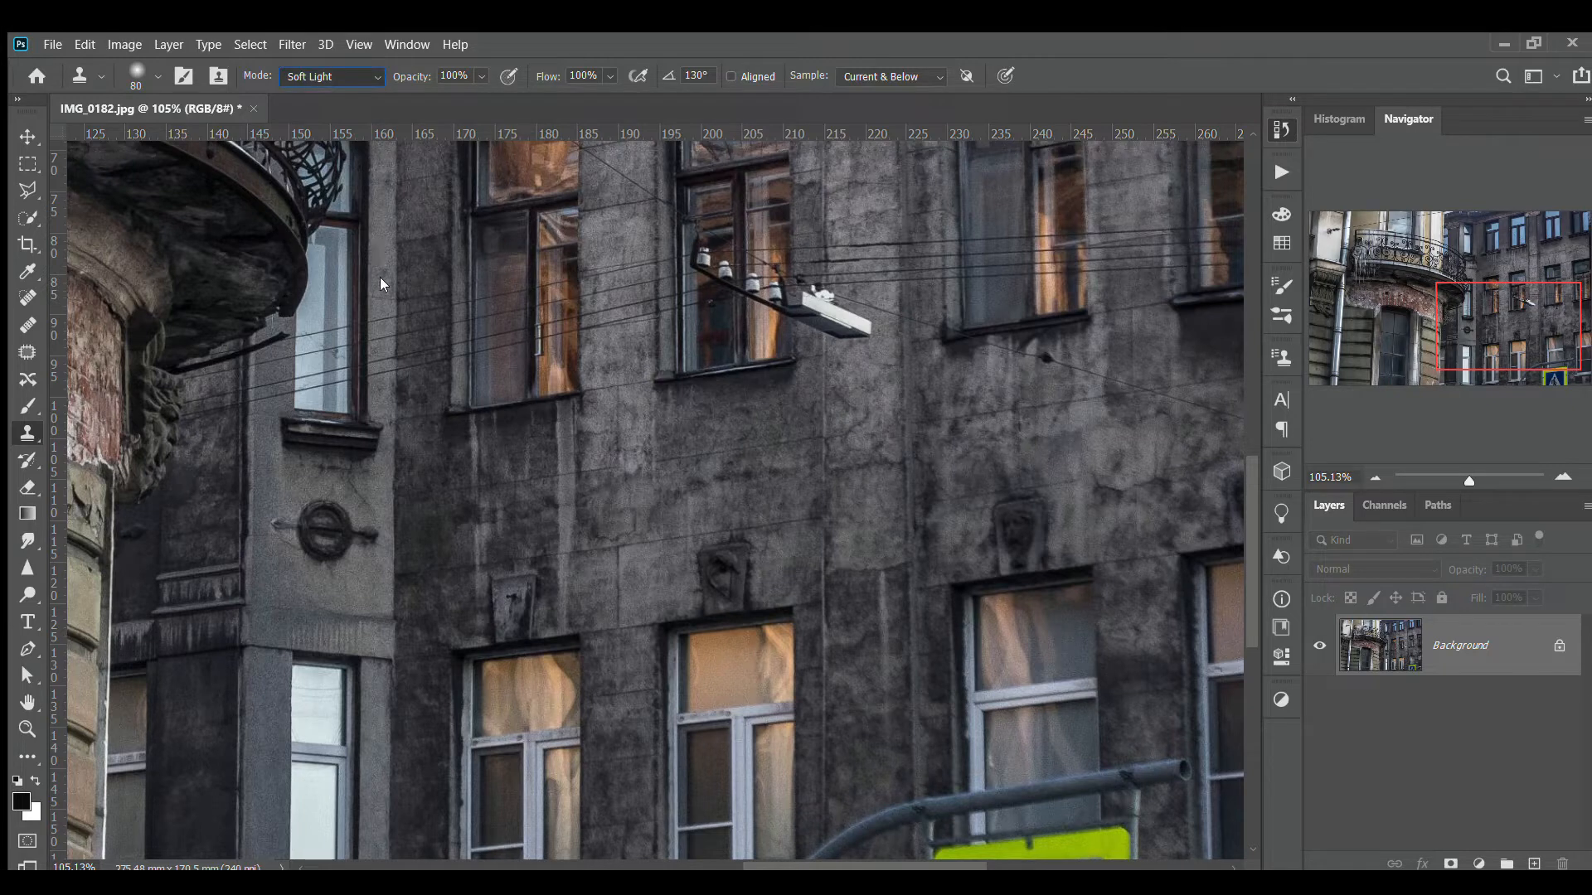
{"action": "key", "text": "shift+alt+s"}
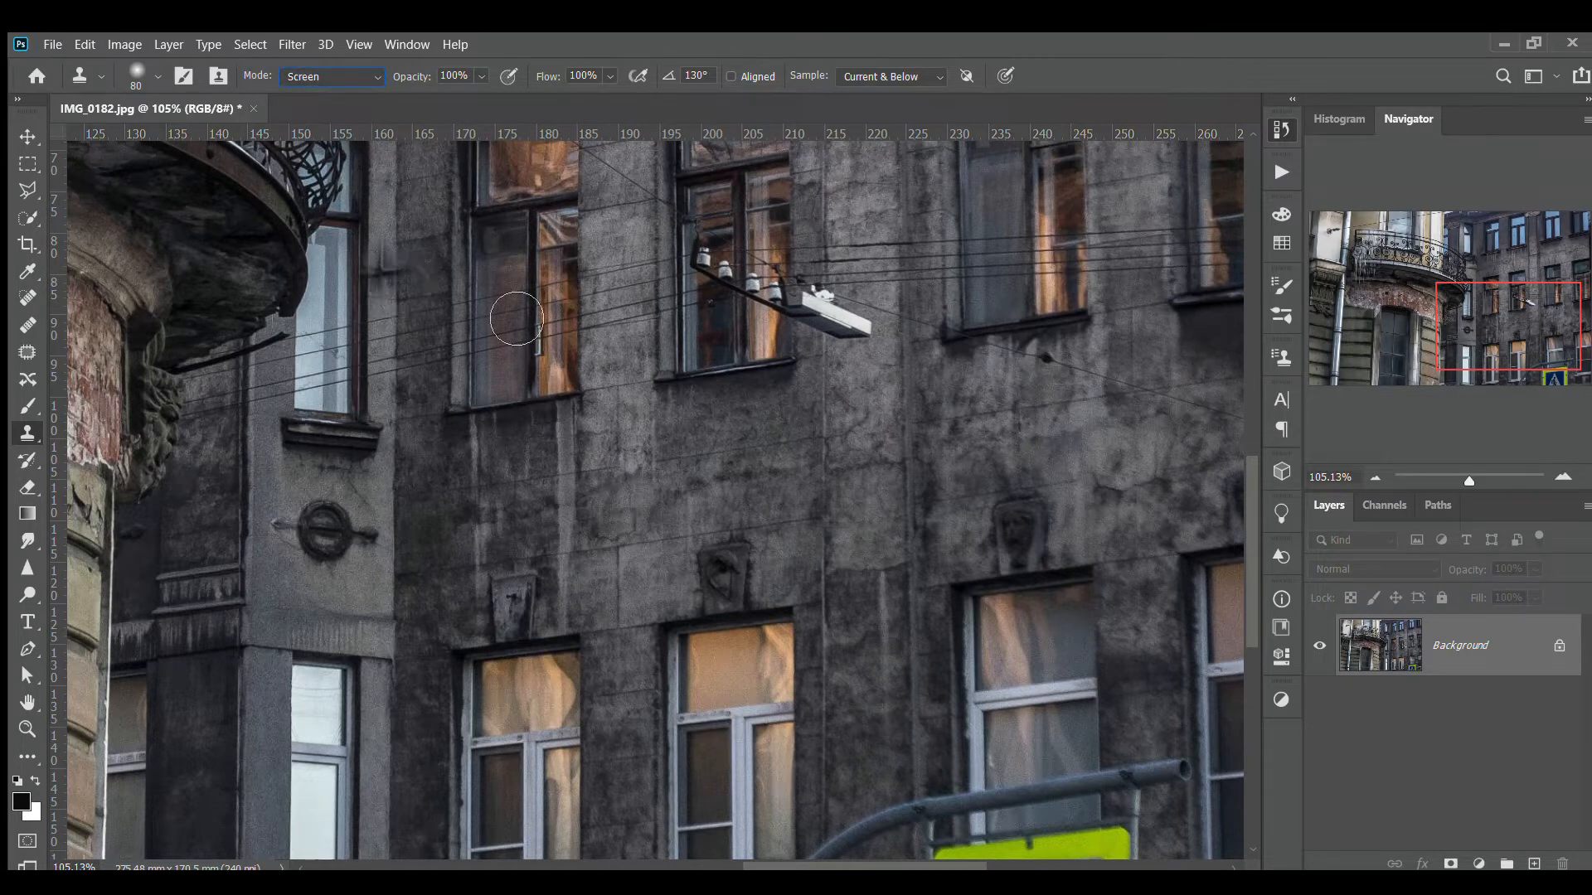
{"action": "mouse_move", "coordinate": [861, 558]}
{"action": "left_mouse_down"}
{"action": "mouse_move", "coordinate": [930, 465]}
{"action": "mouse_move", "coordinate": [828, 576]}
{"action": "mouse_move", "coordinate": [927, 446]}
{"action": "mouse_move", "coordinate": [1006, 381]}
{"action": "mouse_move", "coordinate": [882, 452]}
{"action": "mouse_move", "coordinate": [906, 199]}
{"action": "mouse_move", "coordinate": [924, 172]}
{"action": "mouse_move", "coordinate": [826, 296]}
{"action": "mouse_move", "coordinate": [765, 332]}
{"action": "mouse_move", "coordinate": [752, 234]}
{"action": "left_mouse_up"}
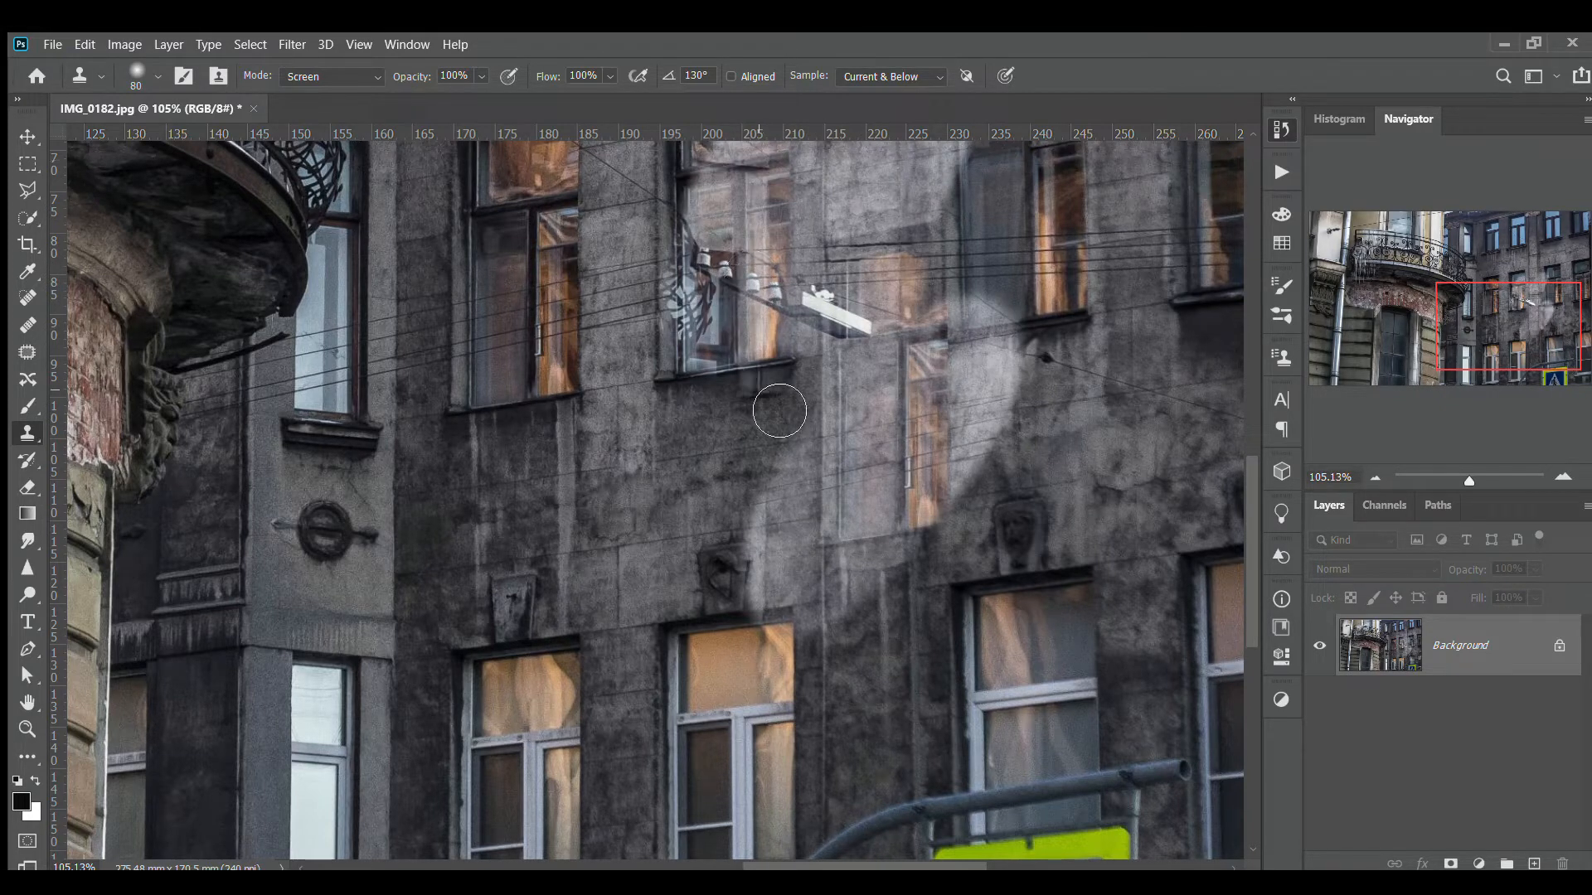
Step: Undo the Screen-mode clone, try and undo a Difference-mode clone of the lit window, and return the mode to Normal
{"action": "key", "text": "ctrl+z"}
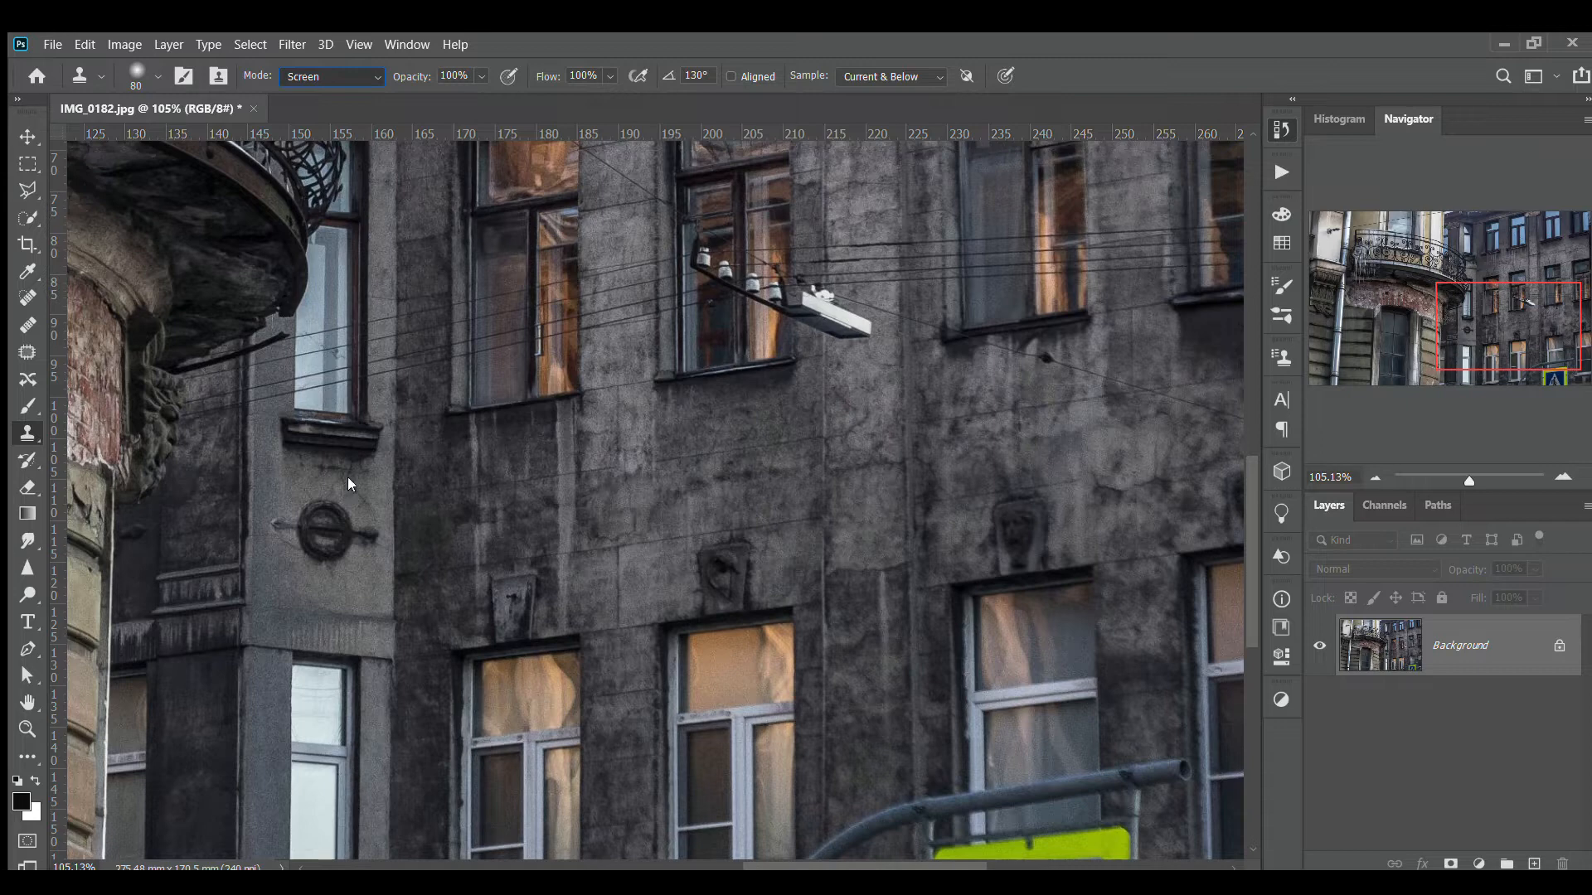
{"action": "key", "text": "alt+shift+e"}
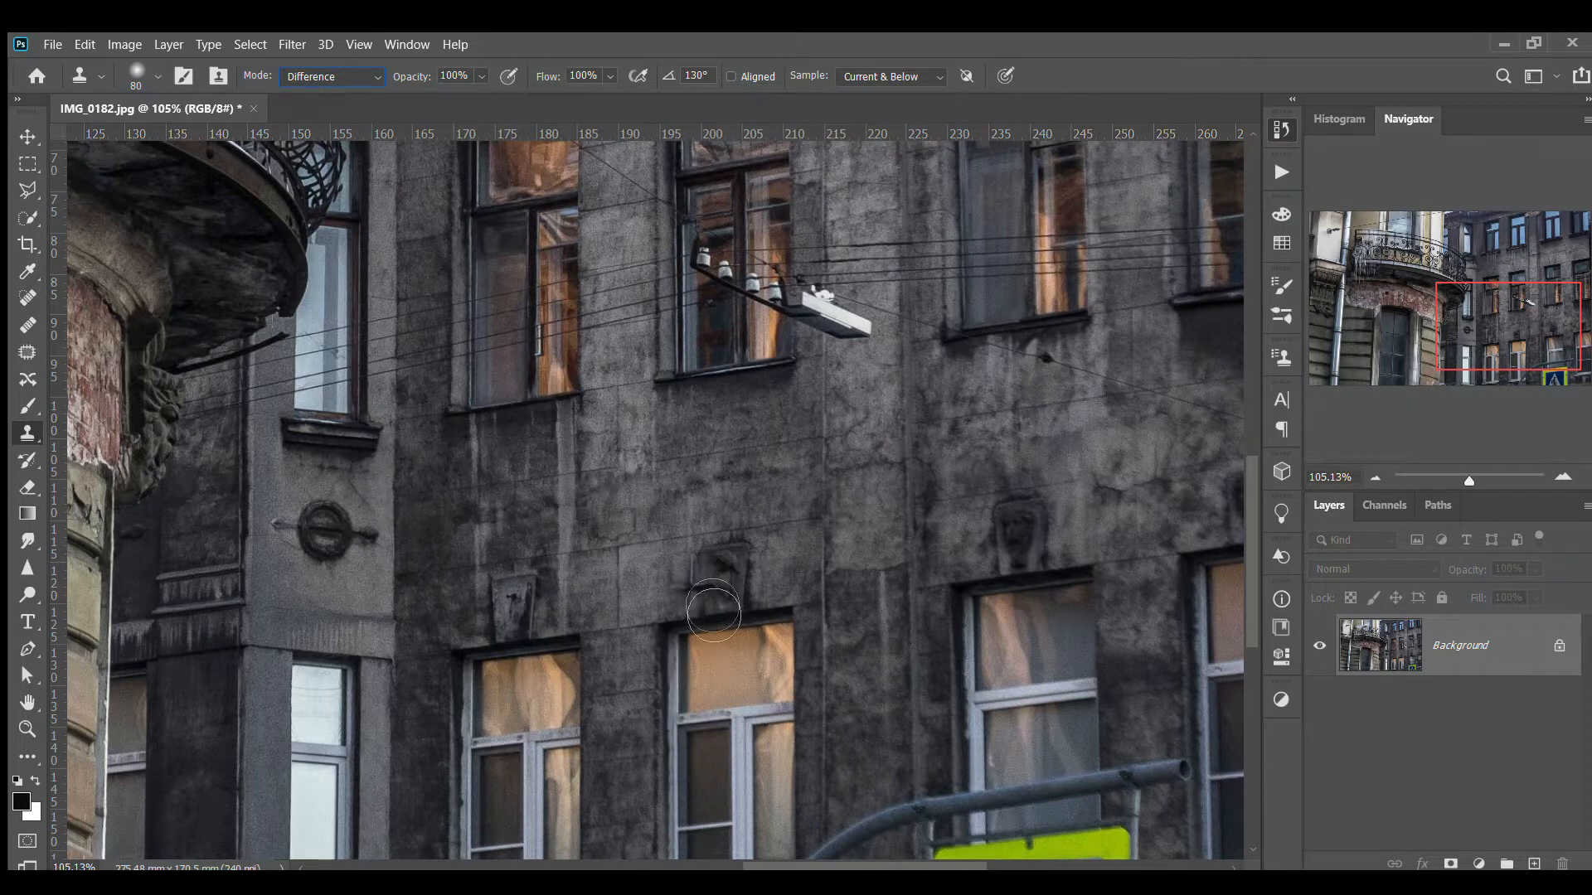
{"action": "mouse_move", "coordinate": [714, 679]}
{"action": "left_mouse_down"}
{"action": "mouse_move", "coordinate": [937, 580]}
{"action": "mouse_move", "coordinate": [829, 543]}
{"action": "mouse_move", "coordinate": [753, 649]}
{"action": "mouse_move", "coordinate": [825, 427]}
{"action": "mouse_move", "coordinate": [709, 497]}
{"action": "mouse_move", "coordinate": [716, 469]}
{"action": "mouse_move", "coordinate": [645, 474]}
{"action": "mouse_move", "coordinate": [548, 647]}
{"action": "mouse_move", "coordinate": [498, 465]}
{"action": "mouse_move", "coordinate": [531, 514]}
{"action": "mouse_move", "coordinate": [587, 767]}
{"action": "mouse_move", "coordinate": [489, 796]}
{"action": "mouse_move", "coordinate": [465, 746]}
{"action": "left_mouse_up"}
{"action": "key", "text": "ctrl+z"}
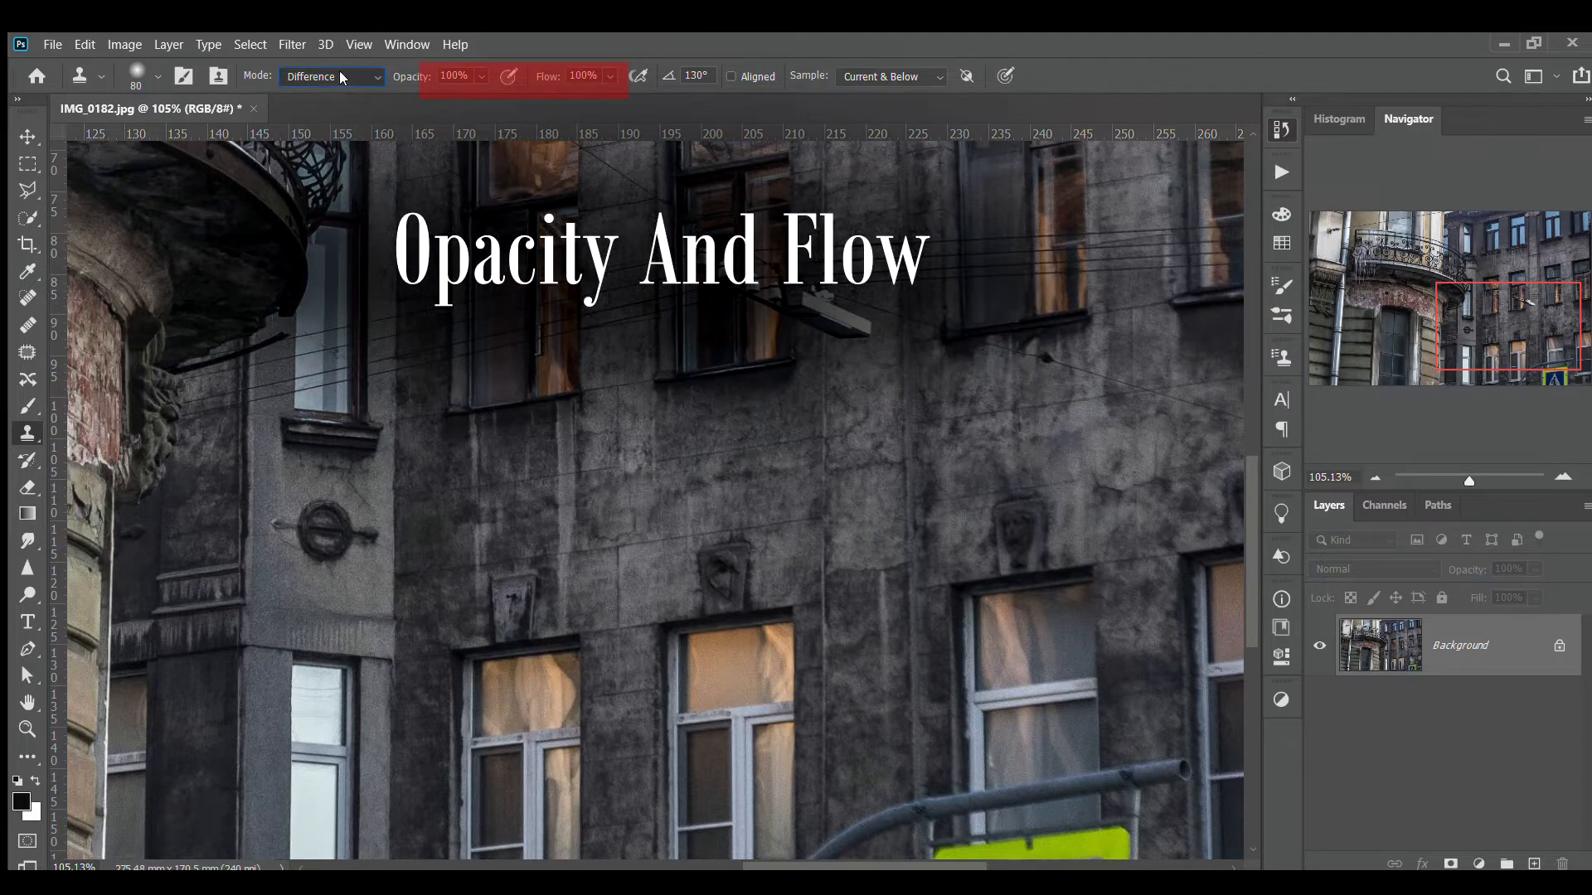
{"action": "left_click", "coordinate": [333, 92]}
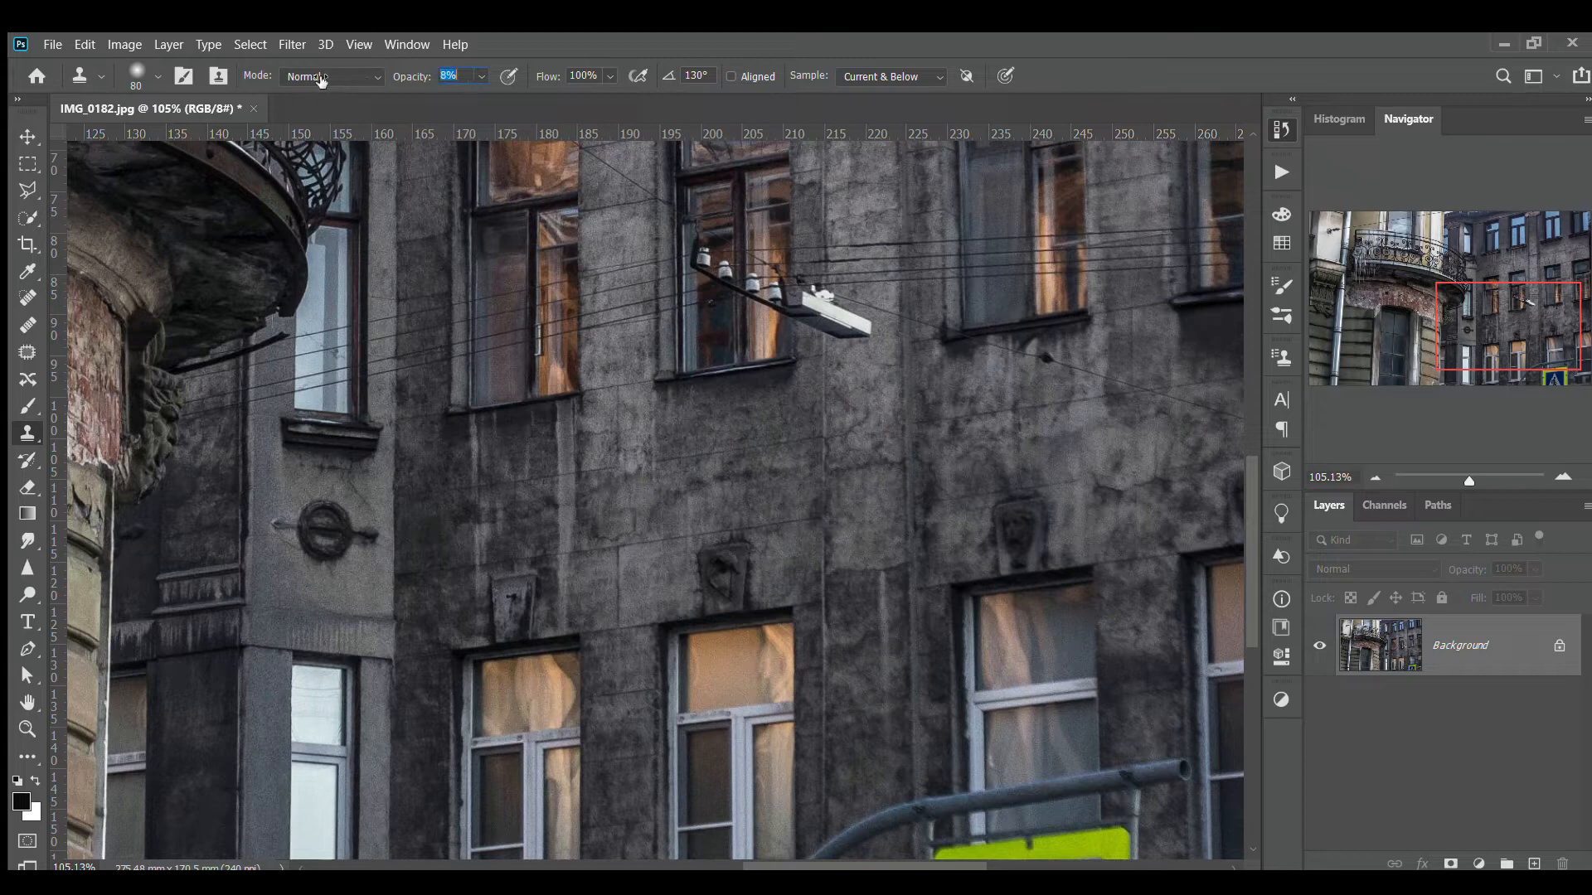
Step: Try cloning the upper-floor window onto the wall below it in Normal mode with reduced opacity and flow settings
{"action": "mouse_move", "coordinate": [721, 586]}
{"action": "left_mouse_down"}
{"action": "mouse_move", "coordinate": [715, 562]}
{"action": "mouse_move", "coordinate": [661, 565]}
{"action": "mouse_move", "coordinate": [673, 581]}
{"action": "mouse_move", "coordinate": [621, 602]}
{"action": "mouse_move", "coordinate": [639, 605]}
{"action": "left_mouse_up"}
{"action": "mouse_move", "coordinate": [674, 512]}
{"action": "left_mouse_down"}
{"action": "mouse_move", "coordinate": [666, 456]}
{"action": "mouse_move", "coordinate": [633, 605]}
{"action": "mouse_move", "coordinate": [704, 541]}
{"action": "mouse_move", "coordinate": [633, 437]}
{"action": "mouse_move", "coordinate": [618, 532]}
{"action": "left_mouse_up"}
{"action": "mouse_move", "coordinate": [634, 610]}
{"action": "left_mouse_down"}
{"action": "mouse_move", "coordinate": [643, 561]}
{"action": "mouse_move", "coordinate": [646, 467]}
{"action": "mouse_move", "coordinate": [593, 645]}
{"action": "mouse_move", "coordinate": [678, 551]}
{"action": "mouse_move", "coordinate": [686, 611]}
{"action": "mouse_move", "coordinate": [685, 478]}
{"action": "mouse_move", "coordinate": [662, 460]}
{"action": "mouse_move", "coordinate": [673, 355]}
{"action": "mouse_move", "coordinate": [700, 368]}
{"action": "mouse_move", "coordinate": [714, 540]}
{"action": "mouse_move", "coordinate": [687, 609]}
{"action": "mouse_move", "coordinate": [635, 616]}
{"action": "mouse_move", "coordinate": [792, 458]}
{"action": "mouse_move", "coordinate": [659, 438]}
{"action": "mouse_move", "coordinate": [670, 408]}
{"action": "mouse_move", "coordinate": [661, 667]}
{"action": "left_mouse_up"}
{"action": "mouse_move", "coordinate": [622, 590]}
{"action": "left_mouse_down"}
{"action": "mouse_move", "coordinate": [646, 389]}
{"action": "mouse_move", "coordinate": [675, 581]}
{"action": "left_mouse_up"}
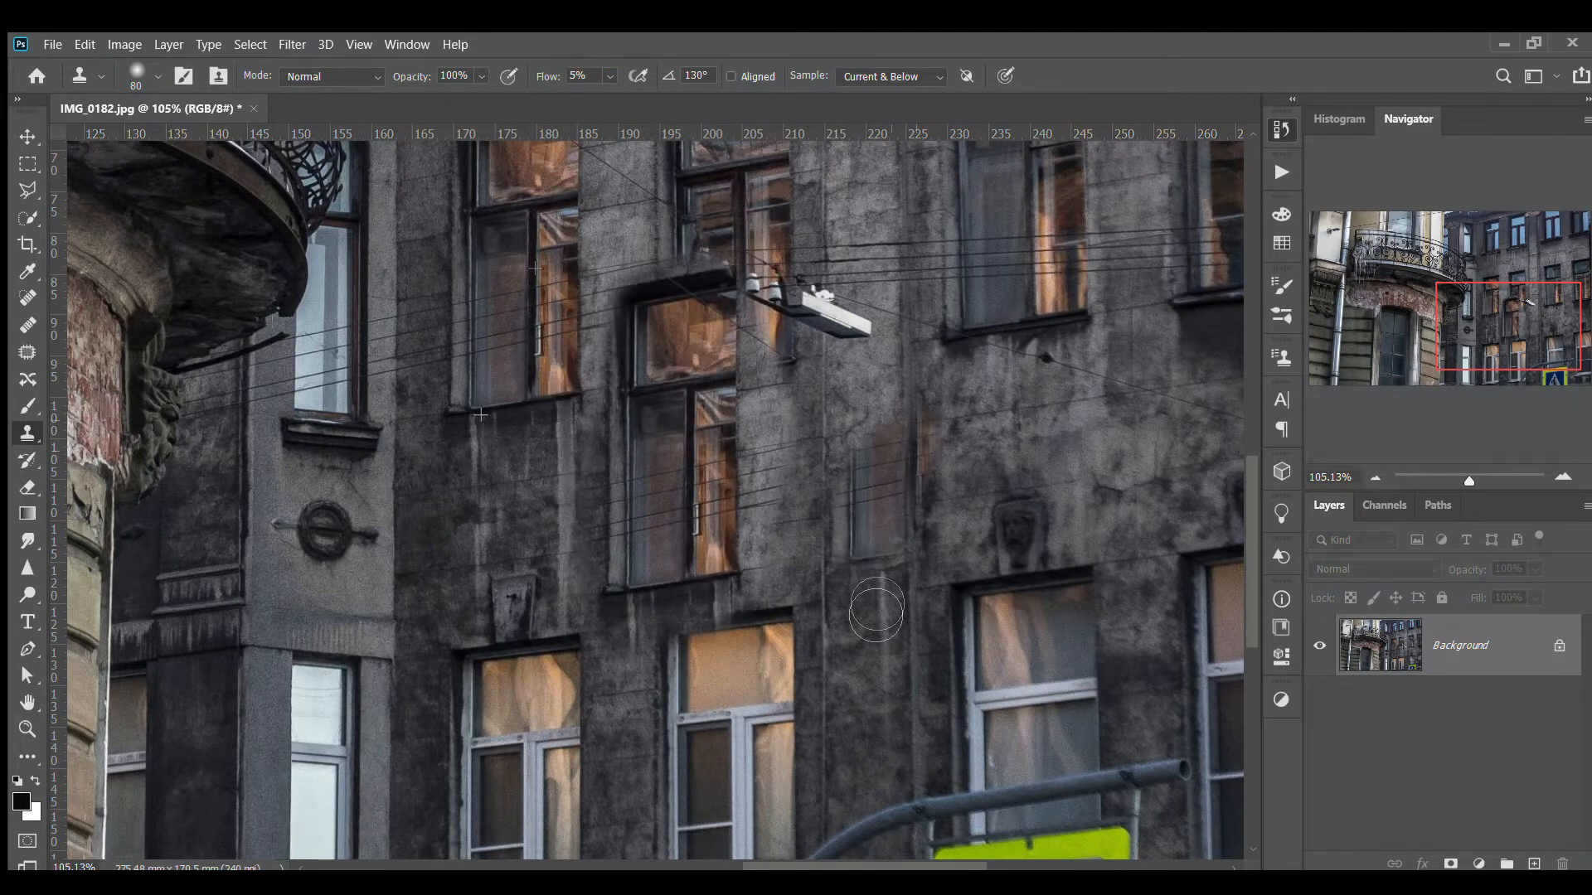
Step: Try cloning the upper window onto the wall at 5% flow, first at 100% and again at 65% opacity, and undo the strokes
{"action": "mouse_move", "coordinate": [876, 609]}
{"action": "left_mouse_down"}
{"action": "mouse_move", "coordinate": [862, 248]}
{"action": "mouse_move", "coordinate": [859, 636]}
{"action": "mouse_move", "coordinate": [870, 356]}
{"action": "mouse_move", "coordinate": [755, 649]}
{"action": "mouse_move", "coordinate": [746, 291]}
{"action": "mouse_move", "coordinate": [704, 464]}
{"action": "mouse_move", "coordinate": [688, 208]}
{"action": "mouse_move", "coordinate": [697, 812]}
{"action": "mouse_move", "coordinate": [747, 539]}
{"action": "left_mouse_up"}
{"action": "key", "text": "ctrl+z"}
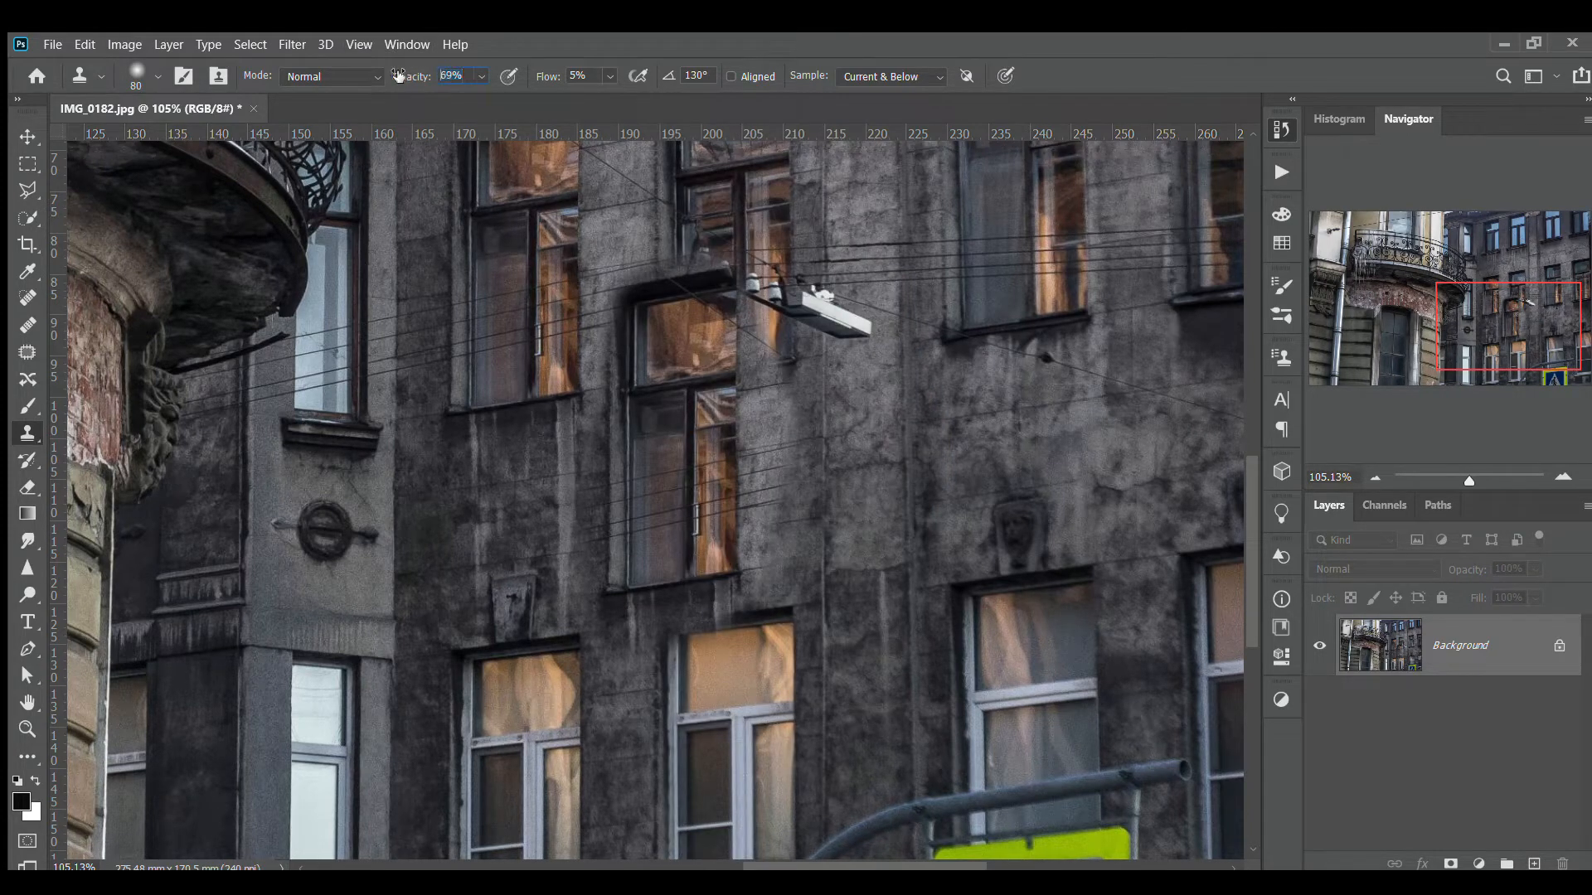
{"action": "mouse_move", "coordinate": [863, 550]}
{"action": "left_mouse_down"}
{"action": "mouse_move", "coordinate": [912, 398]}
{"action": "mouse_move", "coordinate": [882, 373]}
{"action": "mouse_move", "coordinate": [913, 466]}
{"action": "mouse_move", "coordinate": [879, 249]}
{"action": "mouse_move", "coordinate": [928, 240]}
{"action": "mouse_move", "coordinate": [981, 185]}
{"action": "mouse_move", "coordinate": [966, 469]}
{"action": "mouse_move", "coordinate": [928, 420]}
{"action": "mouse_move", "coordinate": [878, 246]}
{"action": "mouse_move", "coordinate": [746, 431]}
{"action": "mouse_move", "coordinate": [705, 373]}
{"action": "mouse_move", "coordinate": [647, 431]}
{"action": "mouse_move", "coordinate": [751, 507]}
{"action": "mouse_move", "coordinate": [730, 217]}
{"action": "mouse_move", "coordinate": [713, 234]}
{"action": "mouse_move", "coordinate": [707, 173]}
{"action": "left_mouse_up"}
{"action": "key", "text": "ctrl+z"}
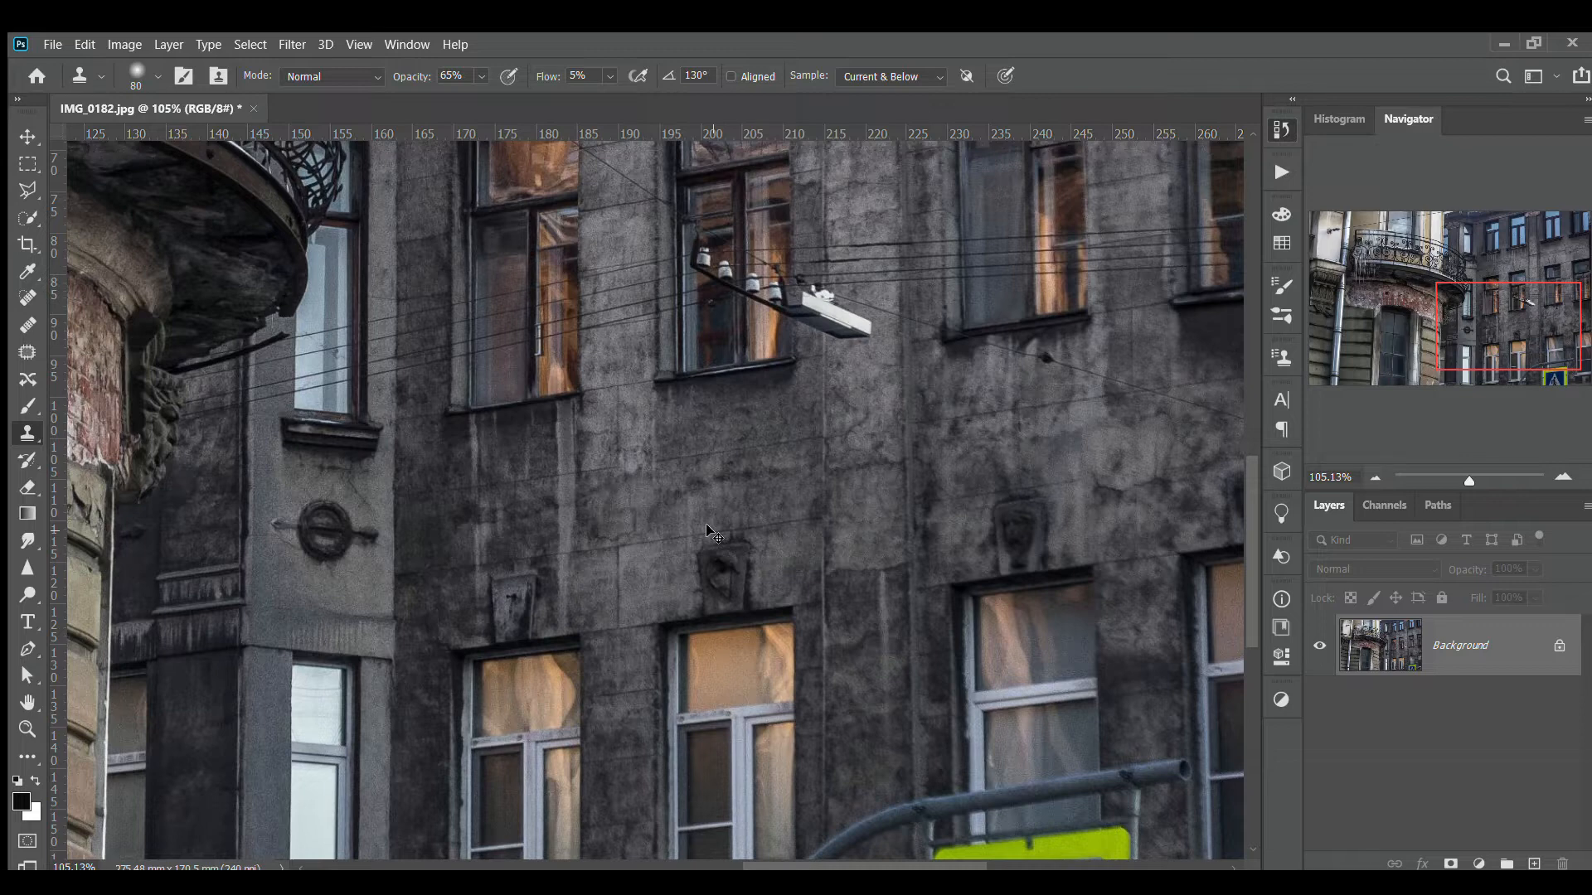
Step: Reset opacity and flow to 100% and the brush angle to 0°, try cloning the upper windows onto the wall, and undo the strokes
{"action": "key", "text": "Tab"}
{"action": "mouse_move", "coordinate": [691, 583]}
{"action": "left_mouse_down"}
{"action": "mouse_move", "coordinate": [716, 423]}
{"action": "mouse_move", "coordinate": [714, 544]}
{"action": "mouse_move", "coordinate": [771, 569]}
{"action": "mouse_move", "coordinate": [752, 347]}
{"action": "mouse_move", "coordinate": [765, 368]}
{"action": "mouse_move", "coordinate": [754, 591]}
{"action": "mouse_move", "coordinate": [773, 365]}
{"action": "mouse_move", "coordinate": [774, 550]}
{"action": "mouse_move", "coordinate": [780, 498]}
{"action": "mouse_move", "coordinate": [755, 556]}
{"action": "mouse_move", "coordinate": [779, 394]}
{"action": "mouse_move", "coordinate": [757, 617]}
{"action": "mouse_move", "coordinate": [748, 352]}
{"action": "mouse_move", "coordinate": [776, 549]}
{"action": "mouse_move", "coordinate": [799, 364]}
{"action": "mouse_move", "coordinate": [746, 484]}
{"action": "mouse_move", "coordinate": [756, 392]}
{"action": "mouse_move", "coordinate": [769, 426]}
{"action": "mouse_move", "coordinate": [731, 563]}
{"action": "mouse_move", "coordinate": [772, 268]}
{"action": "mouse_move", "coordinate": [760, 494]}
{"action": "mouse_move", "coordinate": [763, 286]}
{"action": "mouse_move", "coordinate": [758, 461]}
{"action": "mouse_move", "coordinate": [719, 268]}
{"action": "mouse_move", "coordinate": [695, 389]}
{"action": "mouse_move", "coordinate": [716, 481]}
{"action": "mouse_move", "coordinate": [734, 491]}
{"action": "mouse_move", "coordinate": [682, 551]}
{"action": "mouse_move", "coordinate": [692, 581]}
{"action": "mouse_move", "coordinate": [295, 470]}
{"action": "mouse_move", "coordinate": [471, 423]}
{"action": "mouse_move", "coordinate": [485, 432]}
{"action": "mouse_move", "coordinate": [387, 475]}
{"action": "mouse_move", "coordinate": [697, 432]}
{"action": "mouse_move", "coordinate": [466, 461]}
{"action": "mouse_move", "coordinate": [675, 436]}
{"action": "mouse_move", "coordinate": [415, 494]}
{"action": "mouse_move", "coordinate": [661, 451]}
{"action": "mouse_move", "coordinate": [478, 462]}
{"action": "left_mouse_up"}
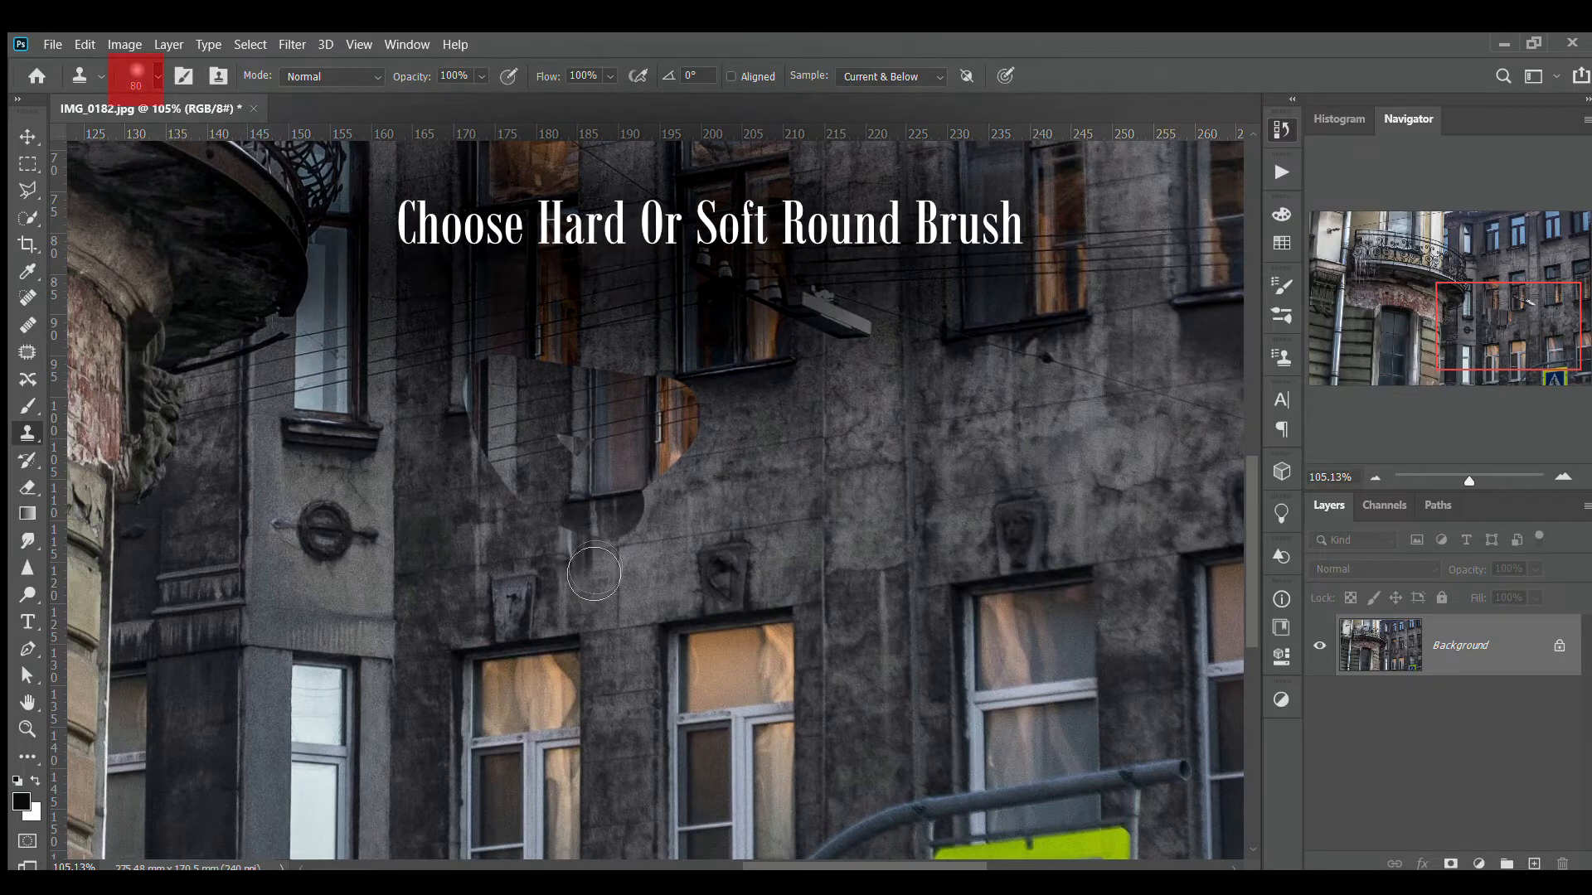
{"action": "mouse_move", "coordinate": [769, 463]}
{"action": "left_mouse_down"}
{"action": "mouse_move", "coordinate": [835, 455]}
{"action": "mouse_move", "coordinate": [627, 682]}
{"action": "left_mouse_up"}
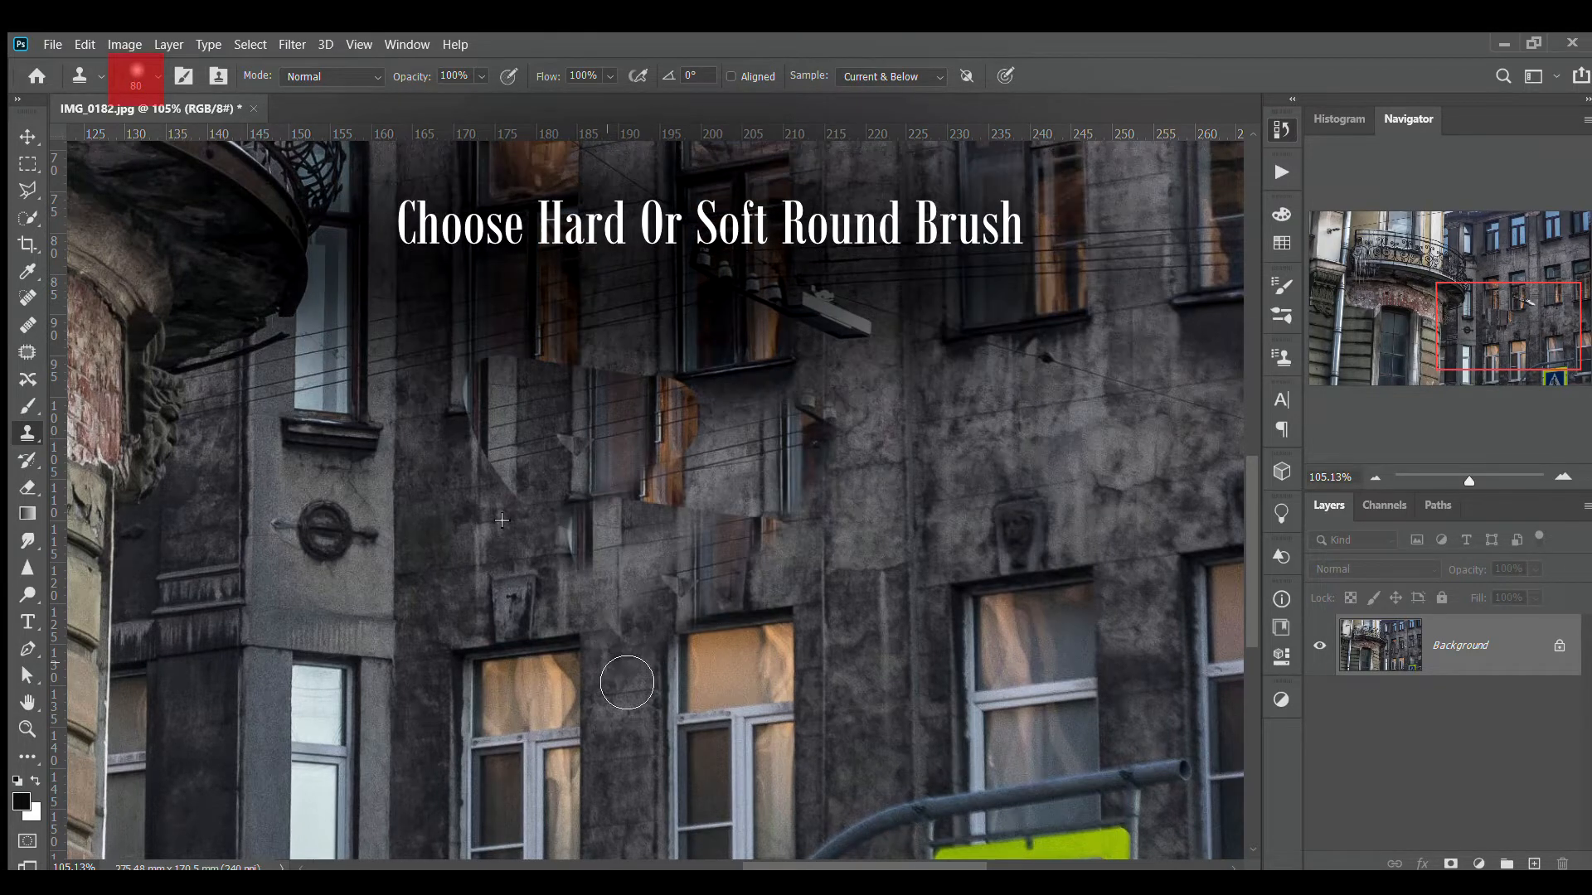
{"action": "key", "text": "ctrl+z"}
{"action": "key", "text": "ctrl+z"}
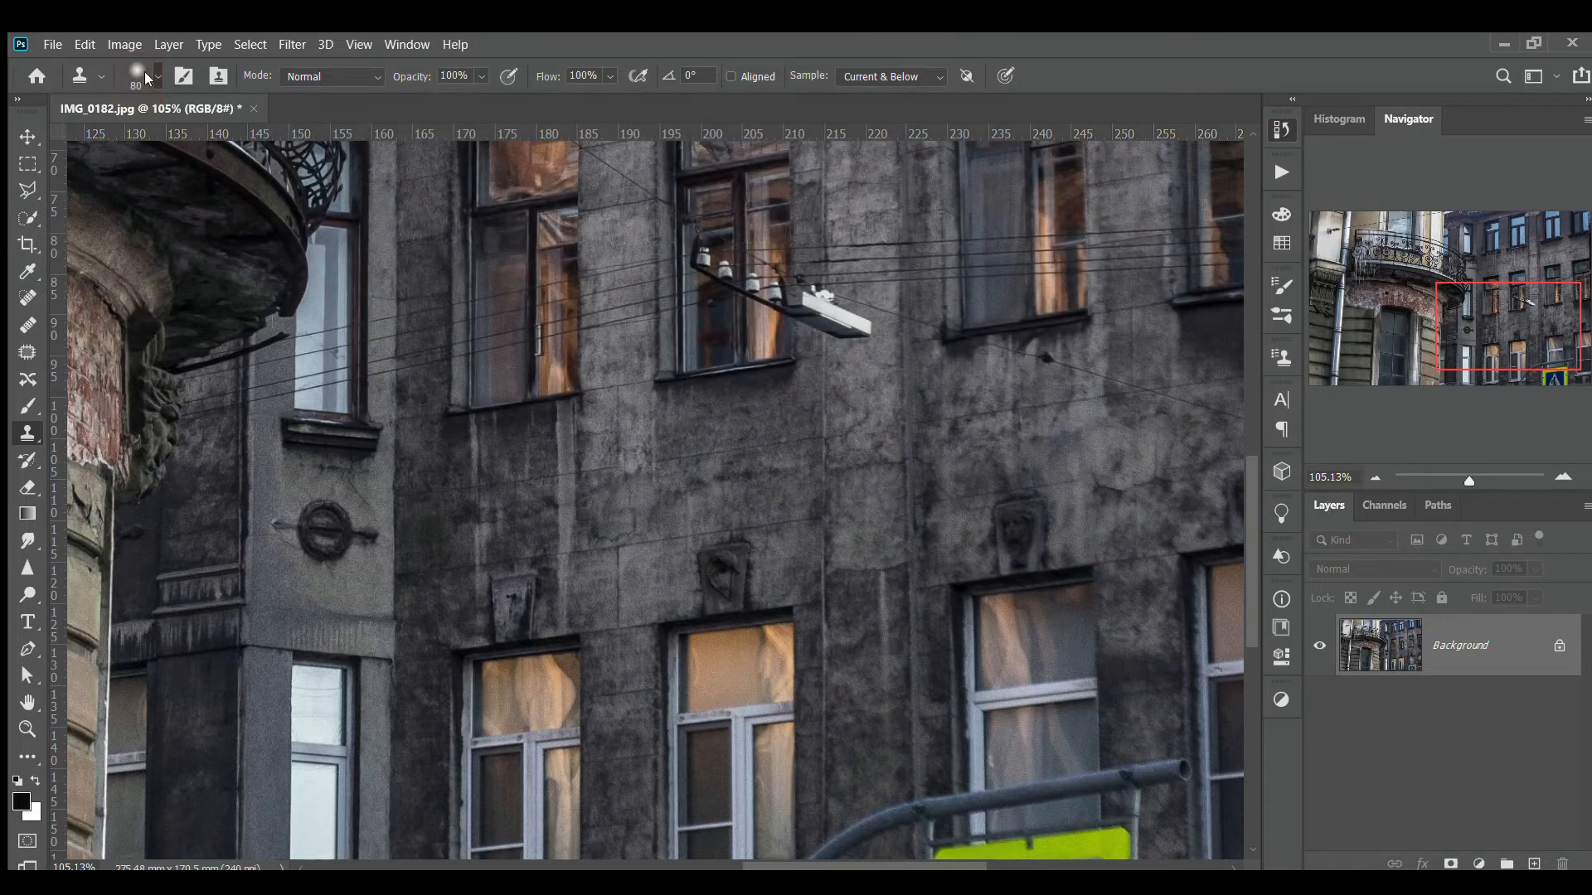
Step: Using the Clone Source rotation, clone the lit lower window upside down over the upper window and try a tilted copy on the wall
{"action": "left_click", "coordinate": [569, 444]}
{"action": "left_click", "coordinate": [220, 76]}
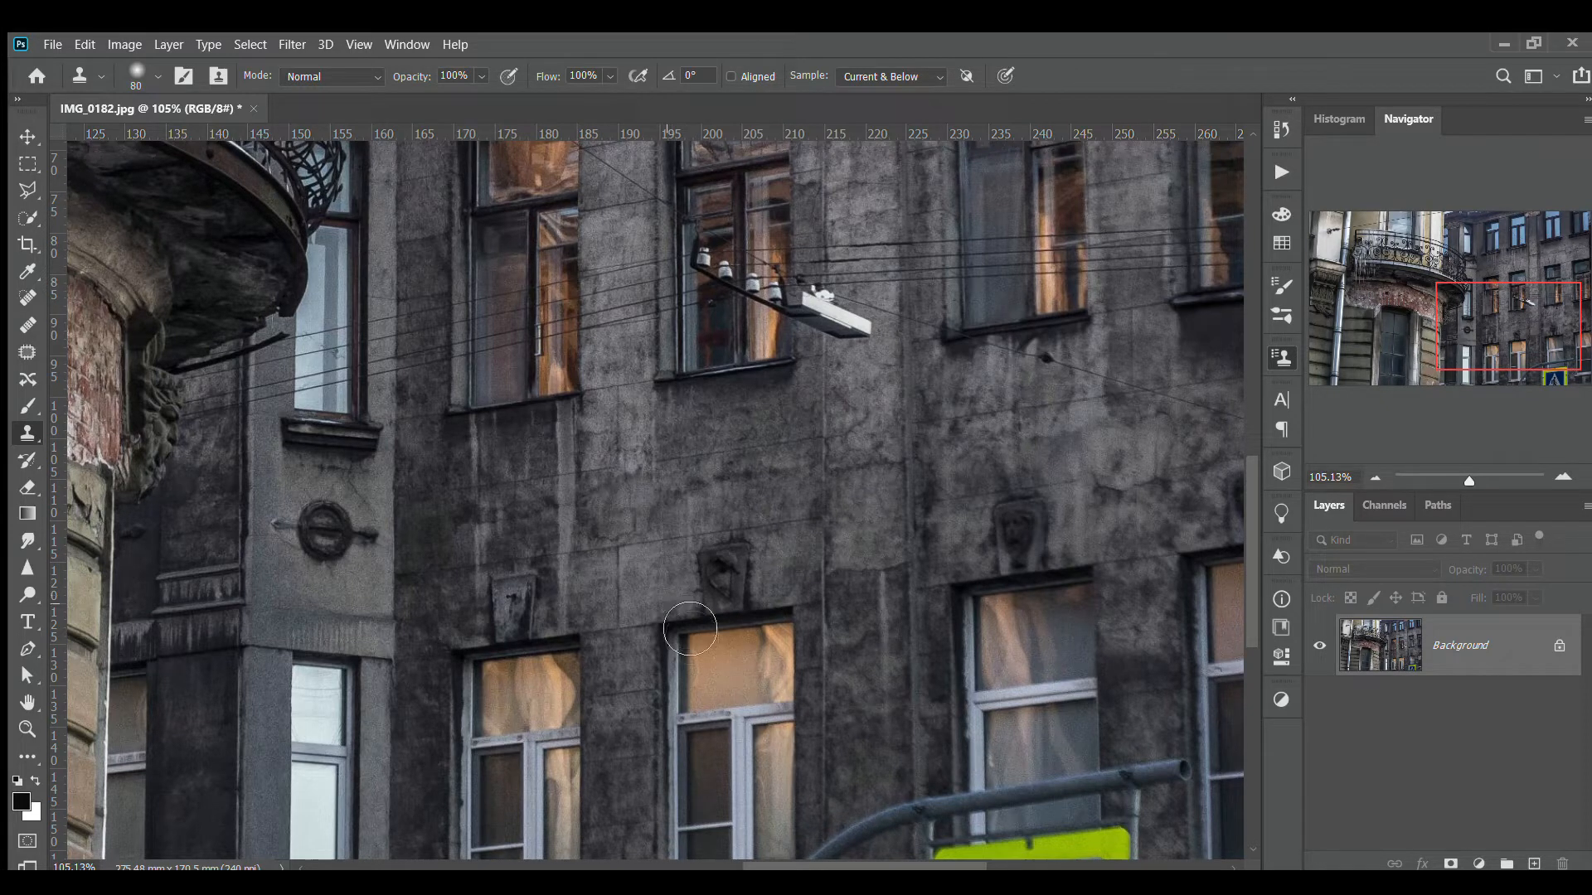
{"action": "left_click", "coordinate": [692, 664], "text": "alt"}
{"action": "mouse_move", "coordinate": [761, 222]}
{"action": "left_mouse_down"}
{"action": "mouse_move", "coordinate": [723, 461]}
{"action": "mouse_move", "coordinate": [696, 140]}
{"action": "mouse_move", "coordinate": [690, 204]}
{"action": "mouse_move", "coordinate": [748, 173]}
{"action": "mouse_move", "coordinate": [784, 251]}
{"action": "mouse_move", "coordinate": [774, 96]}
{"action": "mouse_move", "coordinate": [816, 216]}
{"action": "left_mouse_up"}
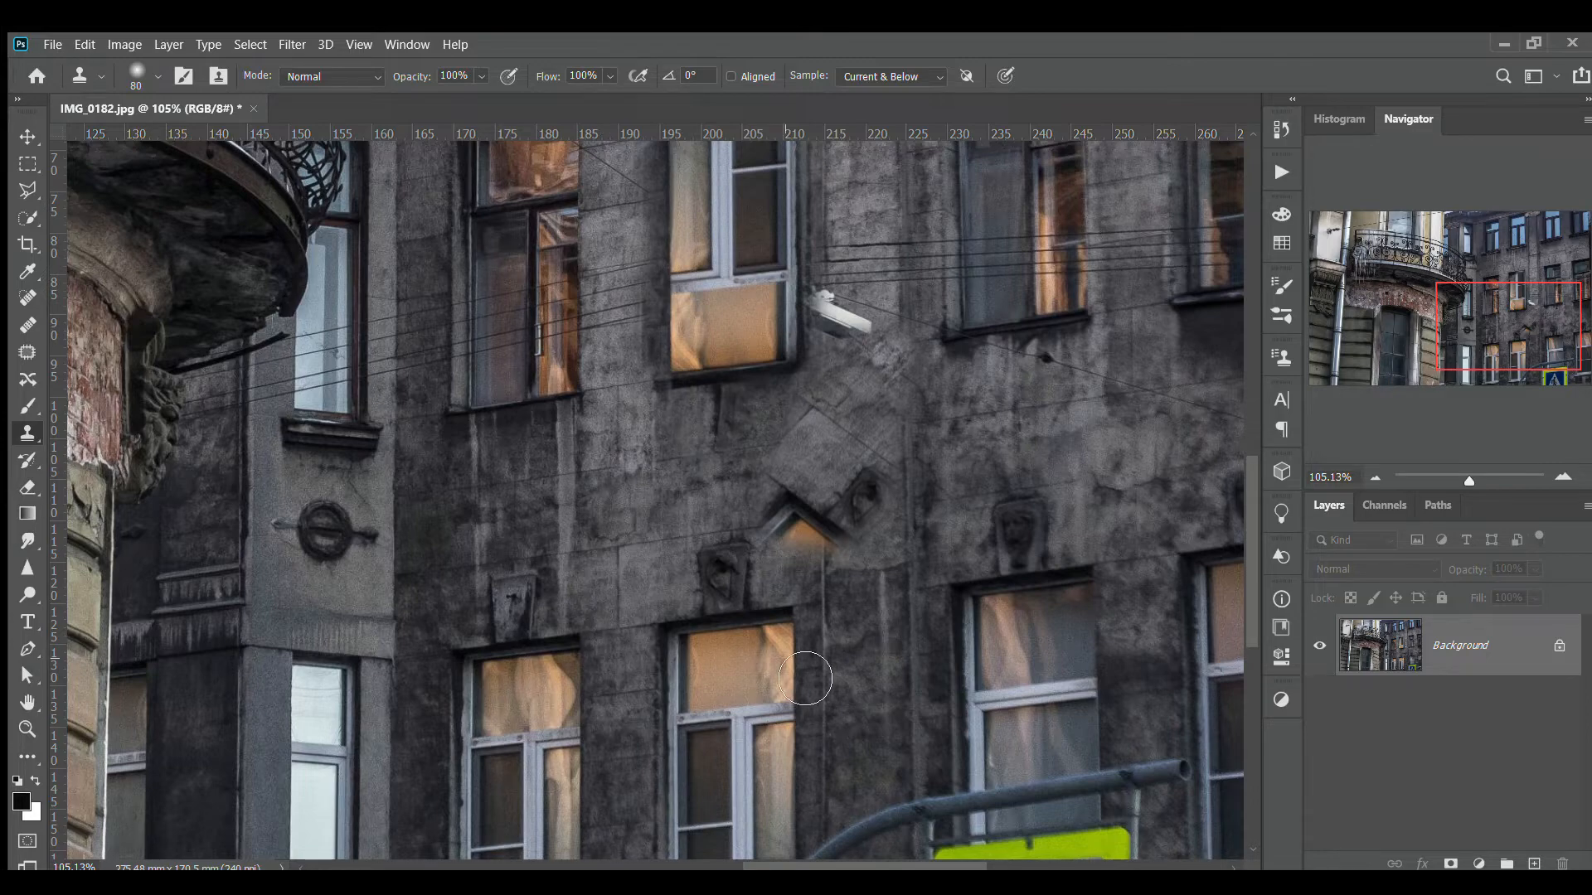
{"action": "left_click_drag", "start_coordinate": [805, 678], "coordinate": [786, 661]}
Step: Cover the lit lower window beside the curved sign pole with wall texture using the Clone Stamp
{"action": "scroll", "coordinate": [786, 661], "scroll_direction": "right", "scroll_amount": 3}
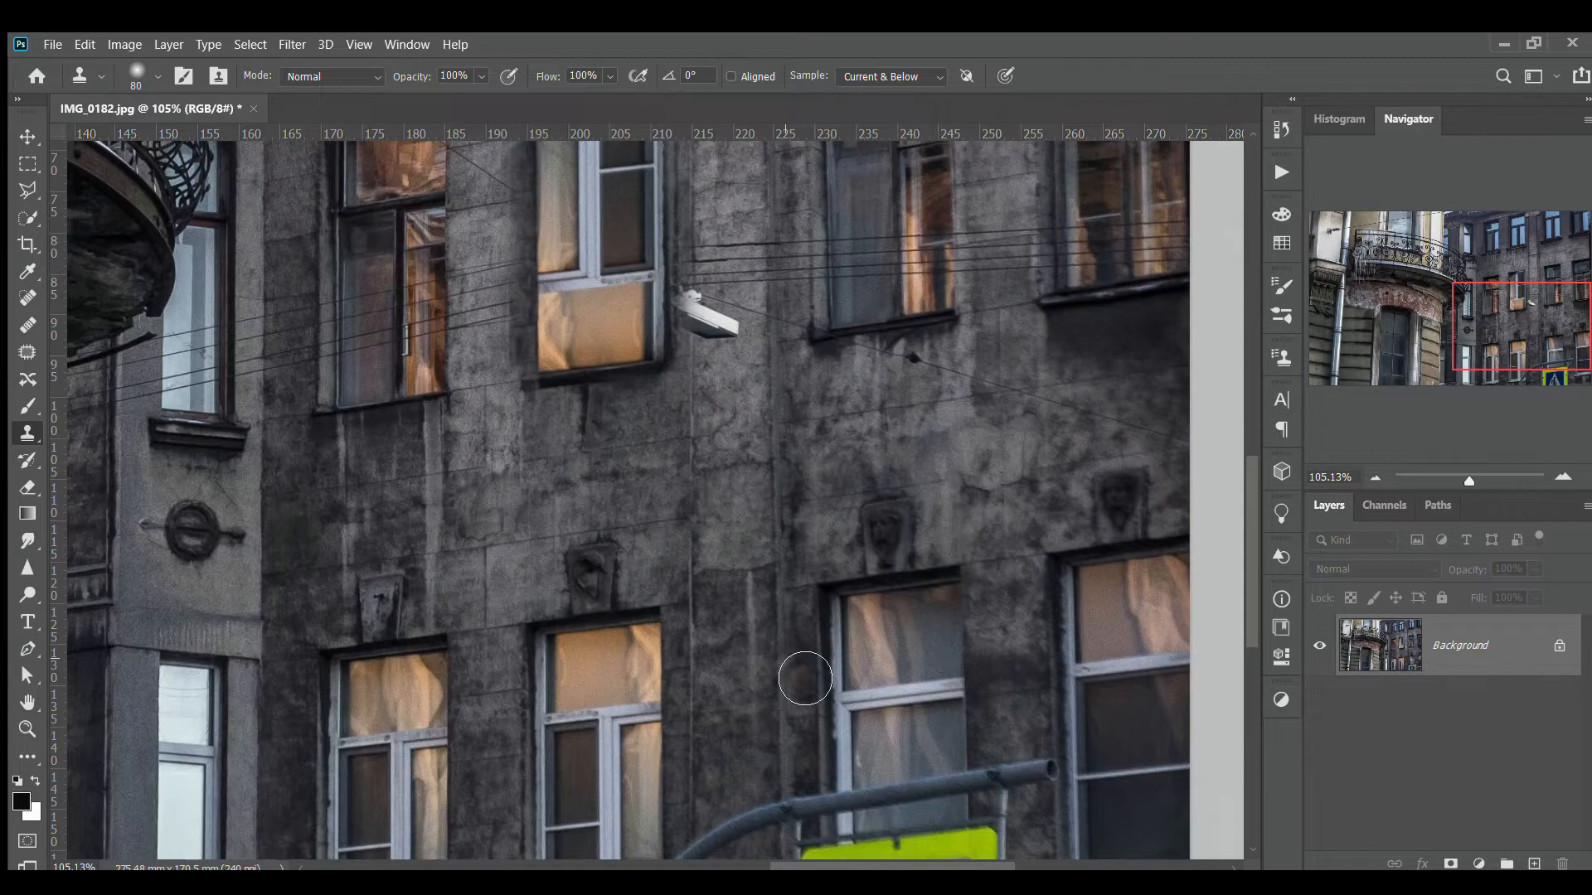
{"action": "scroll", "coordinate": [805, 678], "scroll_direction": "down", "scroll_amount": 3}
{"action": "scroll", "coordinate": [805, 678], "scroll_direction": "down", "scroll_amount": 2}
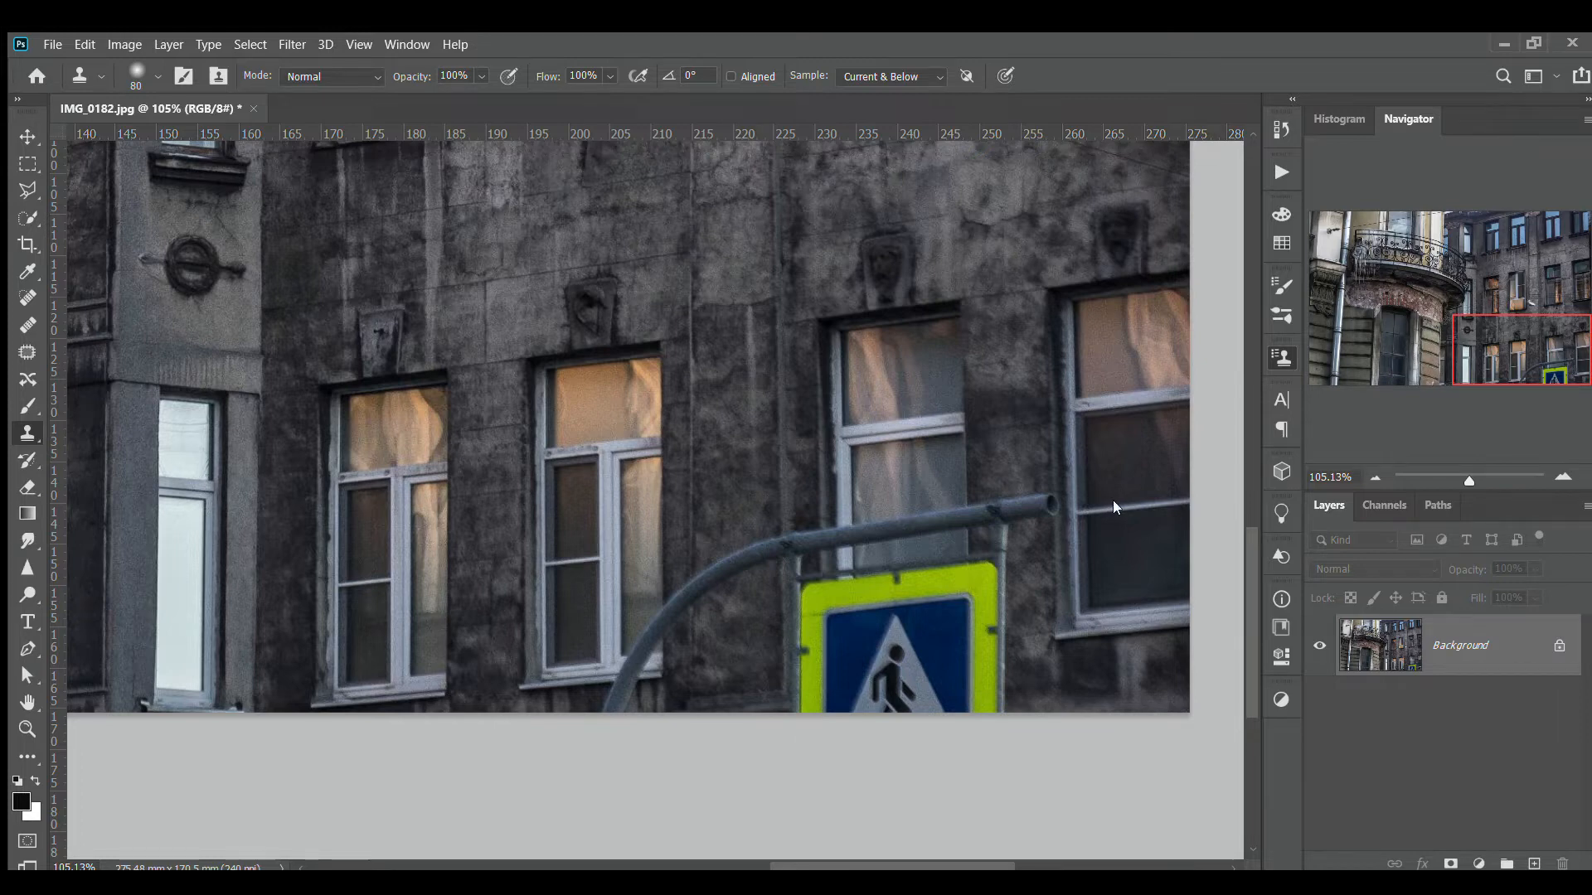
{"action": "scroll", "coordinate": [1113, 506], "scroll_direction": "down", "scroll_amount": 2}
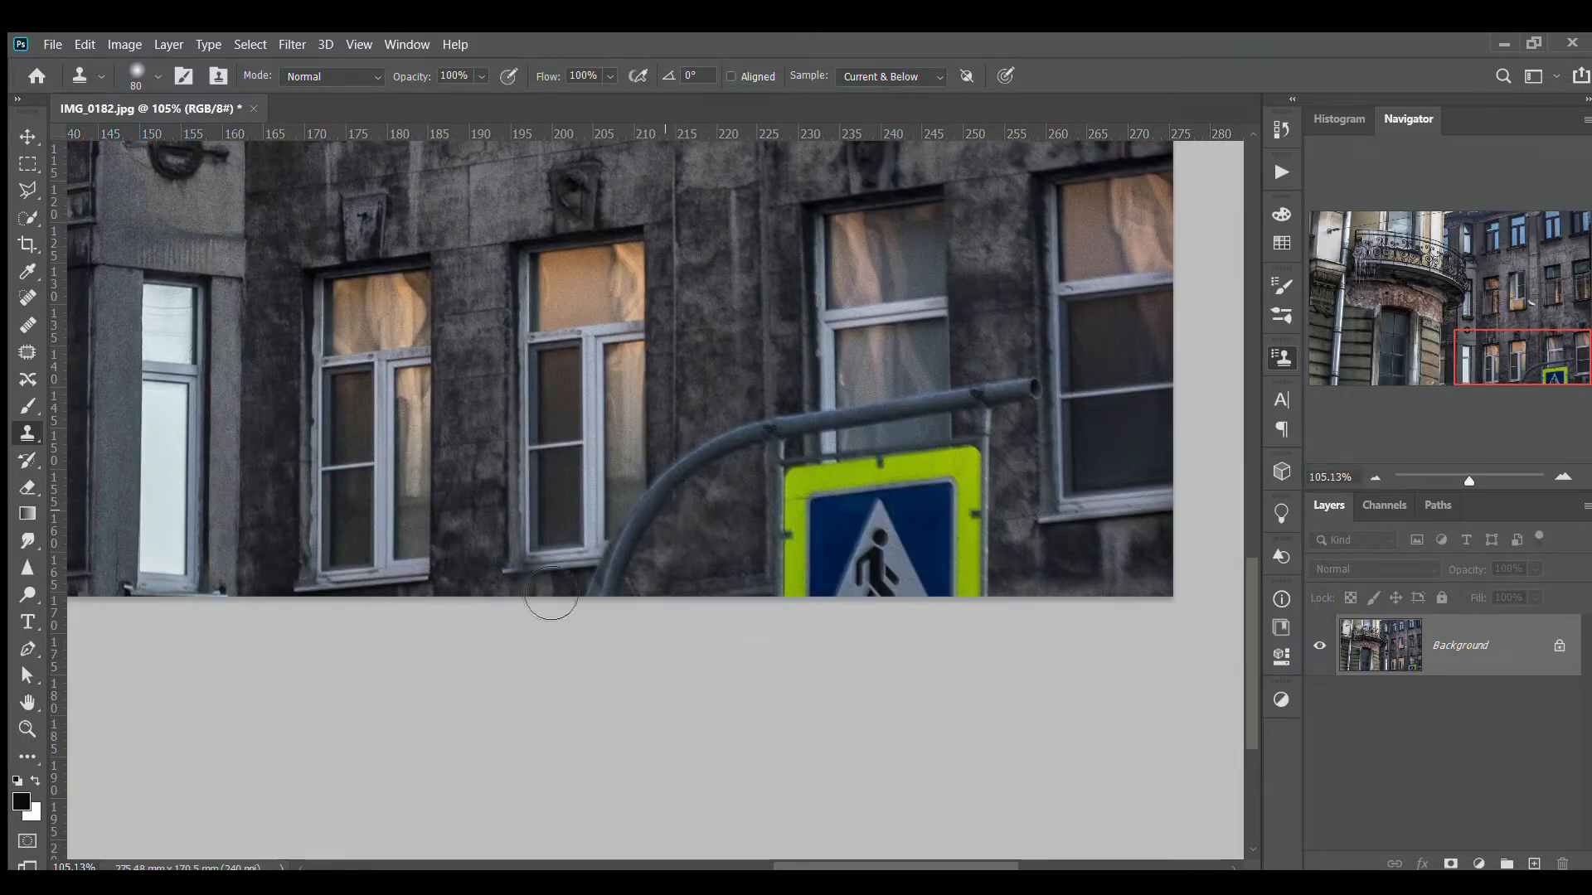
{"action": "mouse_move", "coordinate": [624, 308]}
{"action": "left_mouse_down"}
{"action": "mouse_move", "coordinate": [648, 334]}
{"action": "mouse_move", "coordinate": [612, 308]}
{"action": "mouse_move", "coordinate": [547, 299]}
{"action": "mouse_move", "coordinate": [522, 241]}
{"action": "mouse_move", "coordinate": [469, 192]}
{"action": "left_mouse_up"}
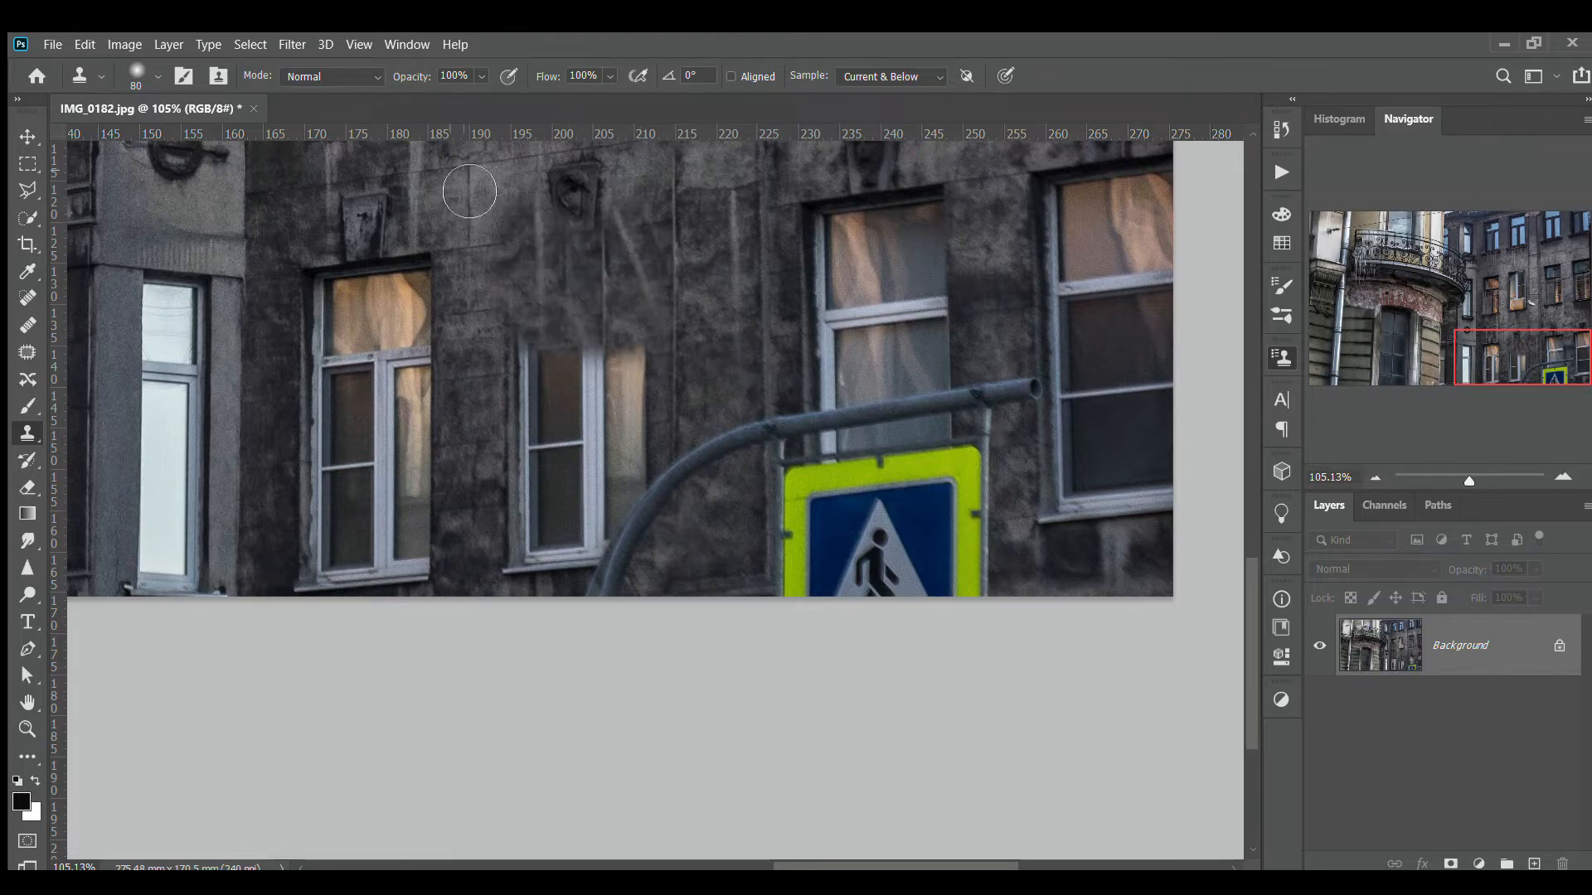
{"action": "scroll", "coordinate": [470, 192], "scroll_direction": "up", "scroll_amount": 3}
{"action": "left_click", "coordinate": [412, 295], "text": "alt"}
{"action": "mouse_move", "coordinate": [579, 443]}
{"action": "left_mouse_down"}
{"action": "mouse_move", "coordinate": [609, 490]}
{"action": "mouse_move", "coordinate": [601, 547]}
{"action": "left_mouse_up"}
{"action": "mouse_move", "coordinate": [651, 609]}
{"action": "left_mouse_down"}
{"action": "mouse_move", "coordinate": [633, 483]}
{"action": "mouse_move", "coordinate": [558, 558]}
{"action": "mouse_move", "coordinate": [524, 505]}
{"action": "mouse_move", "coordinate": [544, 592]}
{"action": "left_mouse_up"}
Step: Turn on Aligned, resample the wall, and clone over the remains of the window beside the sign pole
{"action": "left_click", "coordinate": [731, 76]}
{"action": "left_click", "coordinate": [773, 238], "text": "alt"}
{"action": "left_click_drag", "start_coordinate": [597, 712], "coordinate": [537, 733]}
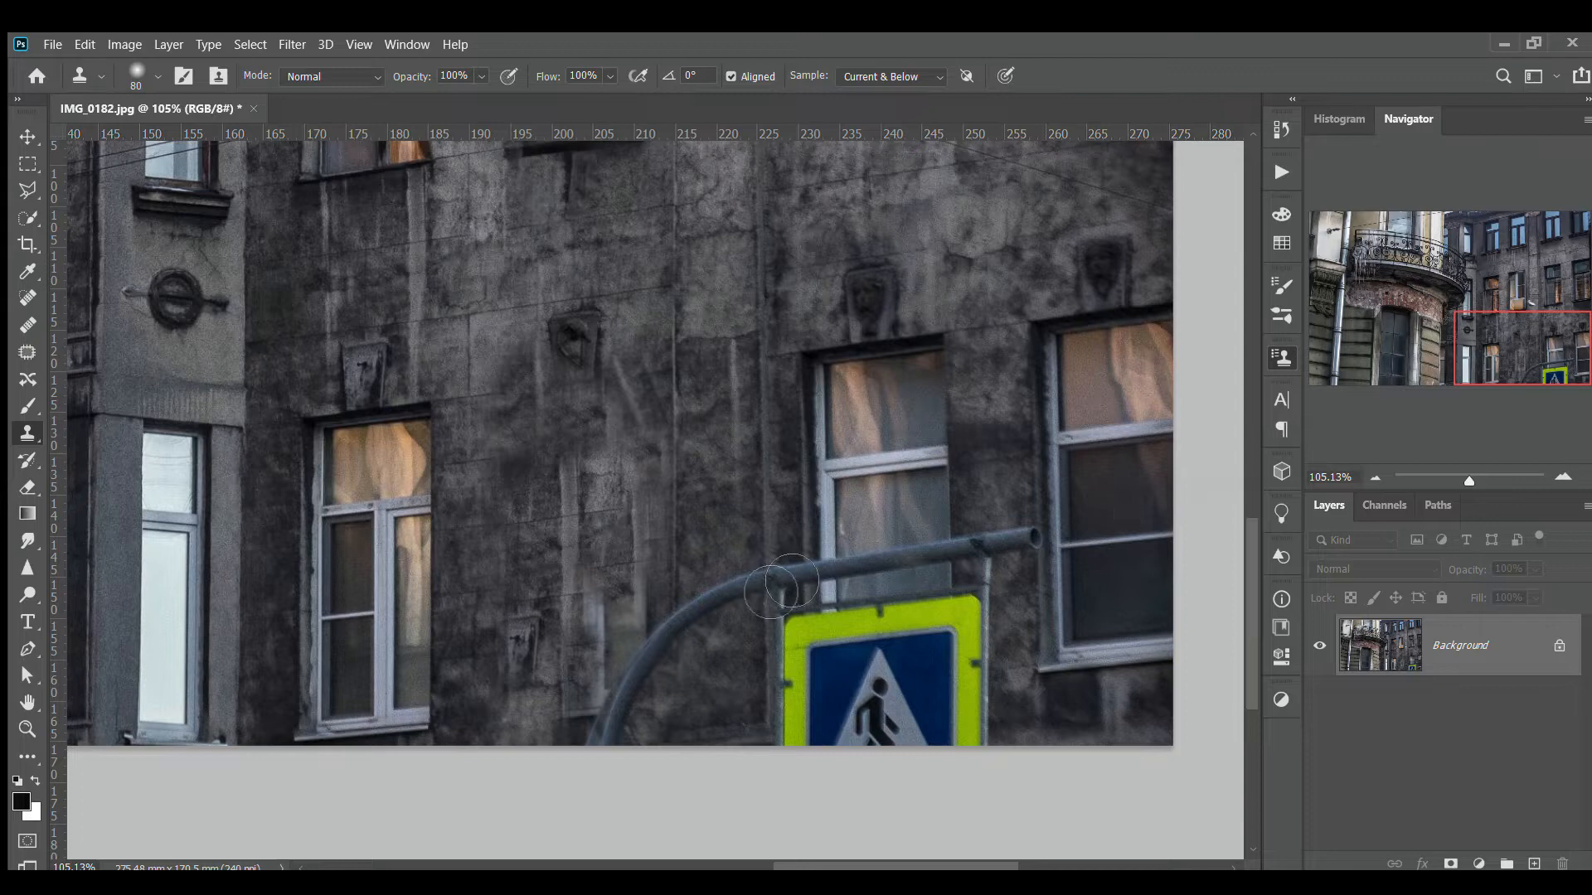
{"action": "mouse_move", "coordinate": [668, 643]}
{"action": "left_mouse_down"}
{"action": "mouse_move", "coordinate": [634, 663]}
{"action": "mouse_move", "coordinate": [609, 717]}
{"action": "mouse_move", "coordinate": [580, 713]}
{"action": "left_mouse_up"}
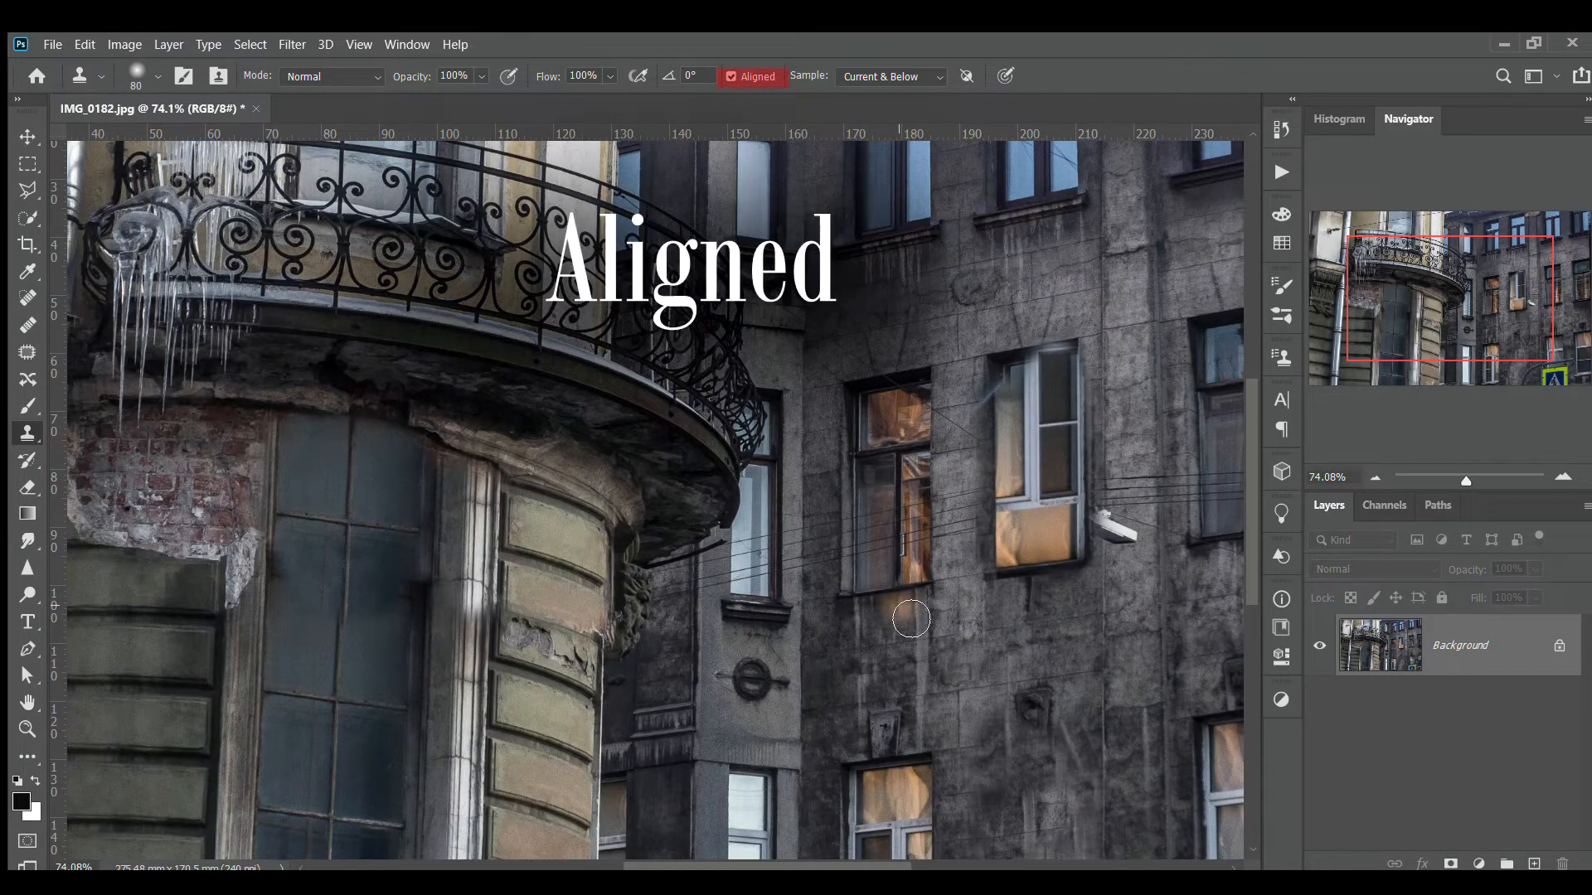
Step: With Aligned on, try cloning the facade strip with the lit window's top onto the wall under the upper window
{"action": "left_click_drag", "start_coordinate": [944, 639], "coordinate": [986, 645]}
{"action": "left_click", "coordinate": [949, 643]}
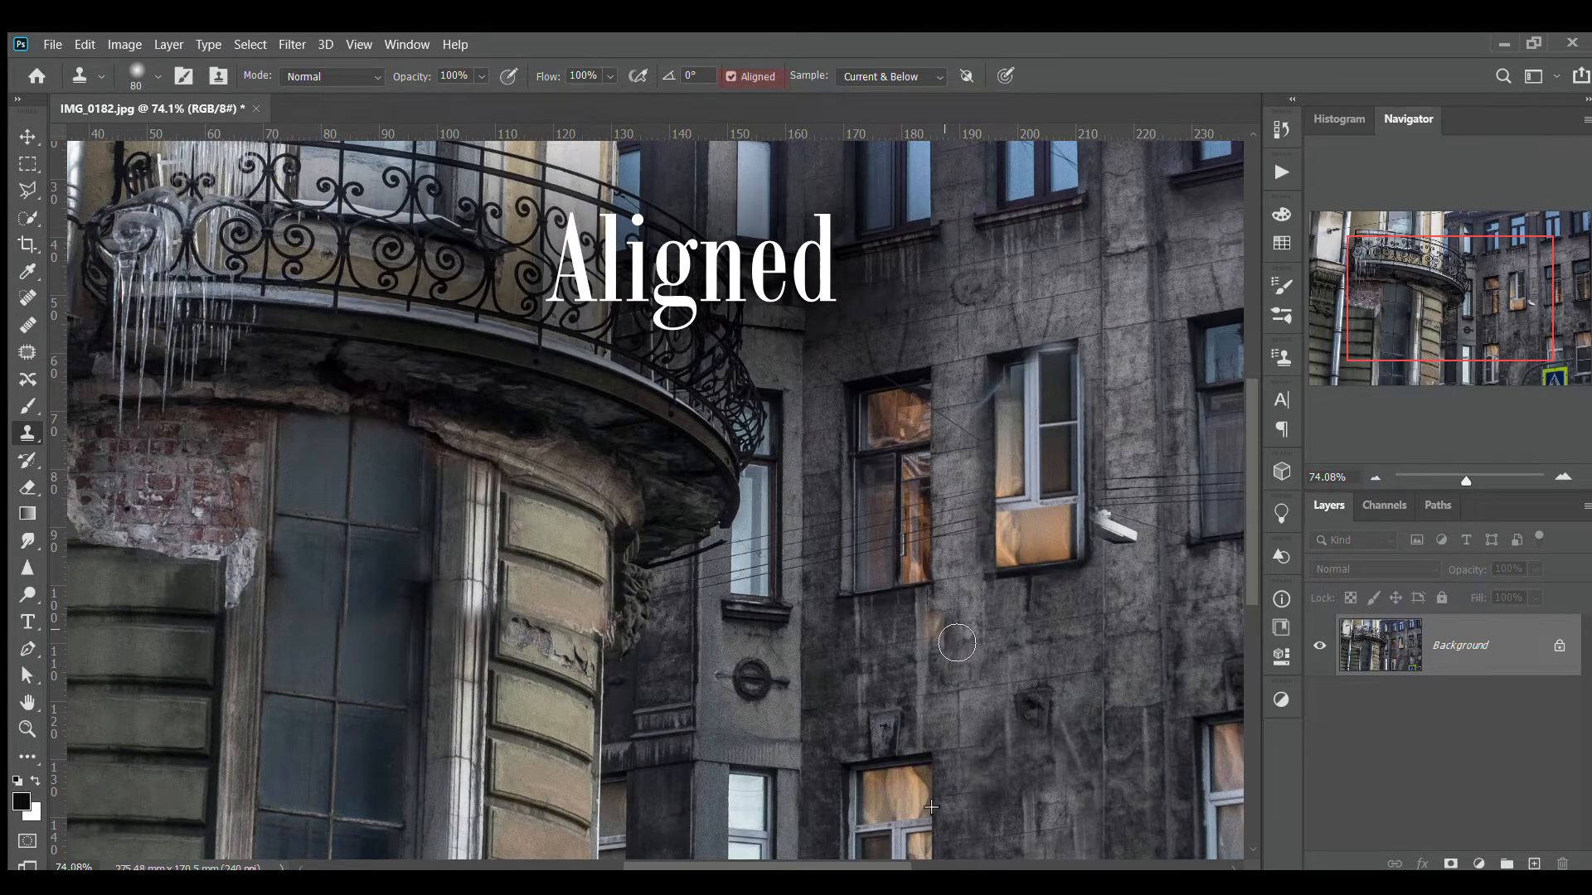
{"action": "mouse_move", "coordinate": [949, 618]}
{"action": "left_mouse_down"}
{"action": "mouse_move", "coordinate": [878, 663]}
{"action": "mouse_move", "coordinate": [862, 651]}
{"action": "mouse_move", "coordinate": [963, 624]}
{"action": "mouse_move", "coordinate": [840, 611]}
{"action": "left_mouse_up"}
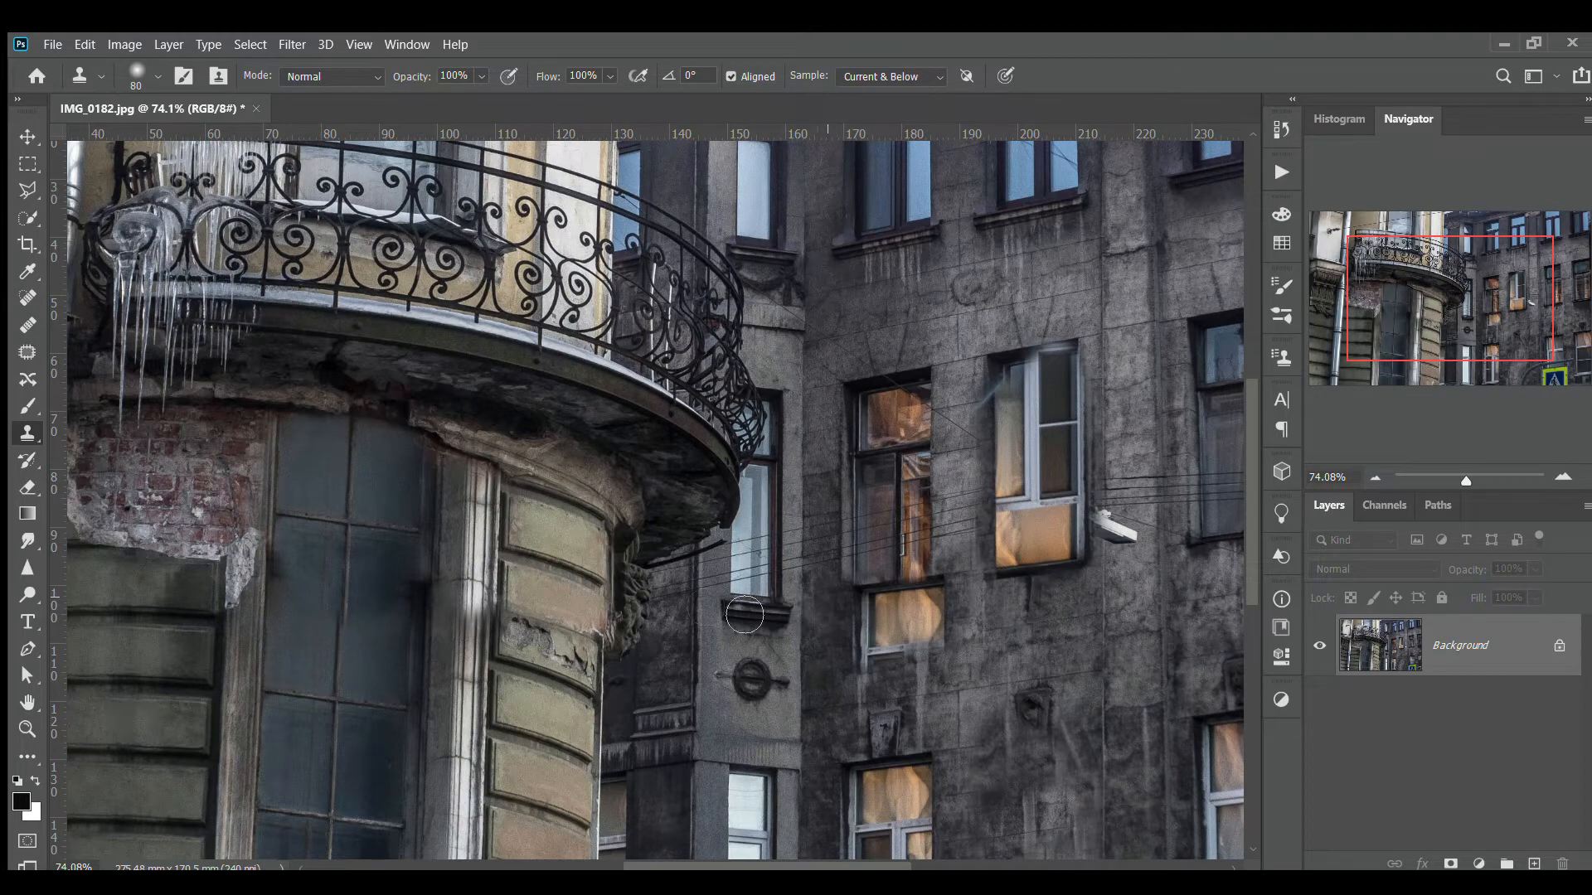
{"action": "left_click_drag", "start_coordinate": [613, 599], "coordinate": [963, 603]}
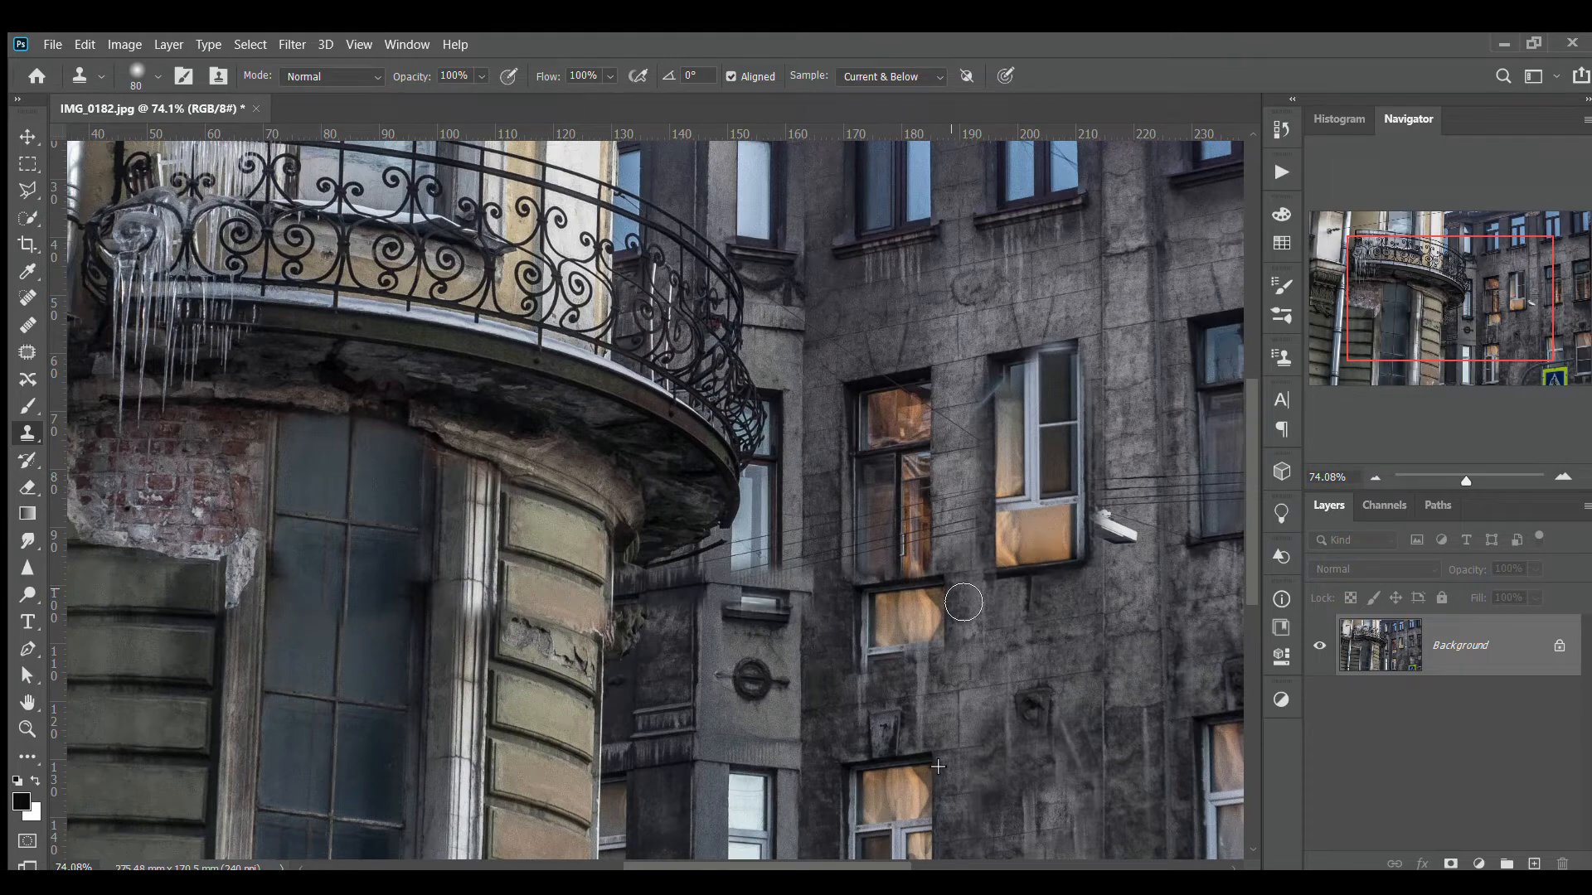
Step: Try cloning the windows and balcony edge onto the upper part of the facade in aligned mode, and undo these strokes
{"action": "left_click", "coordinate": [937, 463]}
{"action": "key", "text": "ctrl+z"}
{"action": "mouse_move", "coordinate": [928, 299]}
{"action": "left_mouse_down"}
{"action": "mouse_move", "coordinate": [943, 223]}
{"action": "mouse_move", "coordinate": [1029, 293]}
{"action": "mouse_move", "coordinate": [1054, 291]}
{"action": "mouse_move", "coordinate": [1026, 170]}
{"action": "mouse_move", "coordinate": [1148, 247]}
{"action": "mouse_move", "coordinate": [1147, 280]}
{"action": "mouse_move", "coordinate": [1020, 259]}
{"action": "mouse_move", "coordinate": [1133, 334]}
{"action": "mouse_move", "coordinate": [983, 299]}
{"action": "mouse_move", "coordinate": [1066, 352]}
{"action": "mouse_move", "coordinate": [974, 378]}
{"action": "mouse_move", "coordinate": [1056, 383]}
{"action": "mouse_move", "coordinate": [1002, 398]}
{"action": "mouse_move", "coordinate": [833, 342]}
{"action": "mouse_move", "coordinate": [808, 283]}
{"action": "mouse_move", "coordinate": [954, 311]}
{"action": "mouse_move", "coordinate": [902, 310]}
{"action": "mouse_move", "coordinate": [844, 267]}
{"action": "mouse_move", "coordinate": [980, 278]}
{"action": "mouse_move", "coordinate": [837, 218]}
{"action": "mouse_move", "coordinate": [979, 244]}
{"action": "mouse_move", "coordinate": [877, 435]}
{"action": "mouse_move", "coordinate": [892, 387]}
{"action": "mouse_move", "coordinate": [980, 357]}
{"action": "mouse_move", "coordinate": [923, 388]}
{"action": "mouse_move", "coordinate": [917, 417]}
{"action": "mouse_move", "coordinate": [868, 458]}
{"action": "mouse_move", "coordinate": [990, 420]}
{"action": "mouse_move", "coordinate": [890, 532]}
{"action": "mouse_move", "coordinate": [887, 554]}
{"action": "mouse_move", "coordinate": [950, 489]}
{"action": "mouse_move", "coordinate": [946, 562]}
{"action": "mouse_move", "coordinate": [953, 549]}
{"action": "mouse_move", "coordinate": [923, 581]}
{"action": "mouse_move", "coordinate": [922, 549]}
{"action": "mouse_move", "coordinate": [906, 587]}
{"action": "left_mouse_up"}
{"action": "mouse_move", "coordinate": [772, 434]}
{"action": "left_mouse_down"}
{"action": "mouse_move", "coordinate": [760, 348]}
{"action": "mouse_move", "coordinate": [782, 223]}
{"action": "mouse_move", "coordinate": [797, 496]}
{"action": "left_mouse_up"}
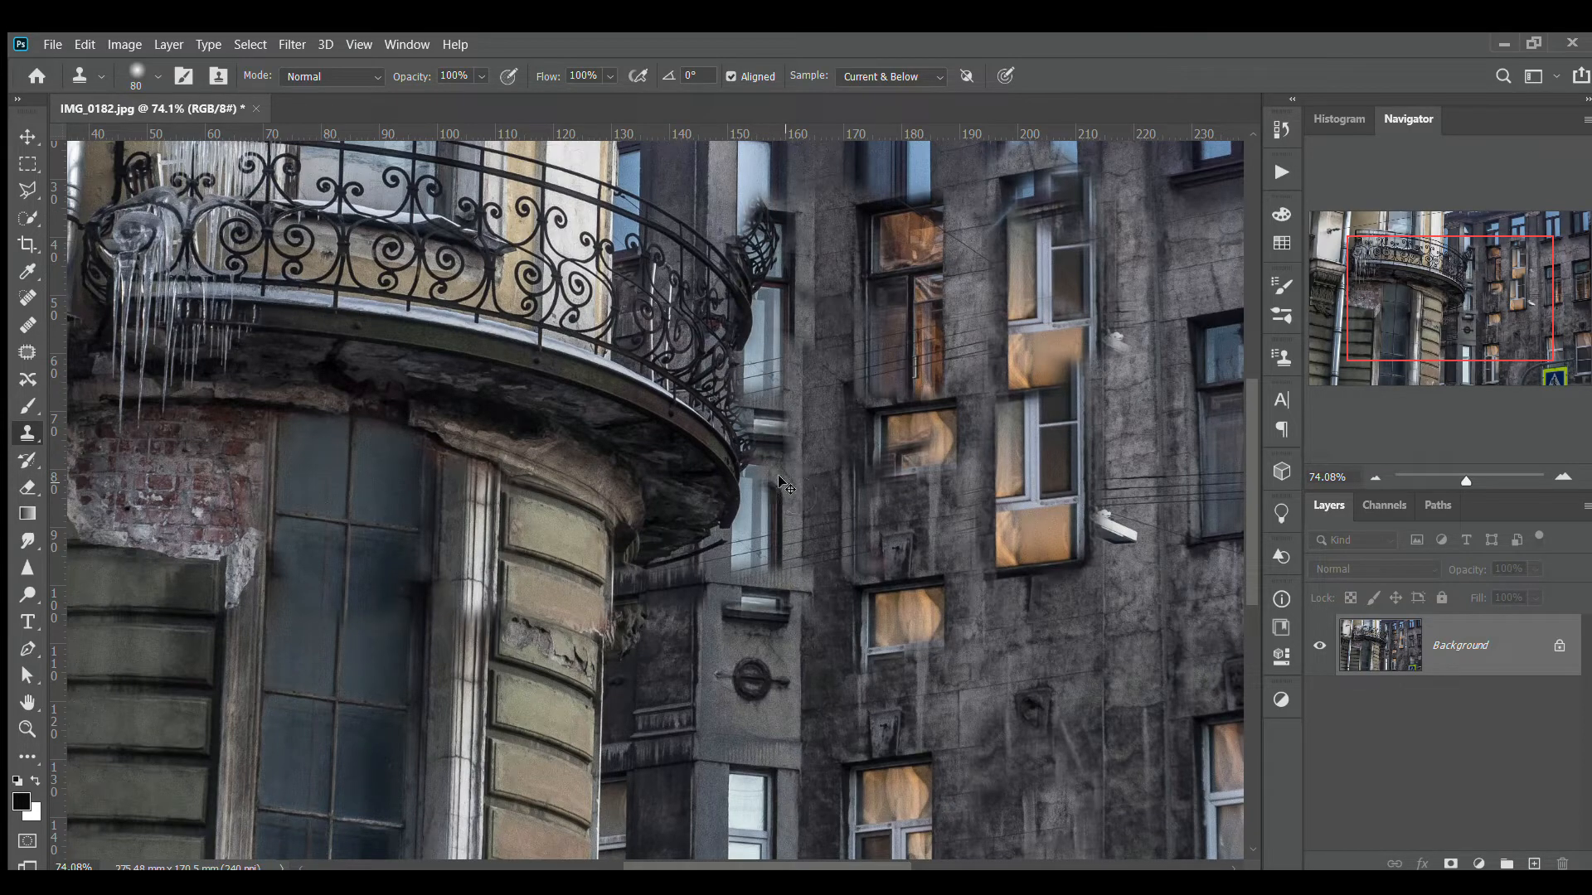
{"action": "key", "text": "ctrl+z"}
{"action": "key", "text": "ctrl+z"}
{"action": "key", "text": "ctrl+z"}
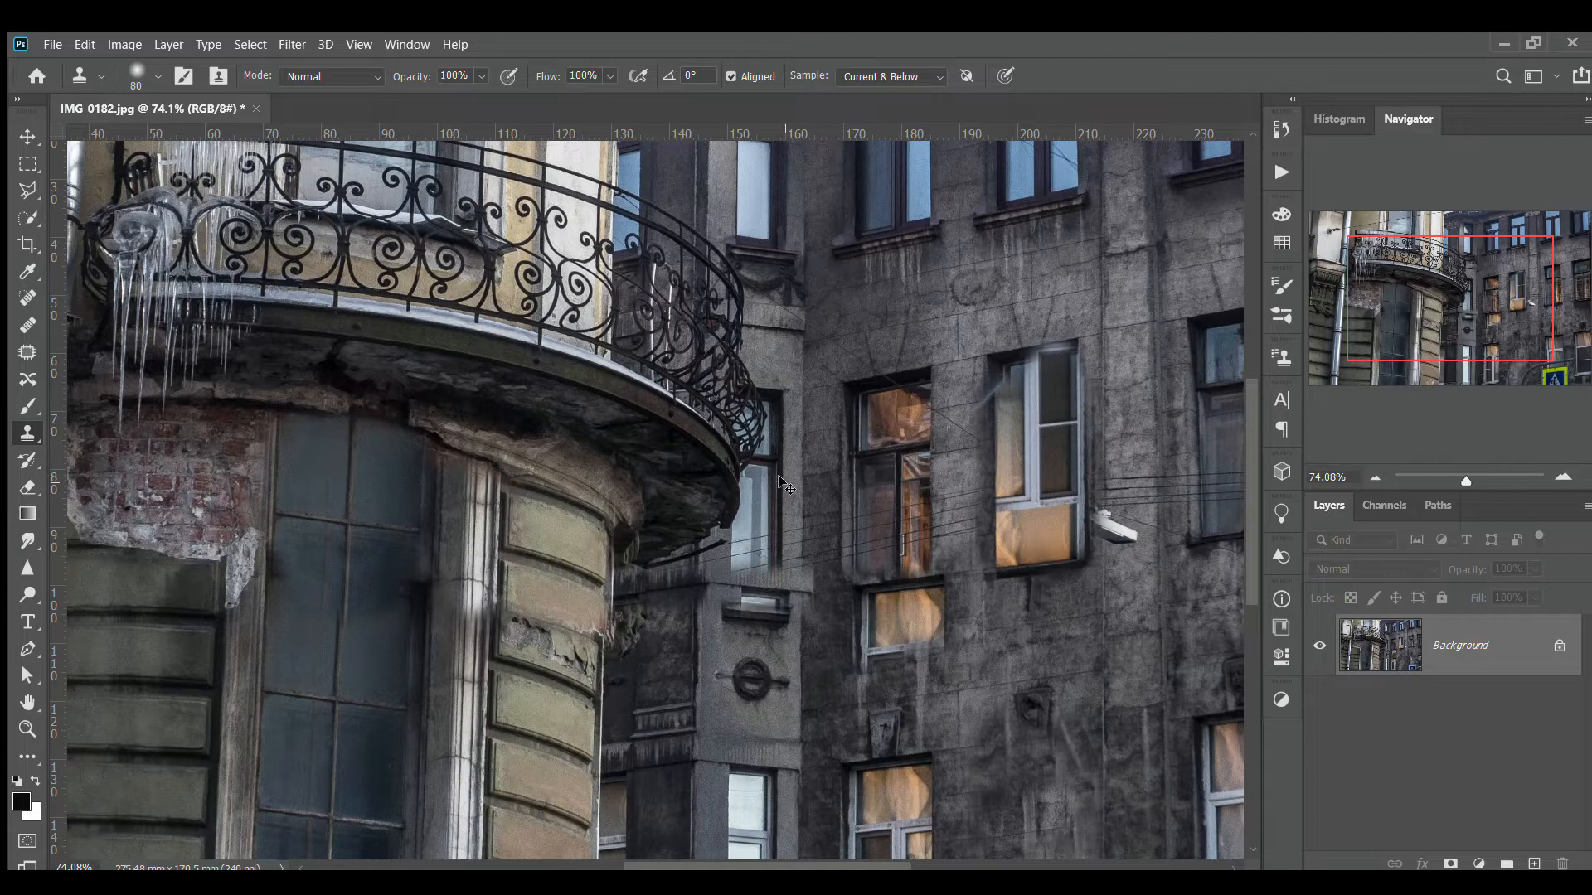
Step: Undo the aligned clone strokes below the upper windows
{"action": "key", "text": "ctrl+z"}
{"action": "key", "text": "ctrl+z"}
{"action": "key", "text": "ctrl+z"}
{"action": "key", "text": "ctrl+z"}
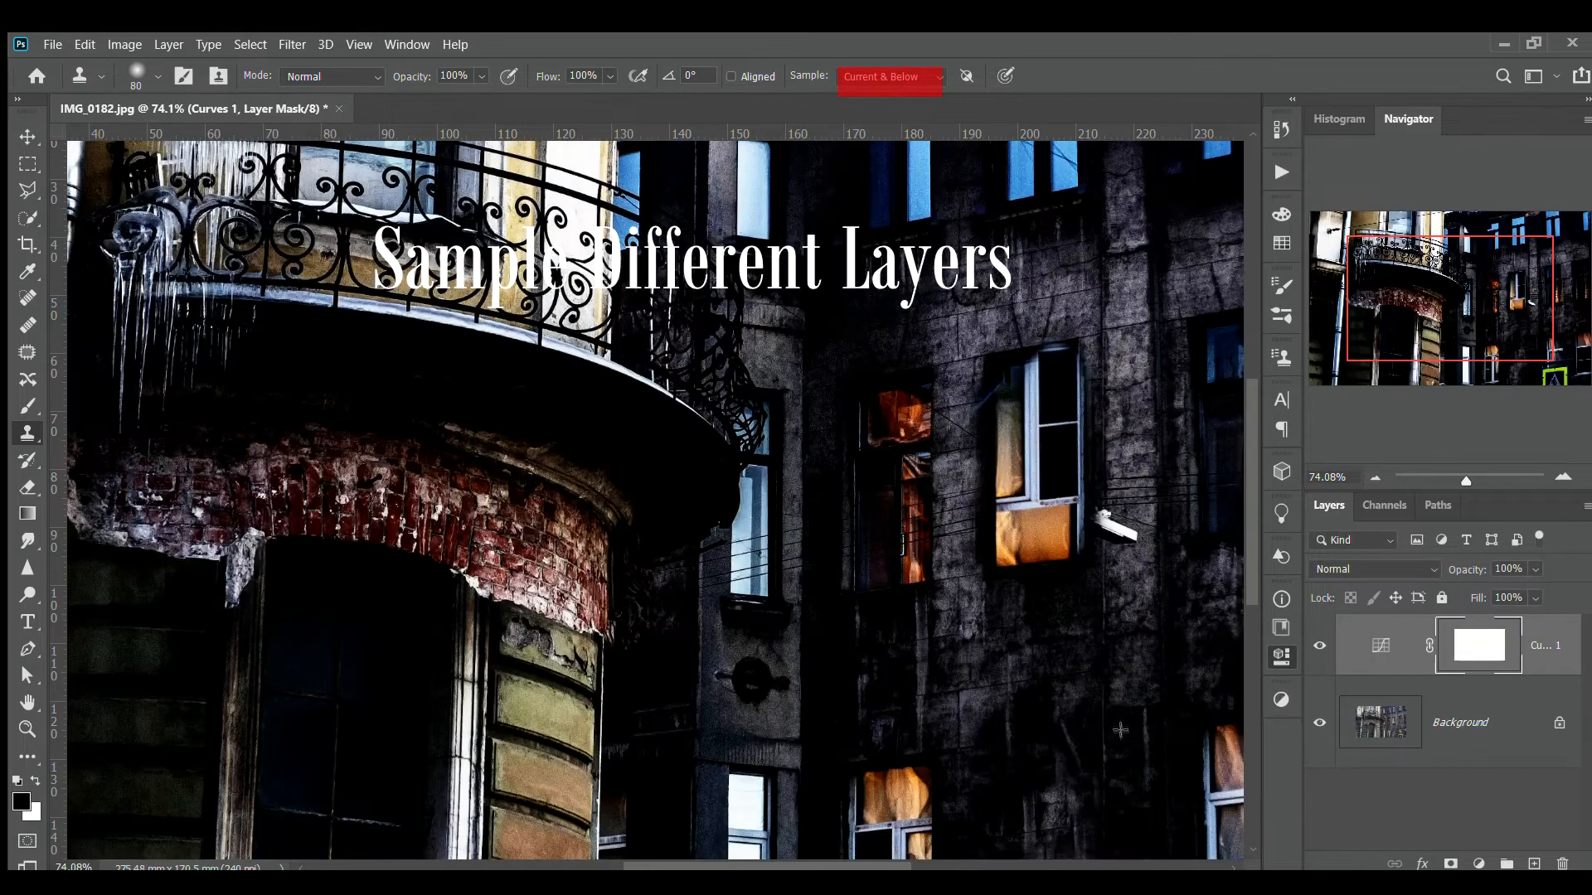
Step: Tone down the Curves adjustment, add a Photo Filter layer above it, and set the Clone Stamp to sample All Layers
{"action": "key", "text": "ctrl+z"}
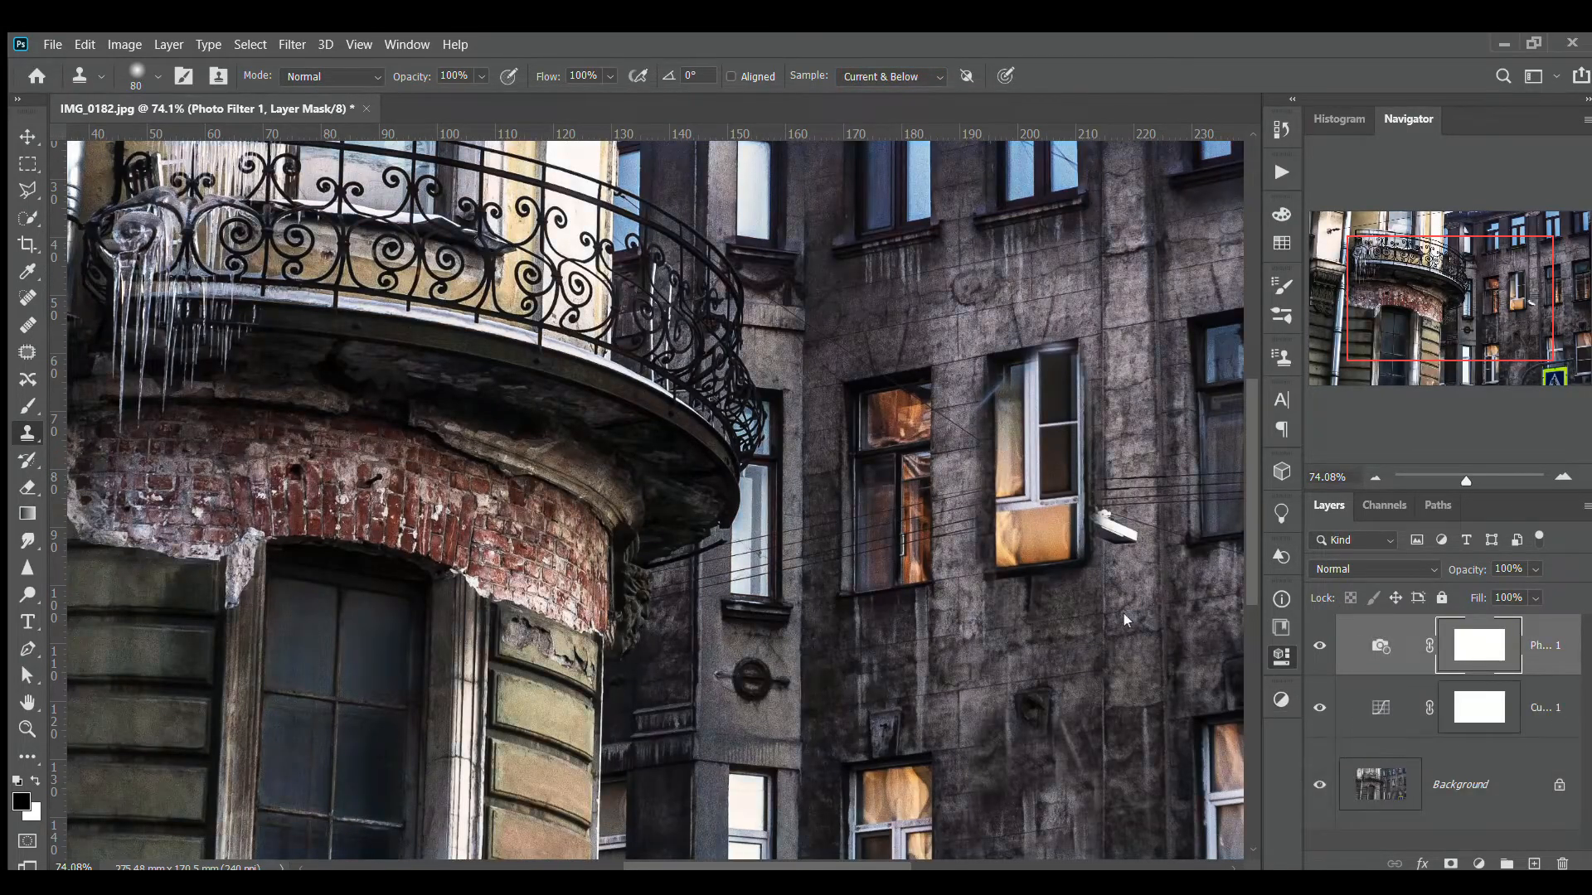
{"action": "left_click", "coordinate": [926, 73]}
{"action": "left_click", "coordinate": [913, 130]}
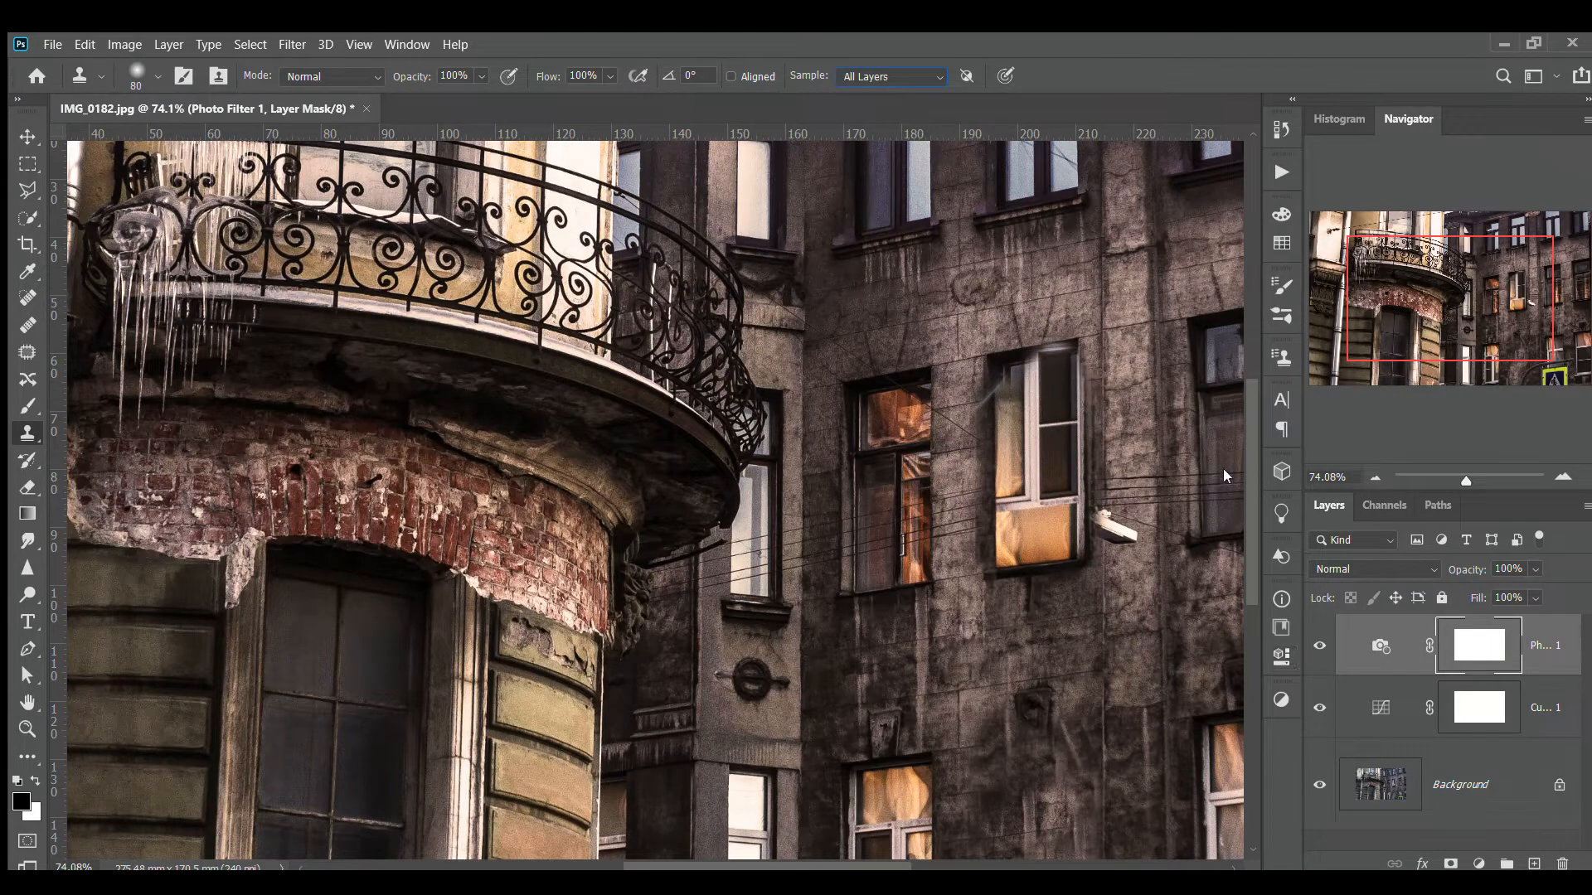
Step: Try cloning with All Layers sampling on the Photo Filter mask, and clone bricks onto the wall and brickwork on the Background layer
{"action": "mouse_move", "coordinate": [998, 308]}
{"action": "left_mouse_down"}
{"action": "mouse_move", "coordinate": [1041, 294]}
{"action": "mouse_move", "coordinate": [935, 294]}
{"action": "mouse_move", "coordinate": [1082, 298]}
{"action": "mouse_move", "coordinate": [960, 328]}
{"action": "mouse_move", "coordinate": [1081, 296]}
{"action": "left_mouse_up"}
{"action": "left_click", "coordinate": [1381, 784]}
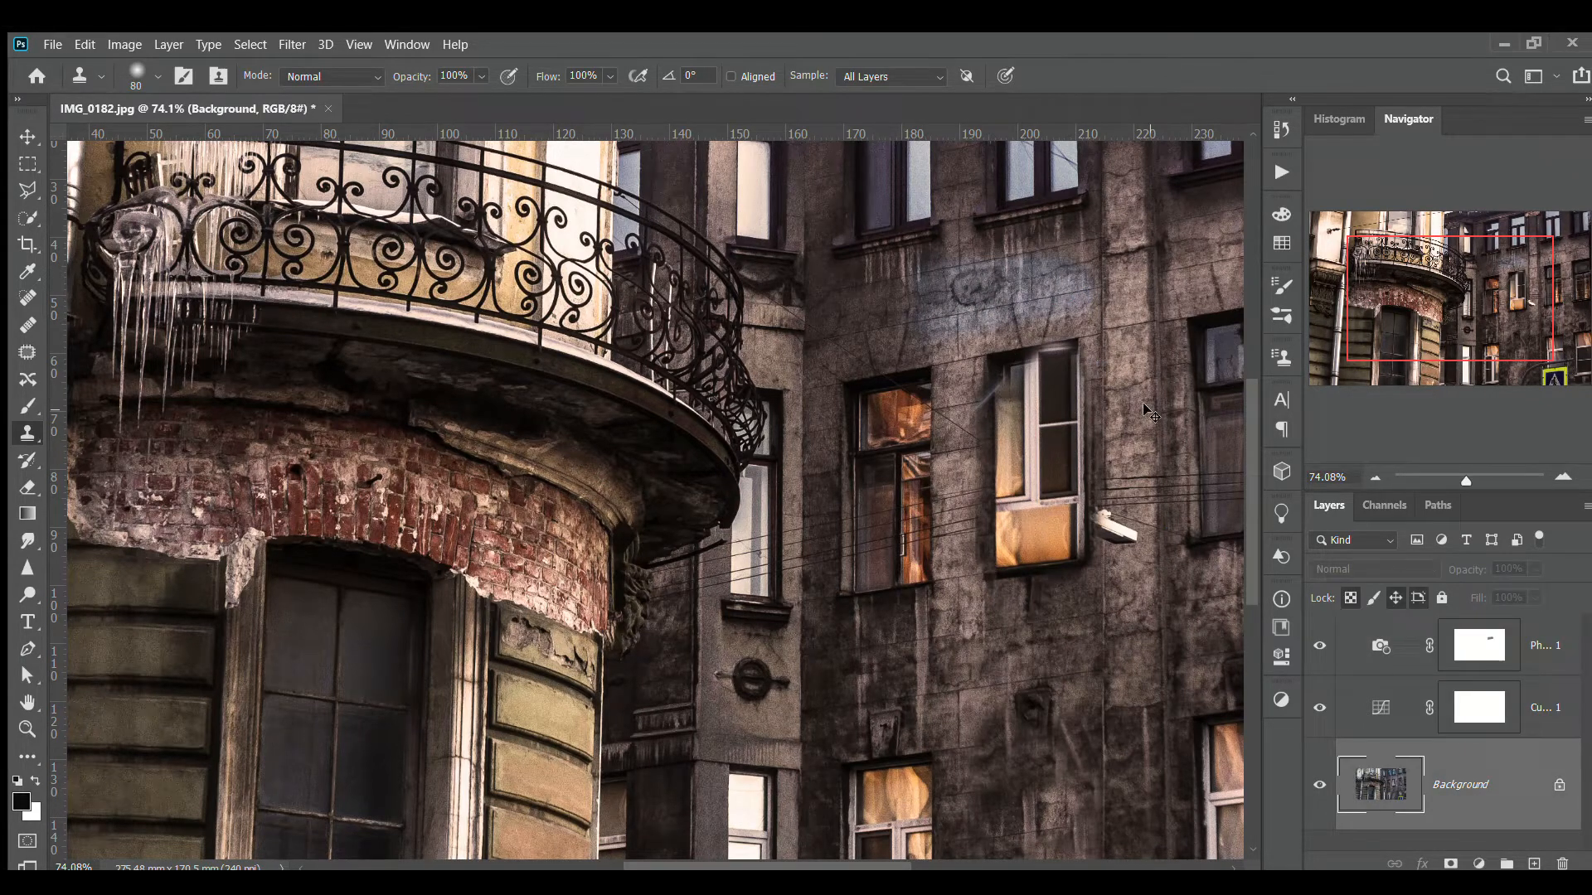
{"action": "mouse_move", "coordinate": [1007, 295]}
{"action": "left_mouse_down"}
{"action": "mouse_move", "coordinate": [1064, 301]}
{"action": "mouse_move", "coordinate": [995, 274]}
{"action": "mouse_move", "coordinate": [1078, 265]}
{"action": "left_mouse_up"}
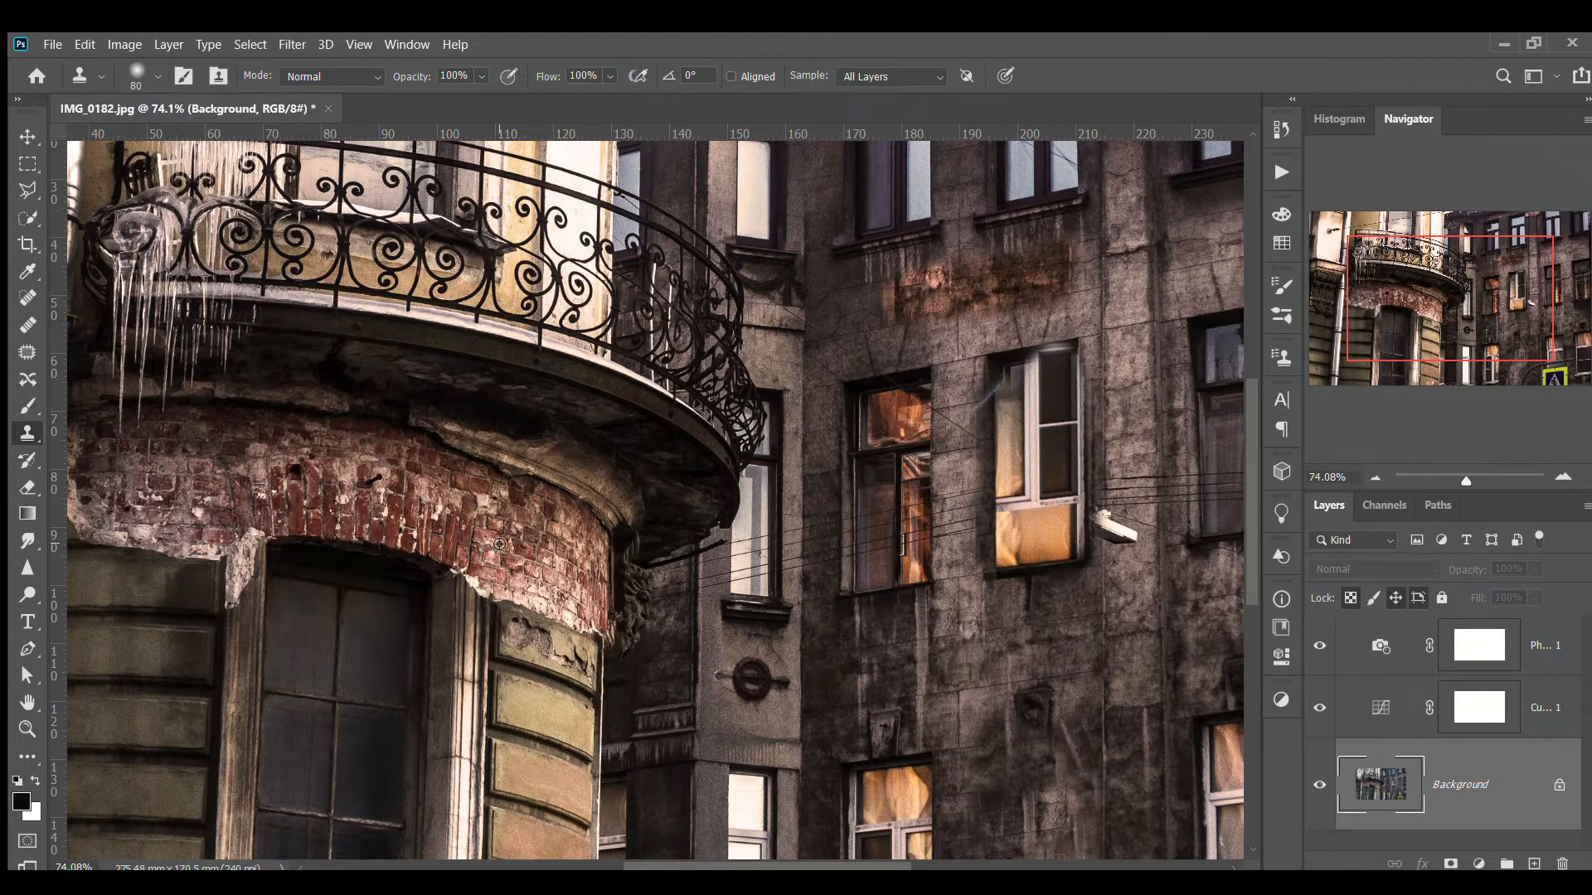
{"action": "mouse_move", "coordinate": [407, 491]}
{"action": "left_mouse_down"}
{"action": "mouse_move", "coordinate": [265, 485]}
{"action": "mouse_move", "coordinate": [274, 472]}
{"action": "mouse_move", "coordinate": [407, 495]}
{"action": "left_mouse_up"}
Step: Hide and show the Curves layer to compare the cloned bricks, and undo the brick cloning
{"action": "left_click", "coordinate": [1319, 708]}
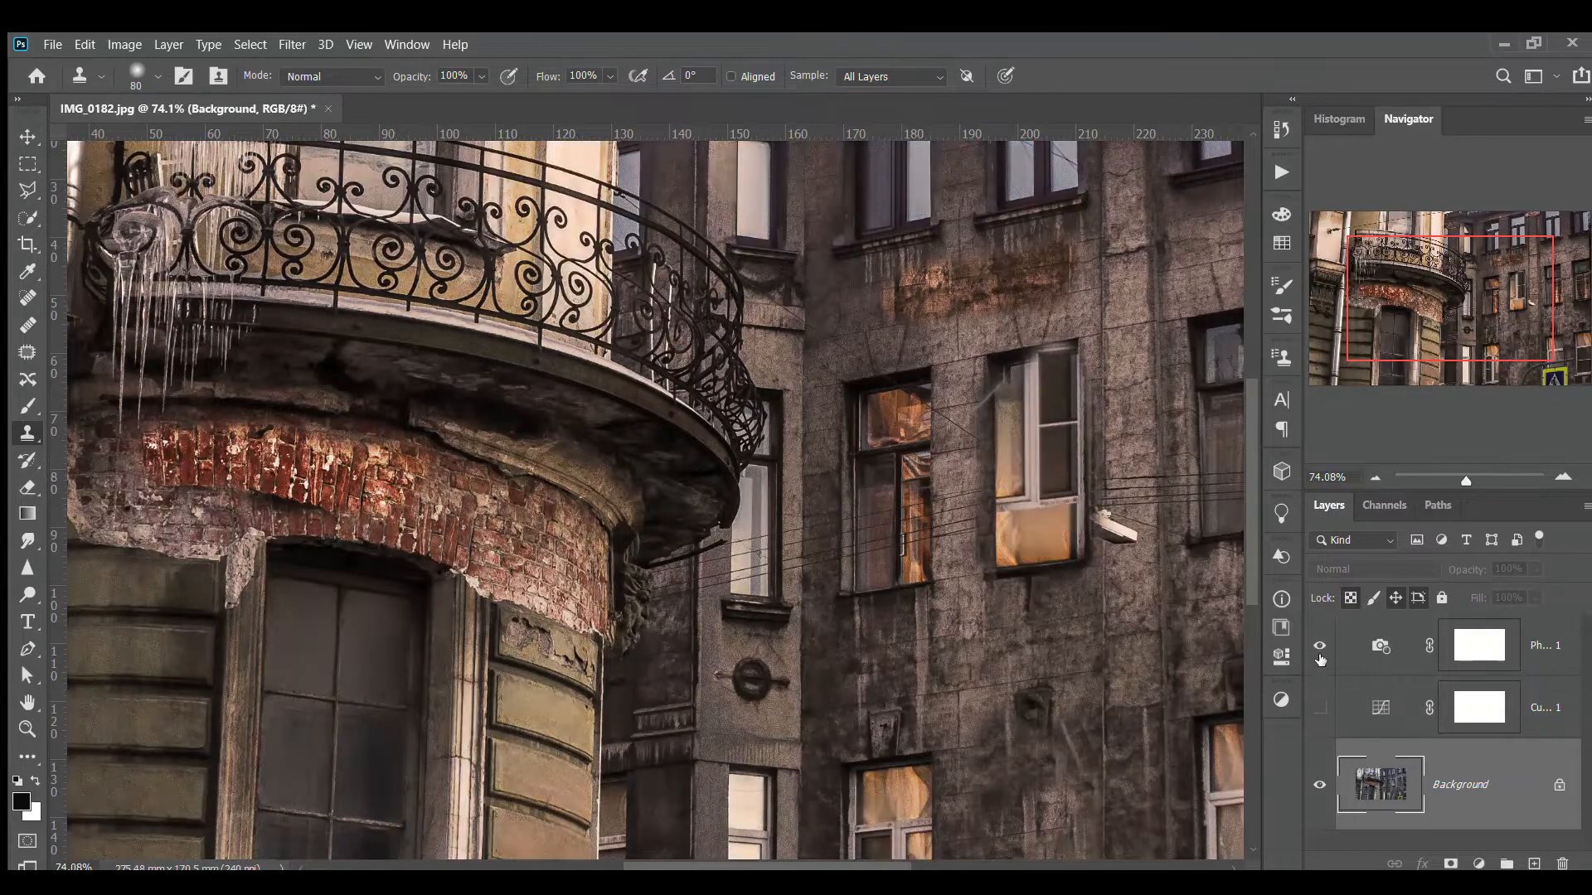
{"action": "left_click", "coordinate": [1320, 711]}
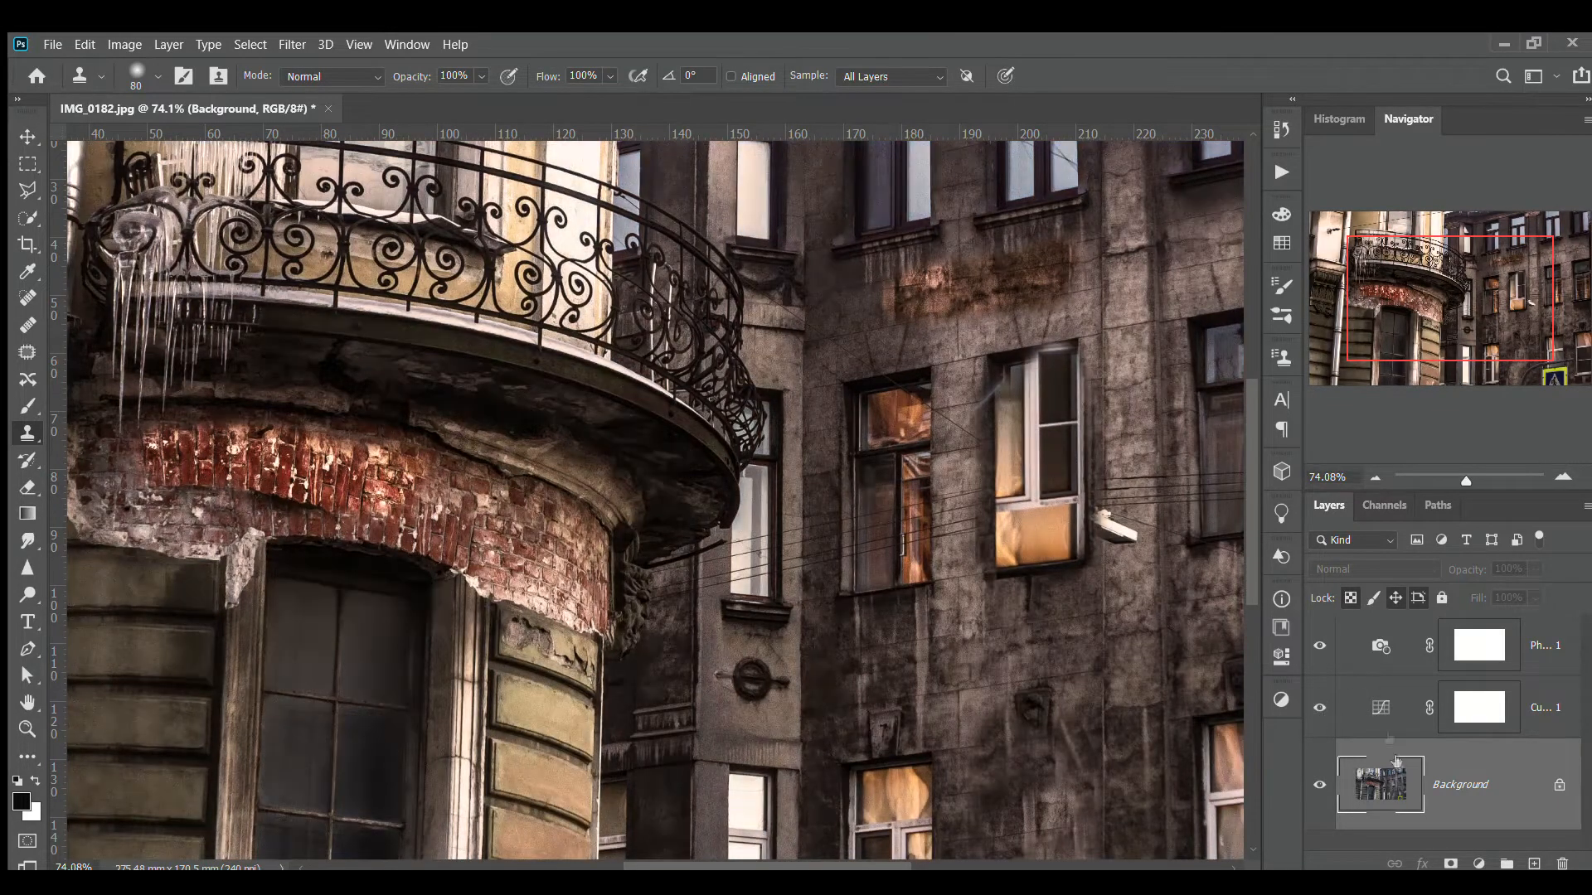
{"action": "key", "text": "ctrl+z"}
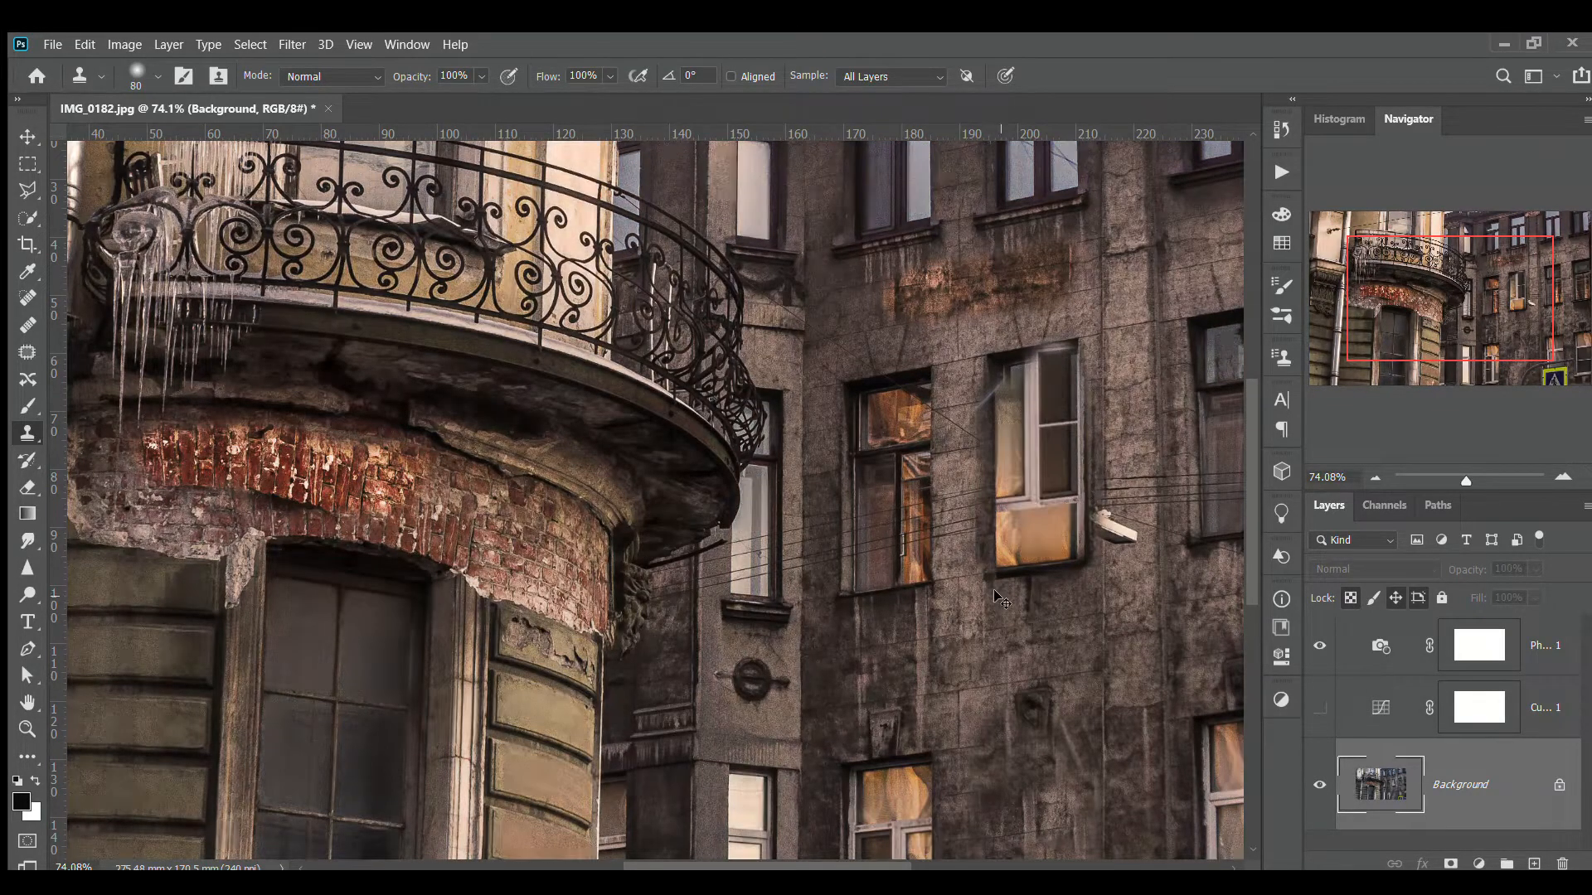
{"action": "key", "text": "ctrl+z"}
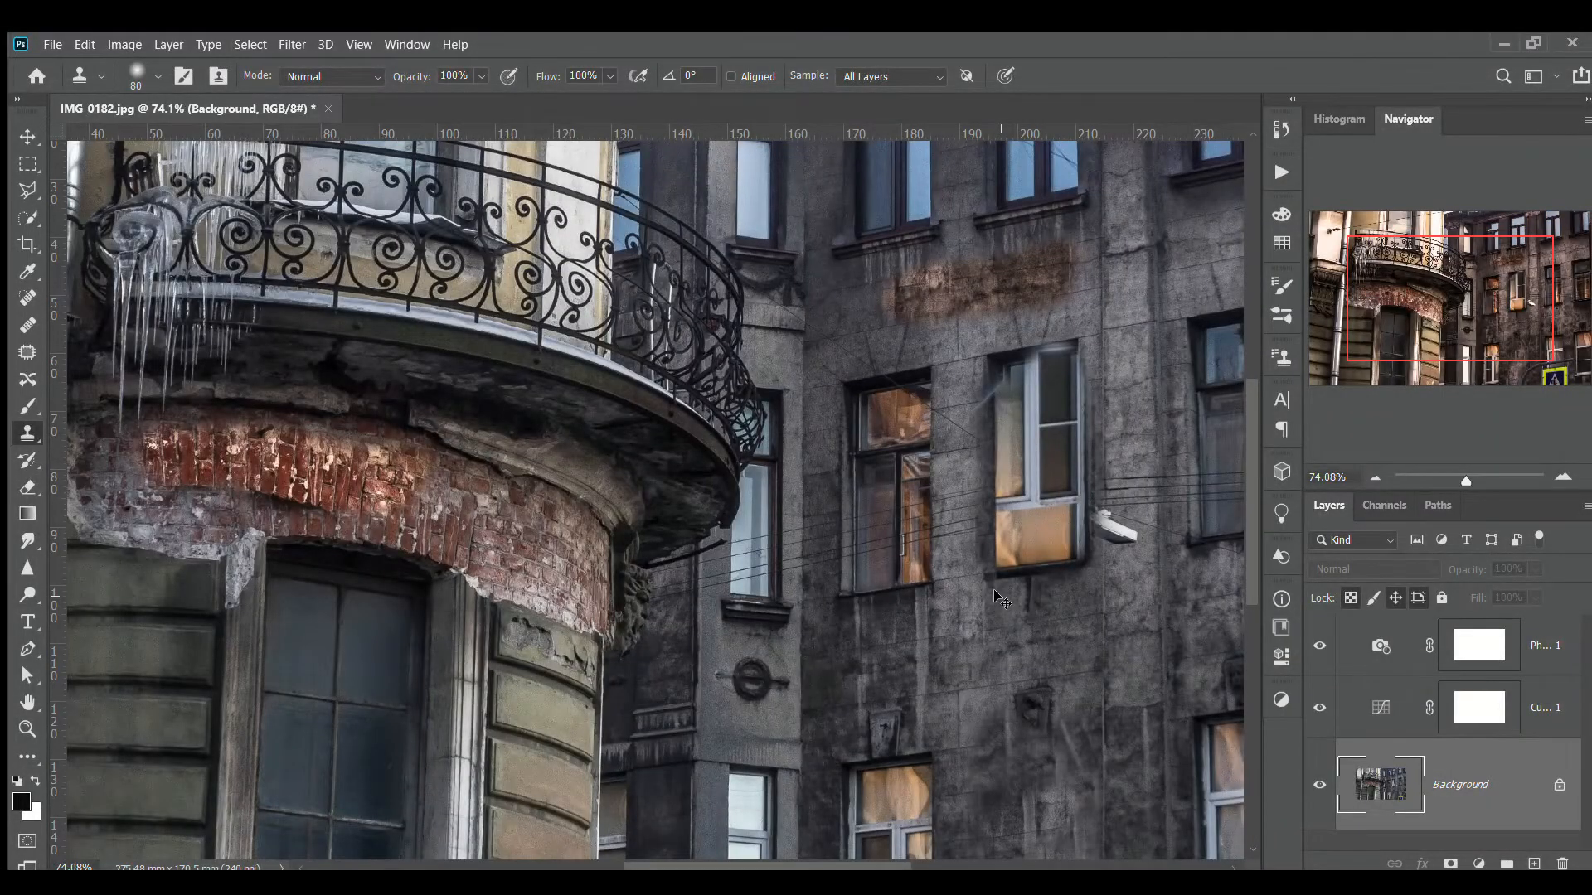
{"action": "key", "text": "ctrl+z"}
{"action": "key", "text": "ctrl+shift+z"}
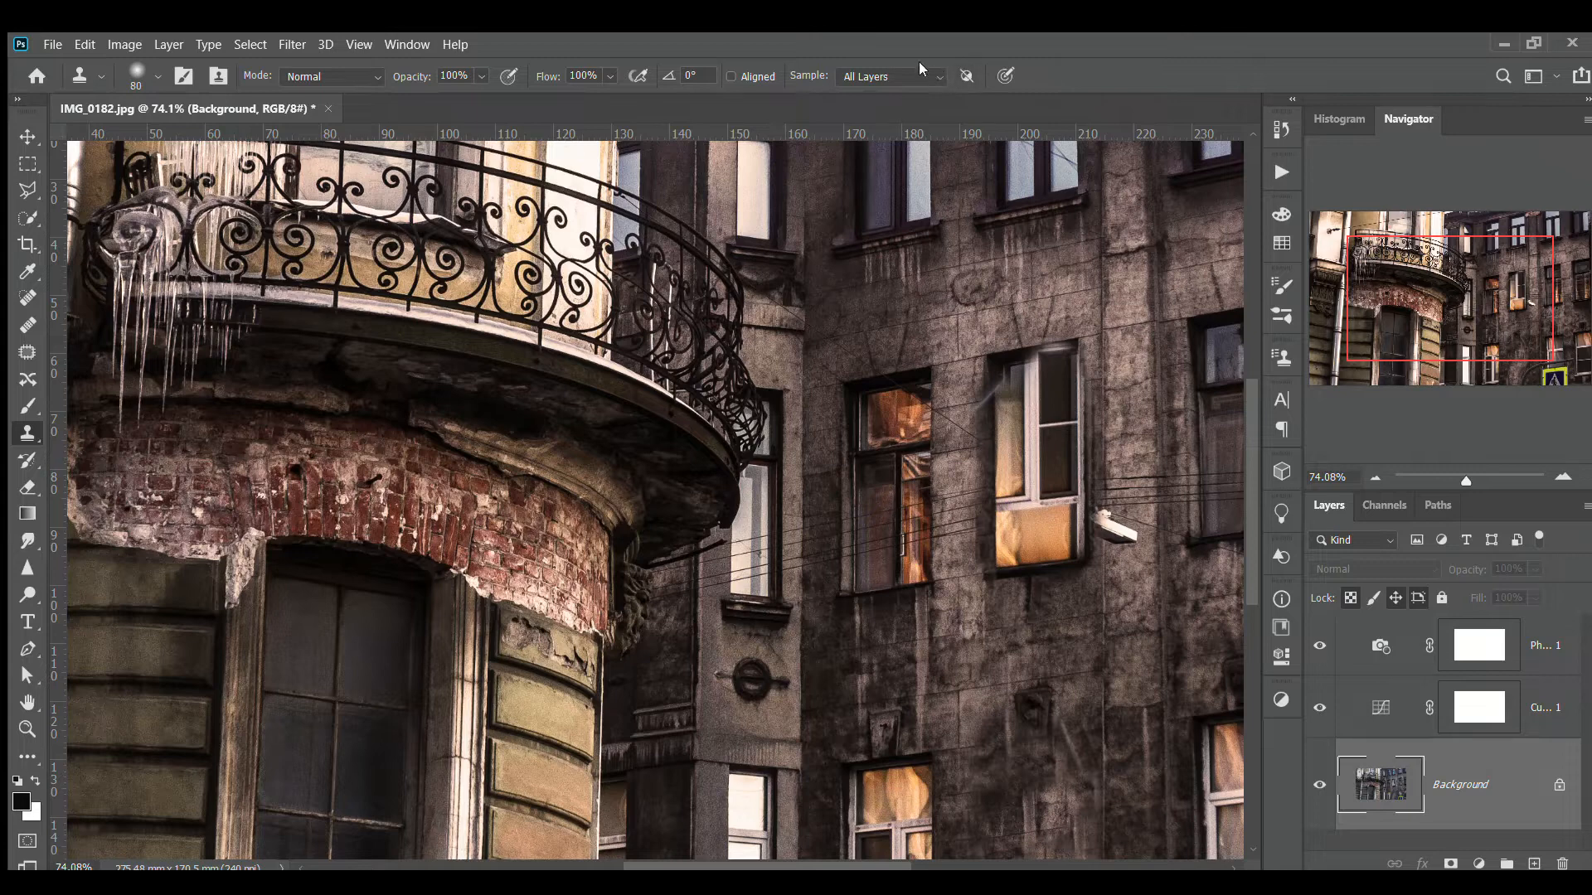
Step: Switch the Clone Stamp's sampling to Current & Below and back to All Layers
{"action": "left_click", "coordinate": [904, 103]}
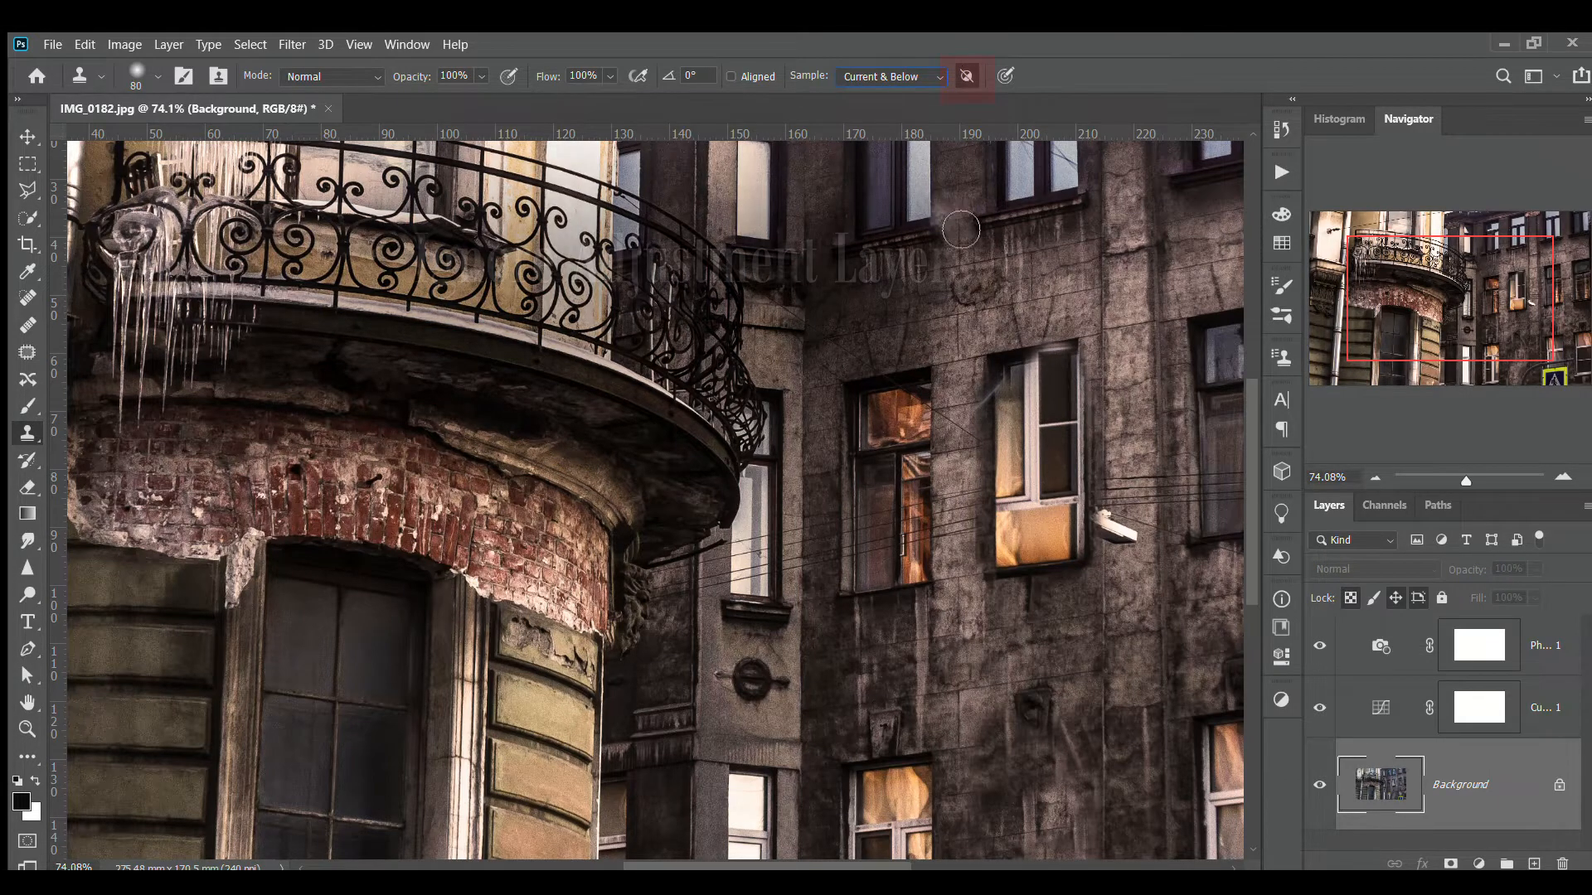
{"action": "left_click", "coordinate": [902, 122]}
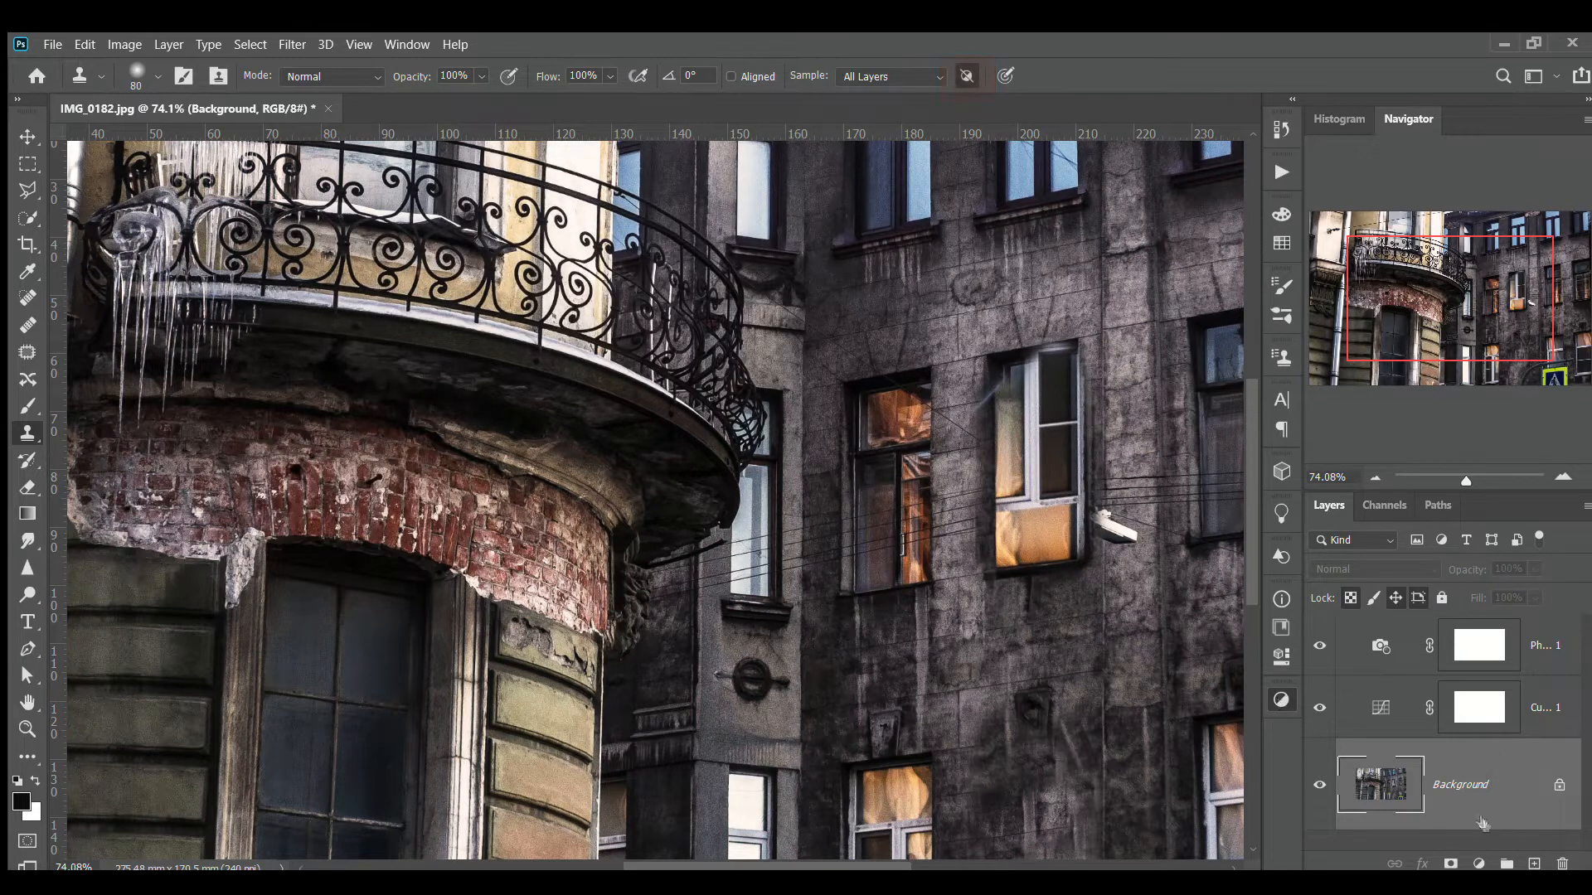
Step: Add a new layer above the Background and clone bricks onto it across the brickwork below the balcony
{"action": "left_click", "coordinate": [1527, 863]}
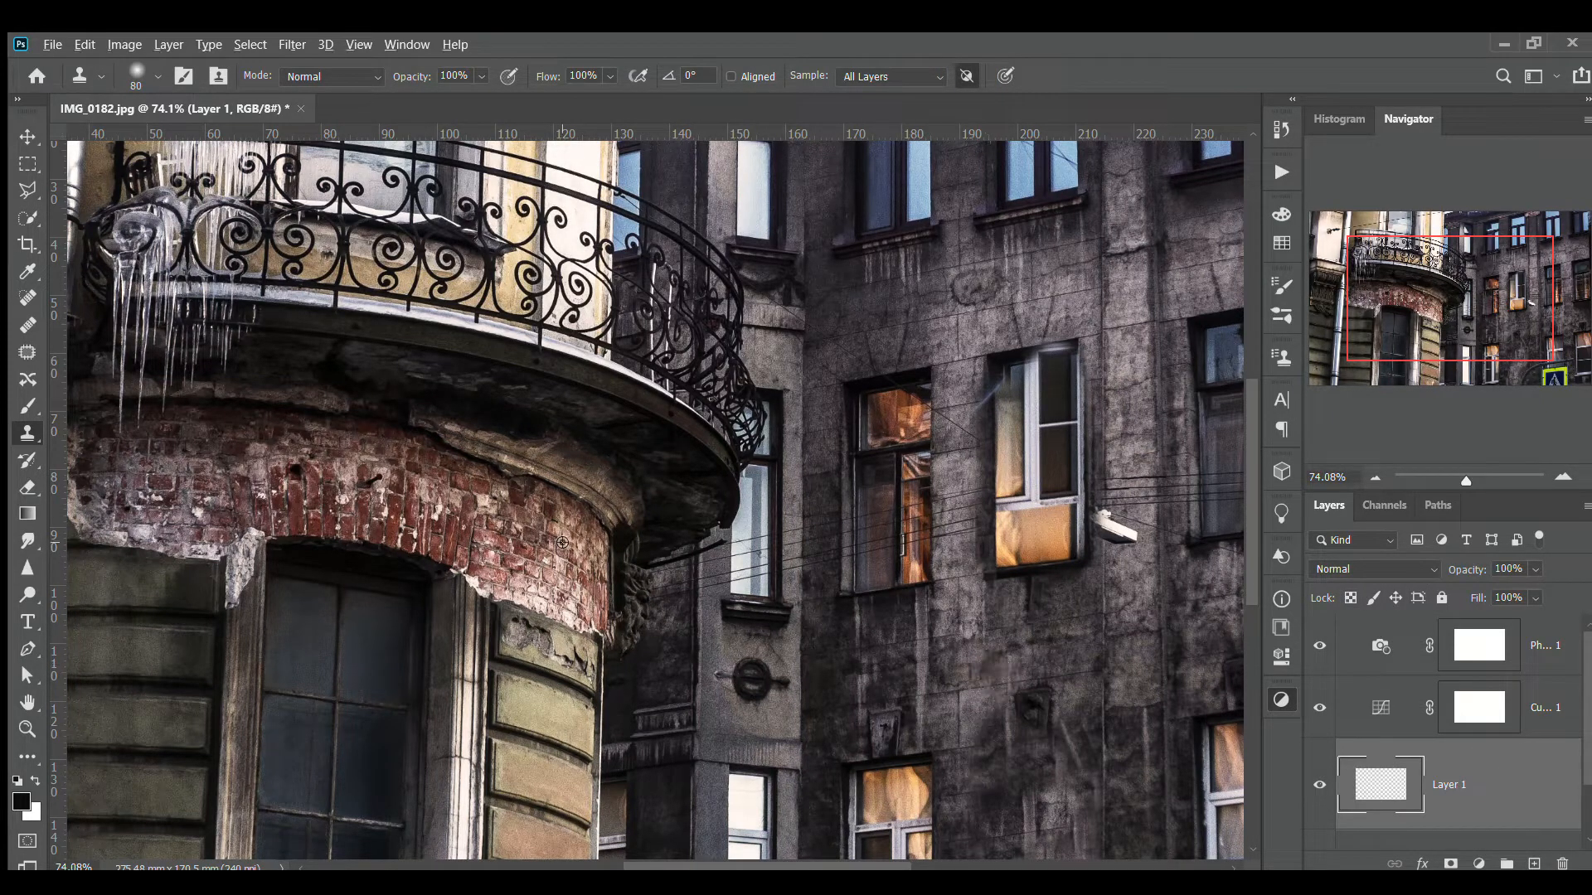
{"action": "left_click", "coordinate": [464, 505], "text": "alt"}
{"action": "left_click_drag", "start_coordinate": [381, 492], "coordinate": [306, 480]}
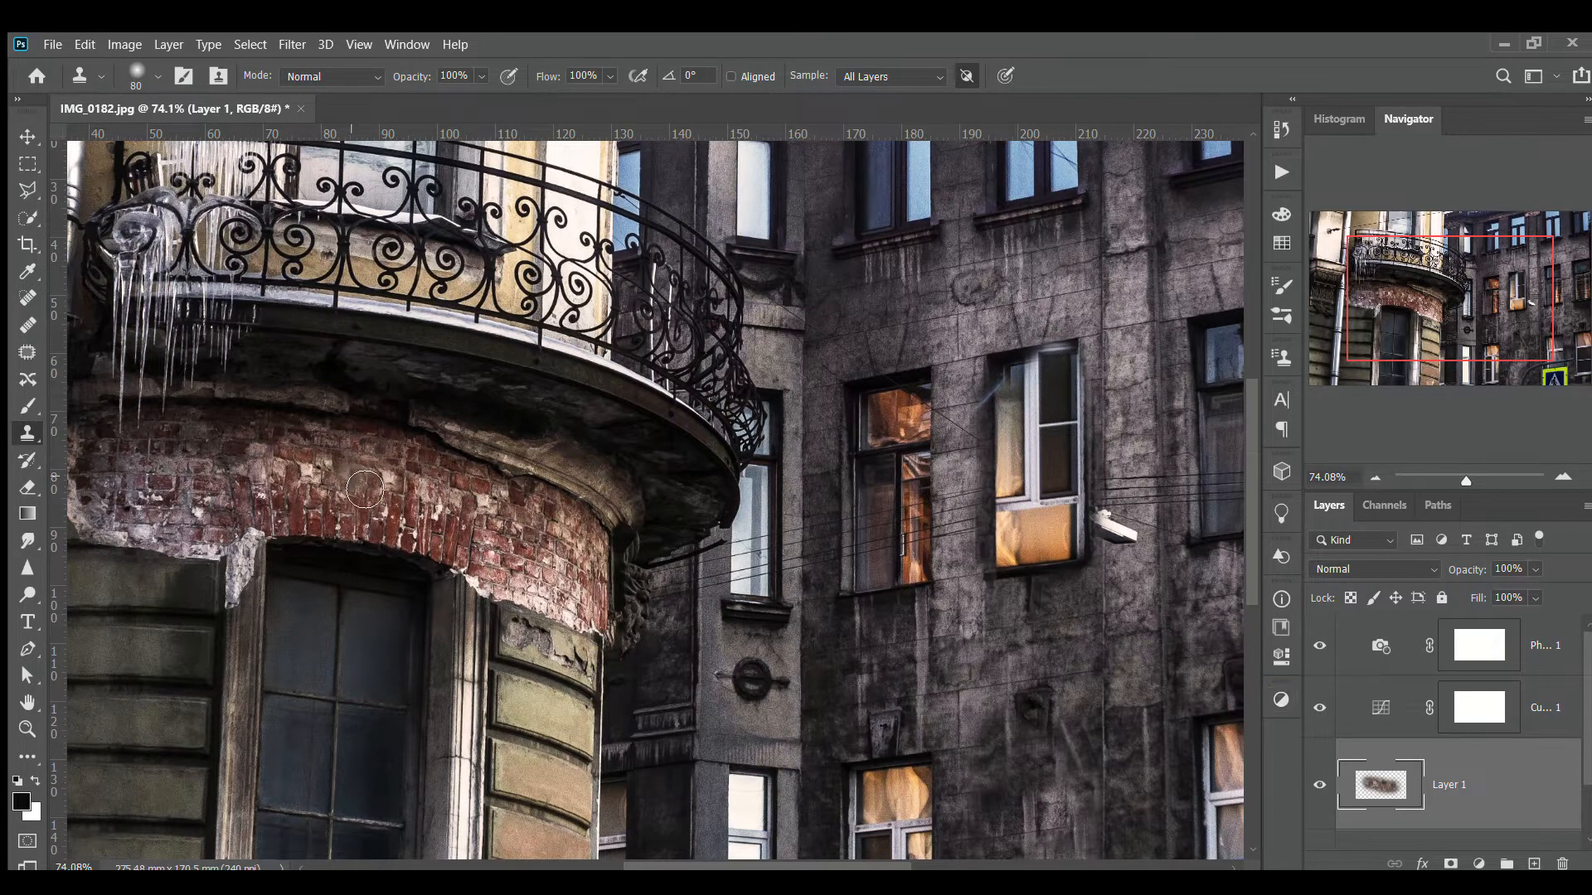
Step: Set the Clone Stamp to sample Current & Below, try a clone stroke on the Background's grey wall, and undo it
{"action": "left_click", "coordinate": [891, 76]}
{"action": "left_click", "coordinate": [869, 104]}
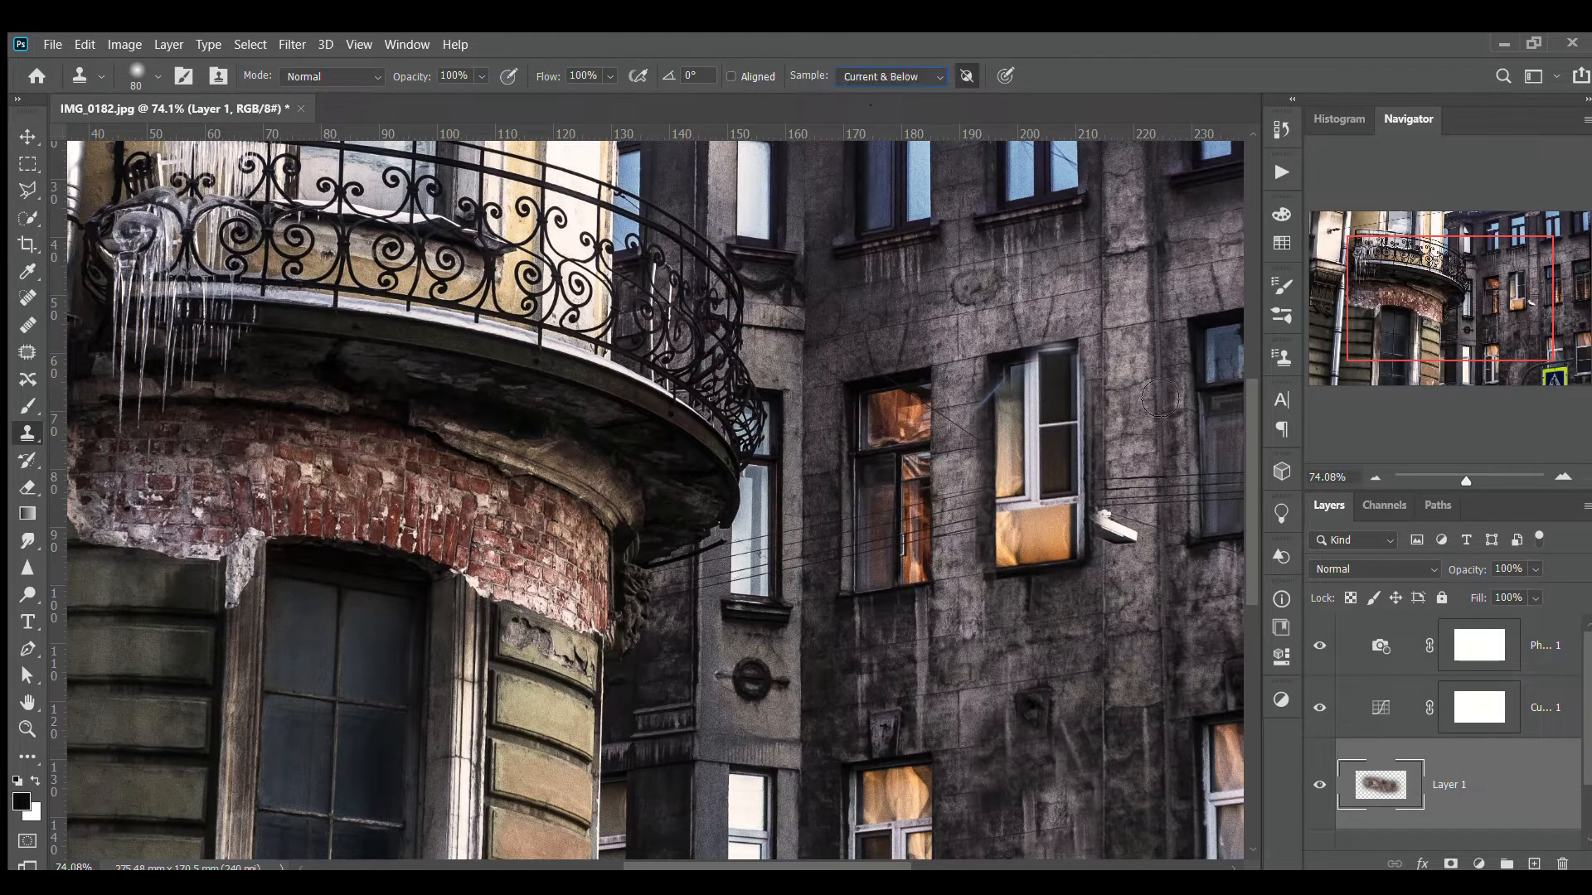
{"action": "scroll", "coordinate": [1427, 699], "scroll_direction": "down", "scroll_amount": 1}
{"action": "left_click", "coordinate": [1414, 826]}
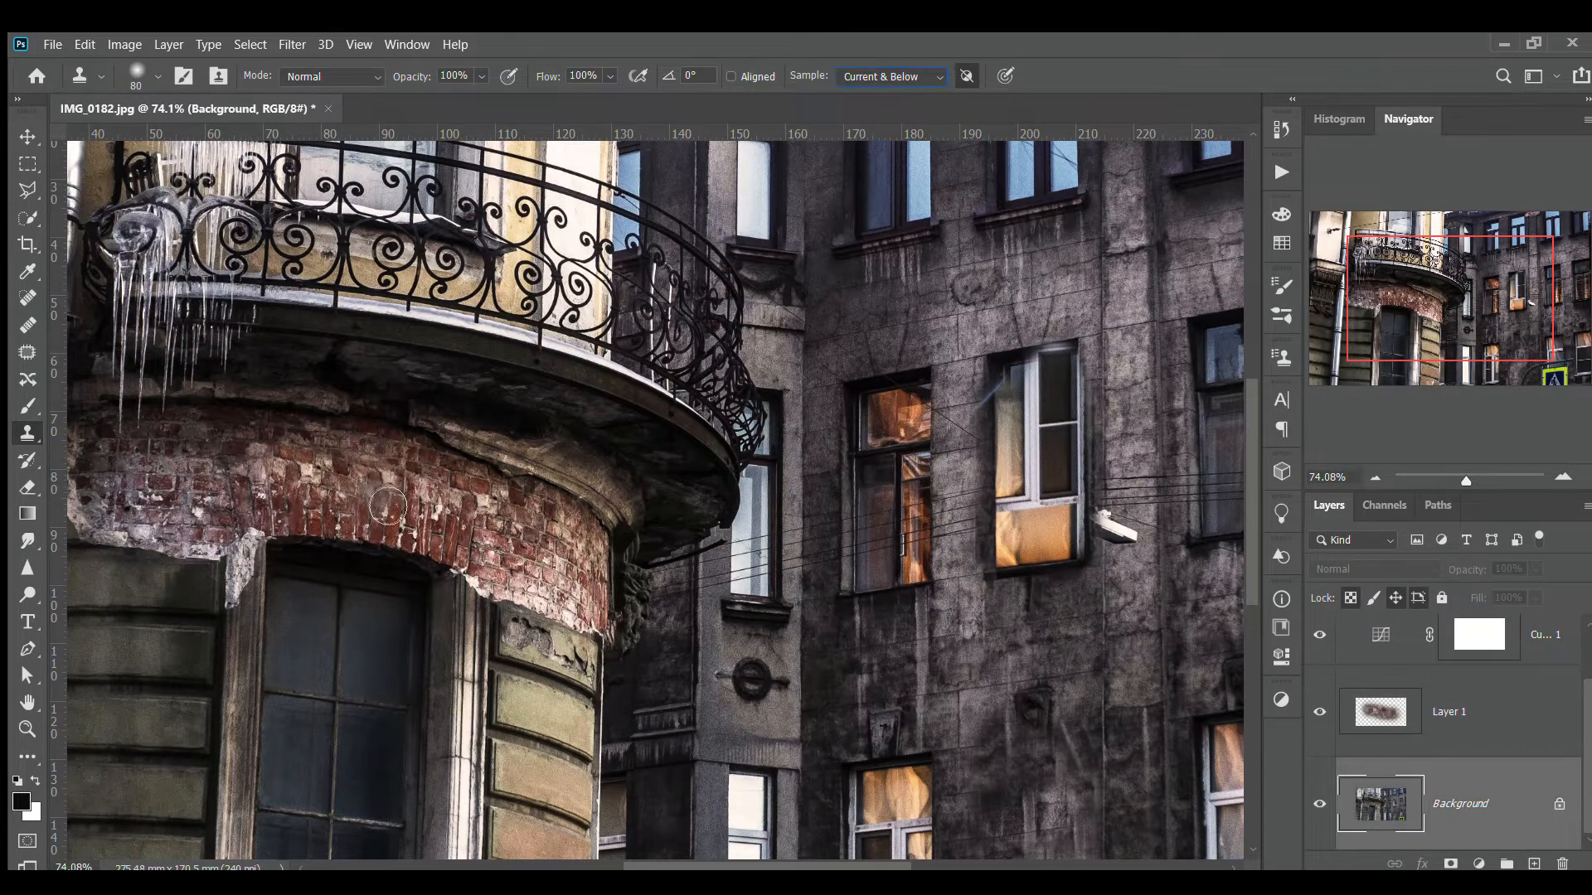
{"action": "mouse_move", "coordinate": [917, 617]}
{"action": "left_mouse_down"}
{"action": "mouse_move", "coordinate": [934, 657]}
{"action": "mouse_move", "coordinate": [838, 637]}
{"action": "mouse_move", "coordinate": [936, 651]}
{"action": "mouse_move", "coordinate": [901, 643]}
{"action": "mouse_move", "coordinate": [948, 680]}
{"action": "left_mouse_up"}
{"action": "key", "text": "ctrl+z"}
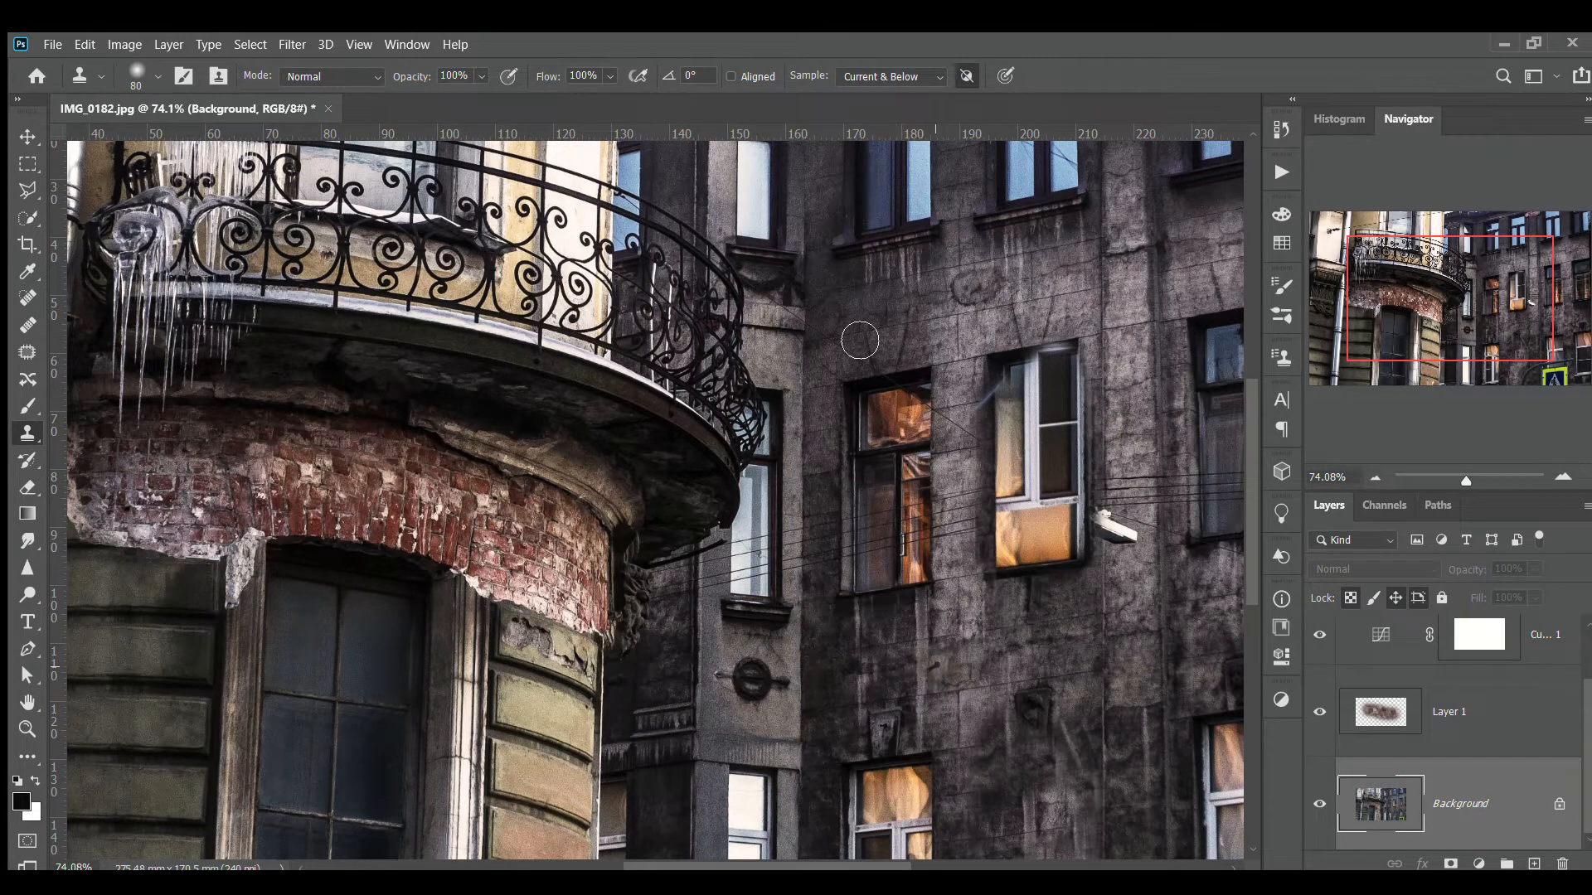
Step: Fit the whole photo in view and hide Layer 1 and the Curves adjustment layer
{"action": "left_click_drag", "start_coordinate": [1464, 481], "coordinate": [1461, 481]}
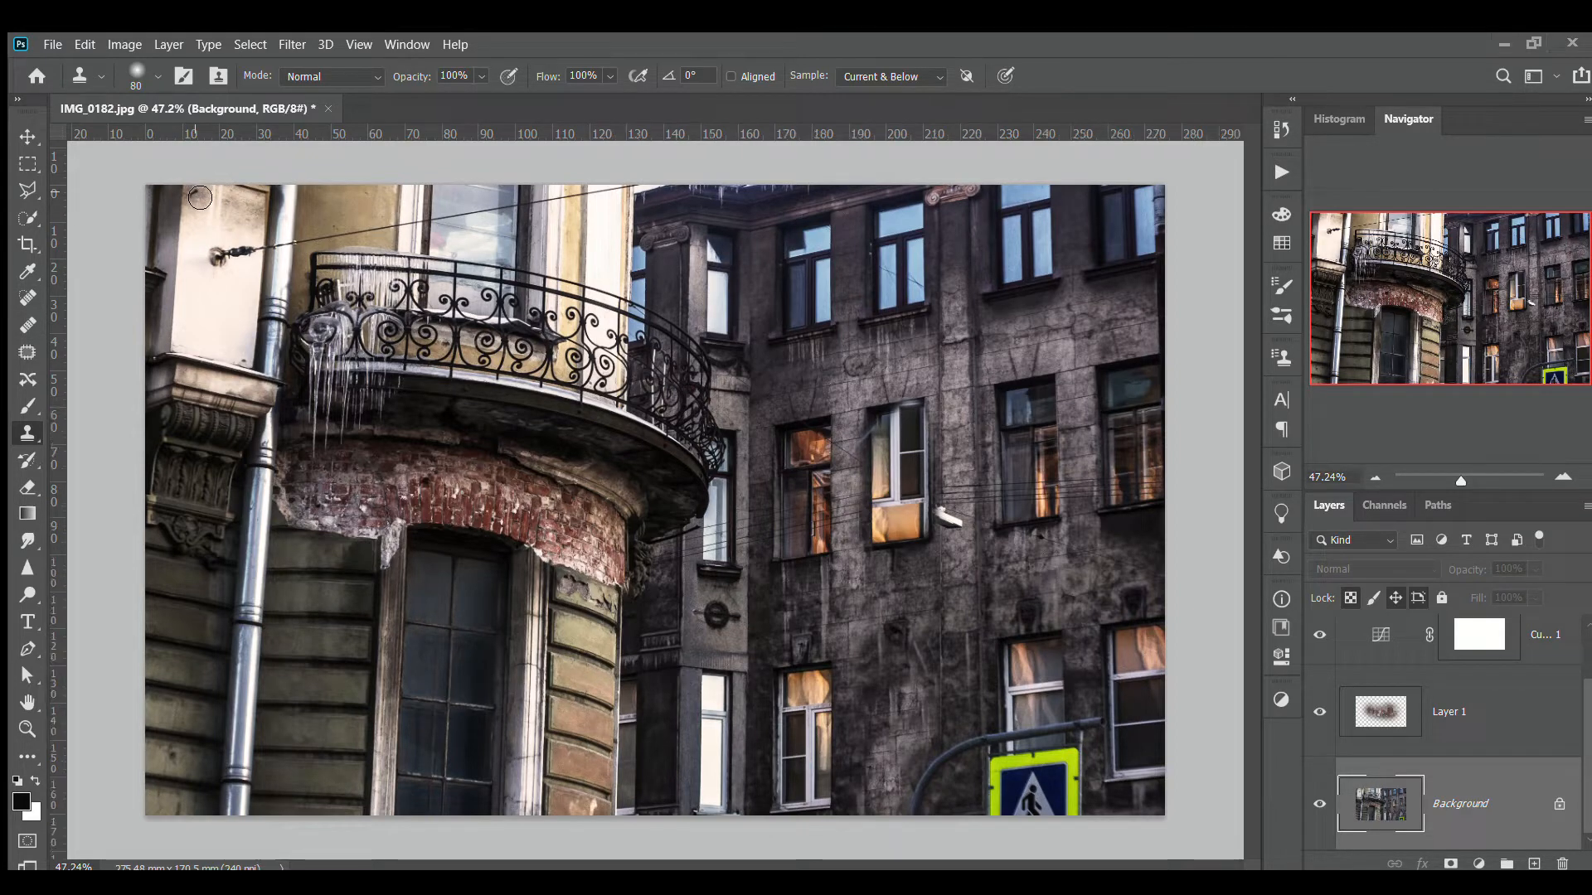
{"action": "left_click", "coordinate": [1319, 720]}
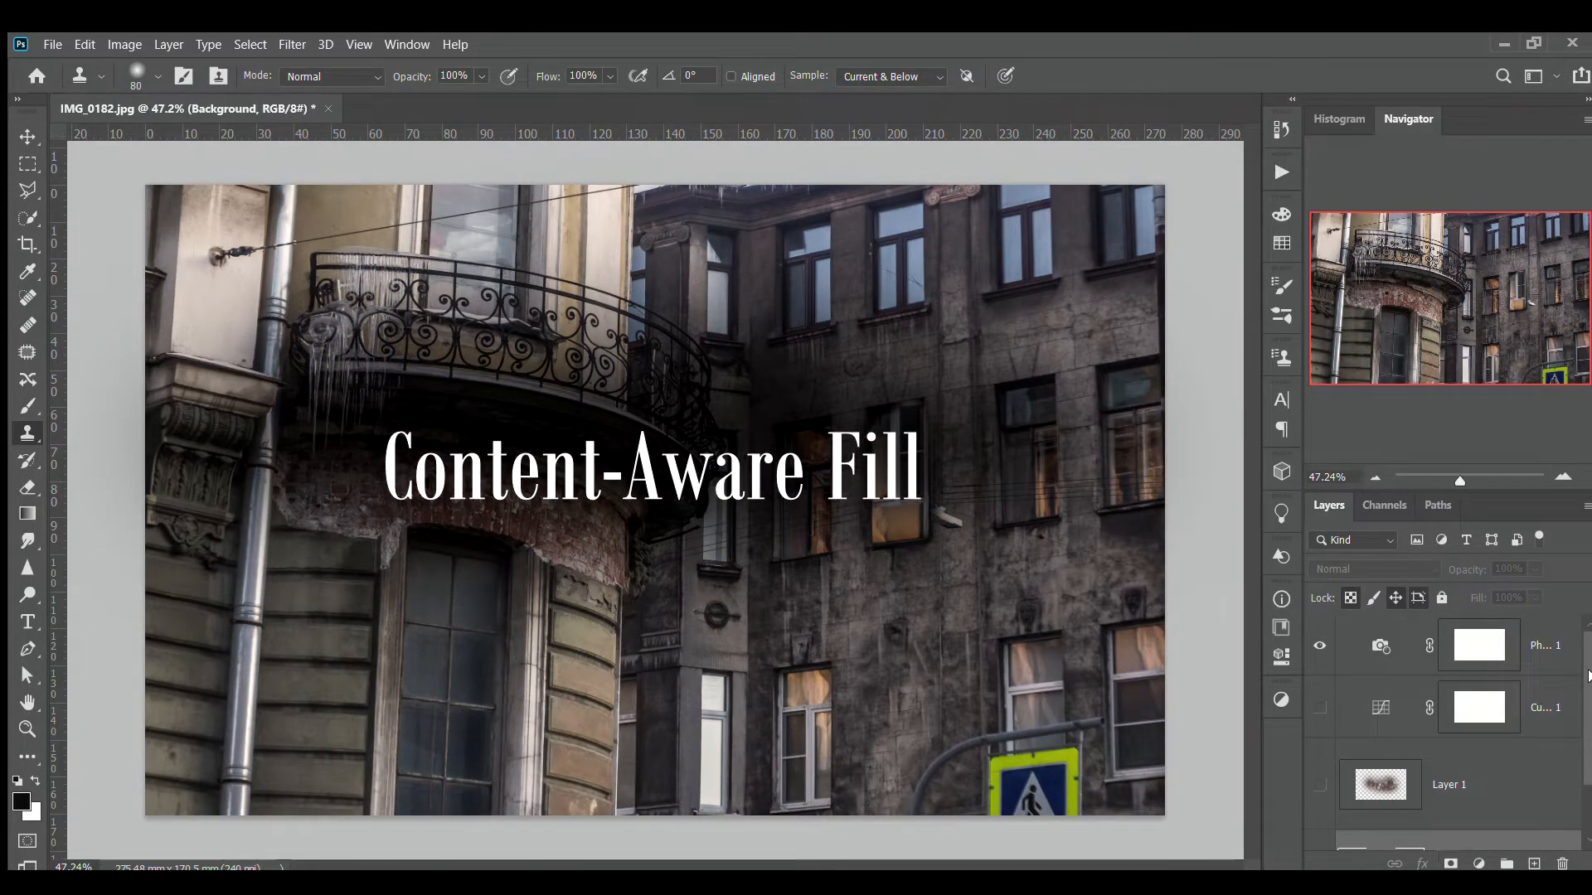
{"action": "scroll", "coordinate": [1451, 729], "scroll_direction": "down", "scroll_amount": 1}
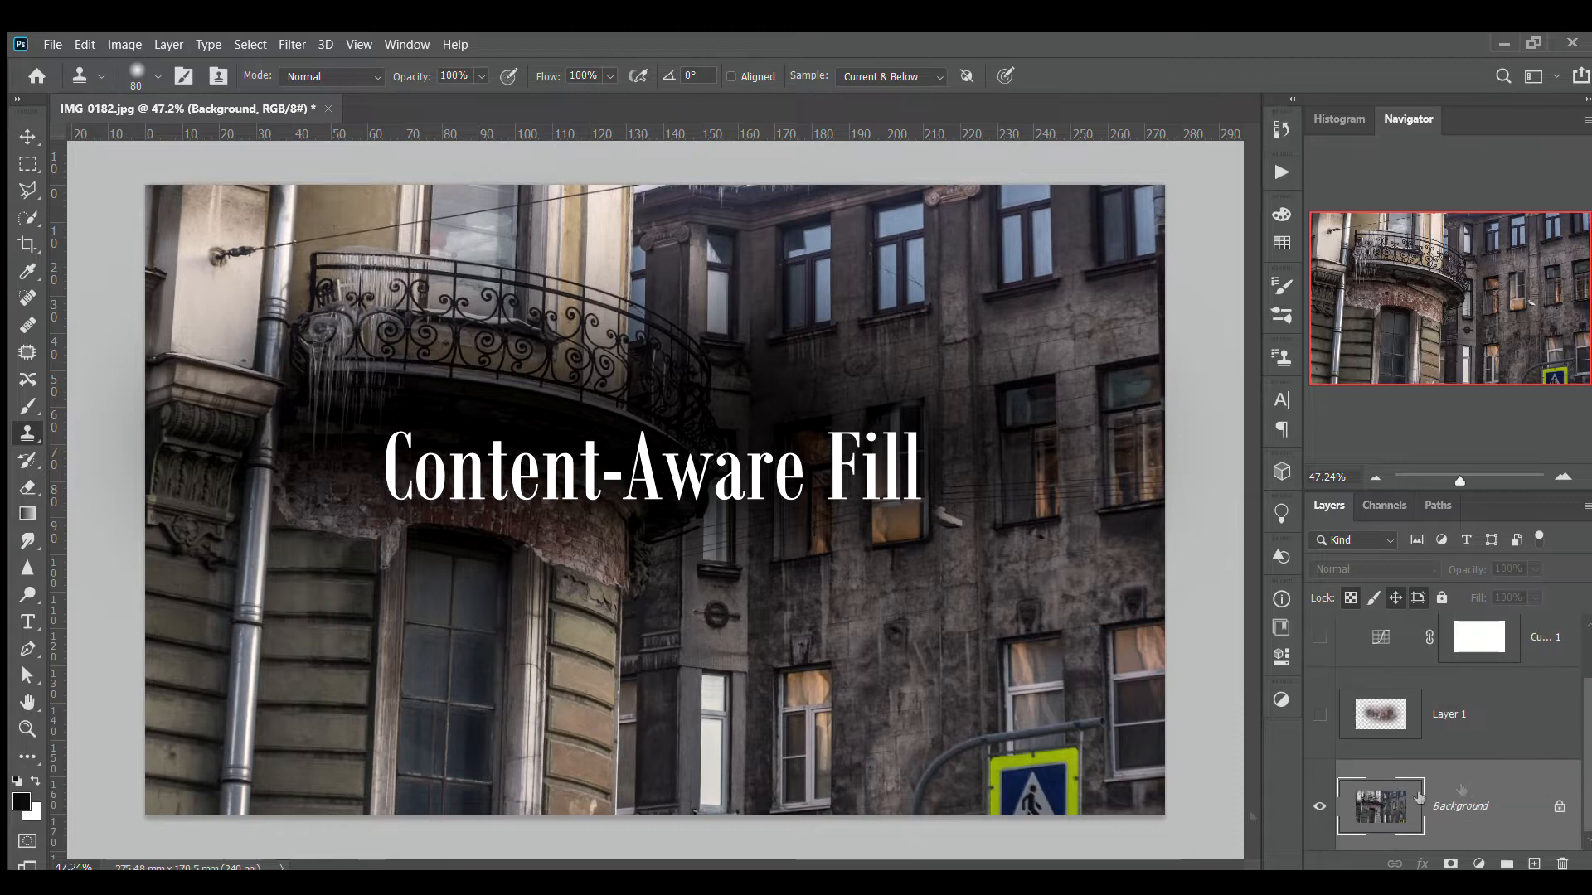
Step: Select the pedestrian crossing sign and its curved pole with a loose Lasso outline on the Background layer
{"action": "left_click", "coordinate": [26, 190]}
{"action": "key", "text": "shift+l"}
{"action": "mouse_move", "coordinate": [880, 822]}
{"action": "left_mouse_down"}
{"action": "mouse_move", "coordinate": [946, 668]}
{"action": "mouse_move", "coordinate": [1059, 668]}
{"action": "mouse_move", "coordinate": [1111, 703]}
{"action": "mouse_move", "coordinate": [1121, 792]}
{"action": "mouse_move", "coordinate": [1087, 828]}
{"action": "mouse_move", "coordinate": [882, 824]}
{"action": "left_mouse_up"}
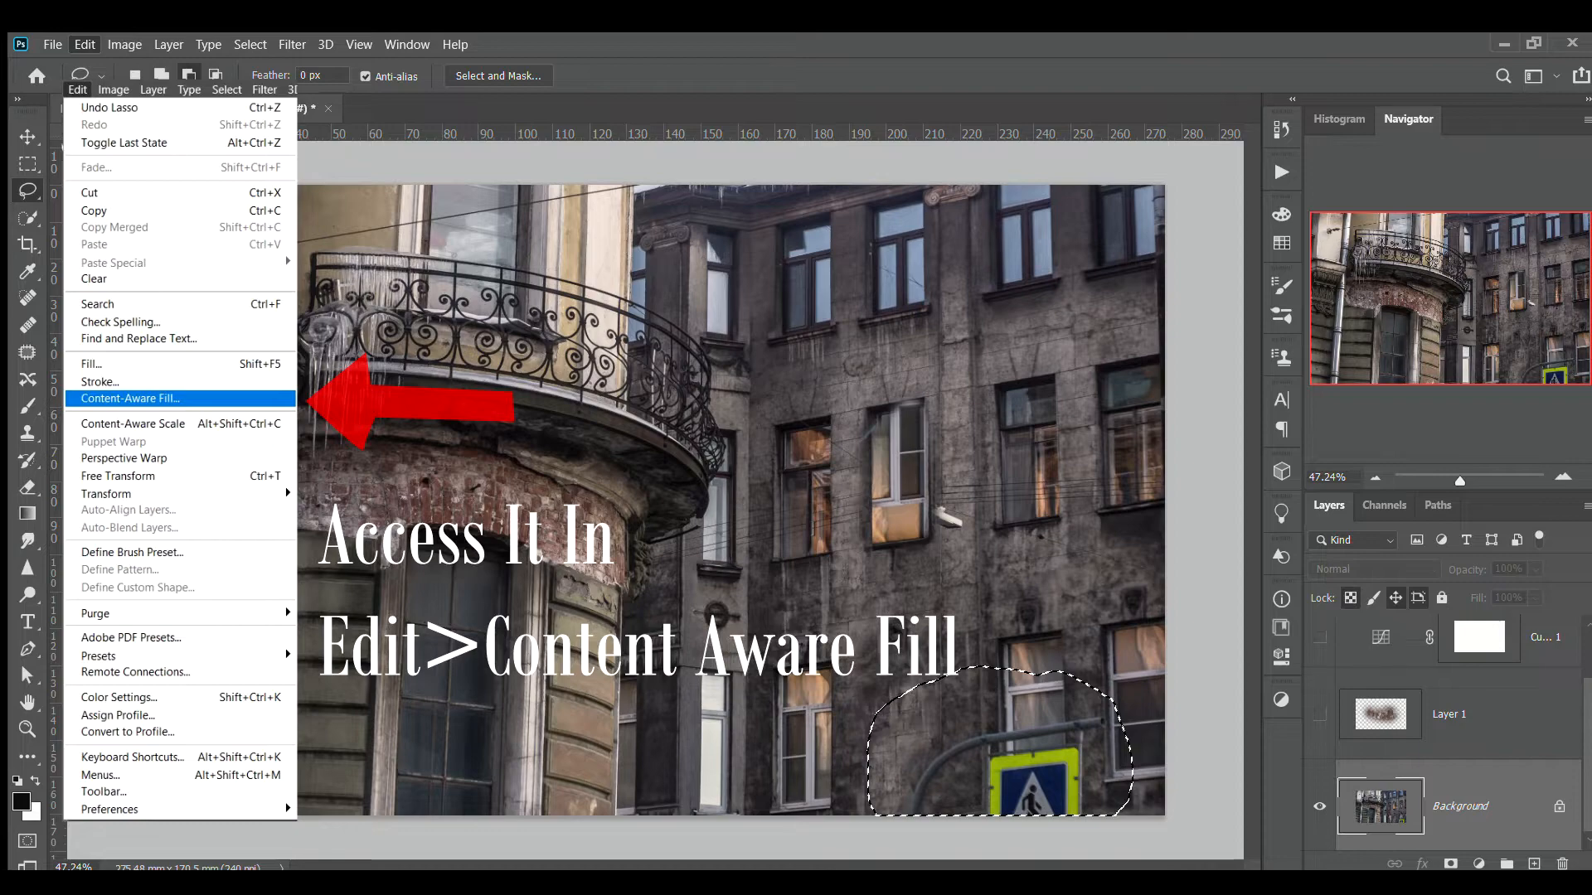
Step: Open Content-Aware Fill for the sign selection and enlarge the preview to 57% on the filled area
{"action": "left_click", "coordinate": [131, 398]}
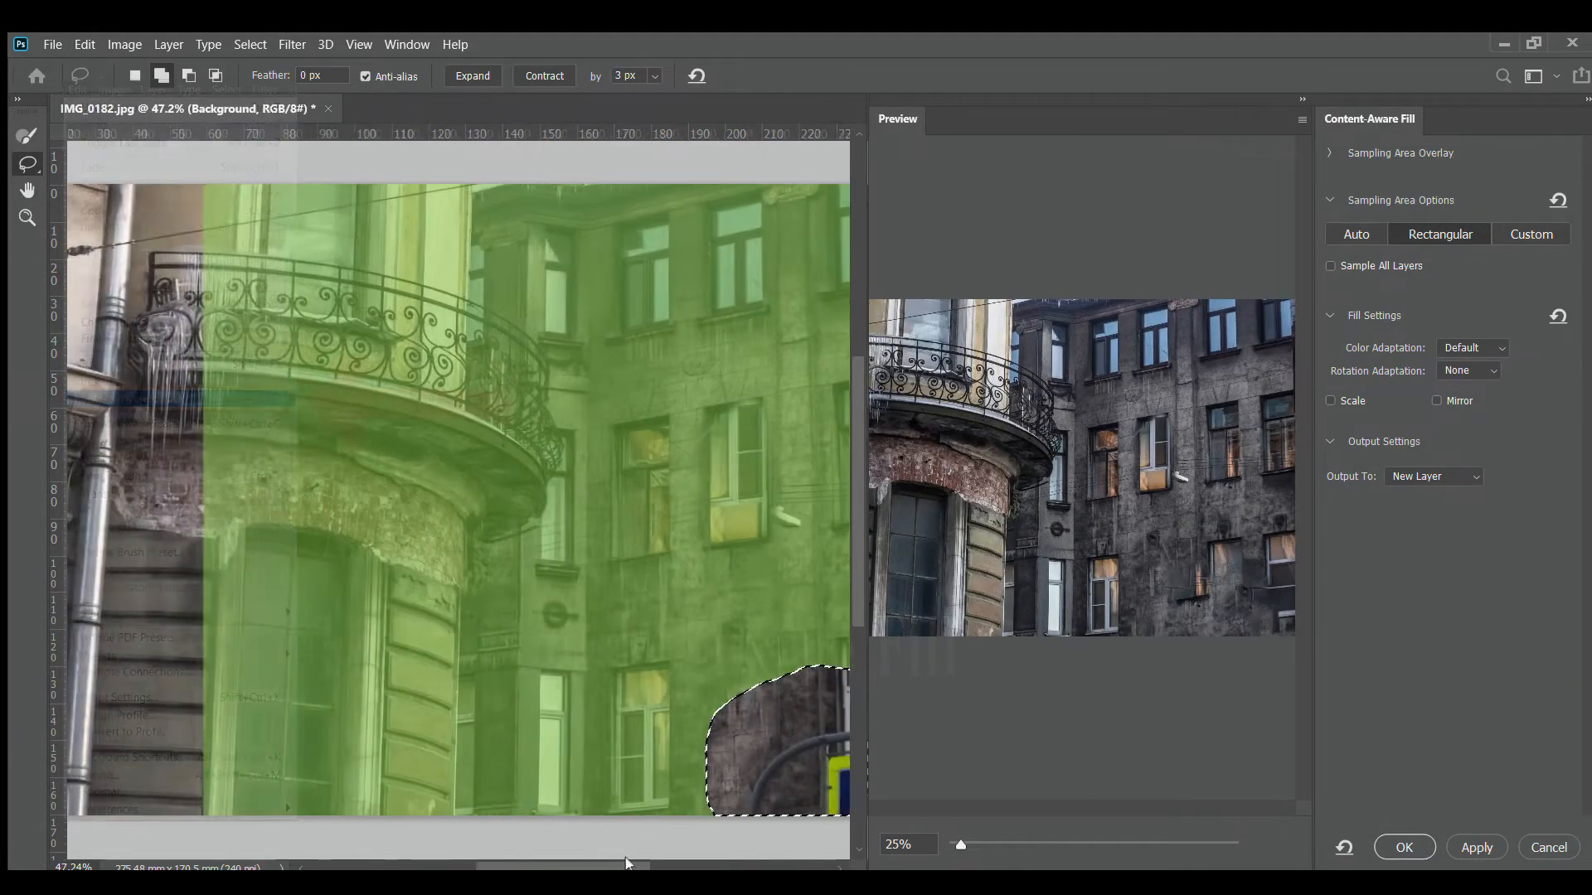
{"action": "left_click_drag", "start_coordinate": [628, 864], "coordinate": [674, 862]}
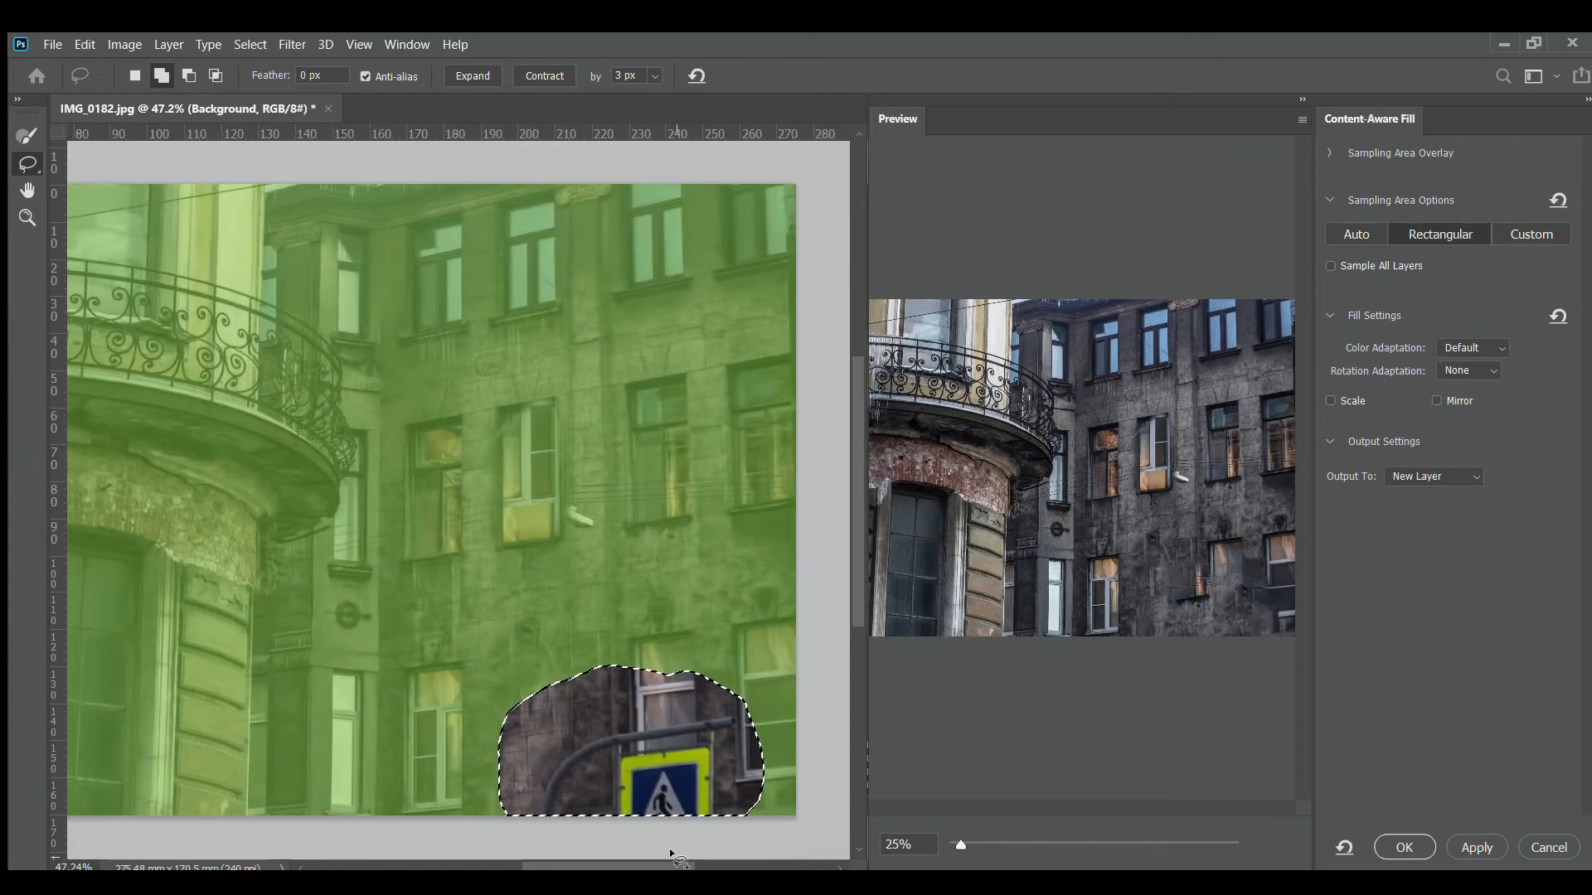
{"action": "left_click", "coordinate": [982, 844]}
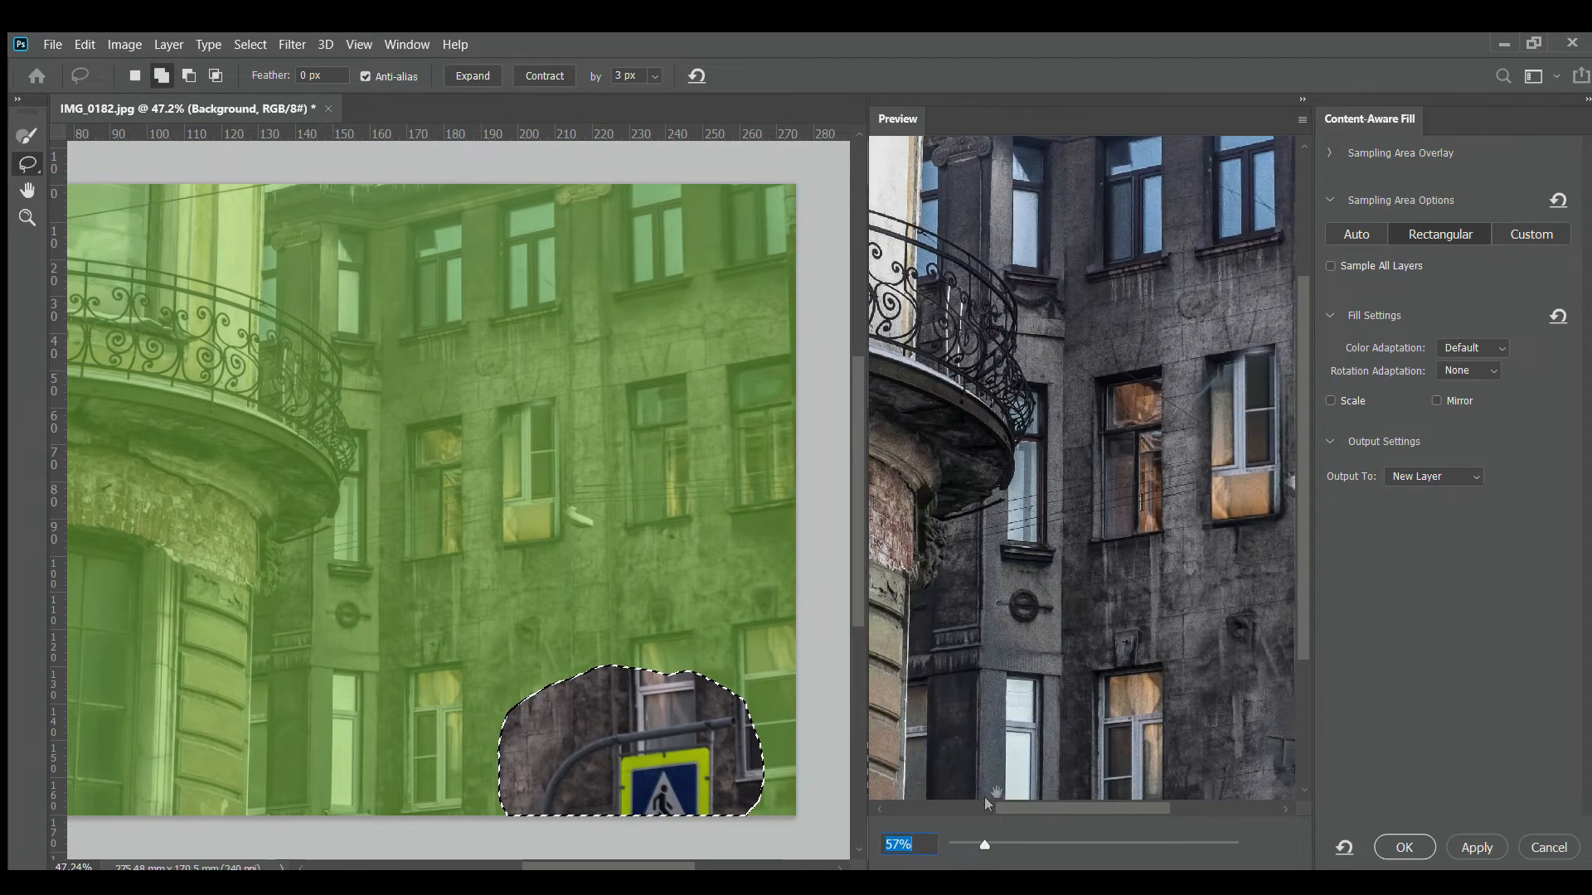
{"action": "left_click_drag", "start_coordinate": [1134, 619], "coordinate": [778, 489]}
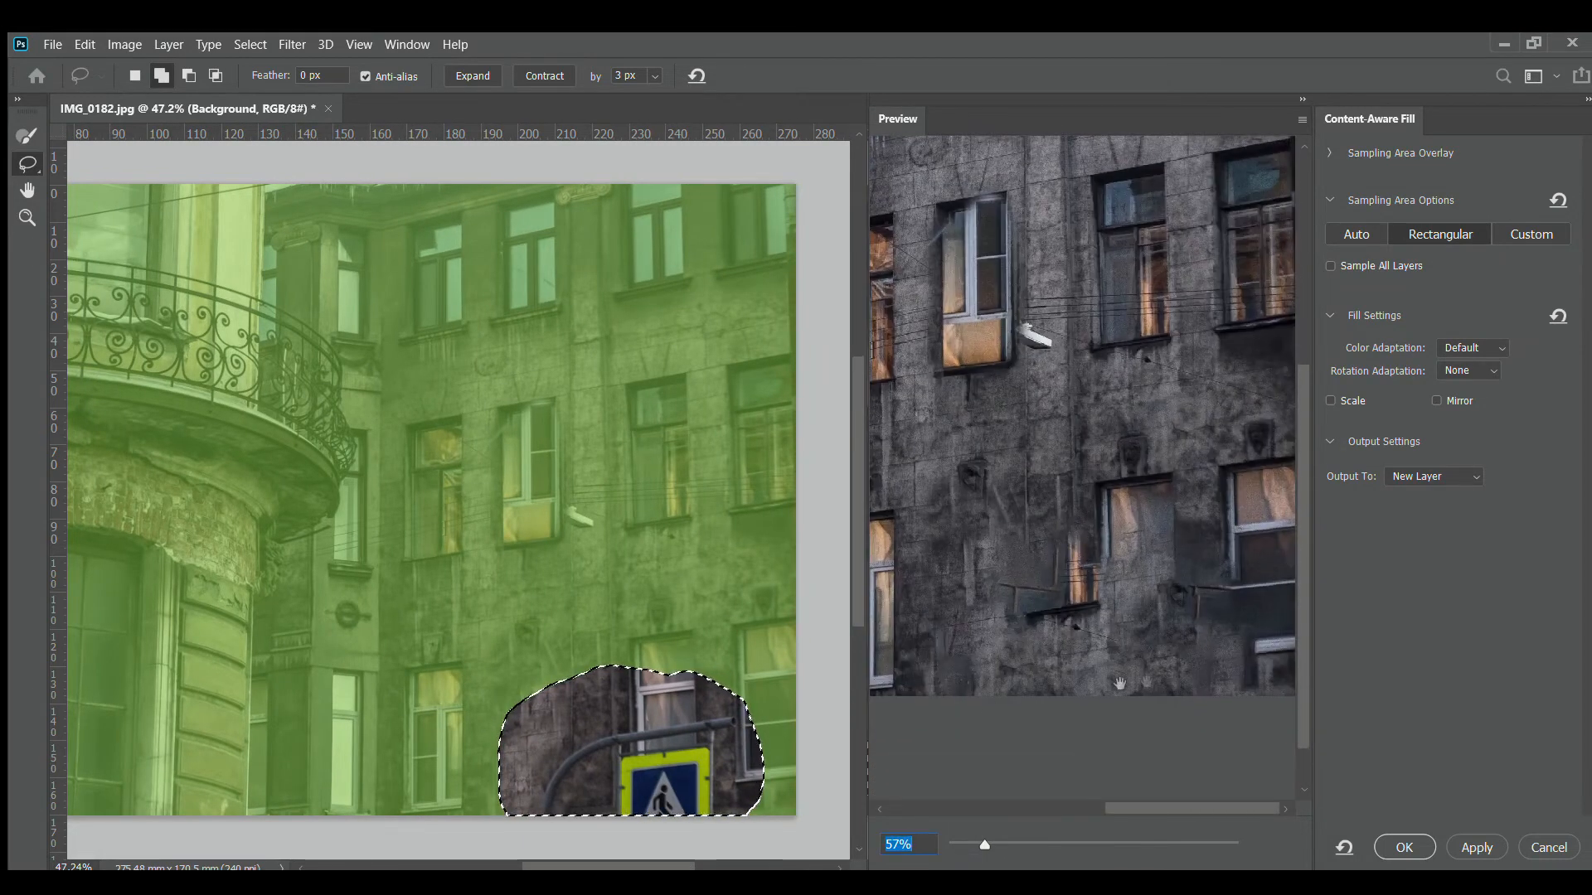
Step: Subtract the balcony facade and the middle row of windows from the sampling area with the Sampling Brush
{"action": "left_click", "coordinate": [28, 136]}
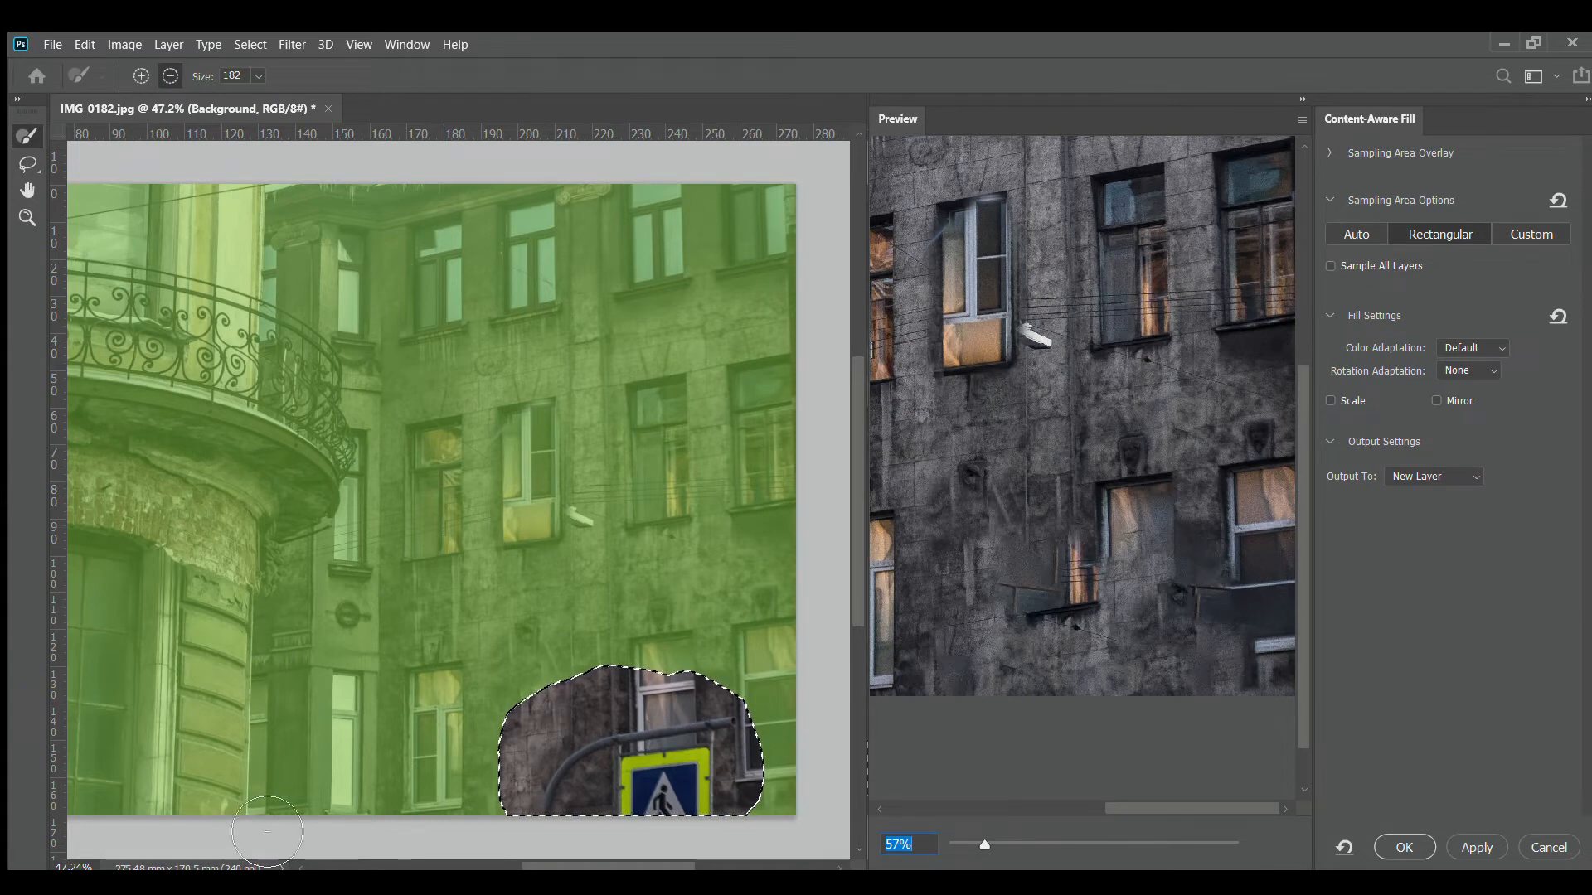
{"action": "mouse_move", "coordinate": [220, 767]}
{"action": "left_mouse_down"}
{"action": "mouse_move", "coordinate": [201, 809]}
{"action": "mouse_move", "coordinate": [207, 539]}
{"action": "mouse_move", "coordinate": [145, 746]}
{"action": "mouse_move", "coordinate": [174, 796]}
{"action": "left_mouse_up"}
{"action": "mouse_move", "coordinate": [282, 701]}
{"action": "left_mouse_down"}
{"action": "mouse_move", "coordinate": [303, 580]}
{"action": "mouse_move", "coordinate": [448, 472]}
{"action": "mouse_move", "coordinate": [273, 490]}
{"action": "mouse_move", "coordinate": [407, 357]}
{"action": "mouse_move", "coordinate": [373, 248]}
{"action": "mouse_move", "coordinate": [265, 199]}
{"action": "mouse_move", "coordinate": [108, 796]}
{"action": "left_mouse_up"}
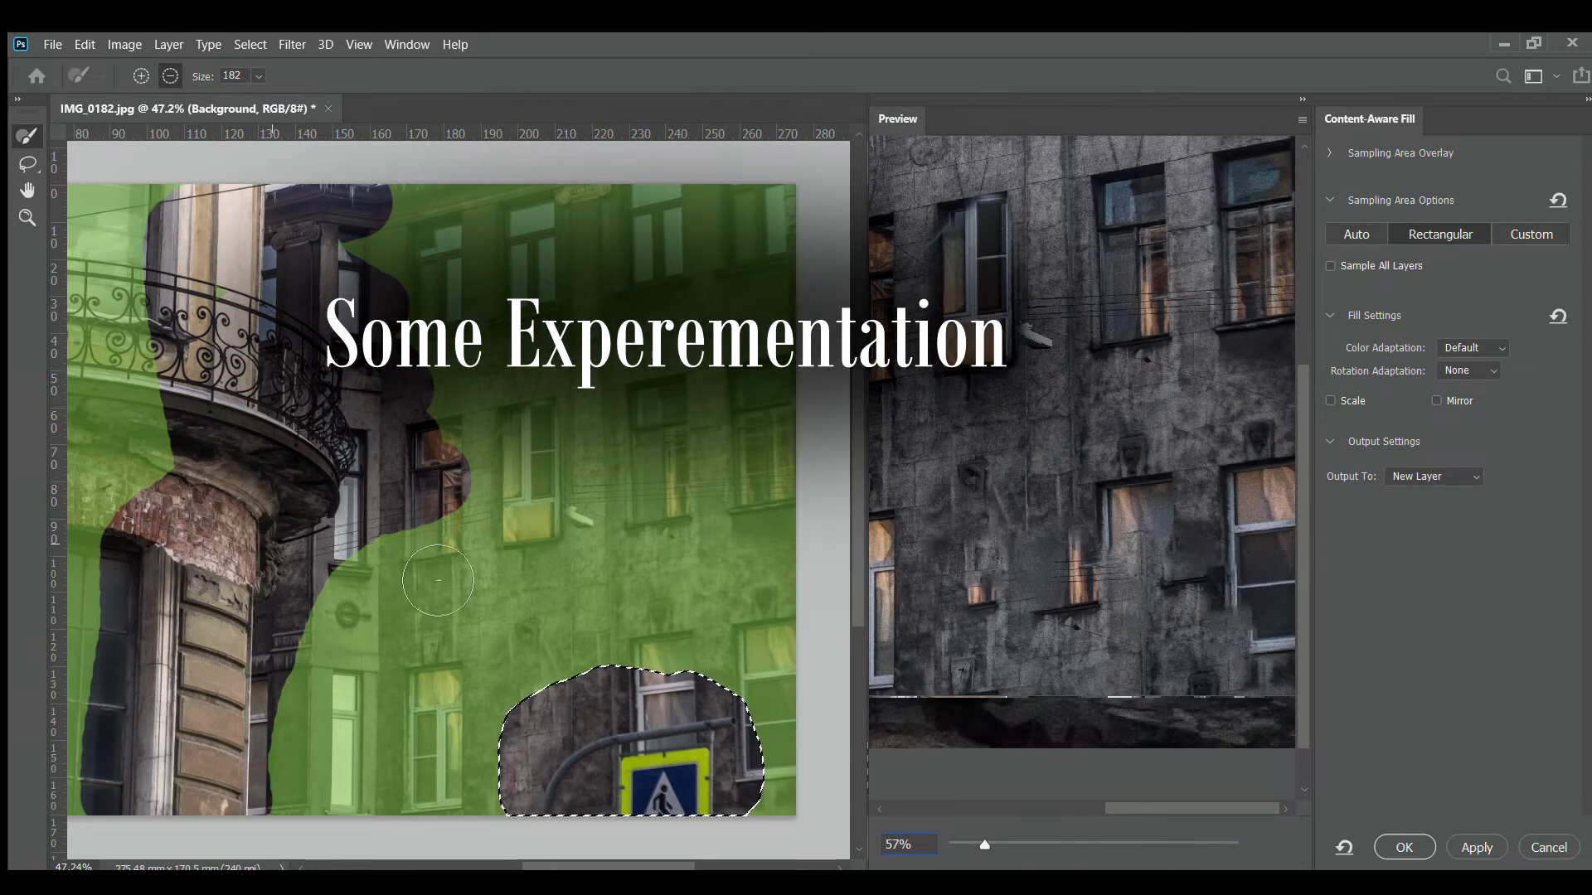
{"action": "mouse_move", "coordinate": [439, 505]}
{"action": "left_mouse_down"}
{"action": "mouse_move", "coordinate": [746, 452]}
{"action": "mouse_move", "coordinate": [547, 428]}
{"action": "mouse_move", "coordinate": [721, 411]}
{"action": "left_mouse_up"}
Step: Enlarge the Sampling Brush to 700 and remove the remaining sampling area from the image
{"action": "key", "text": "bracketright"}
{"action": "key", "text": "bracketright"}
{"action": "key", "text": "bracketright"}
{"action": "key", "text": "bracketright"}
{"action": "key", "text": "bracketright"}
{"action": "key", "text": "bracketright"}
{"action": "key", "text": "bracketright"}
{"action": "key", "text": "bracketright"}
{"action": "key", "text": "bracketright"}
{"action": "key", "text": "bracketright"}
{"action": "key", "text": "bracketright"}
{"action": "key", "text": "bracketright"}
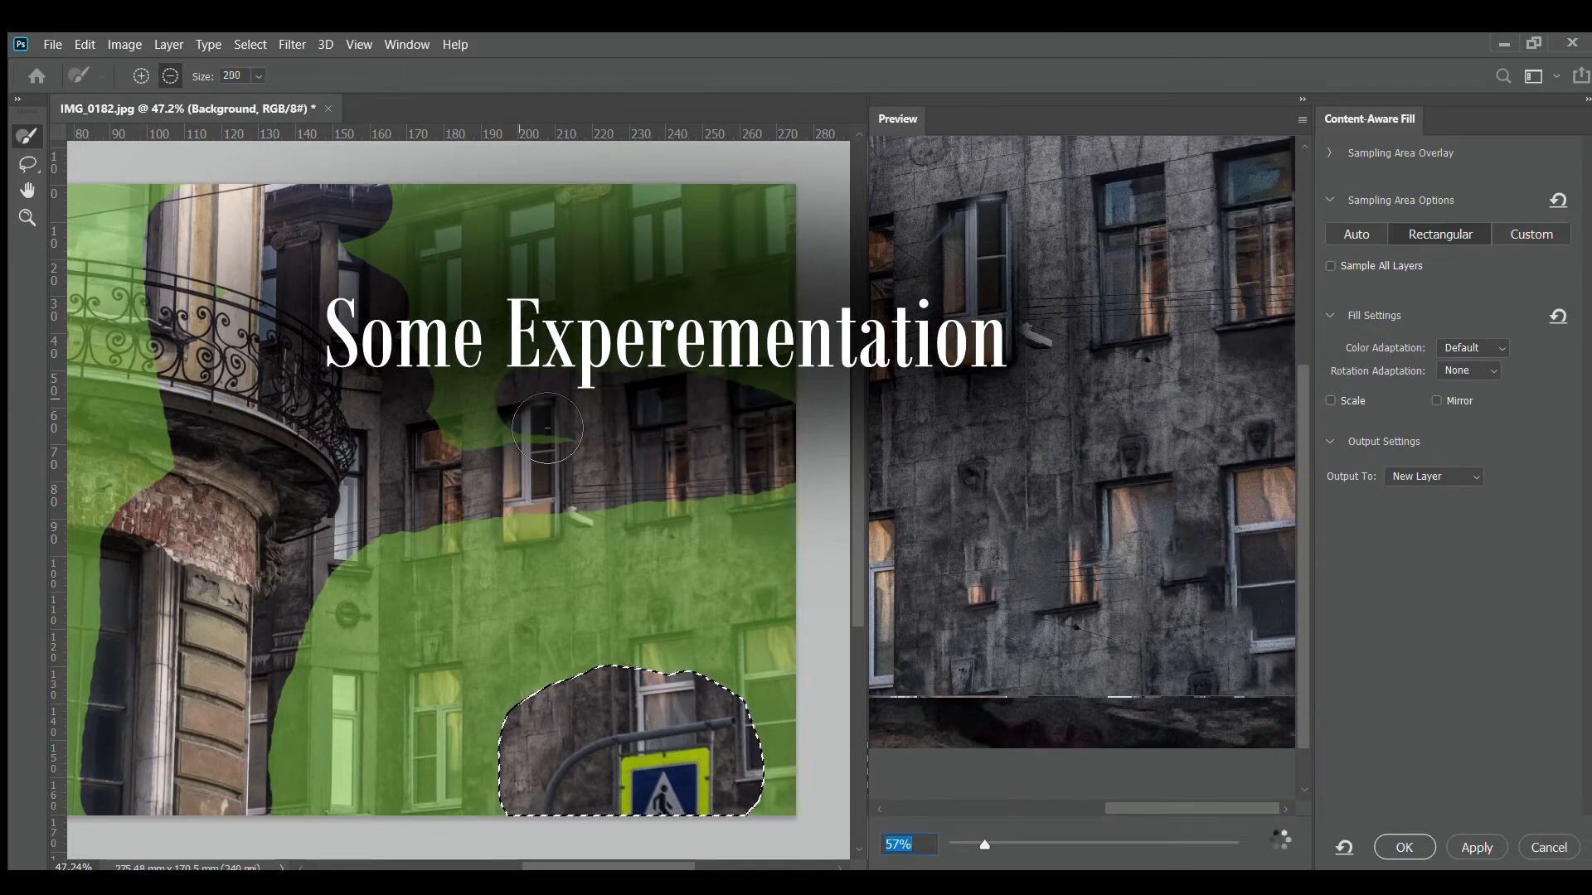
{"action": "mouse_move", "coordinate": [510, 331]}
{"action": "left_mouse_down"}
{"action": "mouse_move", "coordinate": [847, 439]}
{"action": "mouse_move", "coordinate": [514, 364]}
{"action": "mouse_move", "coordinate": [207, 666]}
{"action": "mouse_move", "coordinate": [46, 738]}
{"action": "left_mouse_up"}
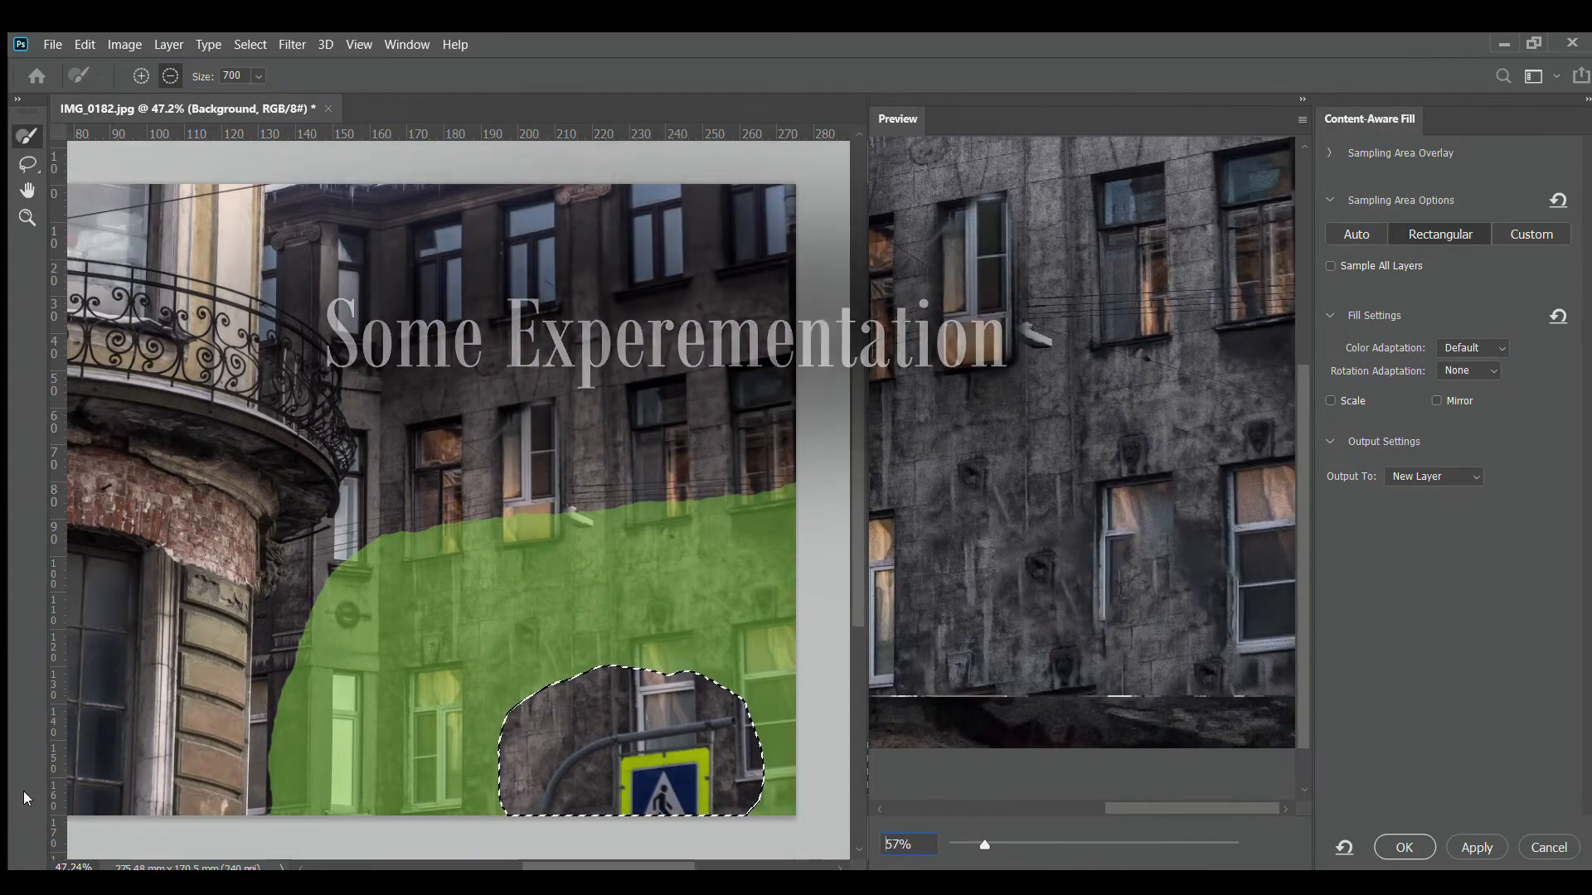
{"action": "left_click", "coordinate": [236, 730]}
{"action": "left_click", "coordinate": [270, 587]}
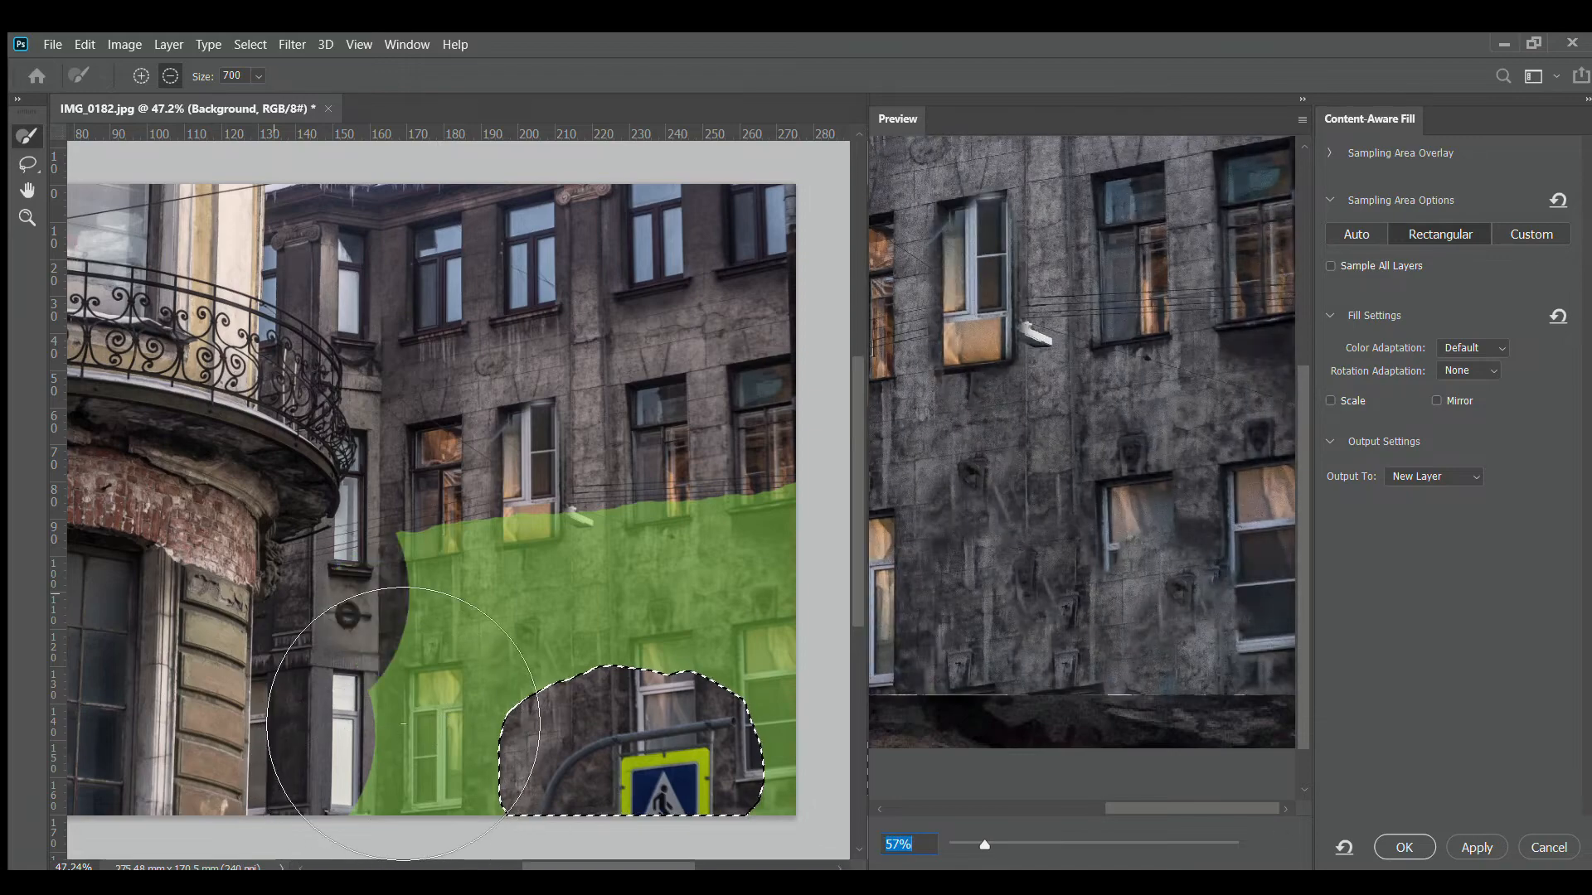
{"action": "left_click", "coordinate": [408, 701]}
{"action": "left_click_drag", "start_coordinate": [748, 722], "coordinate": [773, 806]}
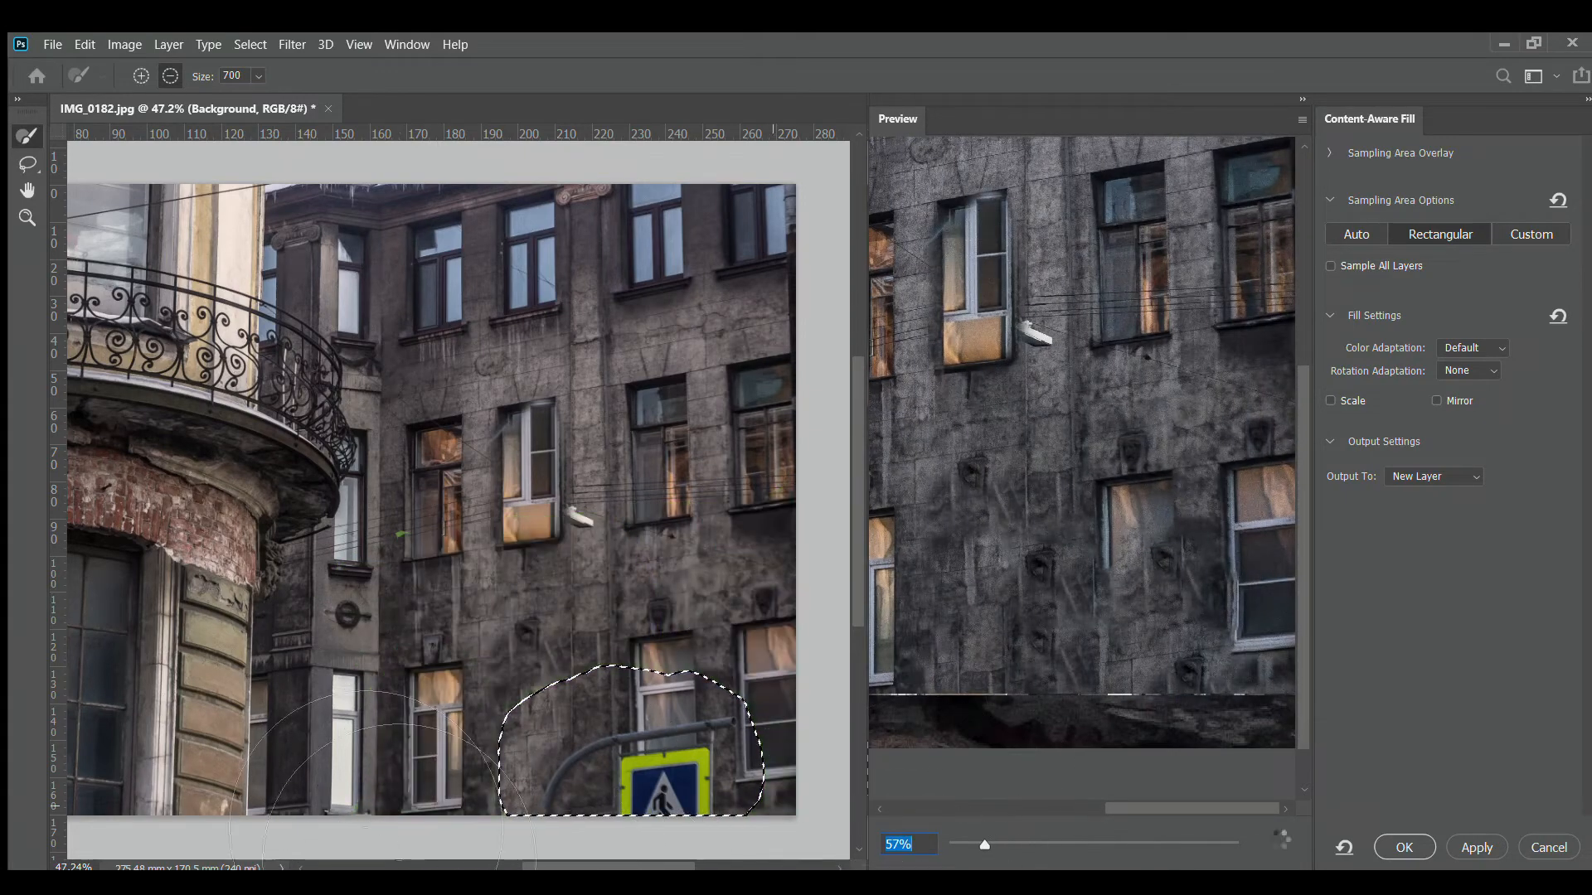
Step: Add the four middle-row windows of the grey building to the sampling area with a brush size of 200
{"action": "left_click", "coordinate": [141, 75]}
{"action": "key", "text": "bracketleft"}
{"action": "key", "text": "bracketleft"}
{"action": "key", "text": "bracketleft"}
{"action": "left_click_drag", "start_coordinate": [526, 521], "coordinate": [526, 442]}
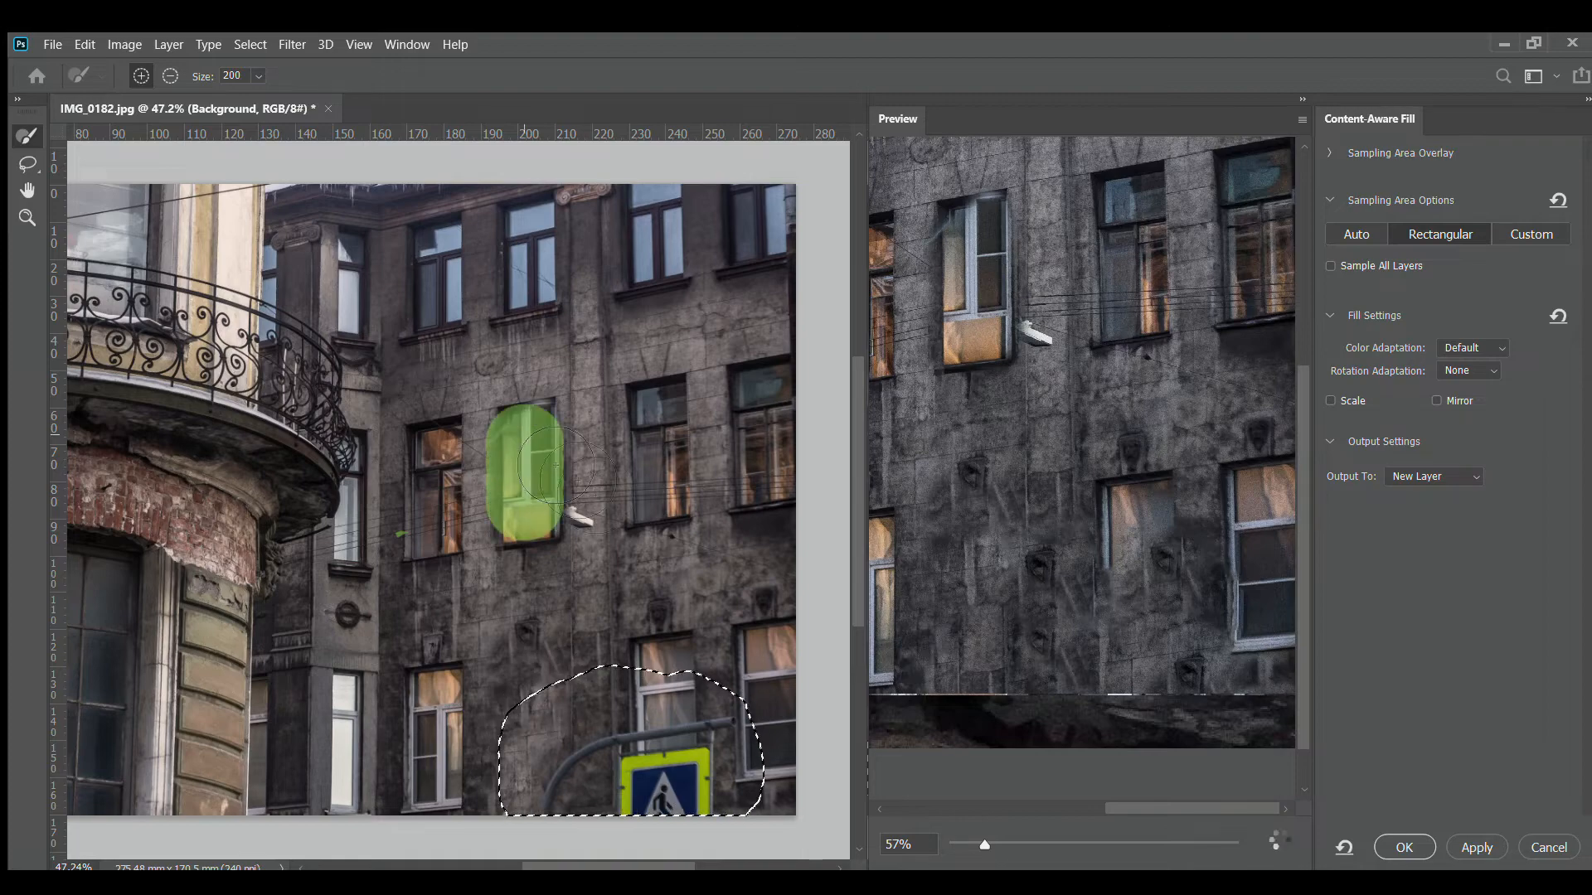
{"action": "left_click_drag", "start_coordinate": [659, 510], "coordinate": [659, 414]}
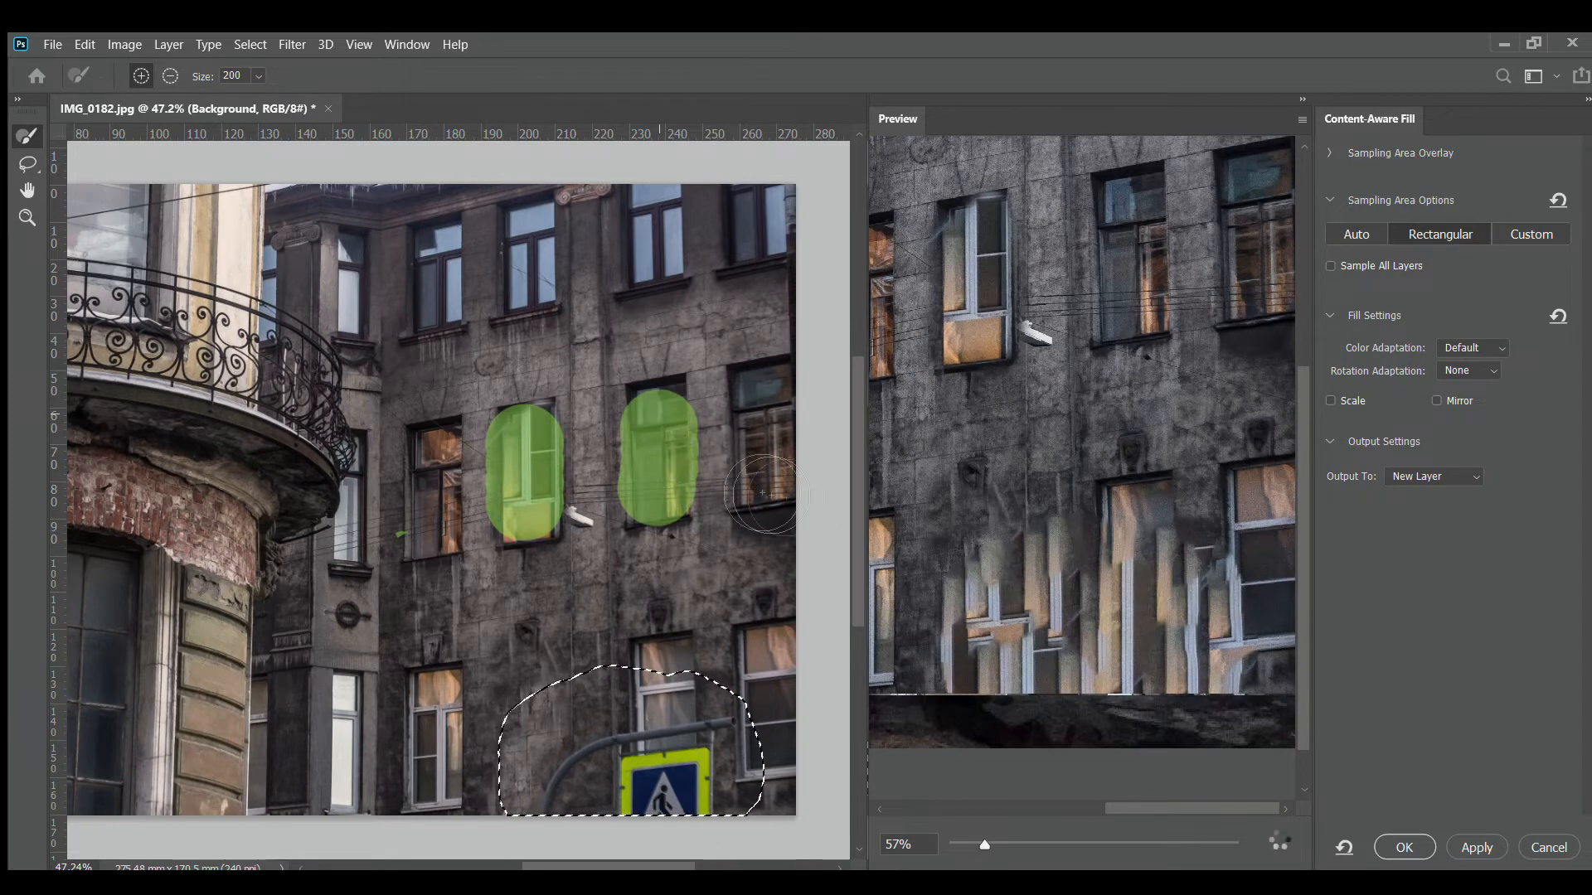
{"action": "mouse_move", "coordinate": [762, 497]}
{"action": "left_mouse_down"}
{"action": "mouse_move", "coordinate": [791, 429]}
{"action": "mouse_move", "coordinate": [758, 394]}
{"action": "left_mouse_up"}
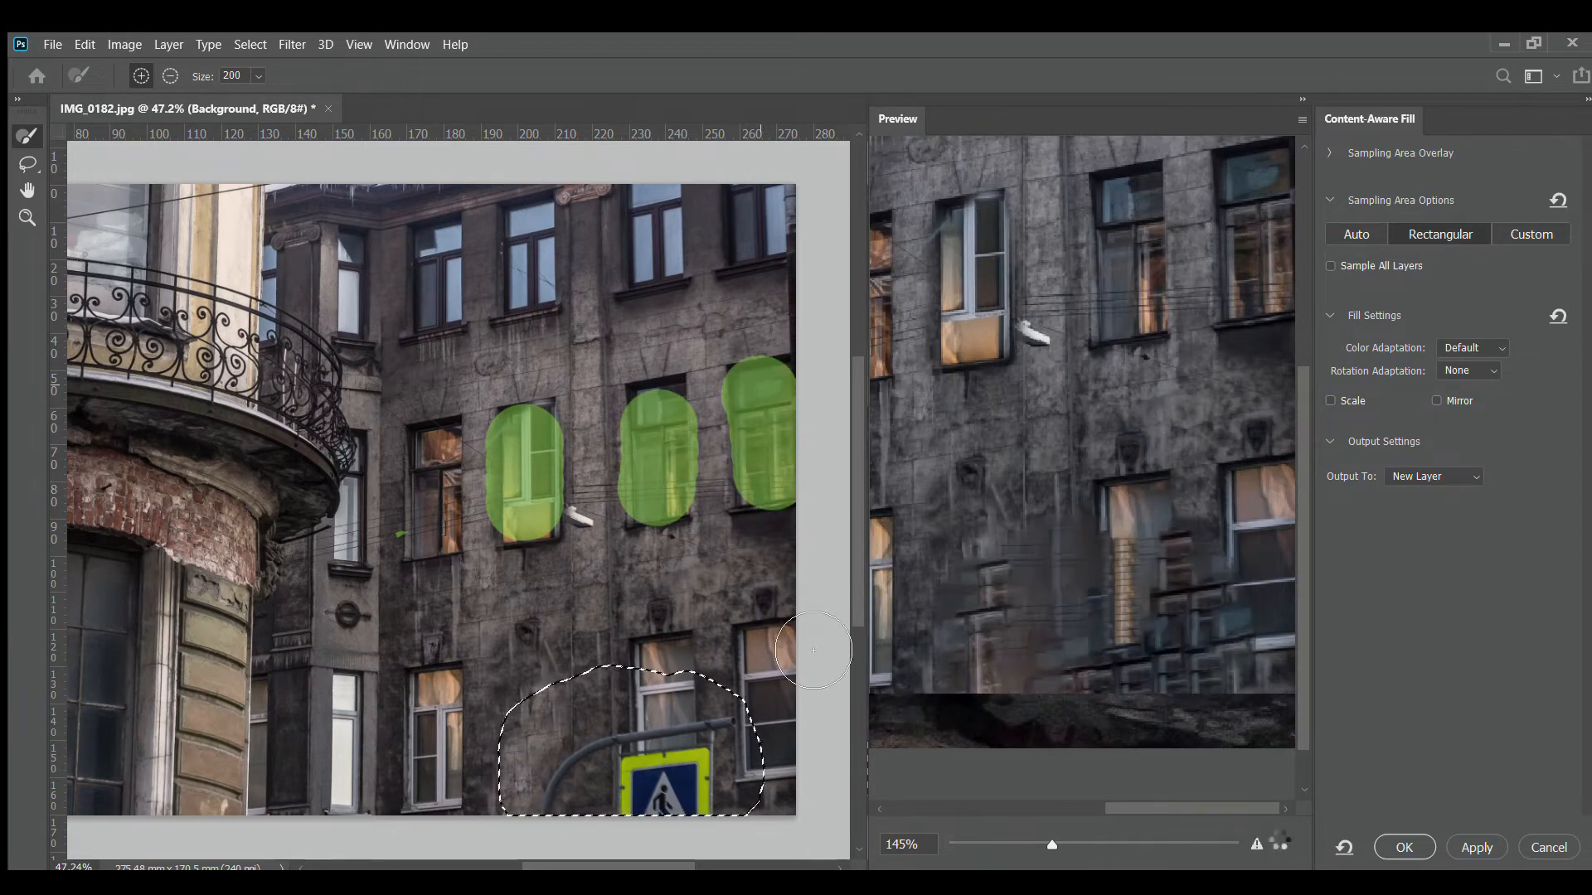
{"action": "left_click_drag", "start_coordinate": [433, 526], "coordinate": [433, 468]}
{"action": "left_click", "coordinate": [432, 448]}
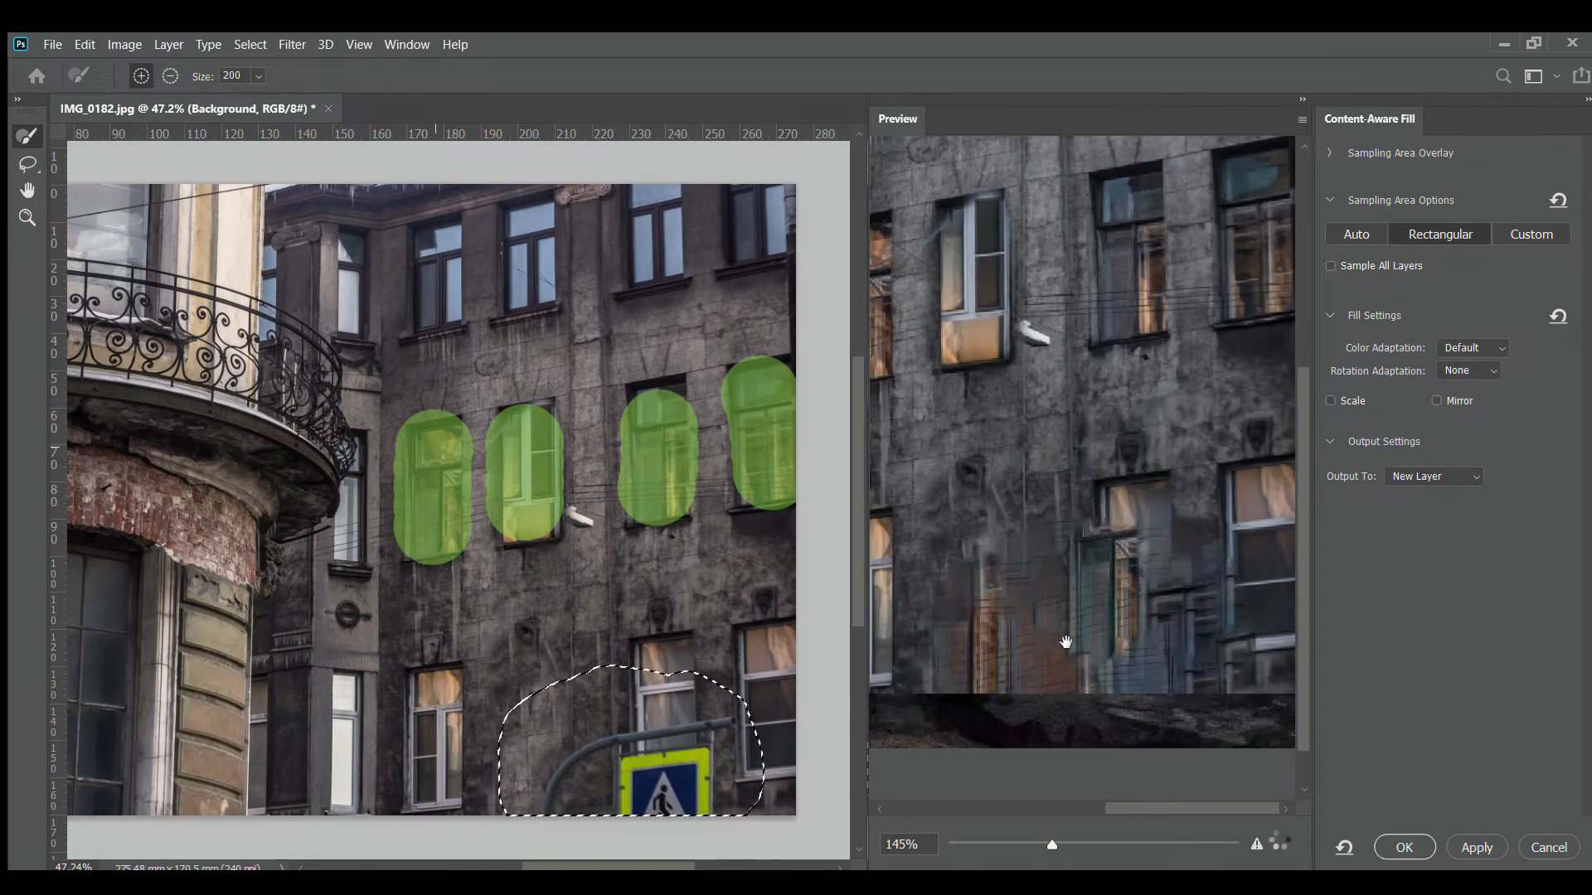
Step: Enable Scale and Mirror for the fill and raise Color Adaptation from None to Very High
{"action": "left_click", "coordinate": [1017, 844]}
{"action": "scroll", "coordinate": [1153, 679], "scroll_direction": "down", "scroll_amount": 4}
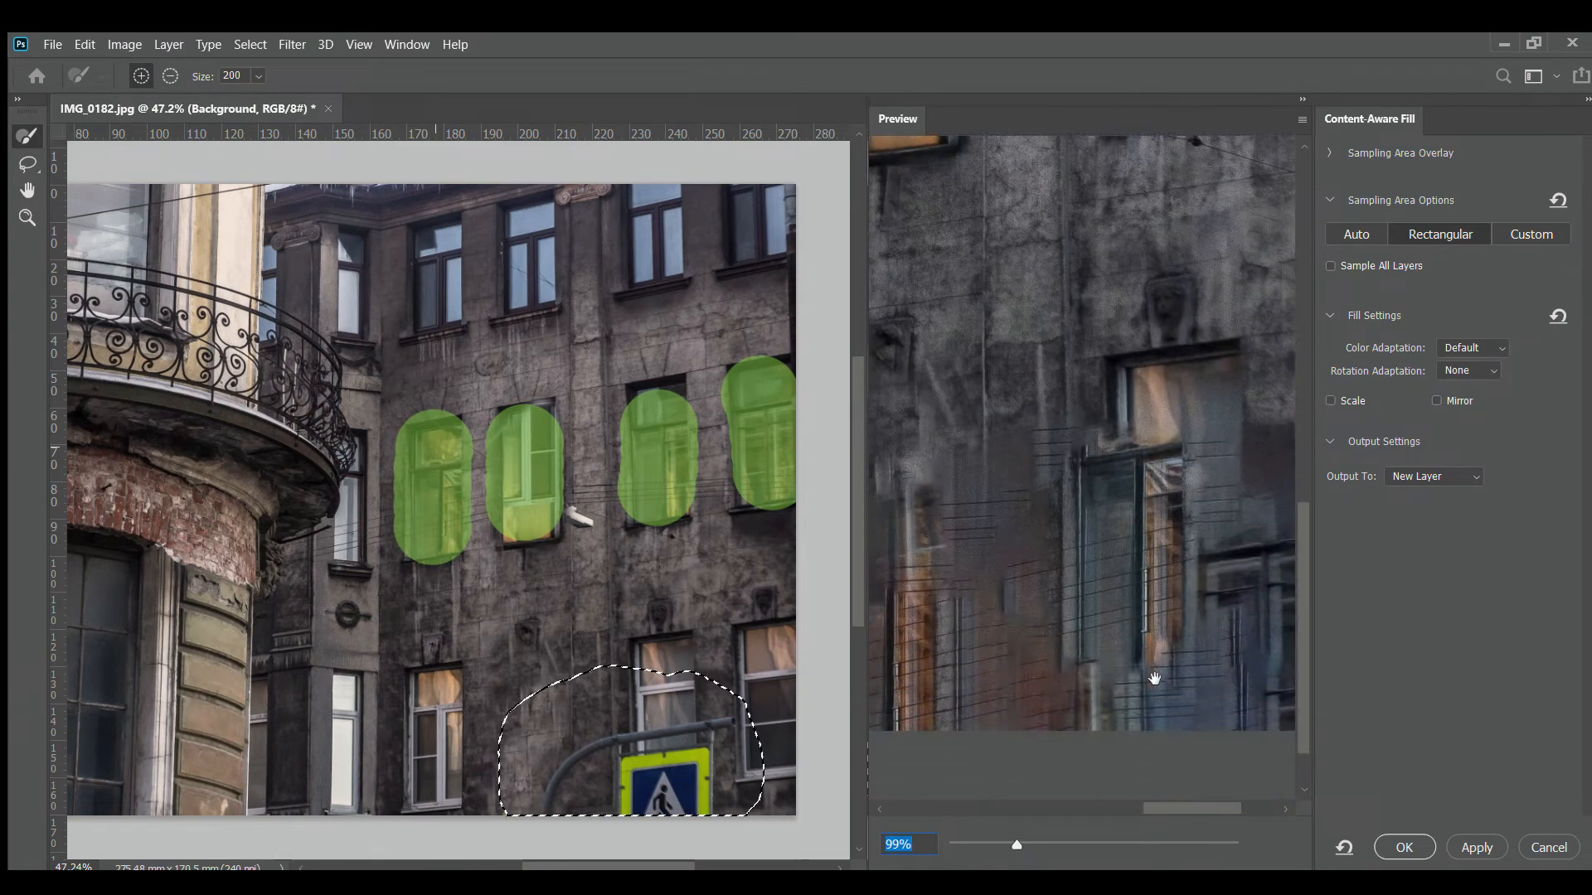
{"action": "left_click", "coordinate": [995, 843]}
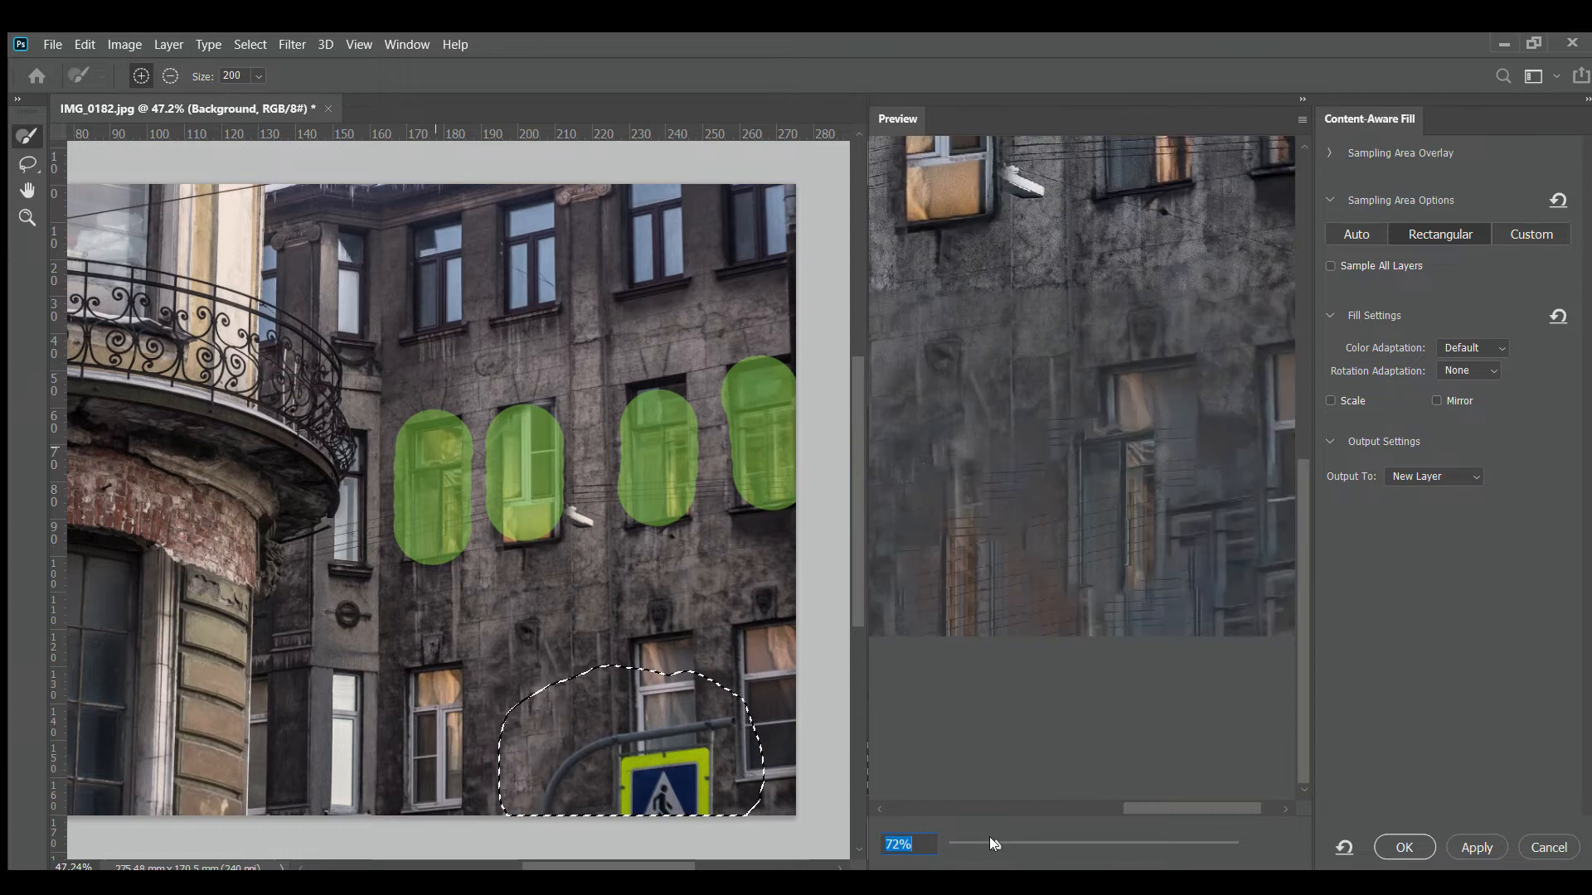
{"action": "left_click", "coordinate": [1463, 477]}
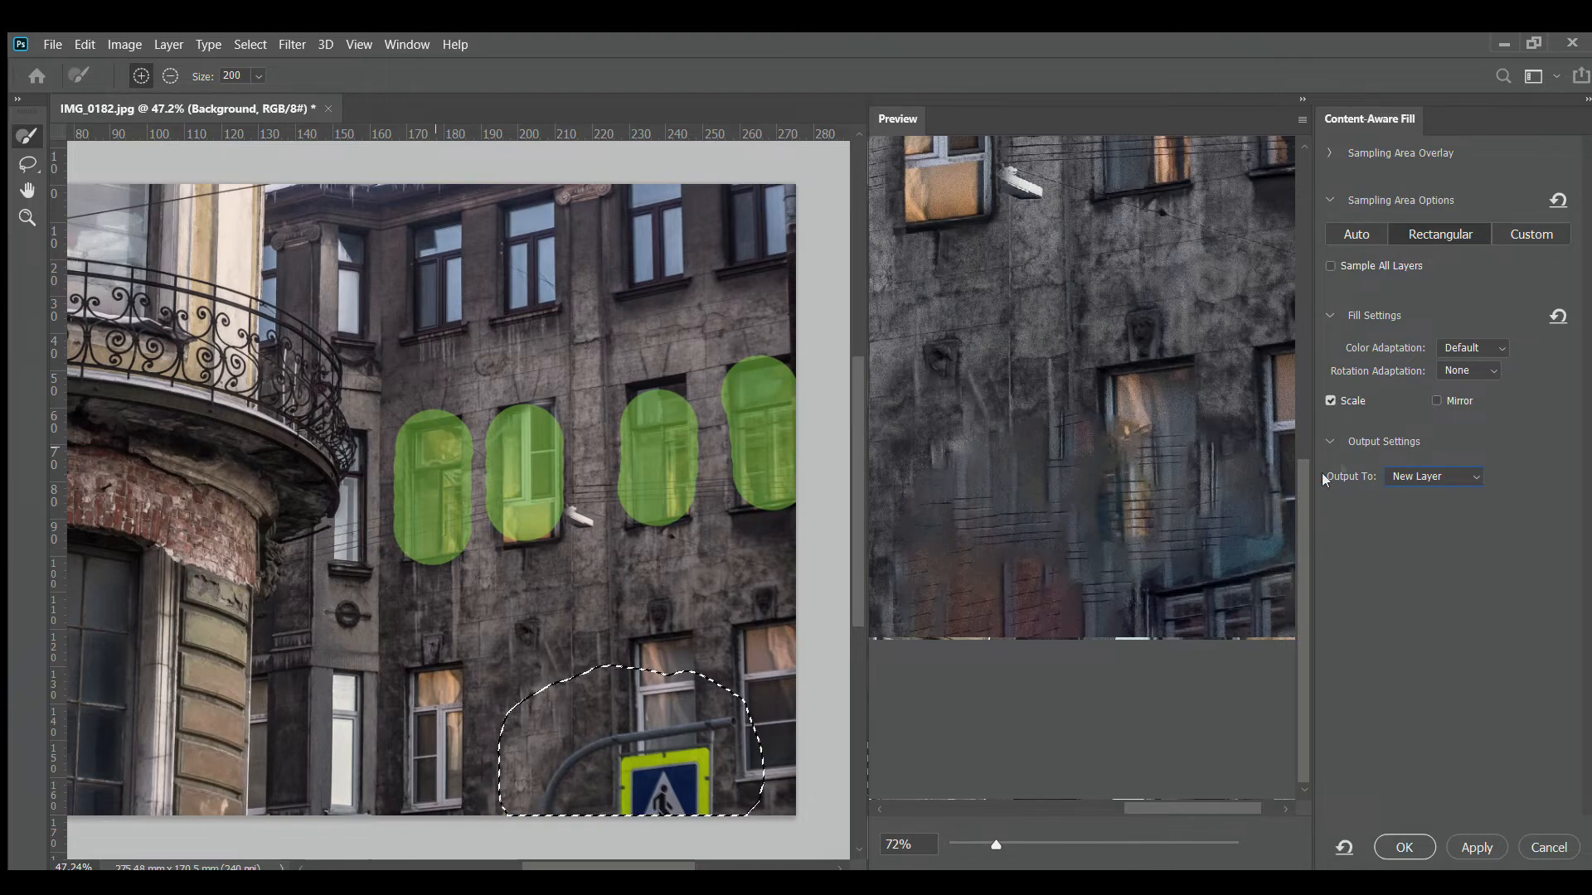
{"action": "left_click", "coordinate": [1432, 393]}
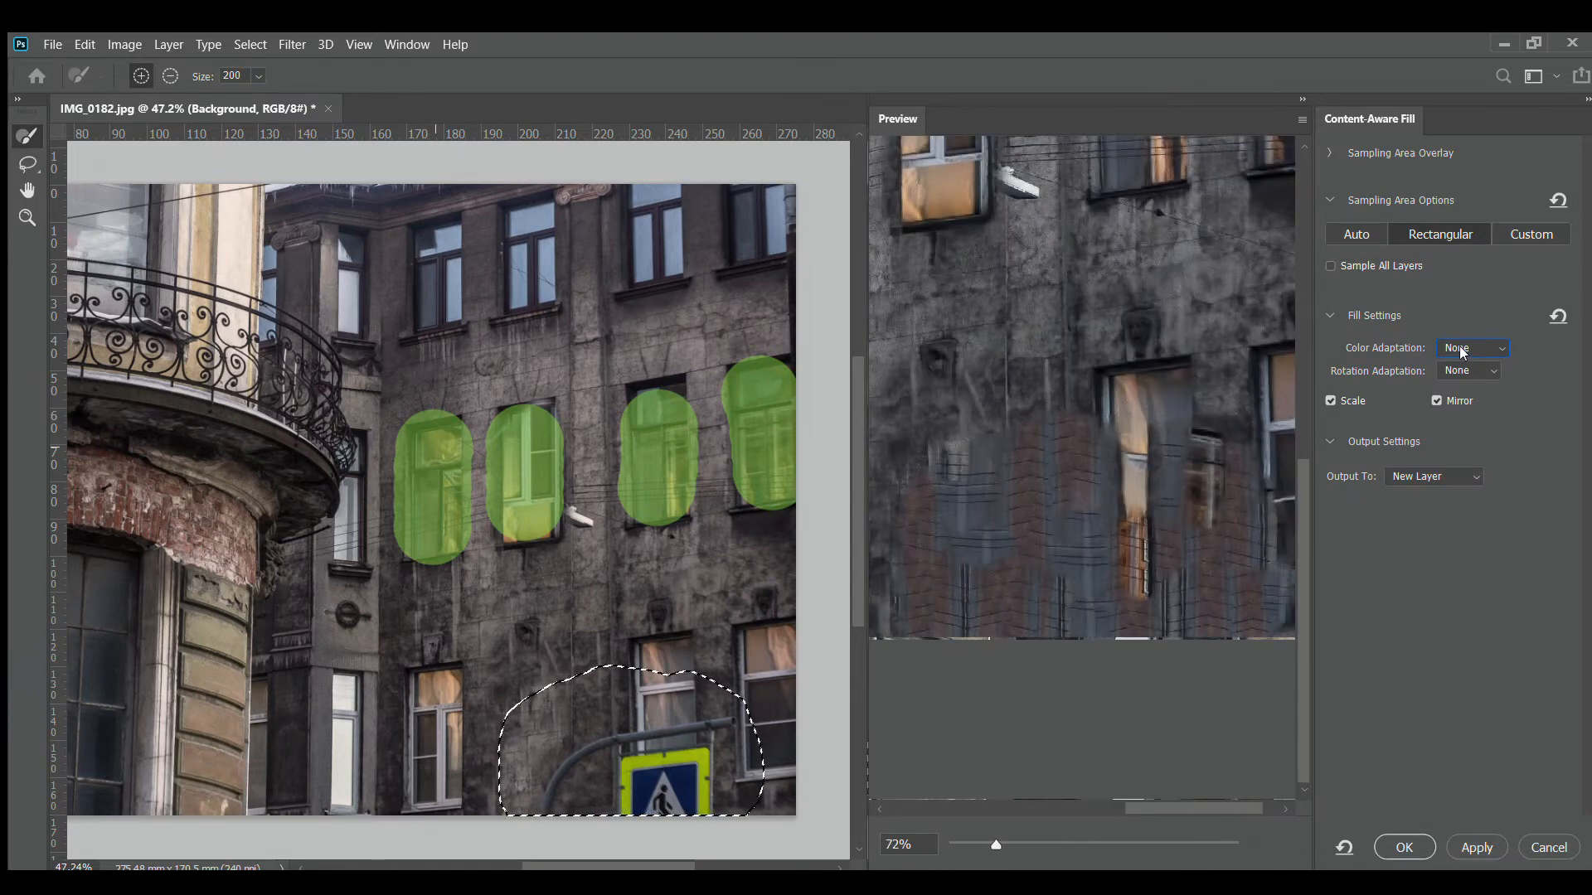
{"action": "key", "text": "Down"}
{"action": "key", "text": "Down"}
{"action": "key", "text": "Down"}
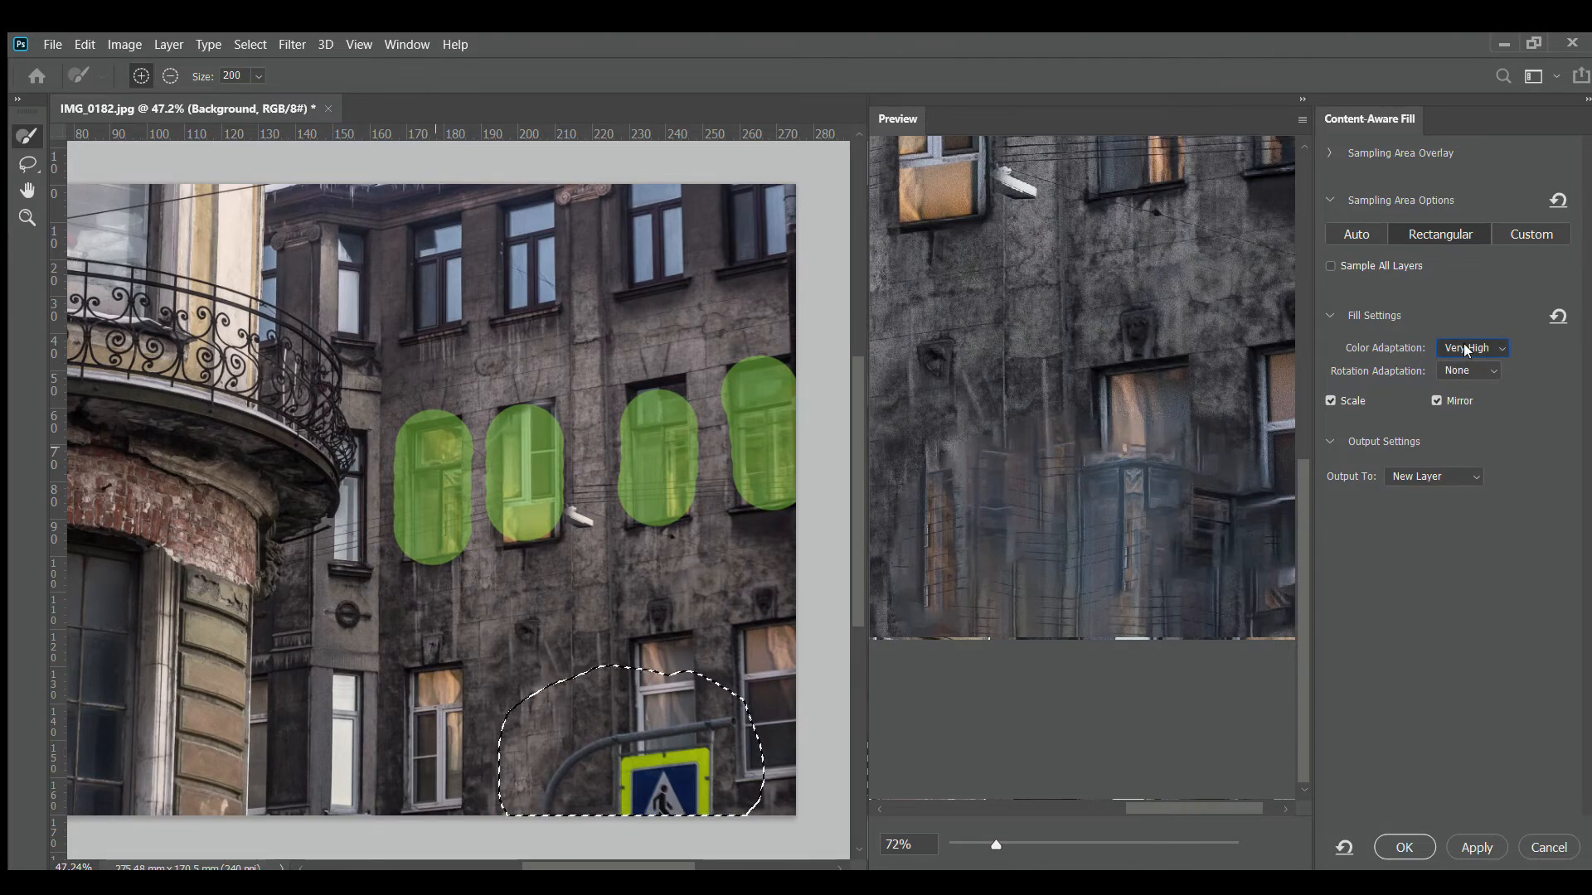
Step: Turn off Mirror and Scale and apply the content-aware fill to a new layer
{"action": "left_click", "coordinate": [1428, 395]}
{"action": "left_click", "coordinate": [1325, 398]}
{"action": "left_click", "coordinate": [1468, 837]}
{"action": "left_click", "coordinate": [1399, 844]}
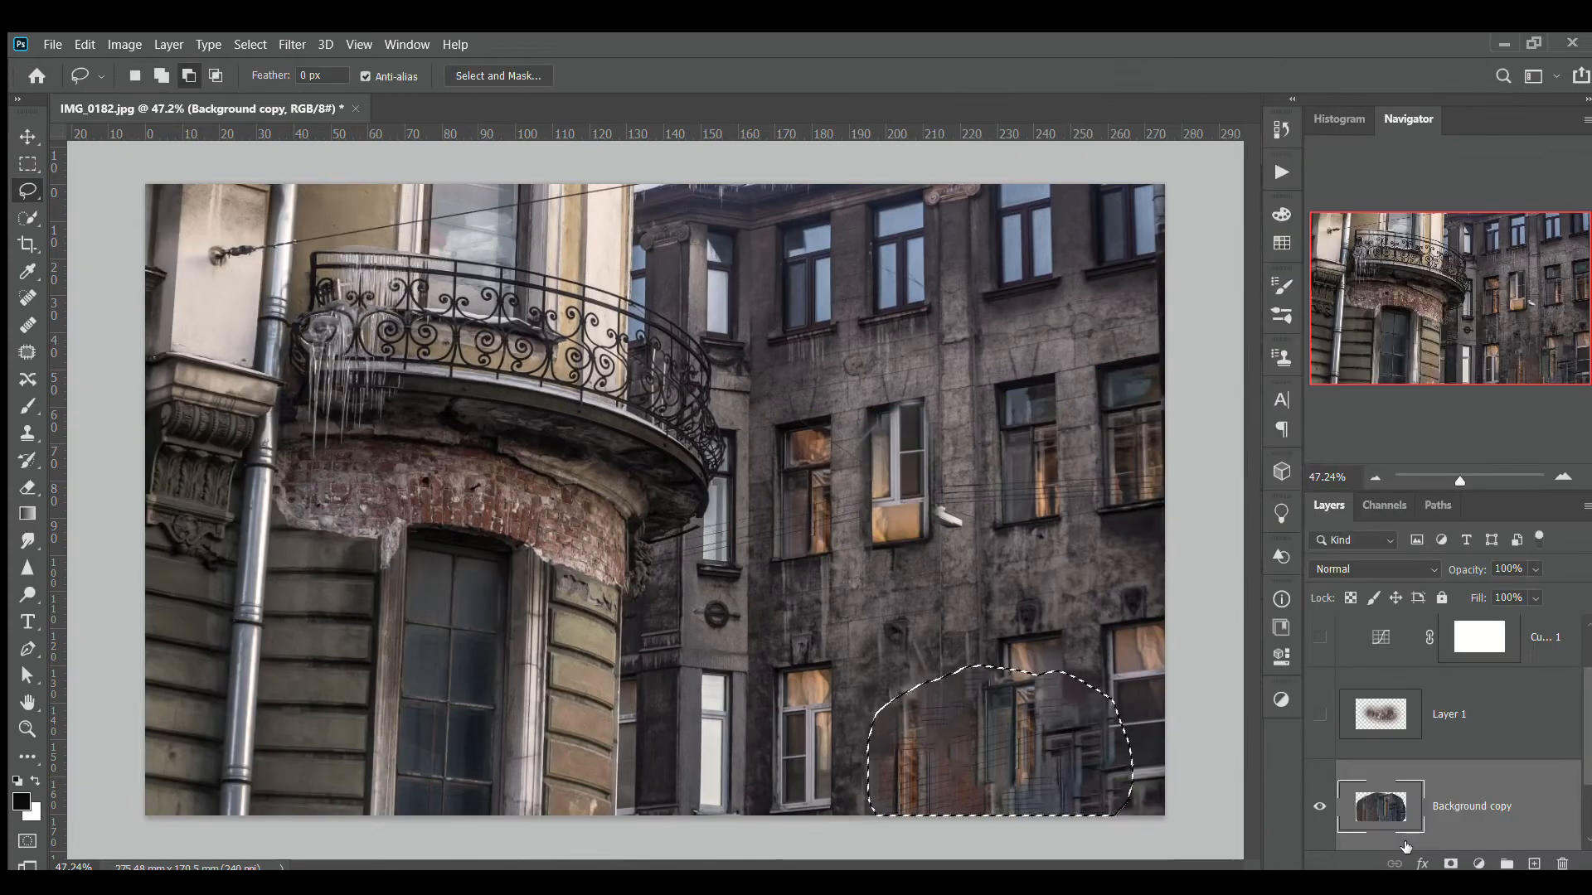
Step: Deselect, move the filled patch to the middle of the photo, enlarge it to about 188%, and delete its layer
{"action": "key", "text": "ctrl+d"}
{"action": "left_click", "coordinate": [27, 244]}
{"action": "key", "text": "v"}
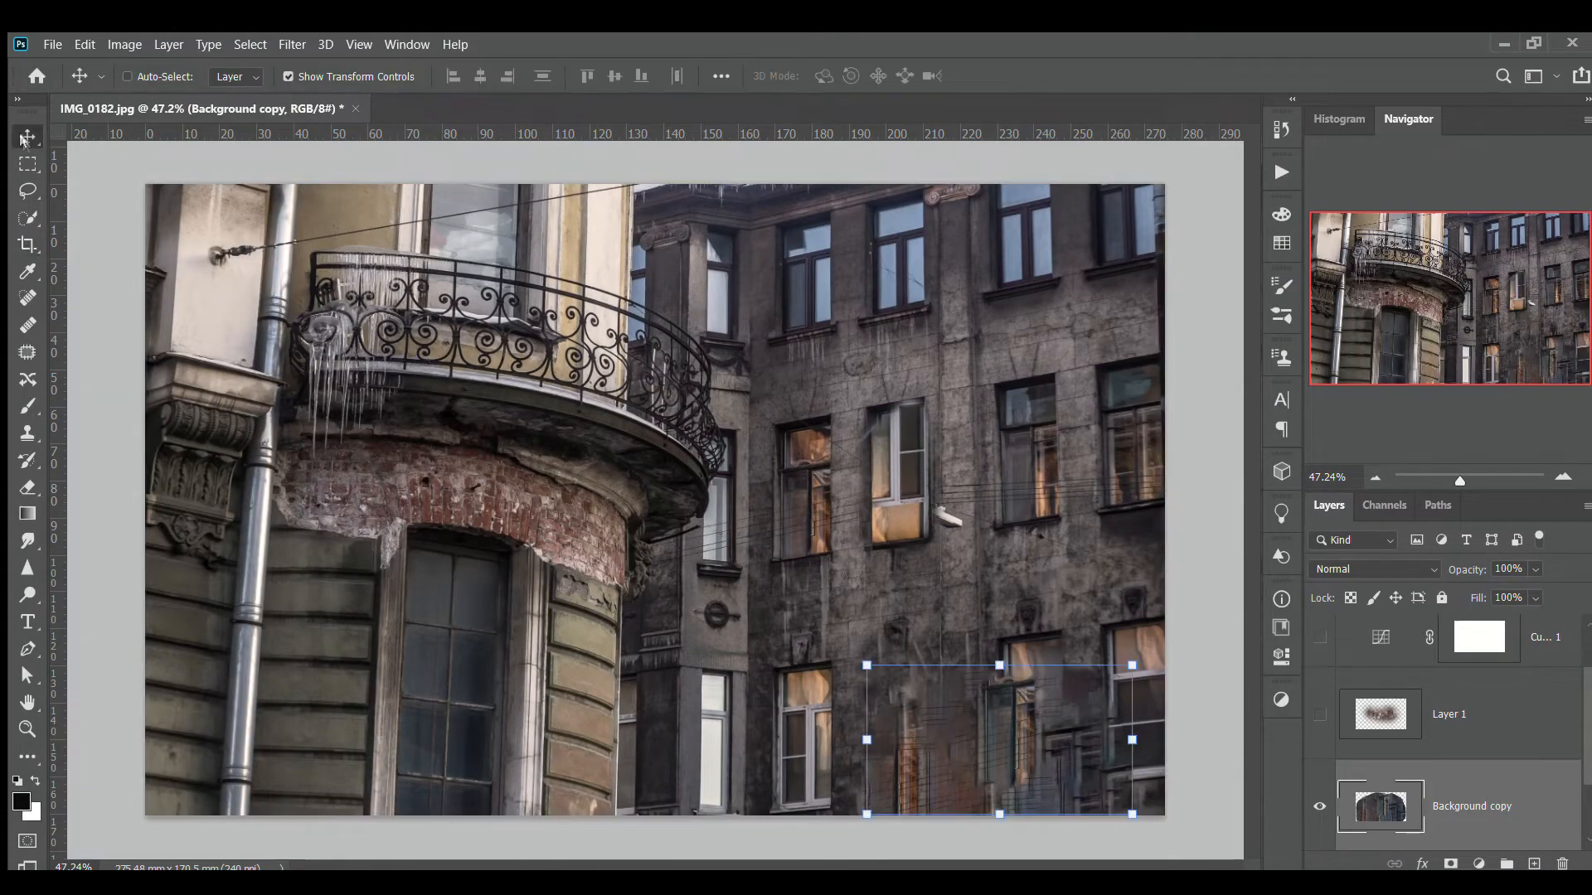
{"action": "left_click_drag", "start_coordinate": [1064, 753], "coordinate": [813, 541]}
{"action": "left_click_drag", "start_coordinate": [747, 453], "coordinate": [743, 320]}
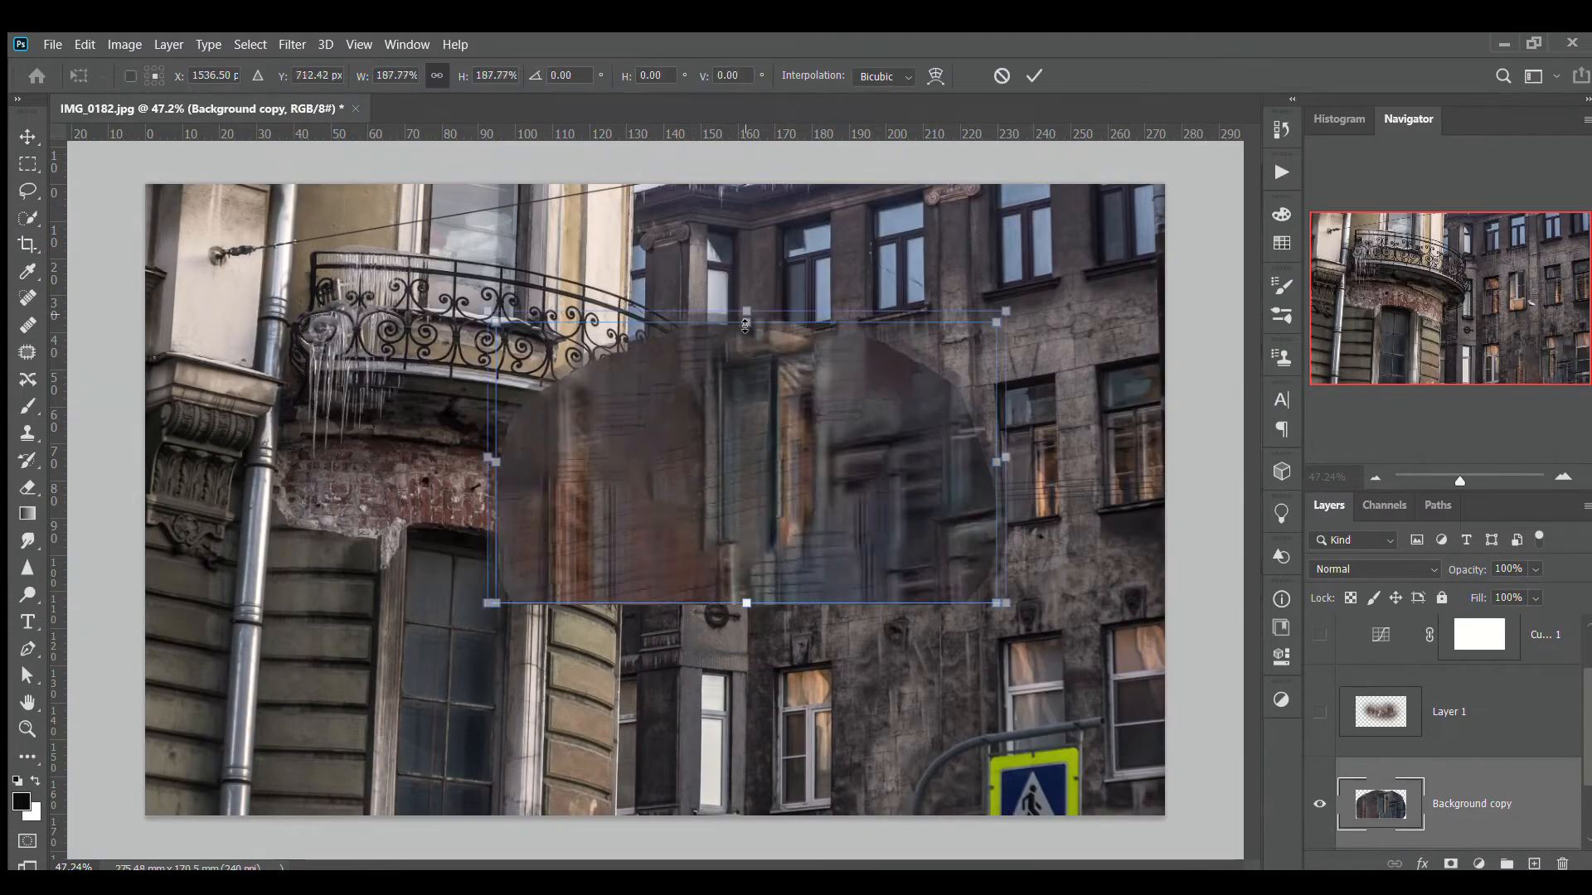
{"action": "left_click", "coordinate": [1491, 786]}
{"action": "key", "text": "Delete"}
Step: Lasso a large selection over the lower part of the photo, covering the brick facade, the grey building and the sign
{"action": "left_click", "coordinate": [27, 191]}
{"action": "mouse_move", "coordinate": [597, 815]}
{"action": "left_mouse_down"}
{"action": "mouse_move", "coordinate": [575, 537]}
{"action": "mouse_move", "coordinate": [1153, 746]}
{"action": "mouse_move", "coordinate": [309, 725]}
{"action": "mouse_move", "coordinate": [585, 574]}
{"action": "mouse_move", "coordinate": [321, 812]}
{"action": "mouse_move", "coordinate": [291, 782]}
{"action": "left_mouse_up"}
{"action": "left_click", "coordinate": [162, 76]}
{"action": "mouse_move", "coordinate": [301, 692]}
{"action": "left_mouse_down"}
{"action": "mouse_move", "coordinate": [277, 524]}
{"action": "mouse_move", "coordinate": [597, 443]}
{"action": "mouse_move", "coordinate": [896, 397]}
{"action": "mouse_move", "coordinate": [1153, 655]}
{"action": "mouse_move", "coordinate": [1157, 771]}
{"action": "left_mouse_up"}
Step: Open Content-Aware Fill for the large selection and clear the whole sampling area with a brush size of 3966
{"action": "left_click", "coordinate": [85, 44]}
{"action": "left_click", "coordinate": [213, 377]}
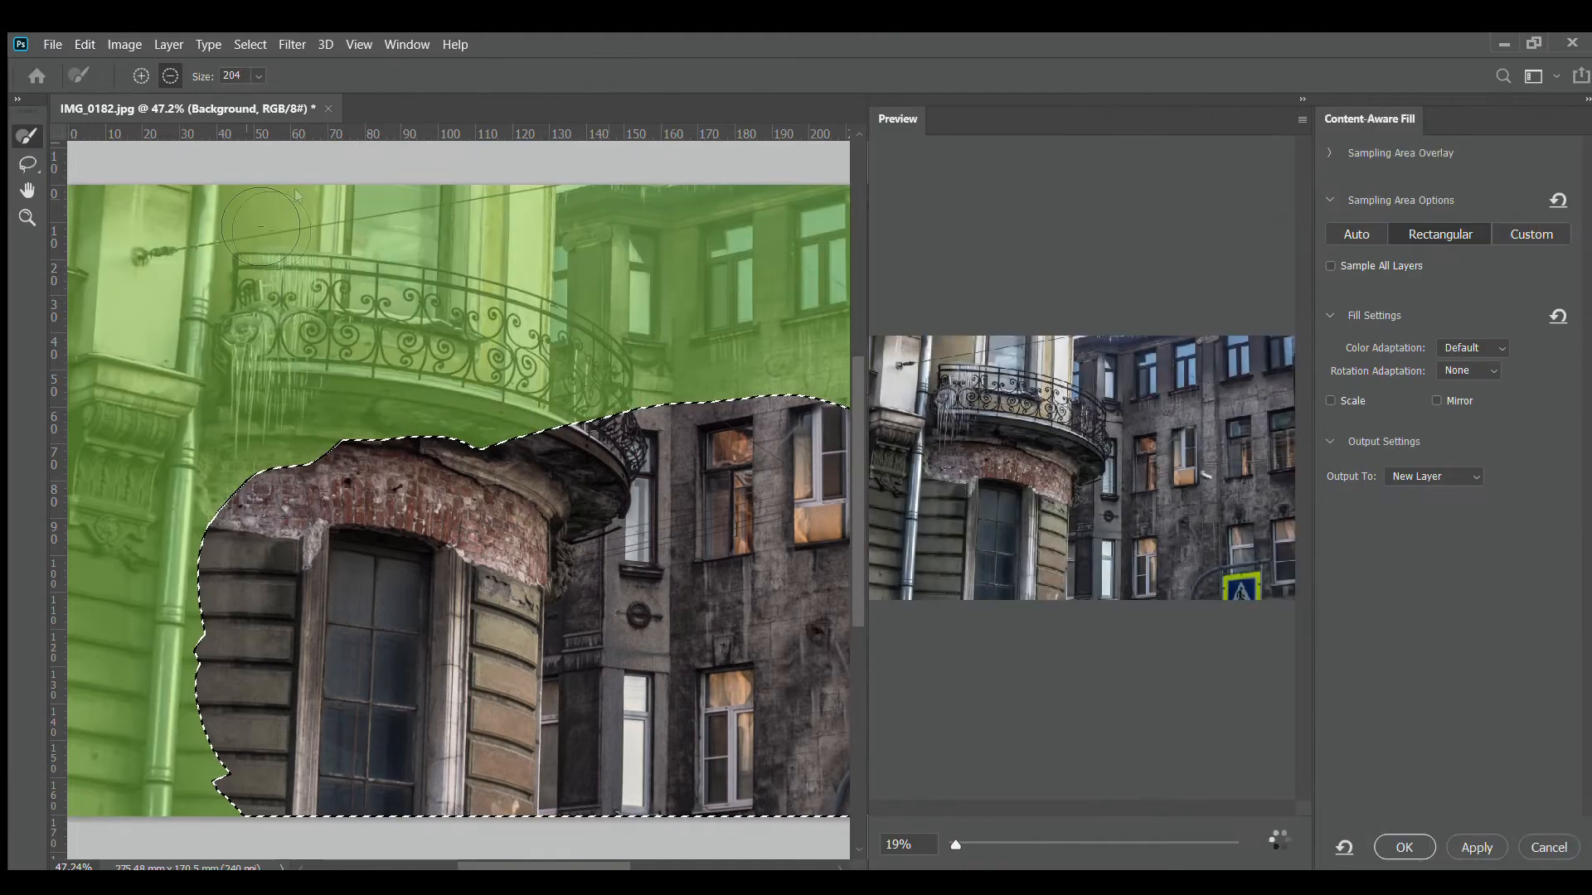
{"action": "left_click_drag", "start_coordinate": [203, 75], "coordinate": [323, 99]}
{"action": "left_click_drag", "start_coordinate": [281, 362], "coordinate": [844, 392]}
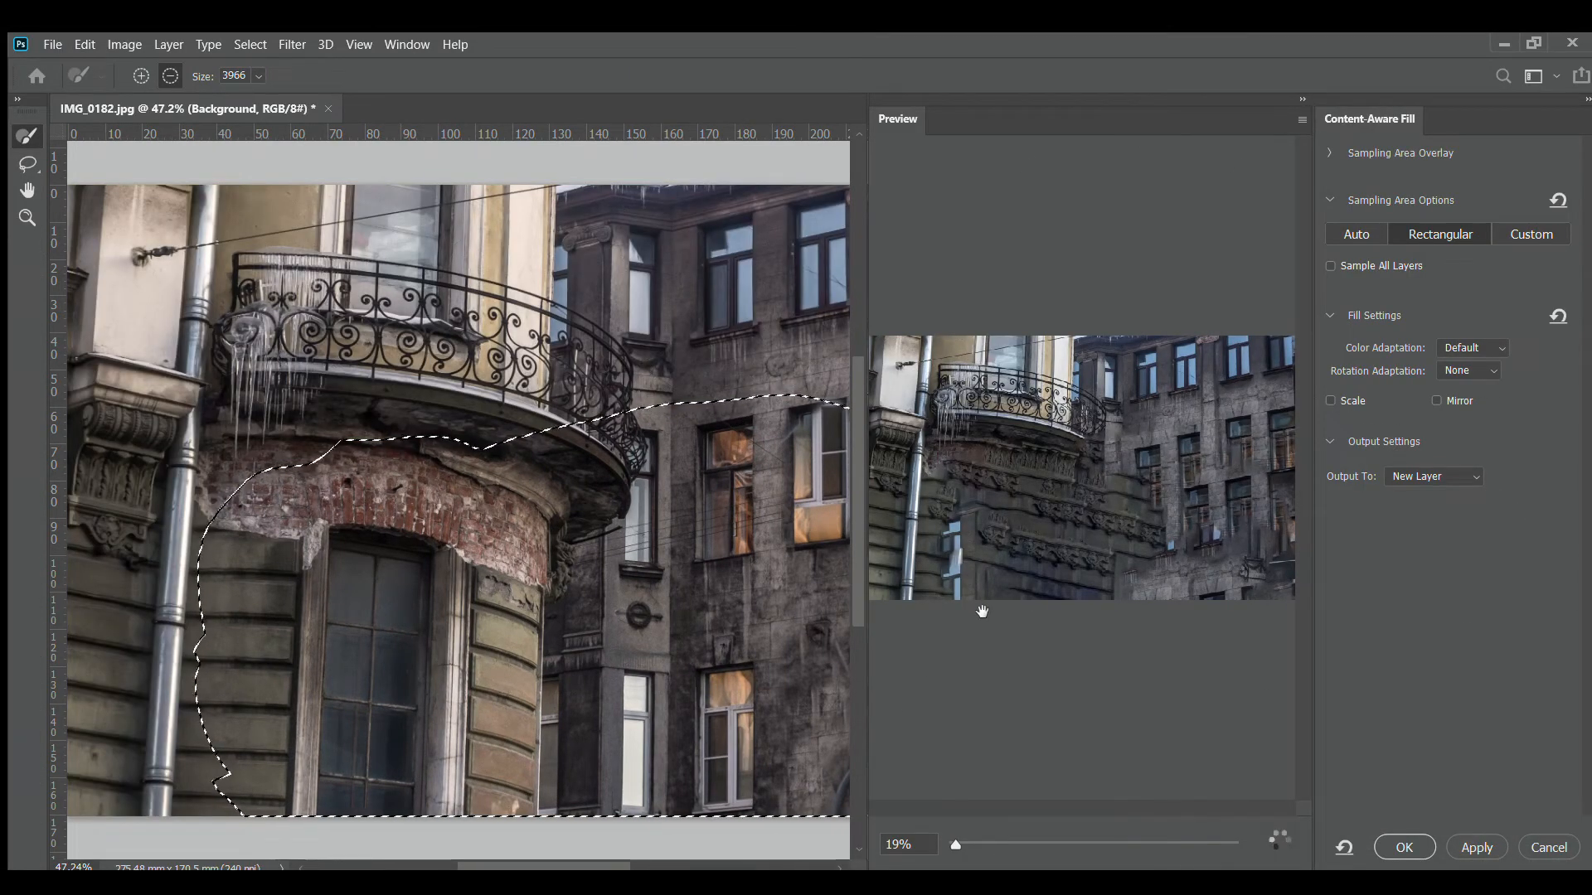
Step: Add the grey building's upper windows and two middle-row windows to the sampling area with a brush size of 92
{"action": "mouse_move", "coordinate": [604, 866]}
{"action": "left_mouse_down"}
{"action": "mouse_move", "coordinate": [668, 866]}
{"action": "mouse_move", "coordinate": [652, 866]}
{"action": "left_mouse_up"}
{"action": "mouse_move", "coordinate": [208, 76]}
{"action": "left_mouse_down"}
{"action": "mouse_move", "coordinate": [195, 96]}
{"action": "mouse_move", "coordinate": [211, 96]}
{"action": "left_mouse_up"}
{"action": "left_click", "coordinate": [141, 76]}
{"action": "mouse_move", "coordinate": [520, 317]}
{"action": "left_mouse_down"}
{"action": "mouse_move", "coordinate": [512, 252]}
{"action": "mouse_move", "coordinate": [511, 331]}
{"action": "mouse_move", "coordinate": [536, 325]}
{"action": "mouse_move", "coordinate": [511, 237]}
{"action": "left_mouse_up"}
{"action": "mouse_move", "coordinate": [593, 315]}
{"action": "left_mouse_down"}
{"action": "mouse_move", "coordinate": [600, 238]}
{"action": "mouse_move", "coordinate": [626, 221]}
{"action": "mouse_move", "coordinate": [604, 314]}
{"action": "left_mouse_up"}
{"action": "mouse_move", "coordinate": [721, 286]}
{"action": "left_mouse_down"}
{"action": "mouse_move", "coordinate": [731, 203]}
{"action": "mouse_move", "coordinate": [750, 282]}
{"action": "left_mouse_up"}
{"action": "mouse_move", "coordinate": [733, 440]}
{"action": "left_mouse_down"}
{"action": "mouse_move", "coordinate": [738, 390]}
{"action": "mouse_move", "coordinate": [740, 408]}
{"action": "mouse_move", "coordinate": [720, 386]}
{"action": "left_mouse_up"}
{"action": "left_click_drag", "start_coordinate": [427, 344], "coordinate": [426, 235]}
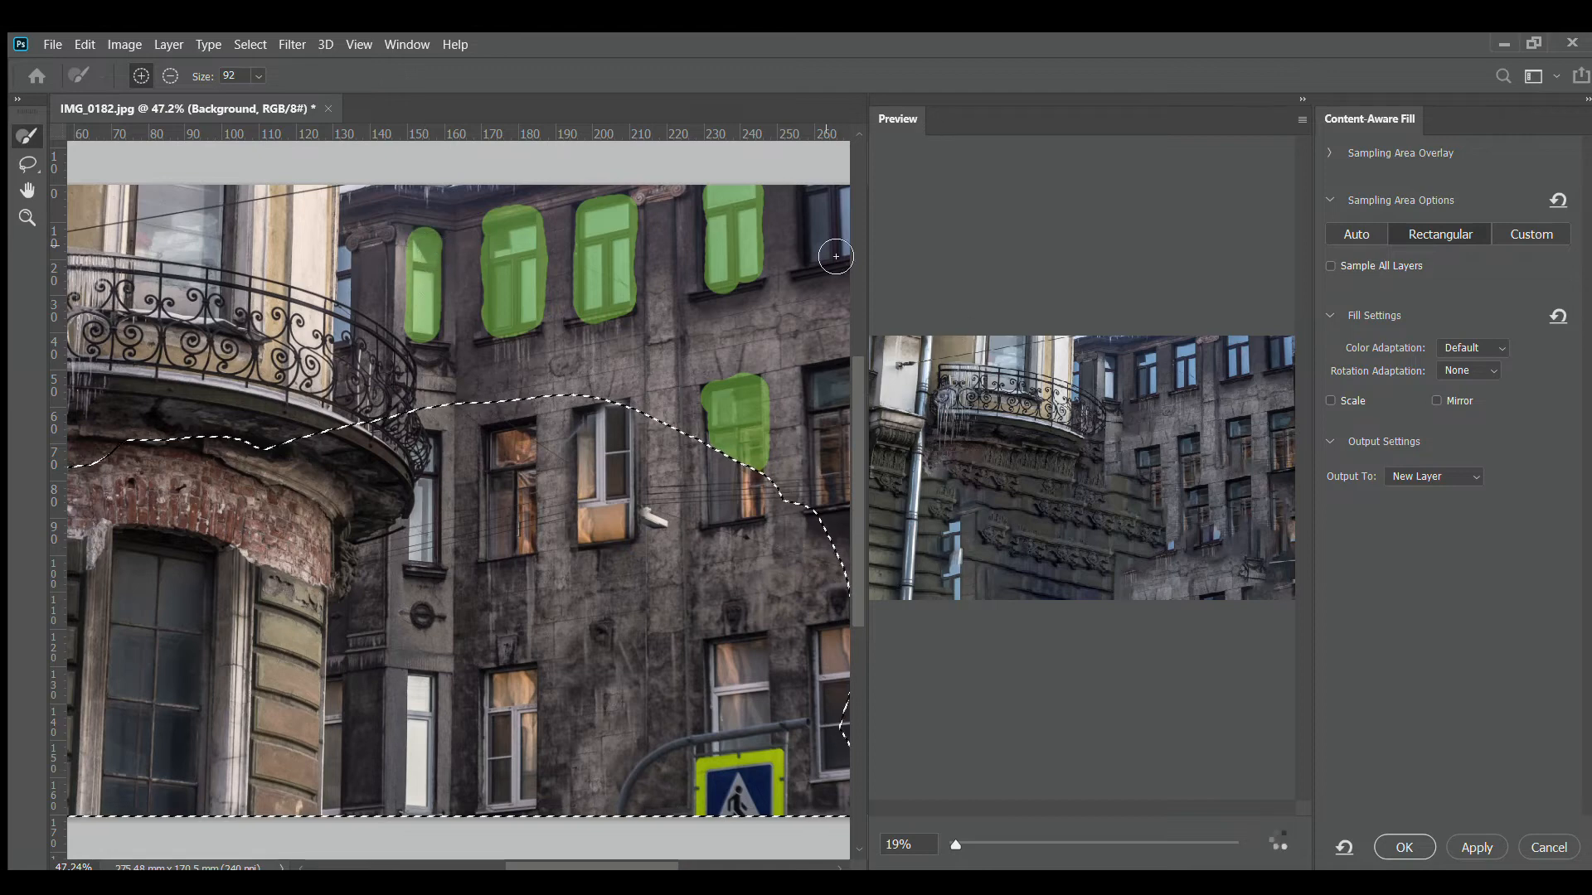
{"action": "scroll", "coordinate": [836, 256], "scroll_direction": "right", "scroll_amount": 5}
{"action": "mouse_move", "coordinate": [581, 267]}
{"action": "left_mouse_down"}
{"action": "mouse_move", "coordinate": [552, 203]}
{"action": "mouse_move", "coordinate": [585, 193]}
{"action": "left_mouse_up"}
{"action": "mouse_move", "coordinate": [569, 501]}
{"action": "left_mouse_down"}
{"action": "mouse_move", "coordinate": [585, 374]}
{"action": "mouse_move", "coordinate": [592, 496]}
{"action": "mouse_move", "coordinate": [590, 371]}
{"action": "left_mouse_up"}
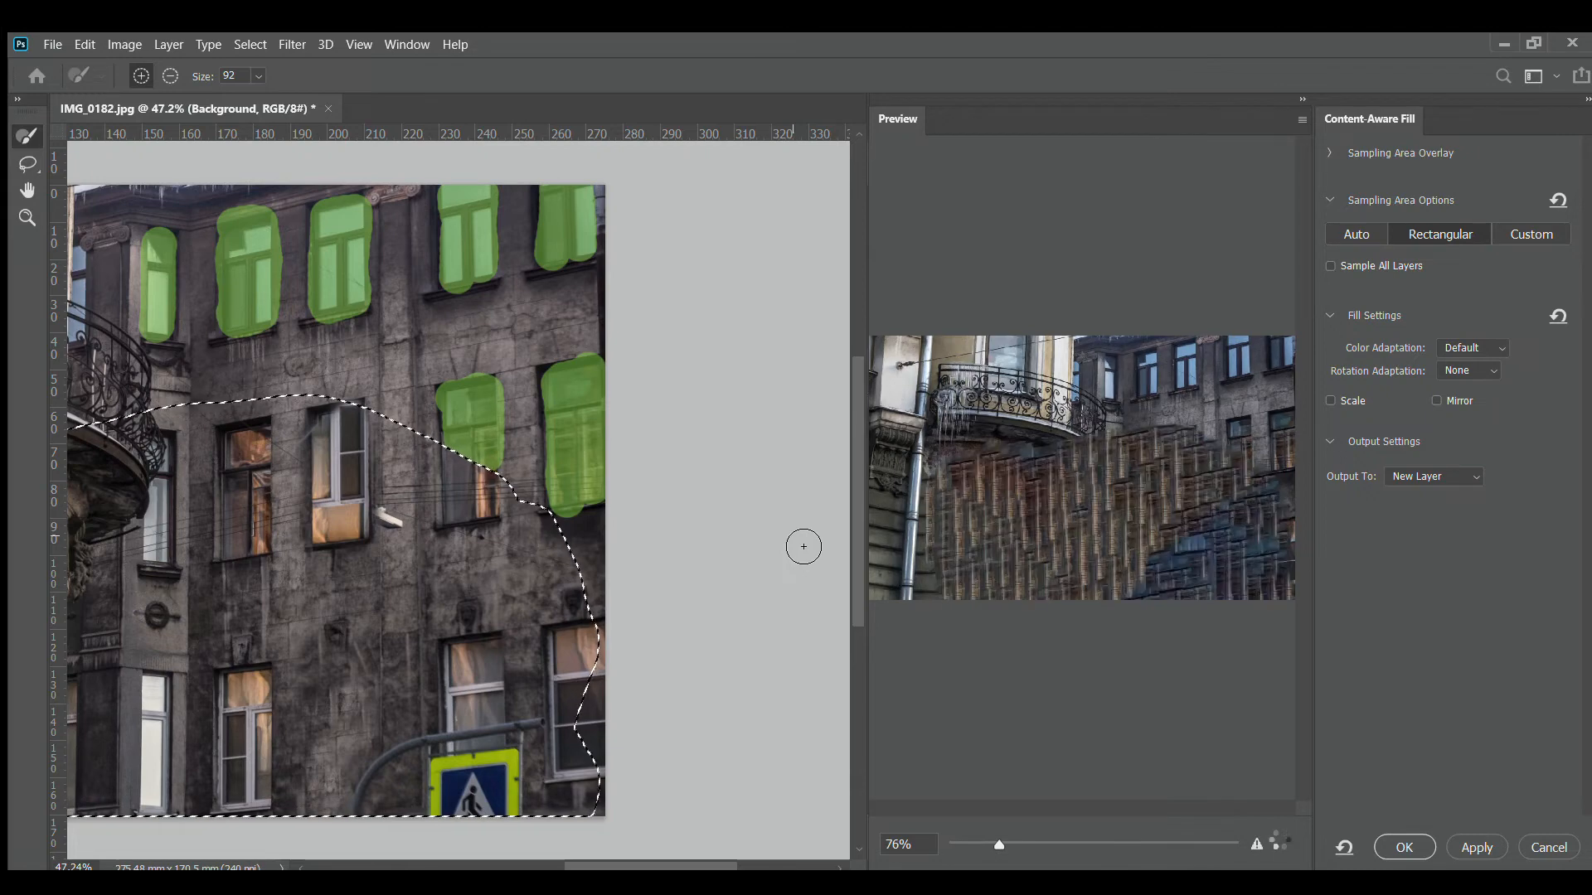
Step: Zoom out the Content-Aware Fill preview and enable the Scale fill option
{"action": "left_click_drag", "start_coordinate": [999, 844], "coordinate": [961, 837]}
{"action": "left_click", "coordinate": [1332, 400]}
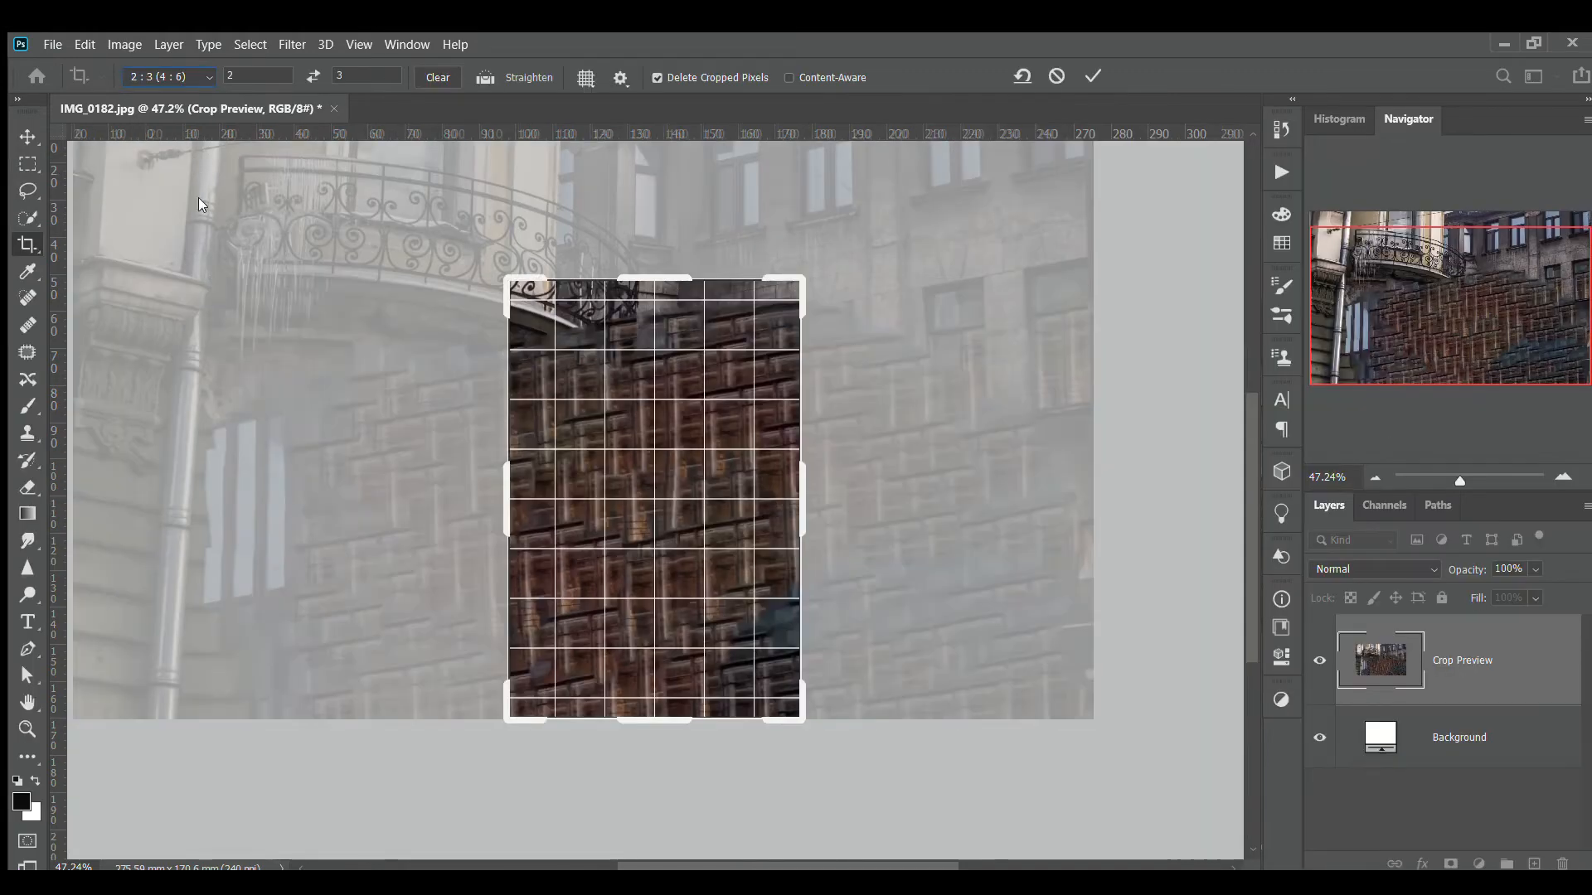
Step: Switch the crop to a 3:2 landscape ratio, enlarge it to the photo's right side, and turn off Delete Cropped Pixels
{"action": "left_click", "coordinate": [311, 77]}
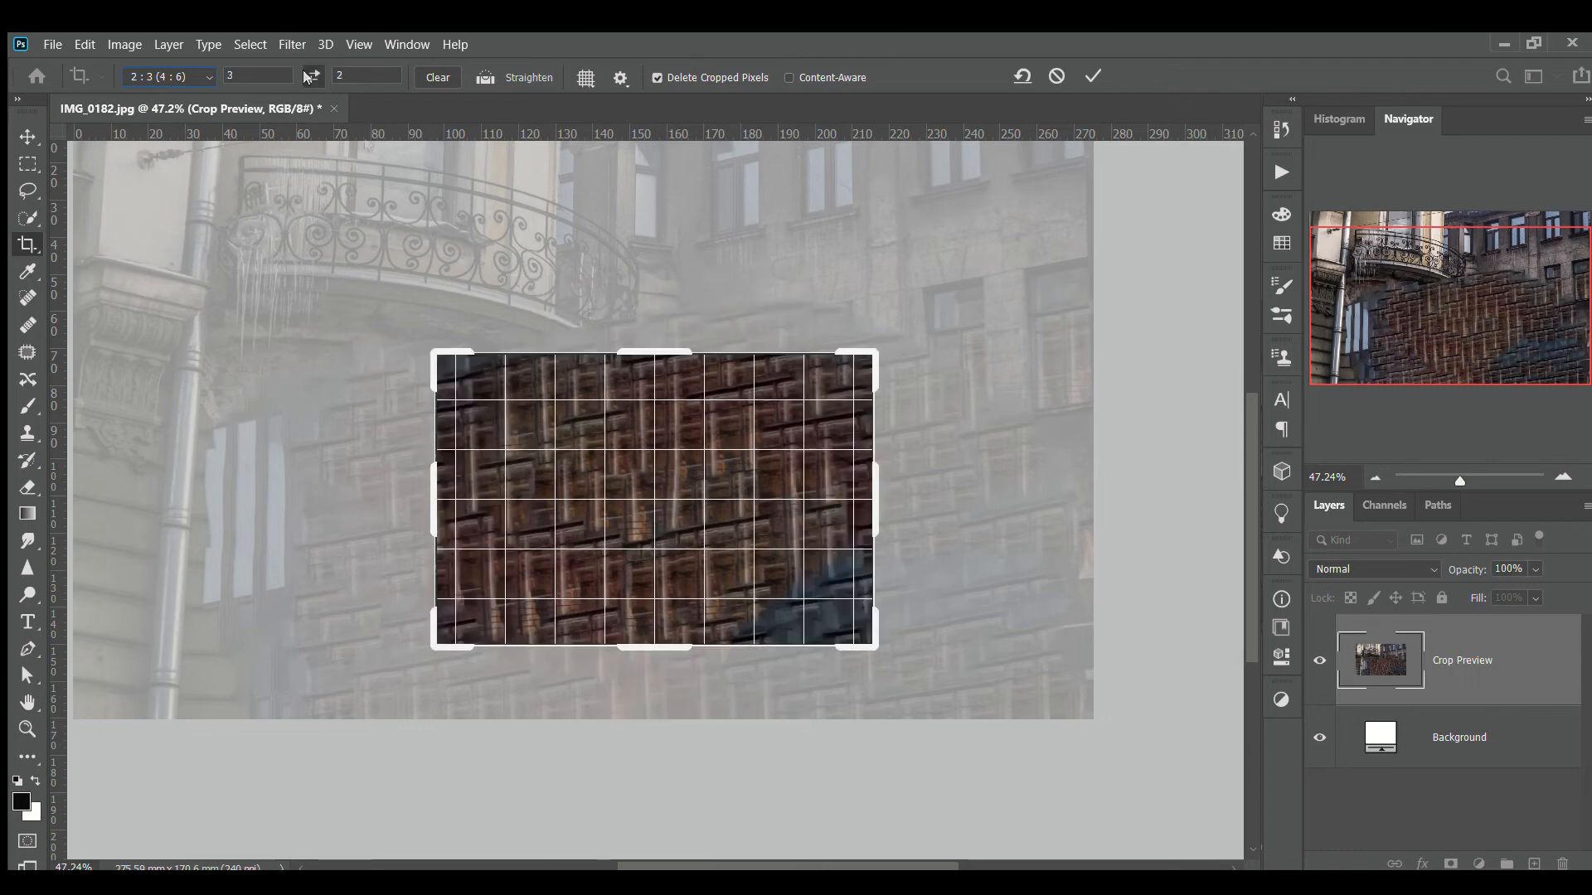
{"action": "left_click_drag", "start_coordinate": [655, 646], "coordinate": [663, 790]}
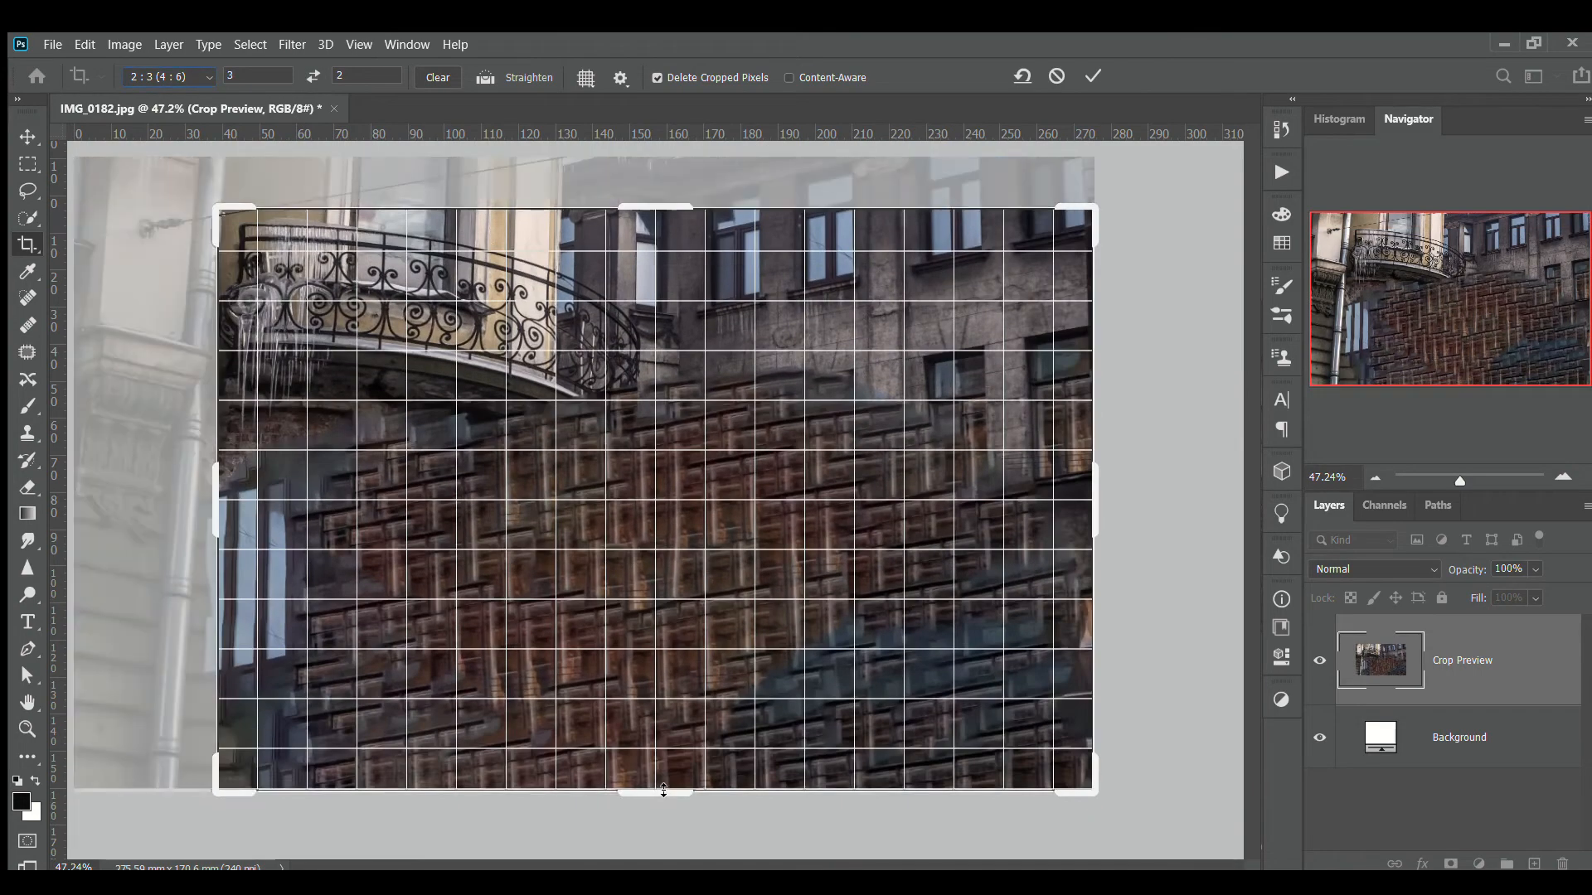
{"action": "left_click", "coordinate": [688, 77]}
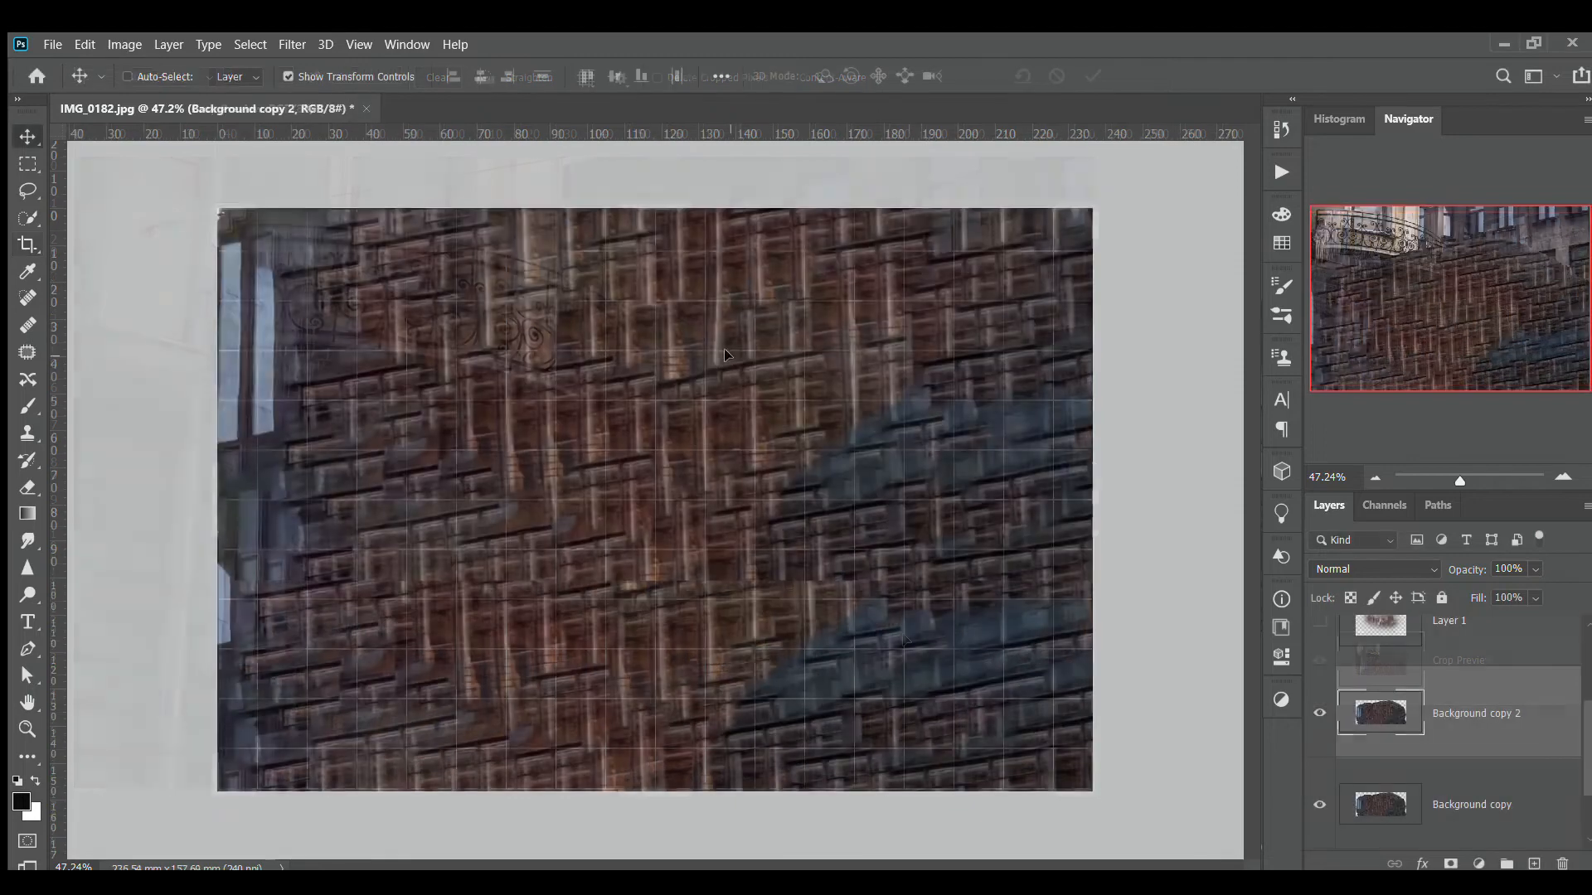
Step: Shift the Background copy 2 texture upward to cover the upper part of the canvas and place its layer below Background copy
{"action": "left_click_drag", "start_coordinate": [737, 350], "coordinate": [758, 313]}
{"action": "left_click_drag", "start_coordinate": [1444, 826], "coordinate": [1446, 831]}
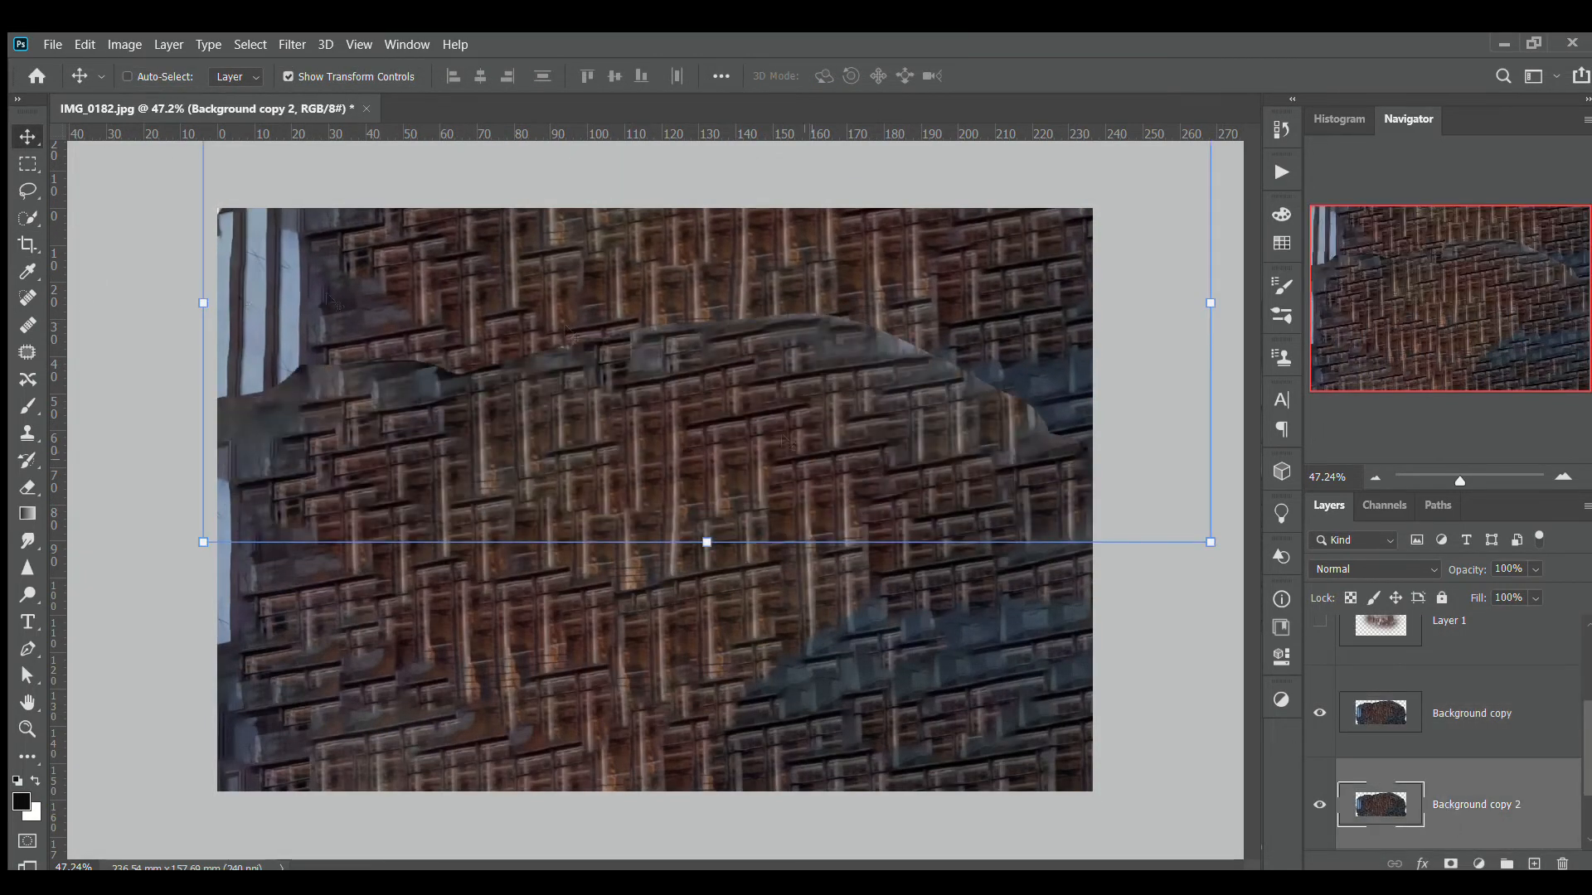
Step: Add a layer mask, set the brush to size 300 and 47% opacity, and move the mask onto the Background copy layer
{"action": "left_click", "coordinate": [1451, 864]}
{"action": "key", "text": "b"}
{"action": "key", "text": "]"}
{"action": "key", "text": "]"}
{"action": "key", "text": "]"}
{"action": "key", "text": "]"}
{"action": "key", "text": "]"}
{"action": "key", "text": "]"}
{"action": "key", "text": "]"}
{"action": "key", "text": "]"}
{"action": "key", "text": "]"}
{"action": "key", "text": "]"}
{"action": "key", "text": "]"}
{"action": "key", "text": "]"}
{"action": "key", "text": "]"}
{"action": "key", "text": "]"}
{"action": "left_click_drag", "start_coordinate": [407, 80], "coordinate": [364, 82]}
{"action": "left_click_drag", "start_coordinate": [528, 353], "coordinate": [786, 384]}
{"action": "key", "text": "ctrl+z"}
{"action": "left_click_drag", "start_coordinate": [1479, 805], "coordinate": [1479, 715]}
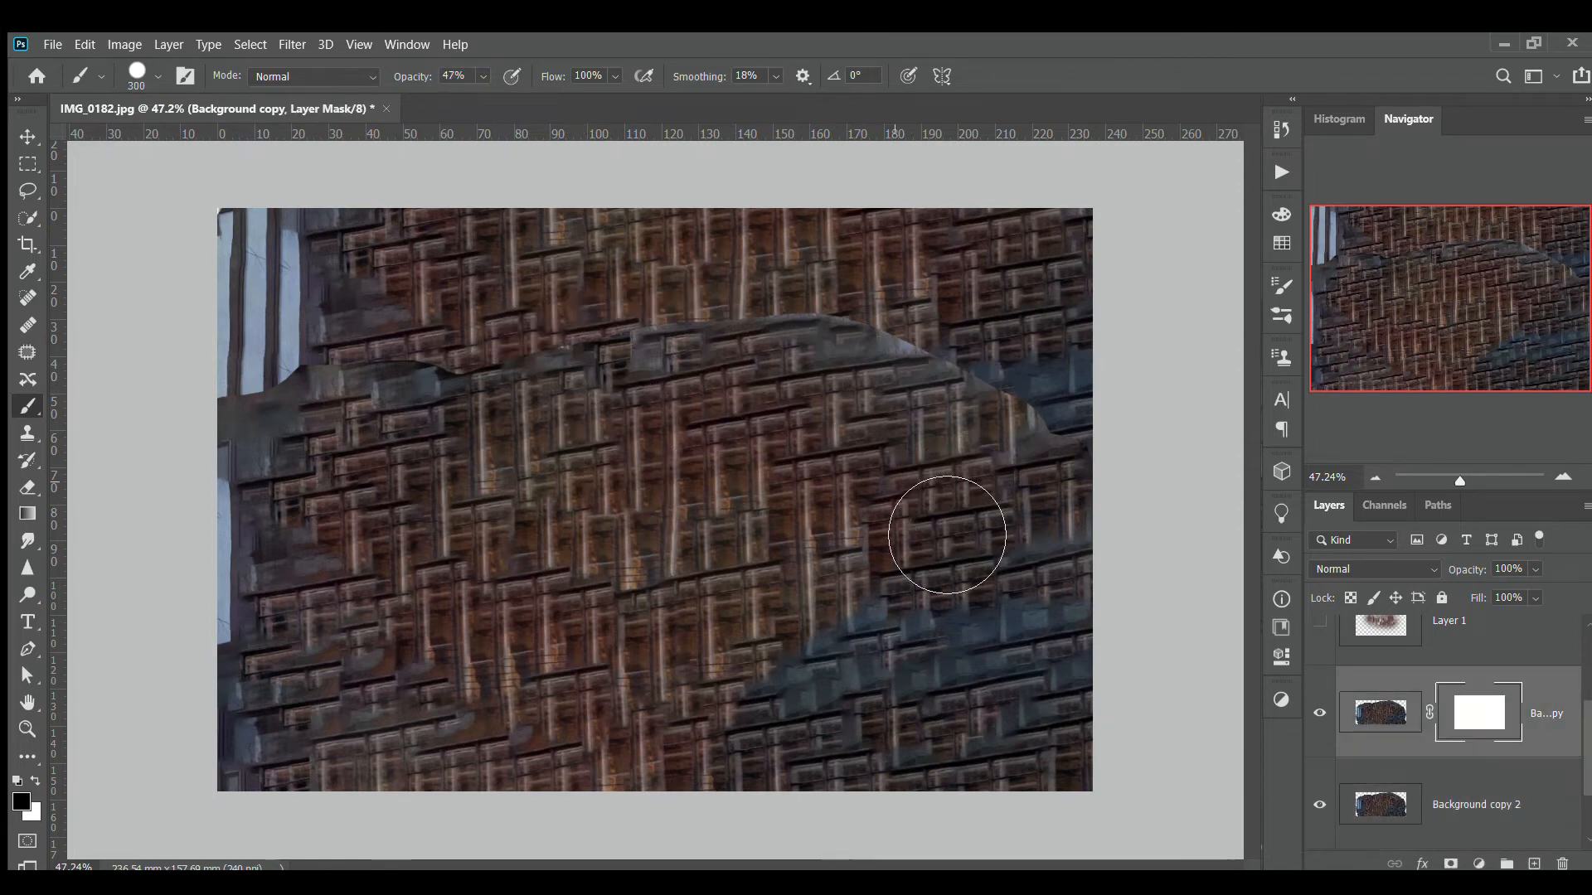
Step: Soften the brush and paint black on the Background copy mask along the curved seam between the two brick textures
{"action": "key", "text": "shift+["}
{"action": "key", "text": "shift+["}
{"action": "key", "text": "shift+["}
{"action": "key", "text": "shift+["}
{"action": "mouse_move", "coordinate": [727, 379]}
{"action": "left_mouse_down"}
{"action": "mouse_move", "coordinate": [809, 365]}
{"action": "mouse_move", "coordinate": [1036, 415]}
{"action": "mouse_move", "coordinate": [587, 389]}
{"action": "left_mouse_up"}
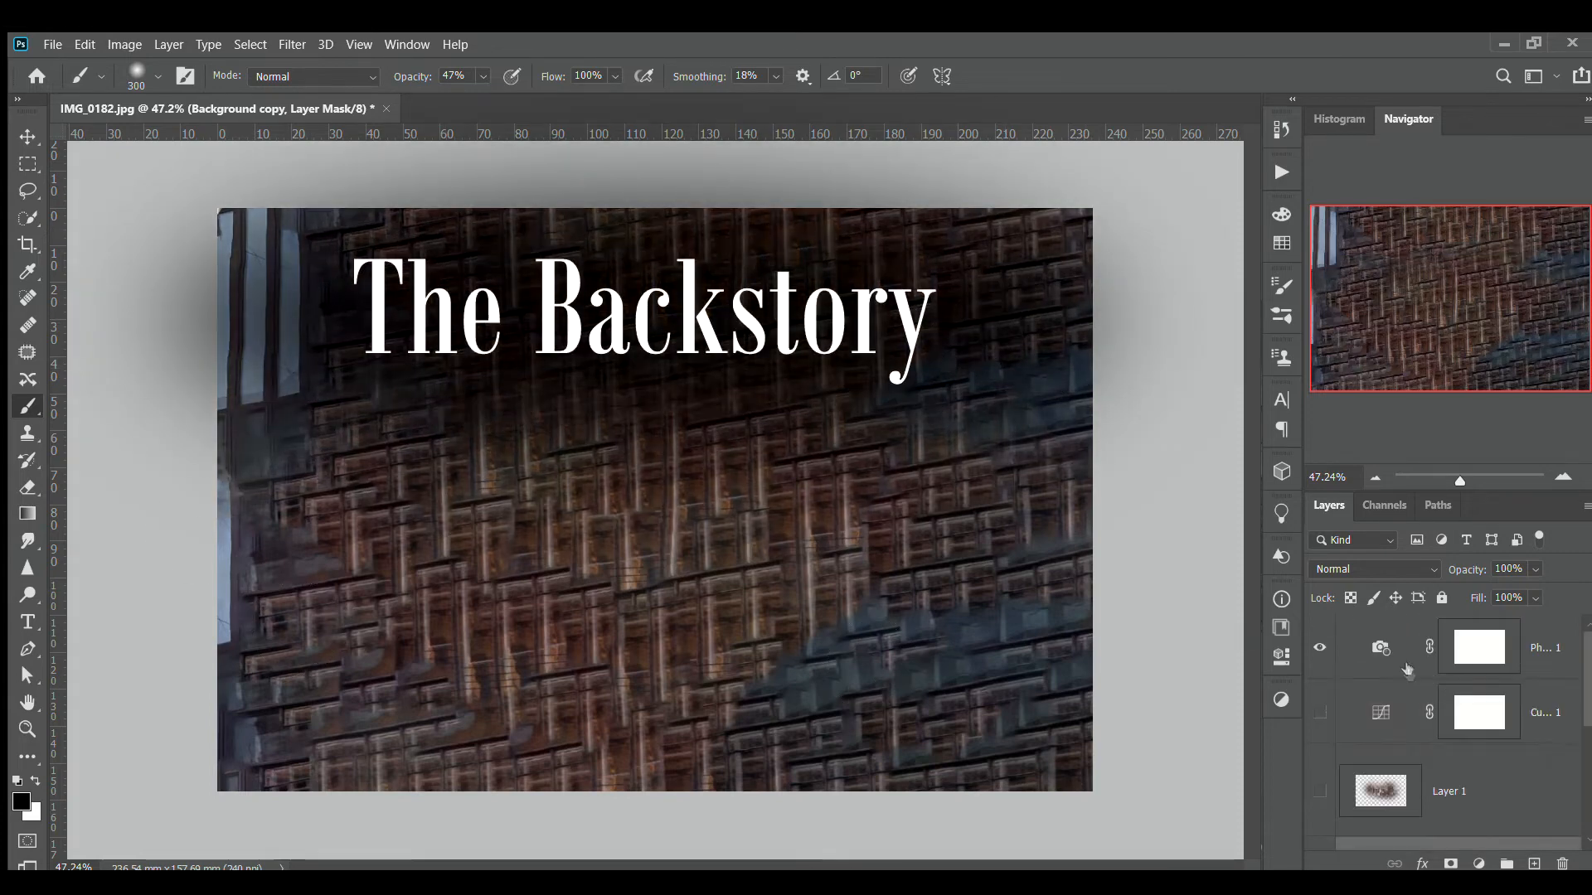
Step: Show the Curves 1 layer, then invert the Curves 2 mask and paint white over the wall's centre and left side
{"action": "left_click", "coordinate": [1320, 712]}
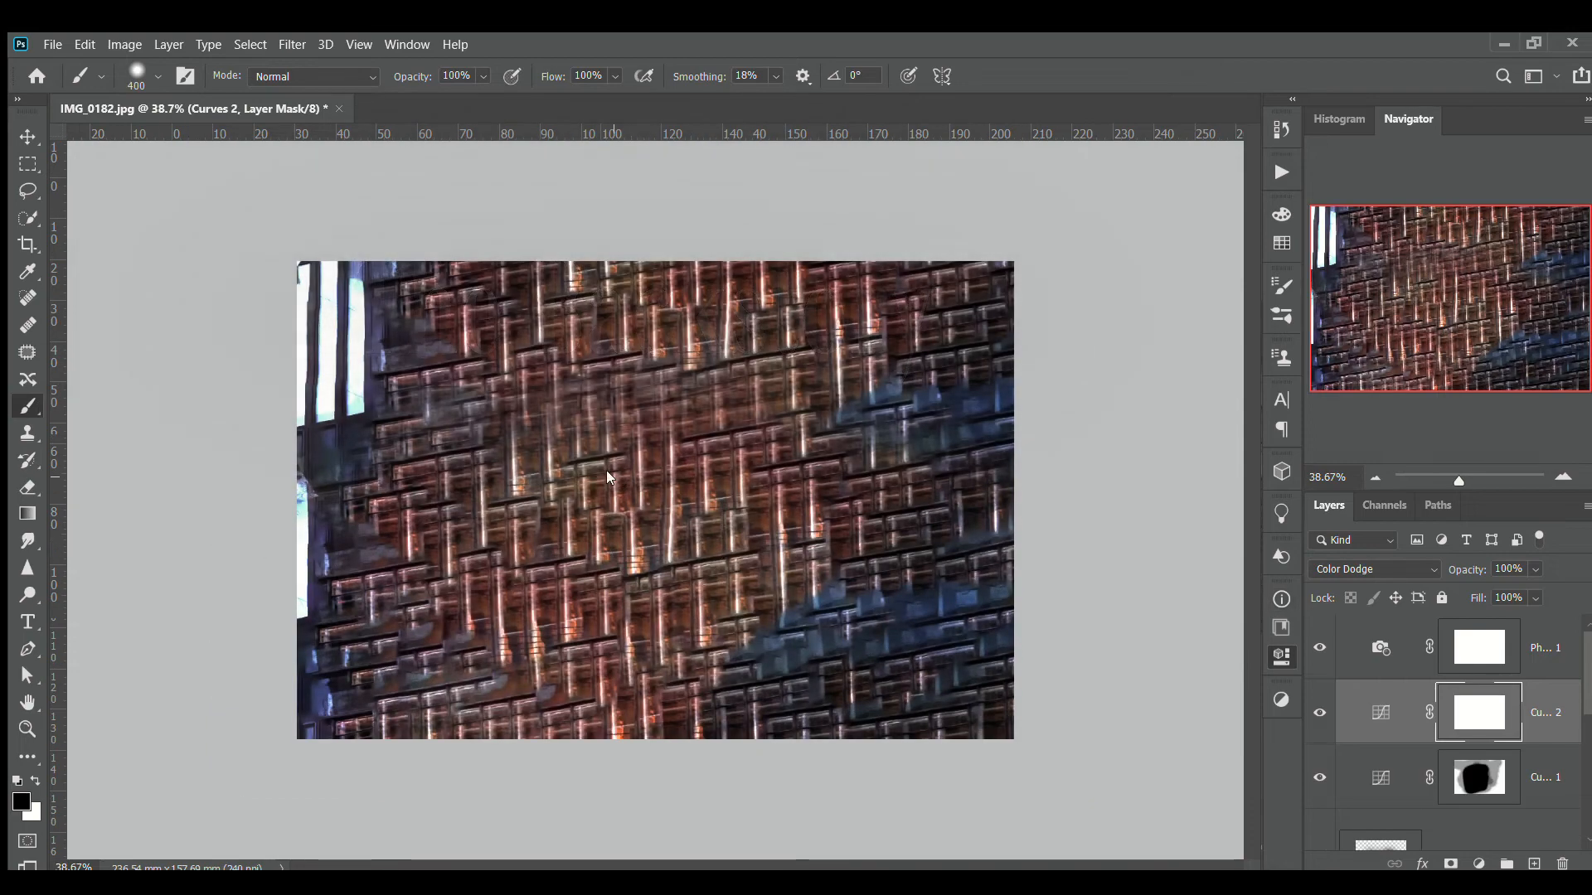
{"action": "key", "text": "ctrl+i"}
{"action": "key", "text": "x"}
{"action": "mouse_move", "coordinate": [747, 655]}
{"action": "left_mouse_down"}
{"action": "mouse_move", "coordinate": [539, 390]}
{"action": "mouse_move", "coordinate": [494, 396]}
{"action": "mouse_move", "coordinate": [739, 542]}
{"action": "left_mouse_up"}
{"action": "mouse_move", "coordinate": [688, 729]}
{"action": "left_mouse_down"}
{"action": "mouse_move", "coordinate": [390, 679]}
{"action": "mouse_move", "coordinate": [331, 523]}
{"action": "left_mouse_up"}
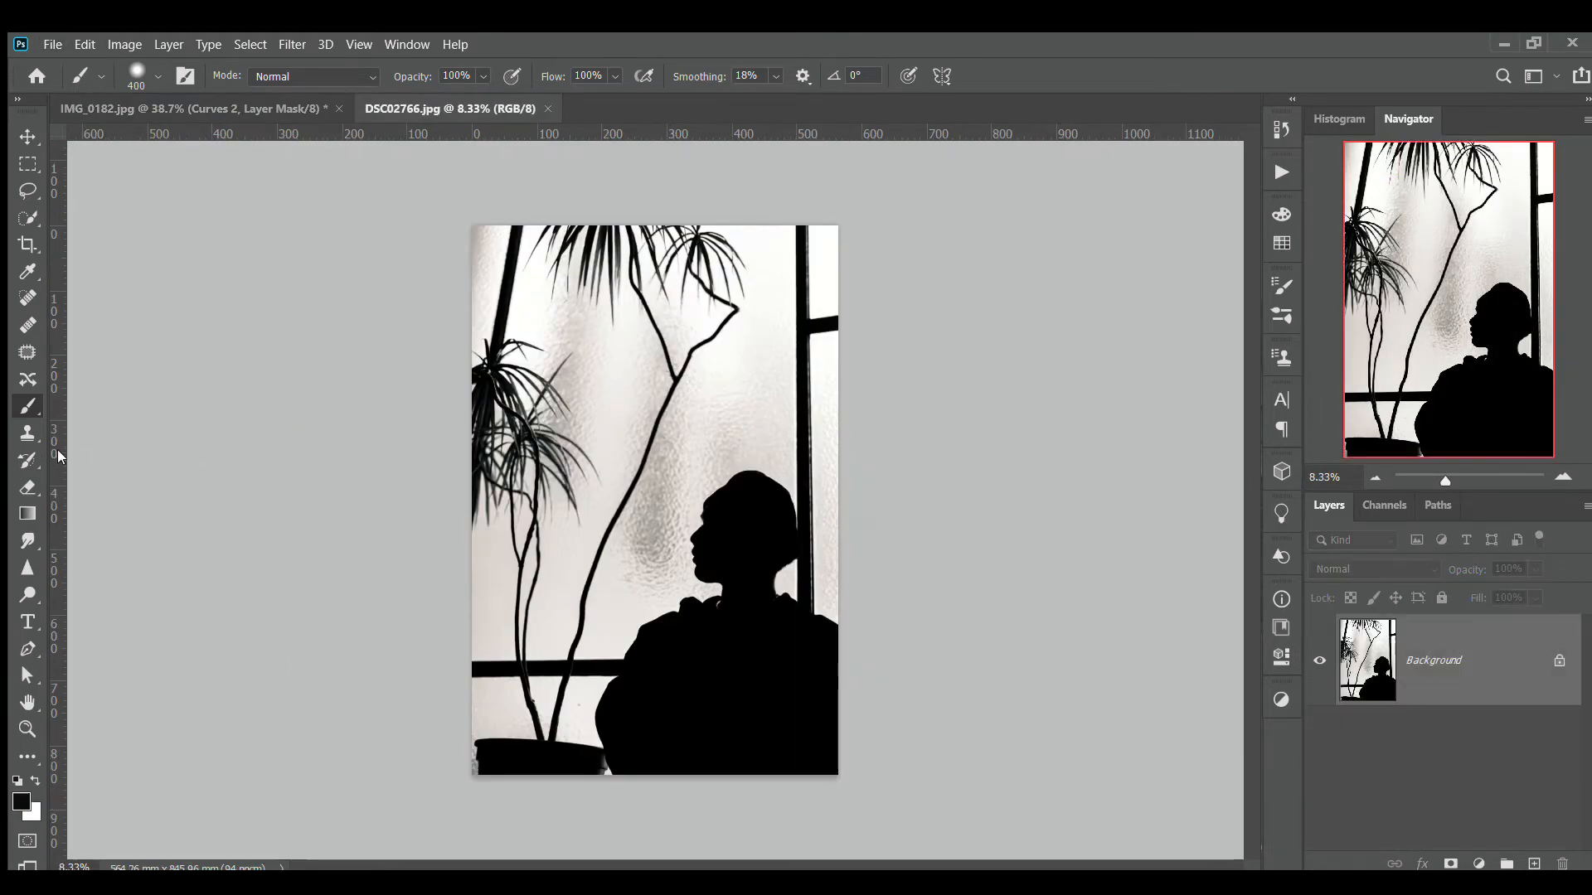
Step: Try to select the dark silhouetted figure in DSC02766.jpg with the Quick Selection tool
{"action": "key", "text": "w"}
{"action": "left_click", "coordinate": [729, 683]}
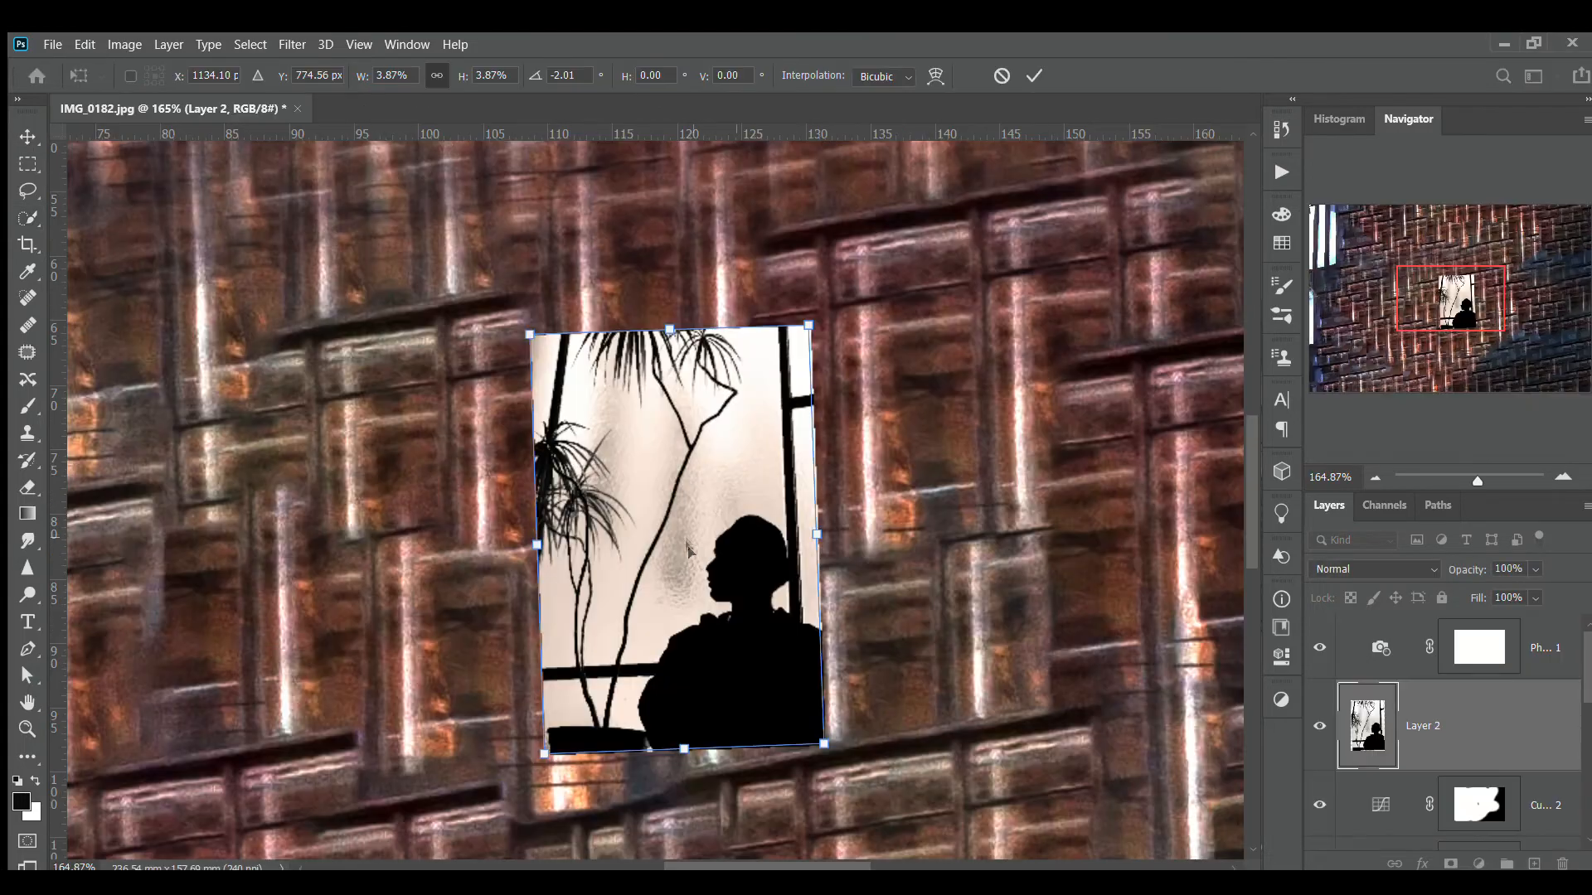
Step: Move the silhouette picture onto a brick frame right of centre, scale it to 2.84%, and adjust its edges to fit
{"action": "left_click_drag", "start_coordinate": [671, 539], "coordinate": [997, 493]}
{"action": "left_click_drag", "start_coordinate": [1432, 330], "coordinate": [1459, 330]}
{"action": "left_click_drag", "start_coordinate": [850, 452], "coordinate": [863, 449]}
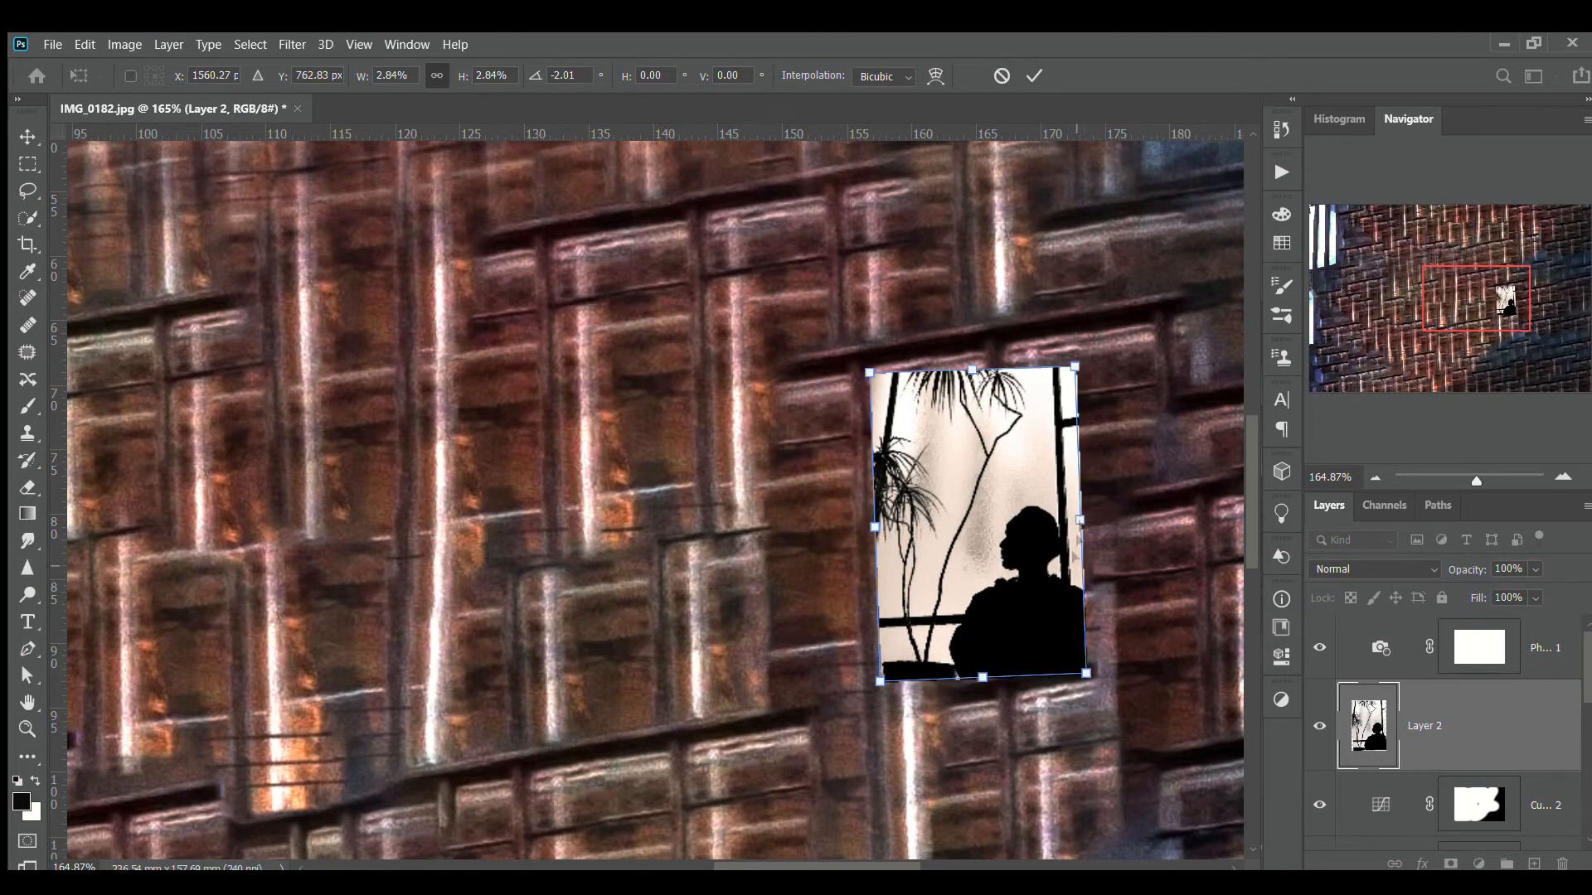
{"action": "left_click_drag", "start_coordinate": [1077, 520], "coordinate": [1073, 490]}
{"action": "left_click_drag", "start_coordinate": [965, 356], "coordinate": [969, 352]}
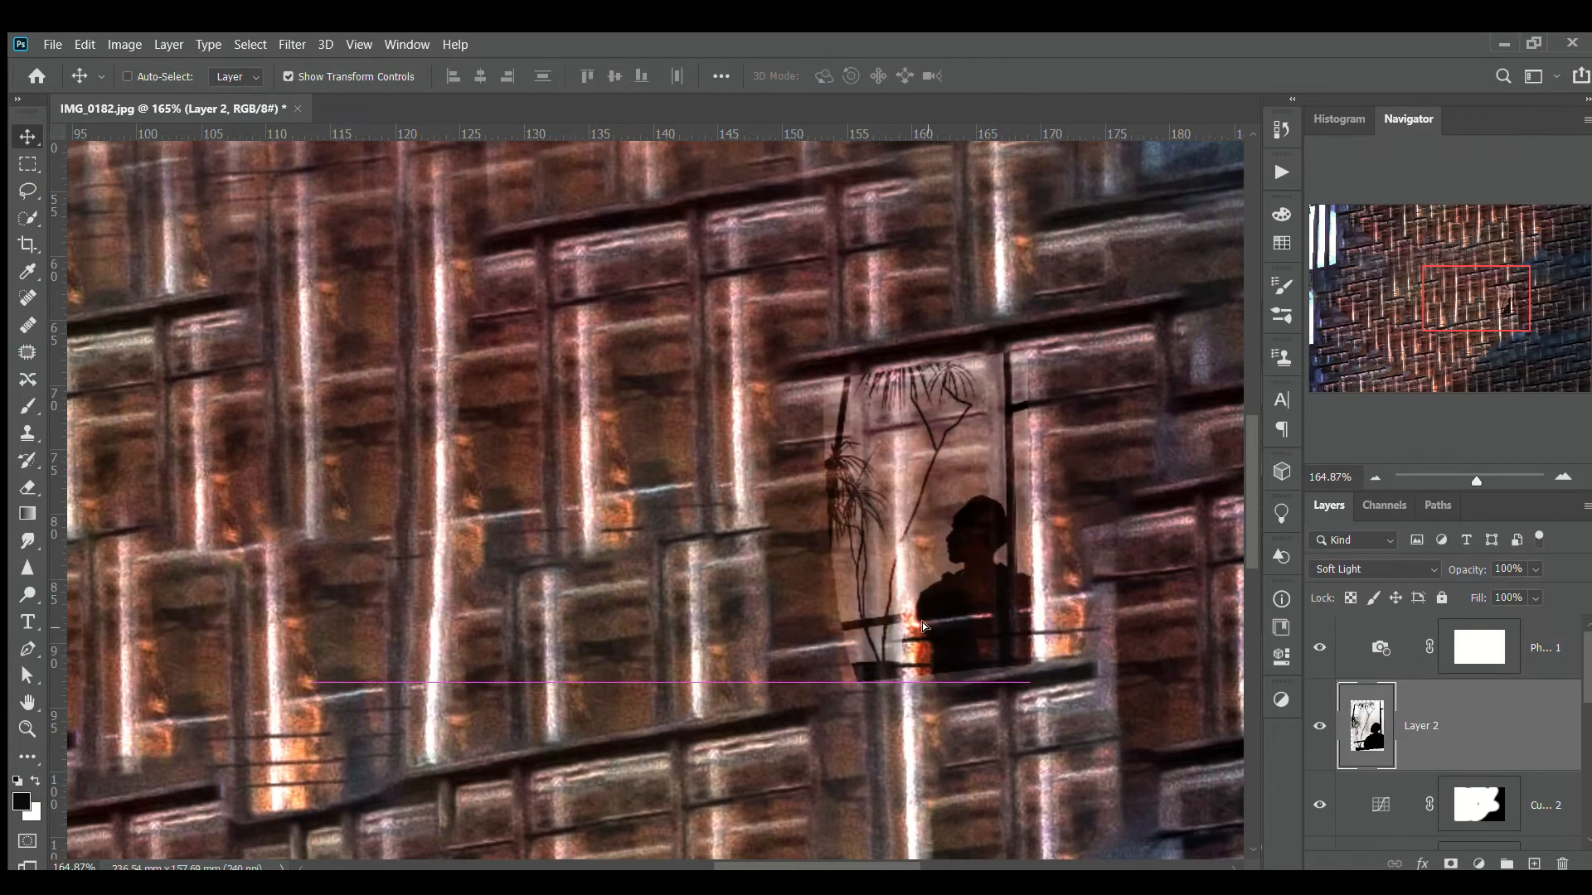
Step: Paint black on the silhouette layer's mask to hide its plant side outside the narrow brick frame
{"action": "left_click", "coordinate": [25, 408]}
{"action": "key", "text": "x"}
{"action": "mouse_move", "coordinate": [891, 738]}
{"action": "left_mouse_down"}
{"action": "mouse_move", "coordinate": [917, 718]}
{"action": "mouse_move", "coordinate": [854, 423]}
{"action": "left_mouse_up"}
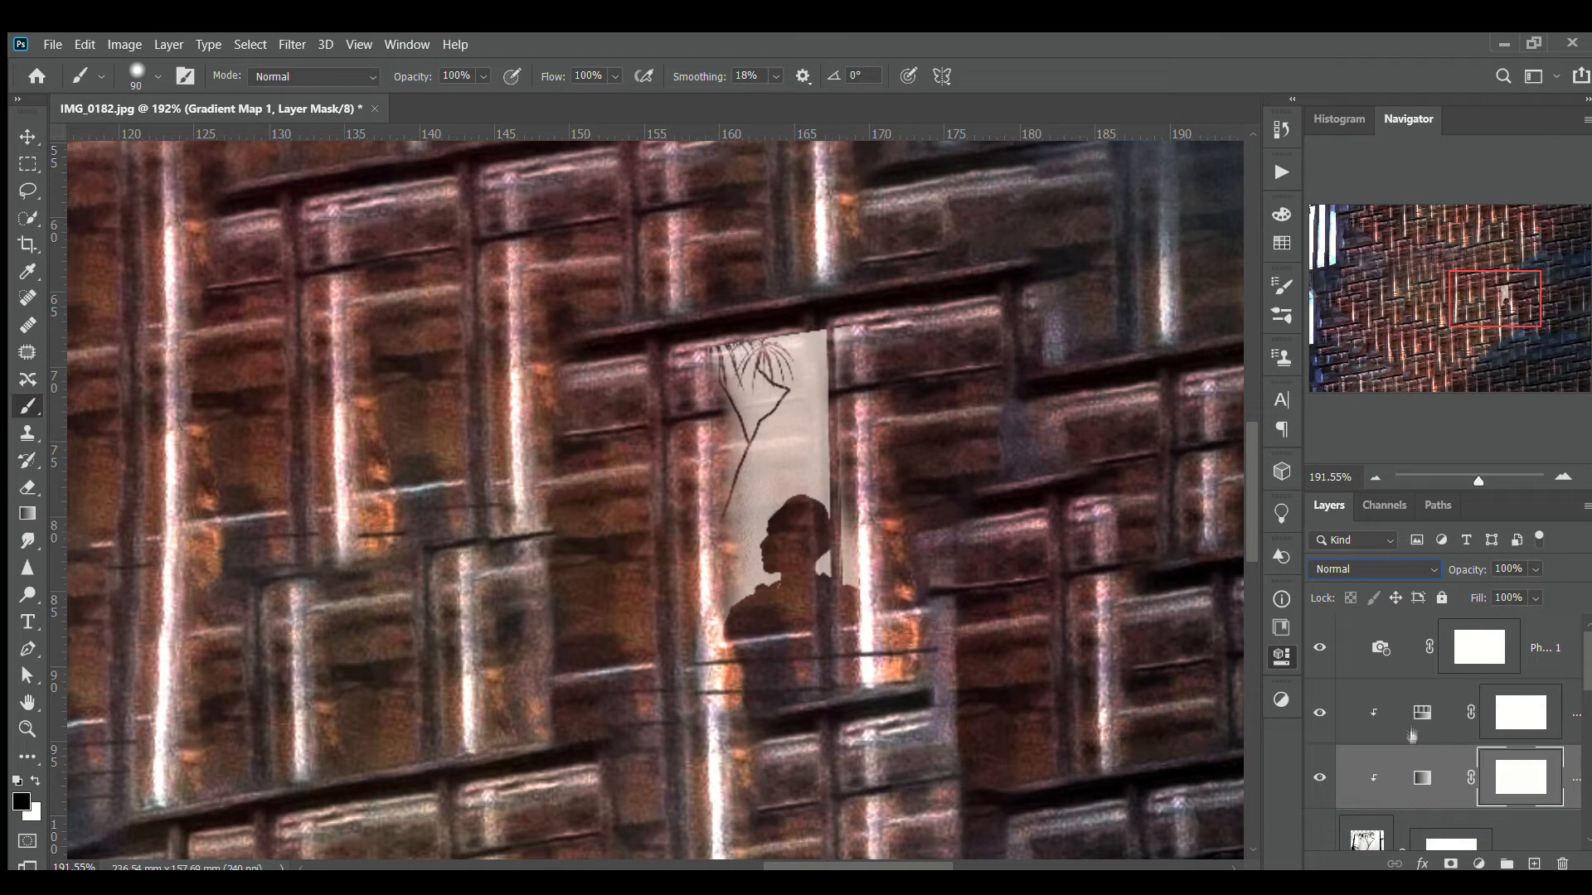
Step: Delete the Hue/Saturation 1 adjustment layer clipped to the silhouette picture
{"action": "left_click", "coordinate": [1414, 726]}
{"action": "left_click", "coordinate": [1427, 715]}
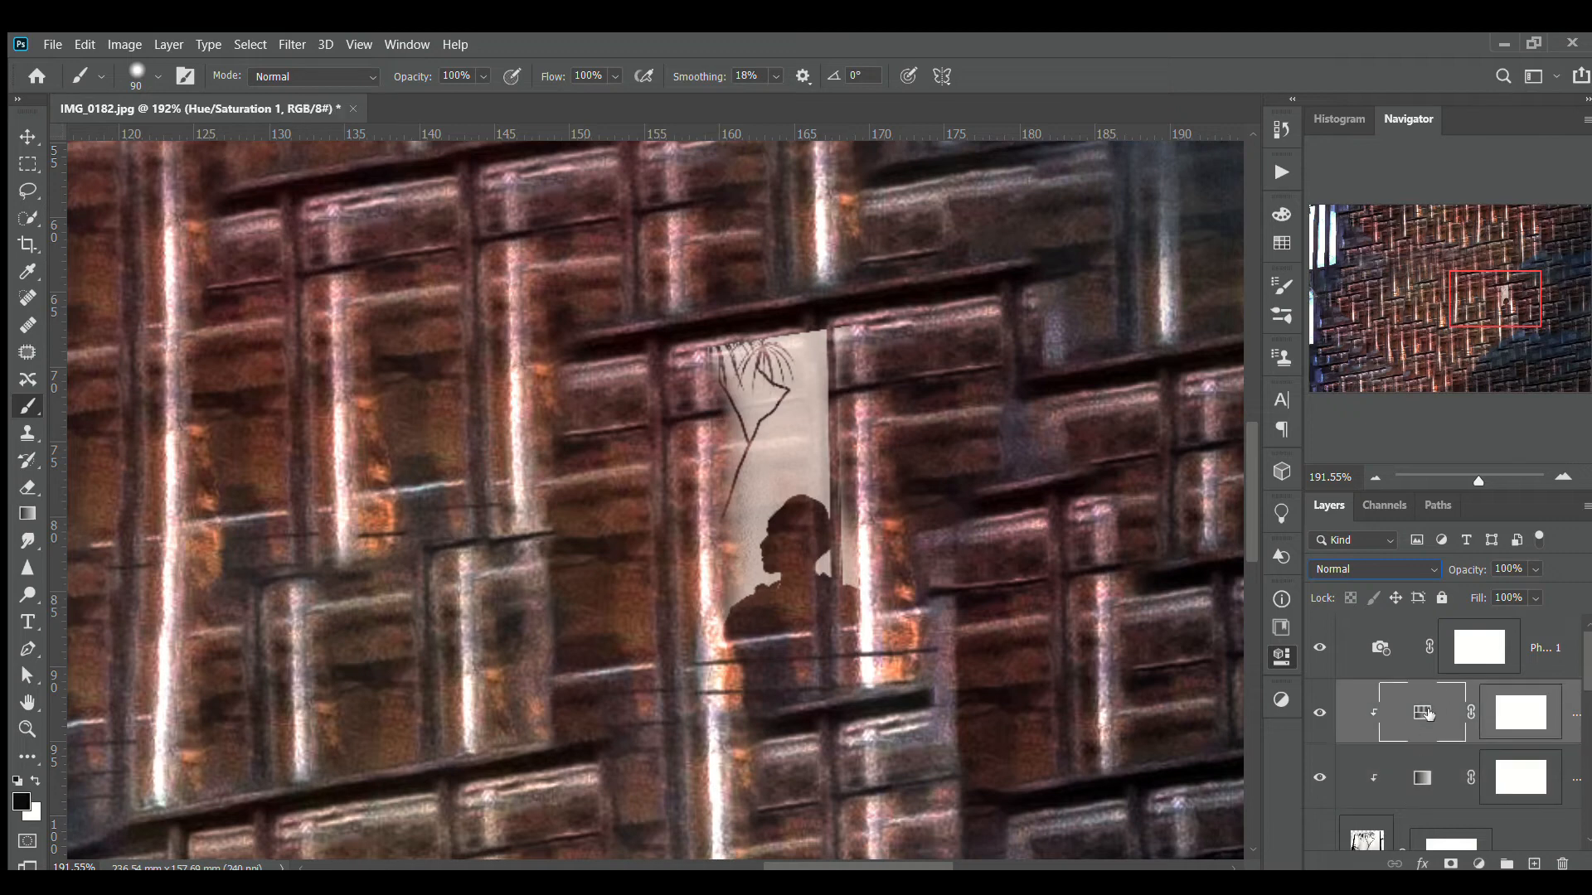
{"action": "key", "text": "Delete"}
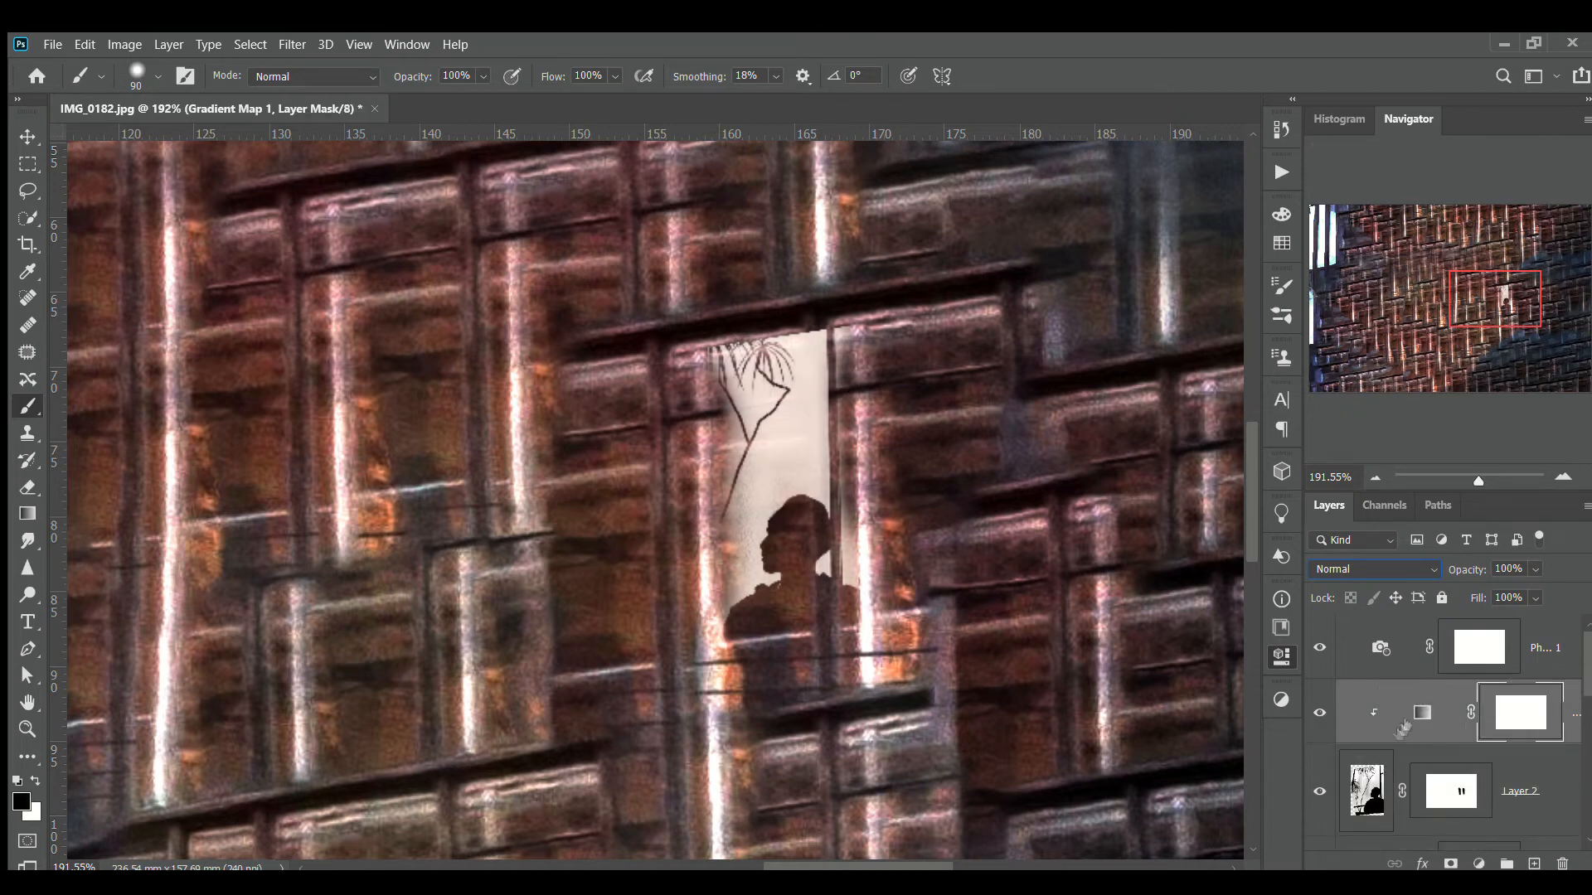
Step: Edit the clipped Gradient Map 1 colours to give the silhouette's window a warm yellow tone
{"action": "left_click", "coordinate": [1167, 675]}
{"action": "mouse_move", "coordinate": [1092, 668]}
{"action": "left_mouse_down"}
{"action": "mouse_move", "coordinate": [1109, 668]}
{"action": "mouse_move", "coordinate": [1073, 675]}
{"action": "mouse_move", "coordinate": [1123, 664]}
{"action": "left_mouse_up"}
{"action": "double_click", "coordinate": [1122, 664]}
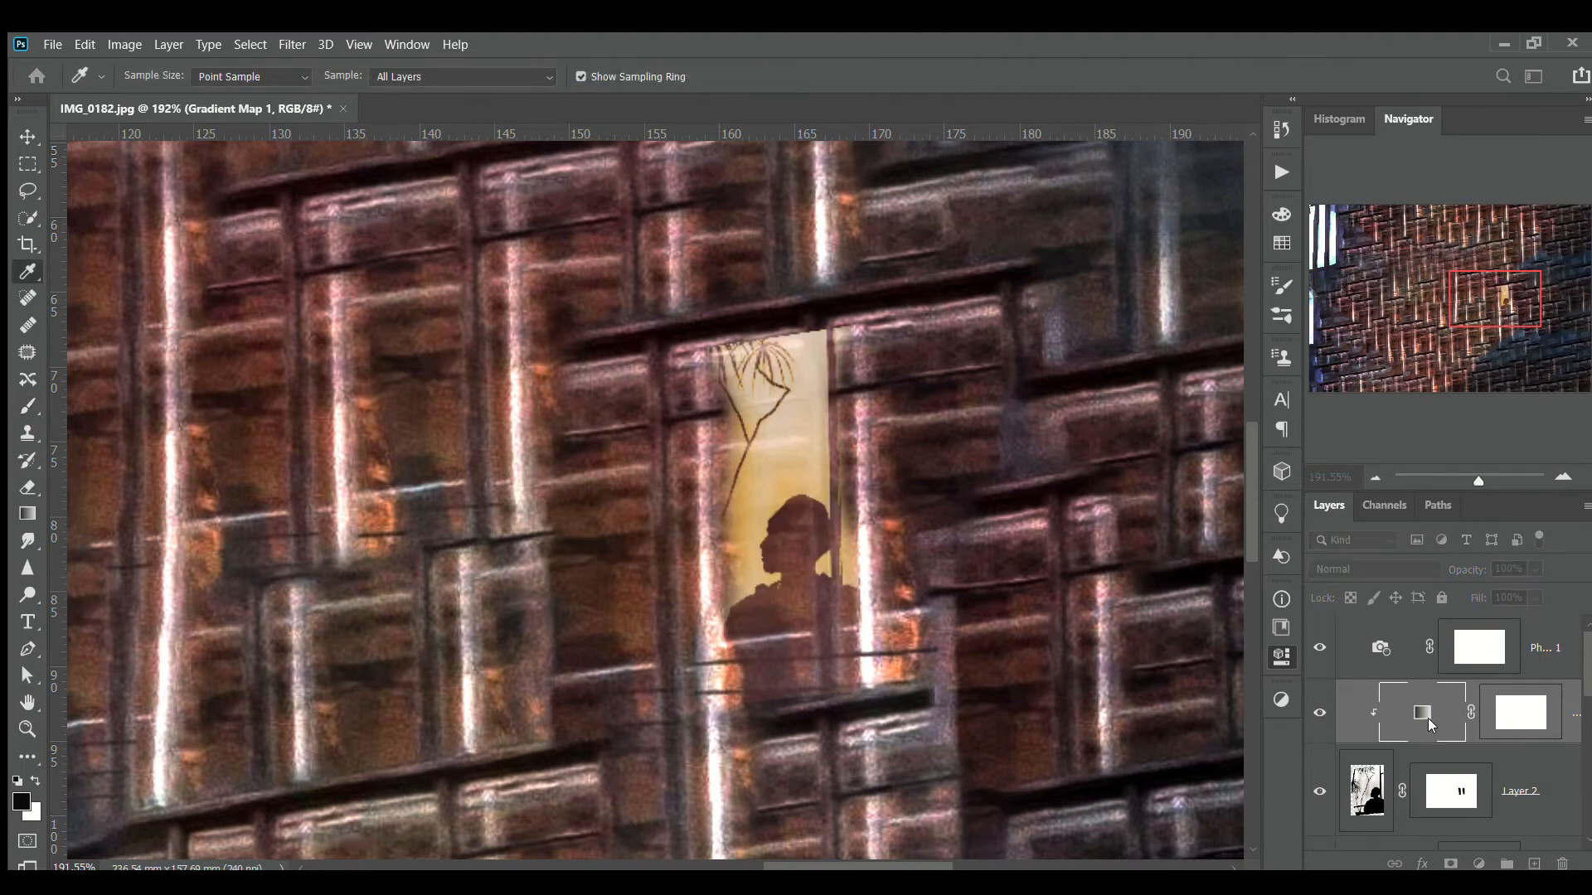
Step: Cycle Layer 2 through blend modes, including Overlay, to make the silhouette's window glow
{"action": "scroll", "coordinate": [1358, 572], "scroll_direction": "down", "scroll_amount": 1}
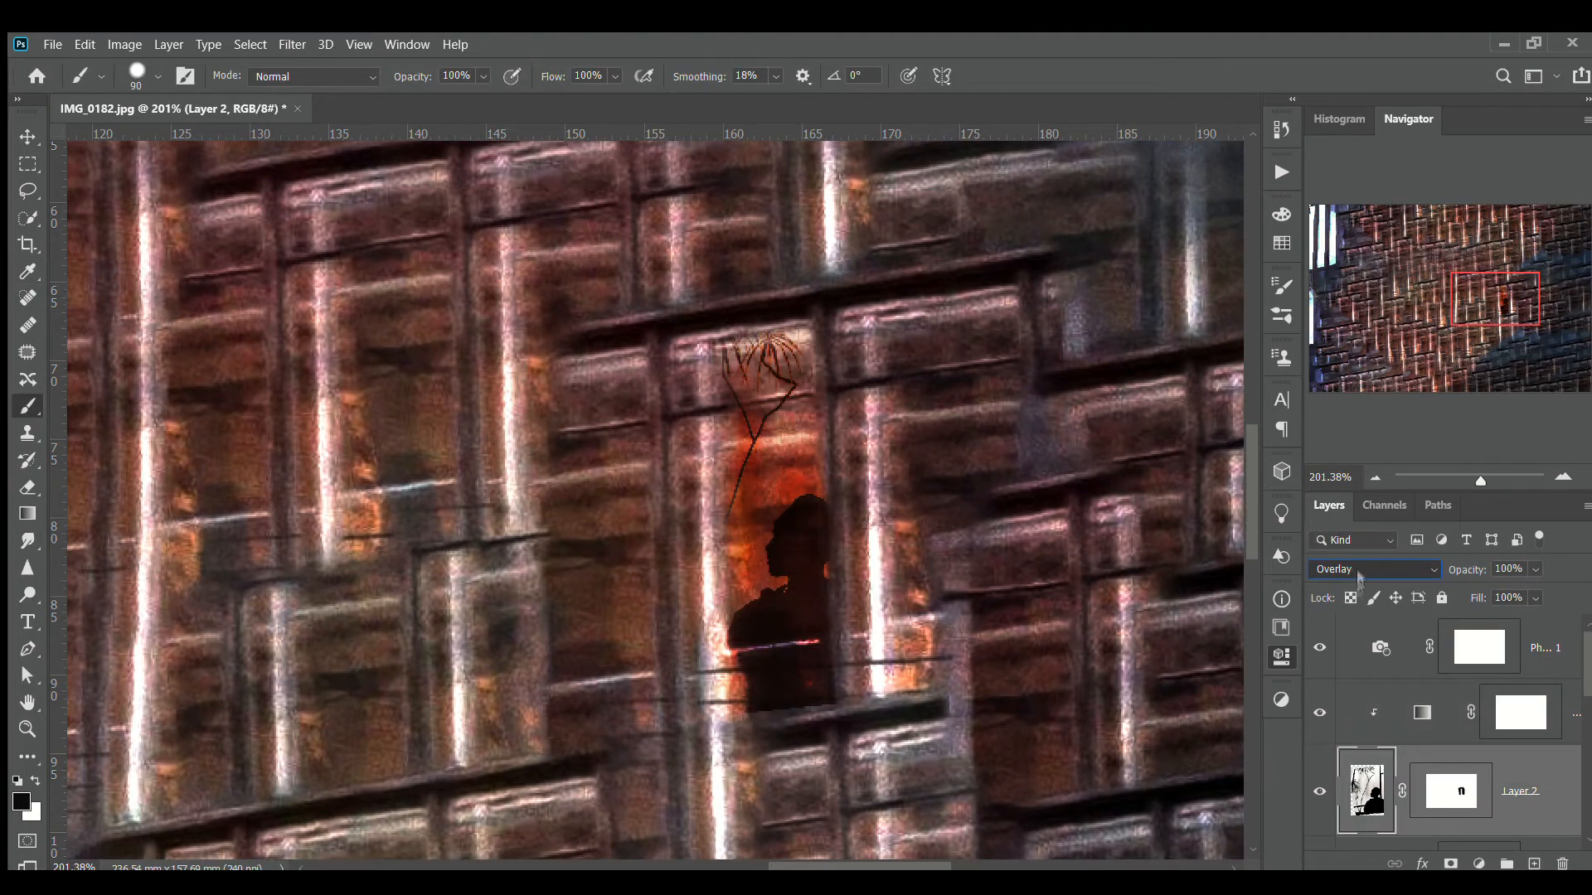
{"action": "scroll", "coordinate": [1355, 565], "scroll_direction": "up", "scroll_amount": 2}
{"action": "scroll", "coordinate": [1354, 561], "scroll_direction": "down", "scroll_amount": 1}
{"action": "left_click_drag", "start_coordinate": [1478, 479], "coordinate": [1461, 471]}
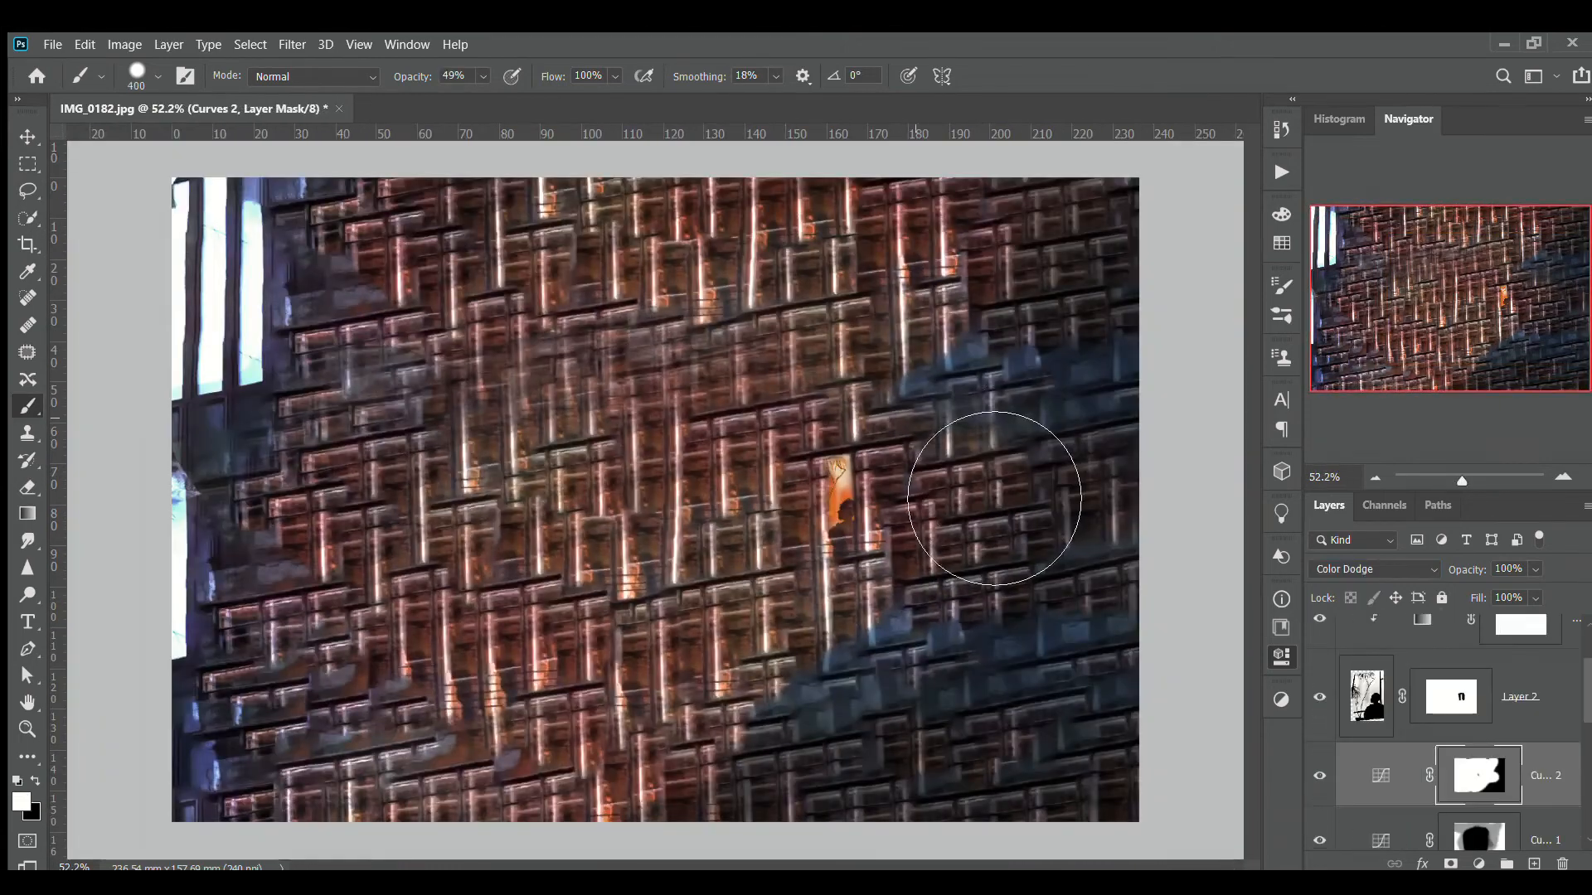
Step: Paint black on the Curves 2 mask at 49% opacity and size 400 to darken the wall's right, top and bottom areas
{"action": "key", "text": "x"}
{"action": "mouse_move", "coordinate": [994, 498]}
{"action": "left_mouse_down"}
{"action": "mouse_move", "coordinate": [921, 257]}
{"action": "mouse_move", "coordinate": [655, 729]}
{"action": "left_mouse_up"}
{"action": "mouse_move", "coordinate": [821, 363]}
{"action": "left_mouse_down"}
{"action": "mouse_move", "coordinate": [498, 232]}
{"action": "mouse_move", "coordinate": [776, 352]}
{"action": "left_mouse_up"}
{"action": "mouse_move", "coordinate": [777, 817]}
{"action": "left_mouse_down"}
{"action": "mouse_move", "coordinate": [373, 746]}
{"action": "mouse_move", "coordinate": [332, 580]}
{"action": "mouse_move", "coordinate": [215, 332]}
{"action": "mouse_move", "coordinate": [274, 779]}
{"action": "mouse_move", "coordinate": [196, 366]}
{"action": "mouse_move", "coordinate": [633, 894]}
{"action": "left_mouse_up"}
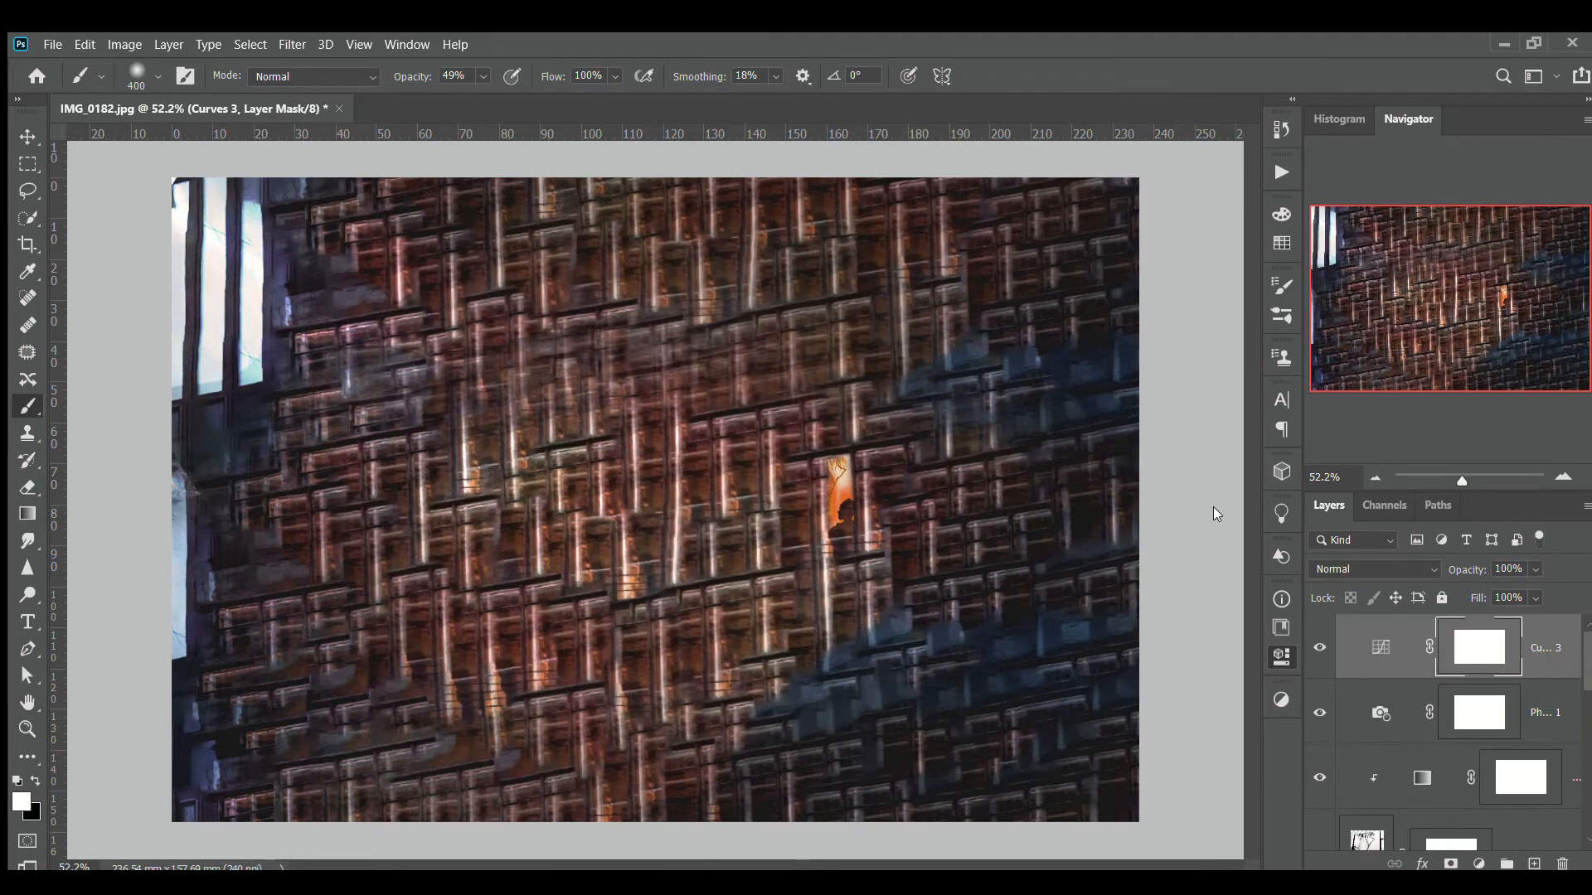
Step: Invert the Curves 3 mask and paint white over the lower wall, then paint white on the Curves 5 mask toward the upper left
{"action": "key", "text": "ctrl+i"}
{"action": "left_click_drag", "start_coordinate": [855, 668], "coordinate": [903, 816]}
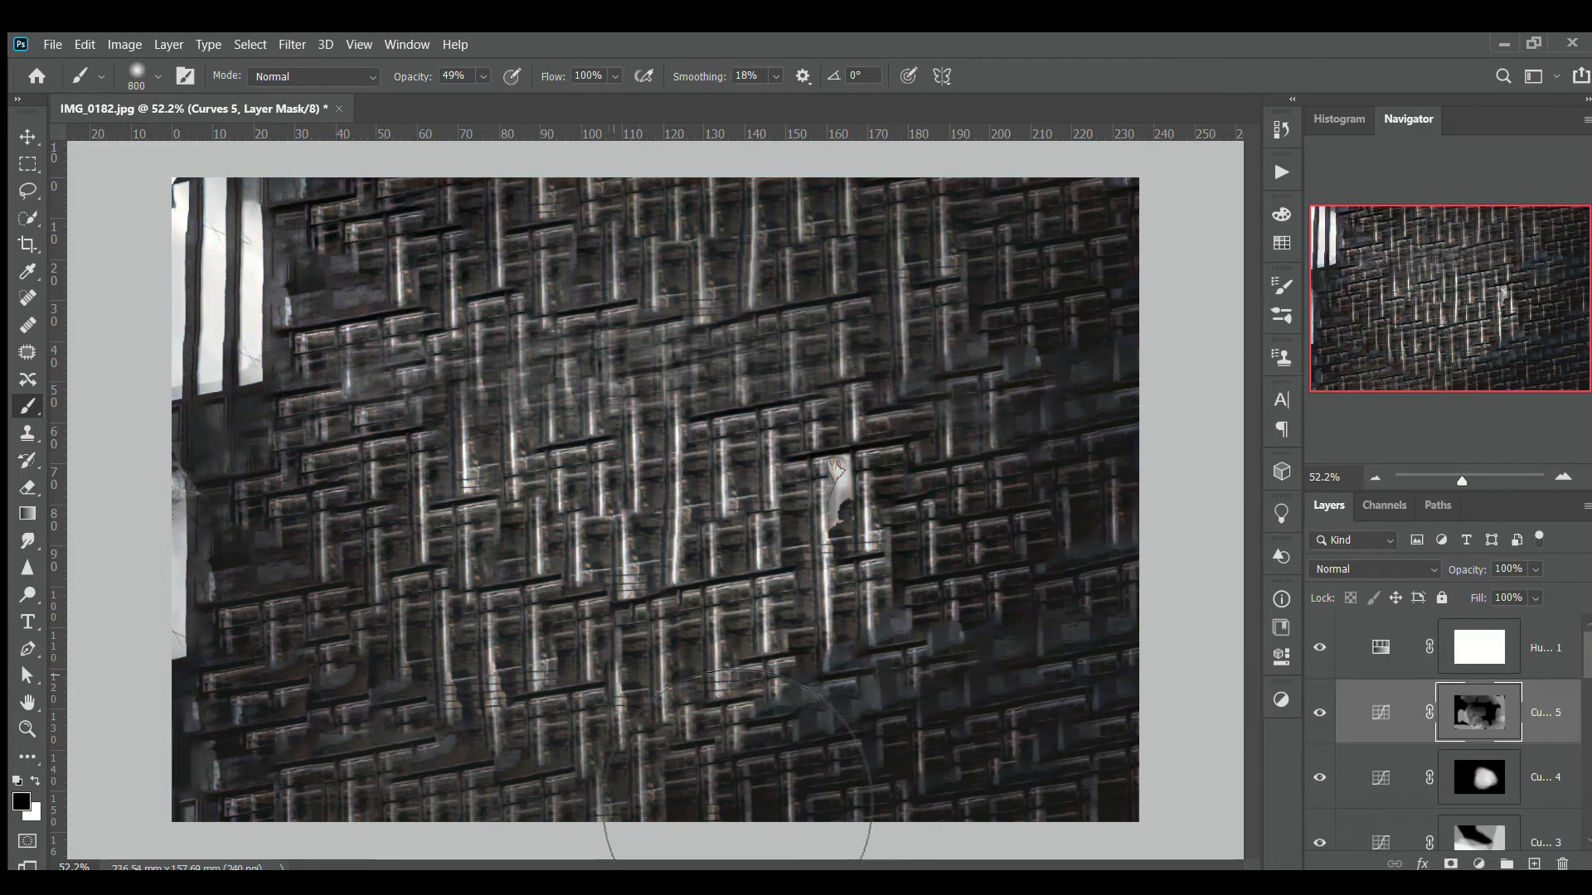
{"action": "key", "text": "x"}
{"action": "mouse_move", "coordinate": [737, 803]}
{"action": "left_mouse_down"}
{"action": "mouse_move", "coordinate": [790, 841]}
{"action": "mouse_move", "coordinate": [373, 581]}
{"action": "mouse_move", "coordinate": [248, 348]}
{"action": "left_mouse_up"}
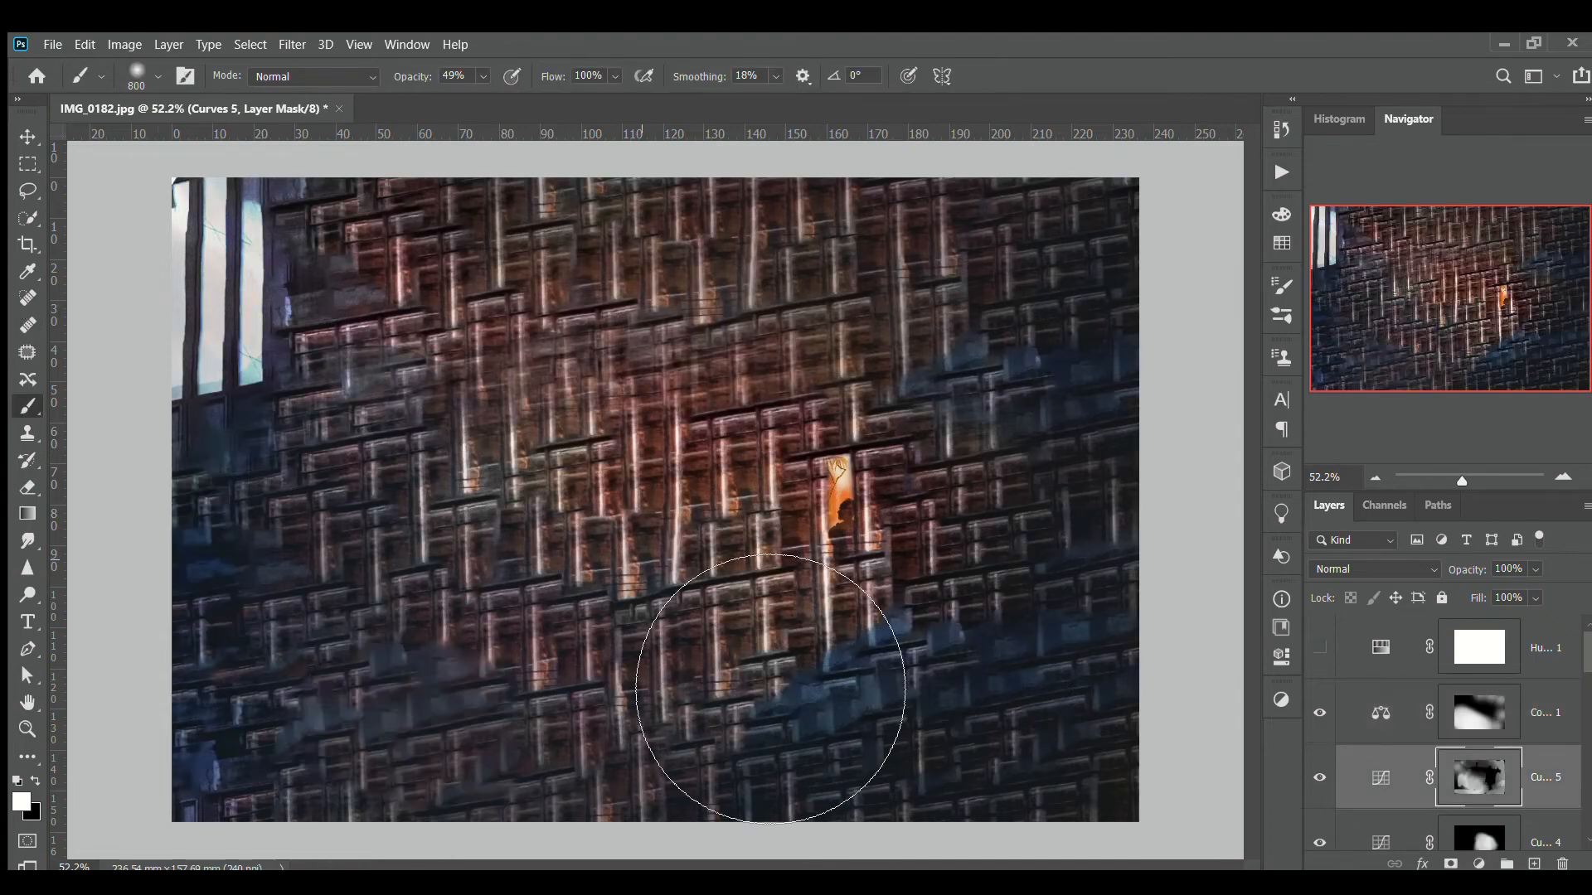
Step: Add a warm Color Balance layer above Color Balance 1, invert its mask, and paint white over the wall's upper left
{"action": "left_click", "coordinate": [1378, 724]}
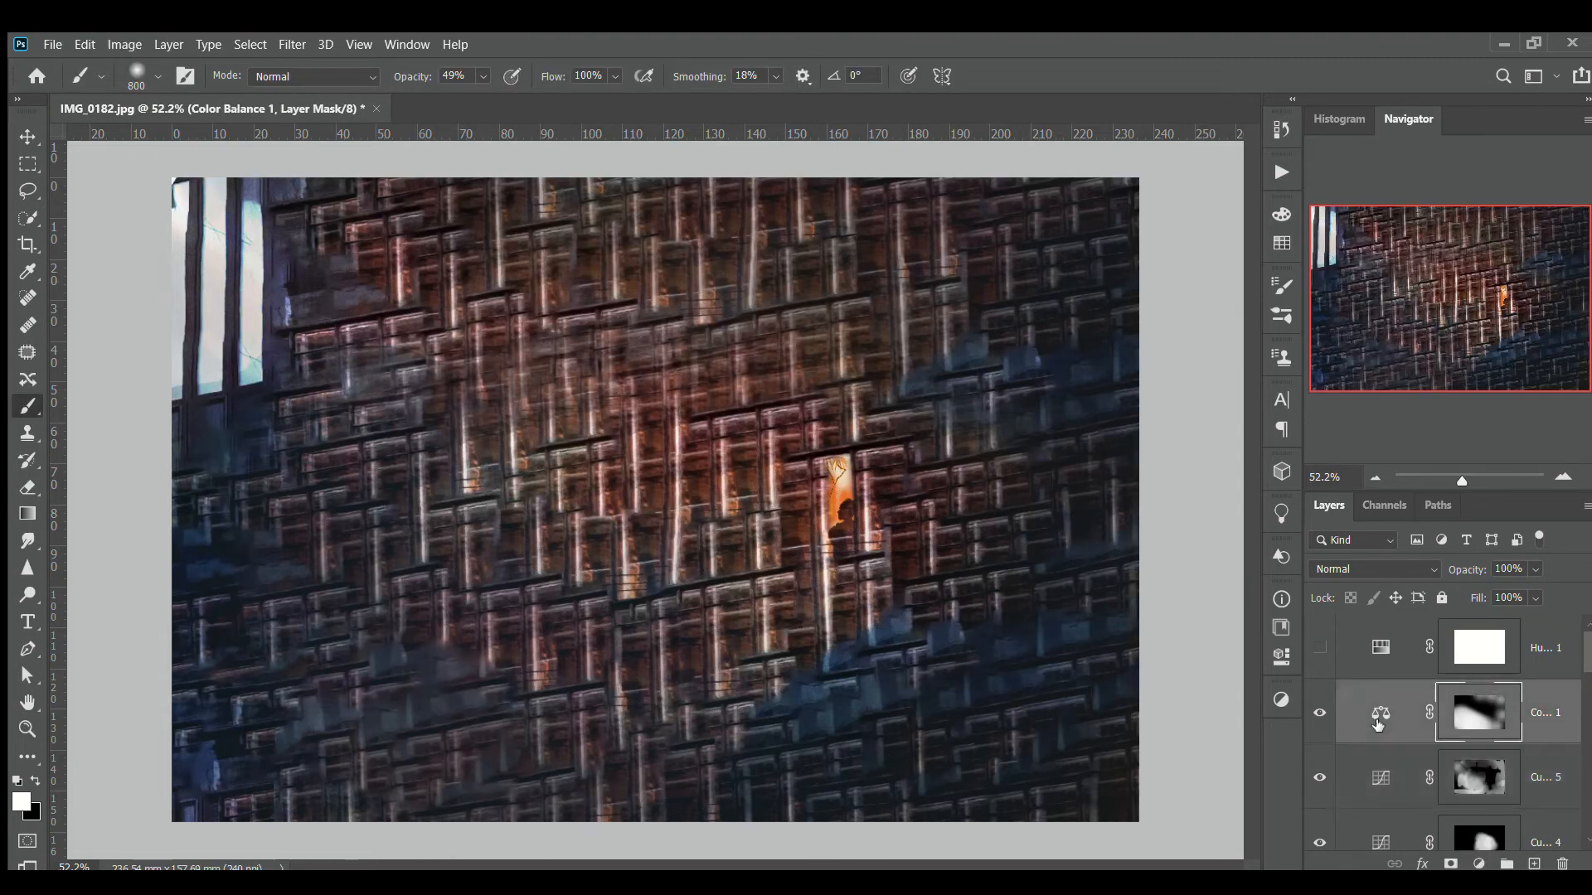
{"action": "left_click", "coordinate": [1088, 749]}
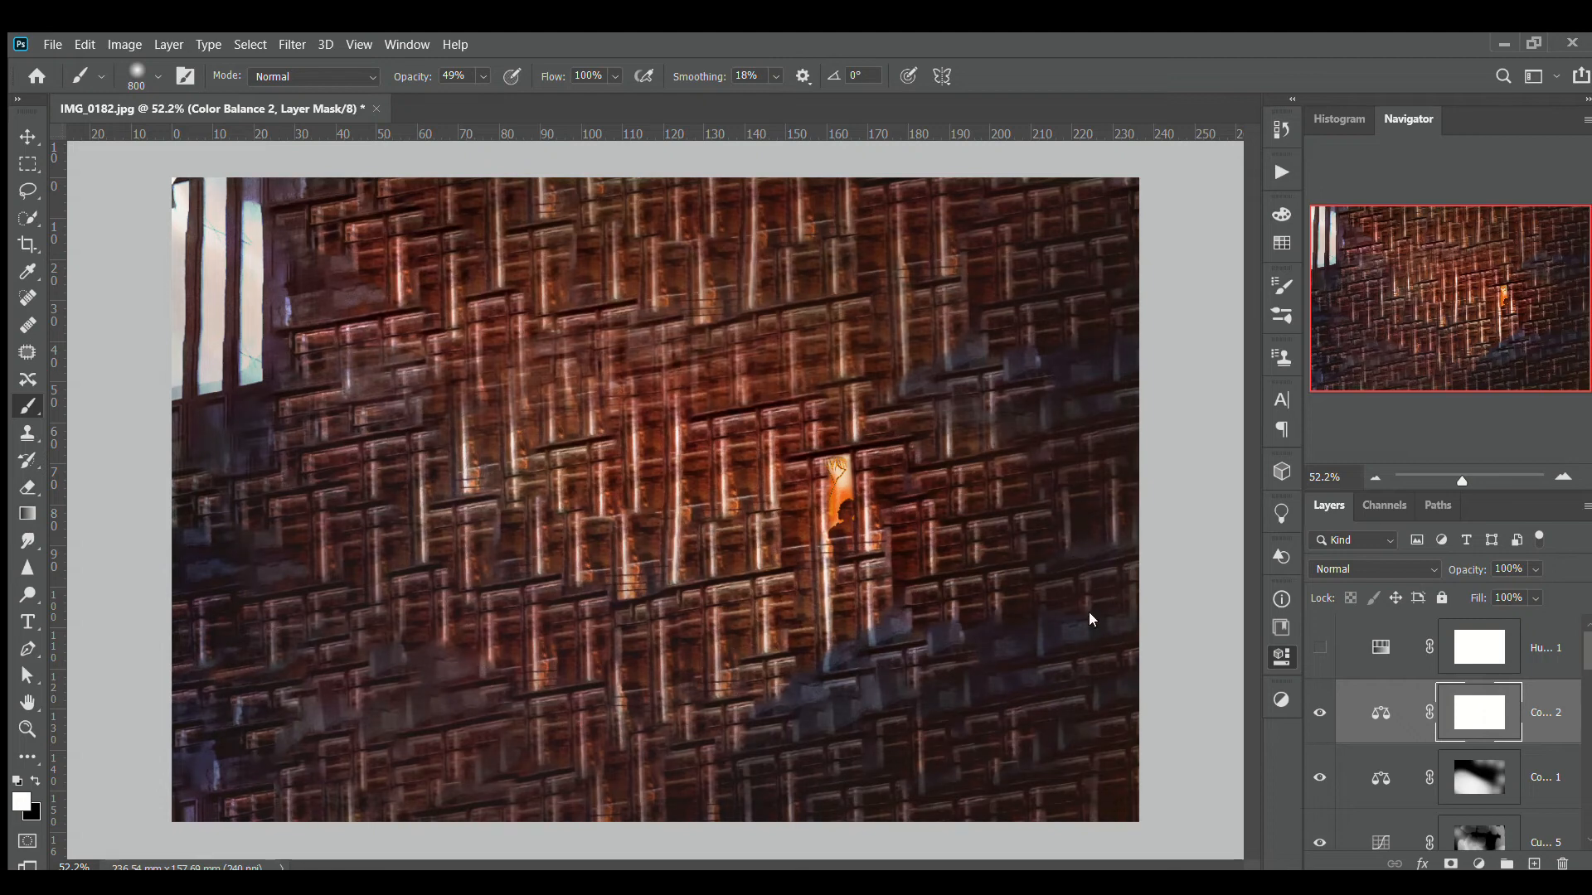
{"action": "key", "text": "ctrl+i"}
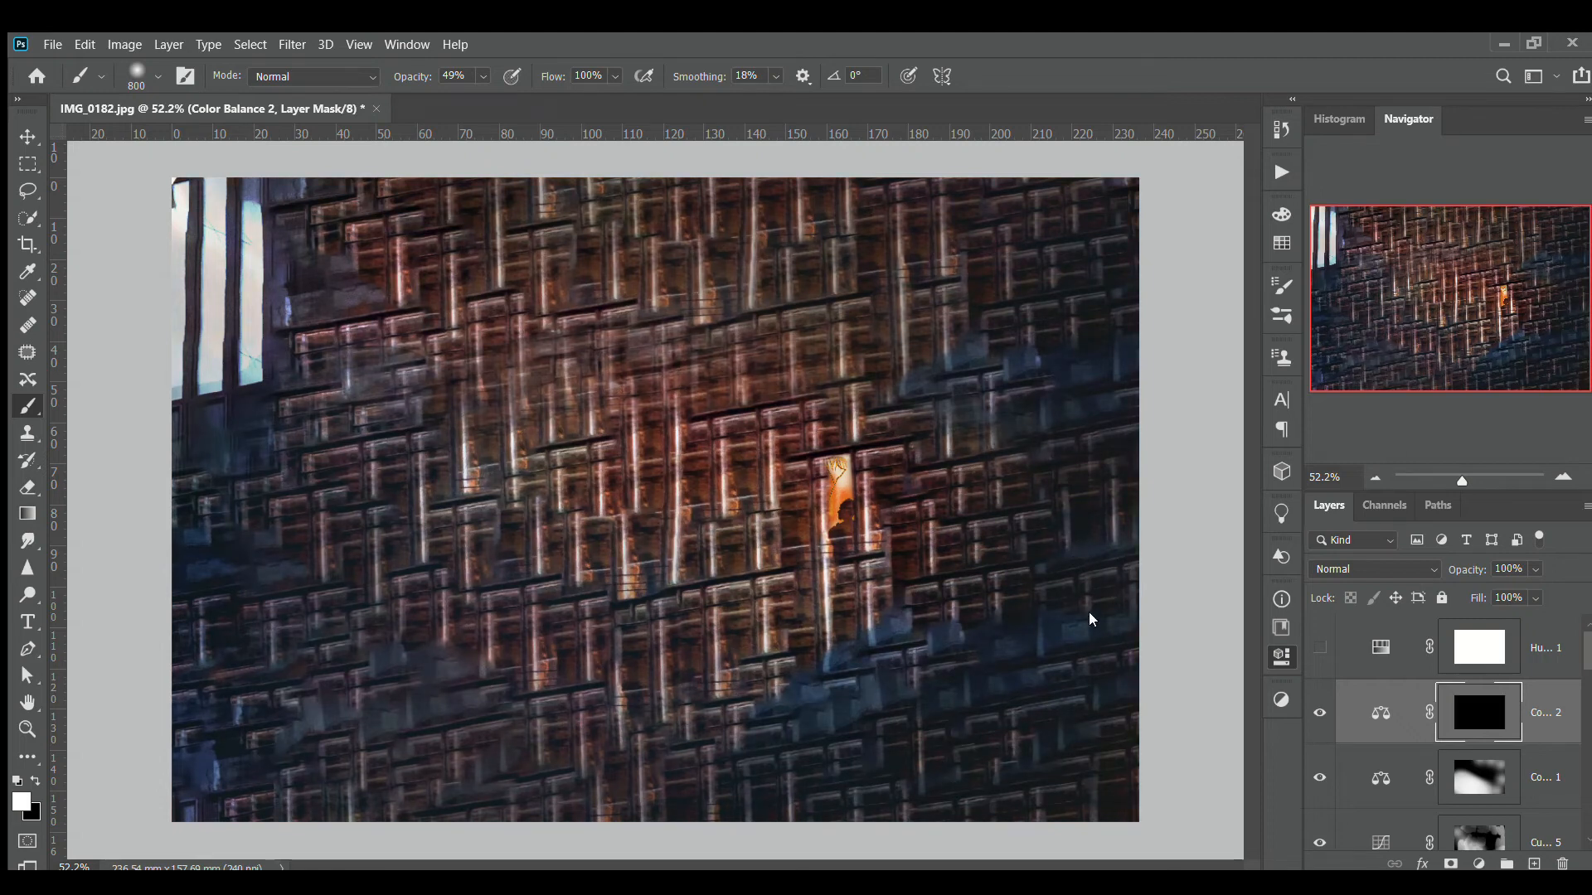
{"action": "mouse_move", "coordinate": [365, 425]}
{"action": "left_mouse_down"}
{"action": "mouse_move", "coordinate": [371, 480]}
{"action": "mouse_move", "coordinate": [339, 383]}
{"action": "left_mouse_up"}
Step: Dab white on the Color Balance 2 mask near the wall's centre, undo two dabs, and place another further left
{"action": "left_click", "coordinate": [686, 559]}
{"action": "left_click", "coordinate": [581, 447]}
{"action": "key", "text": "ctrl+z"}
{"action": "key", "text": "ctrl+z"}
{"action": "left_click", "coordinate": [523, 568]}
{"action": "left_click", "coordinate": [1391, 649]}
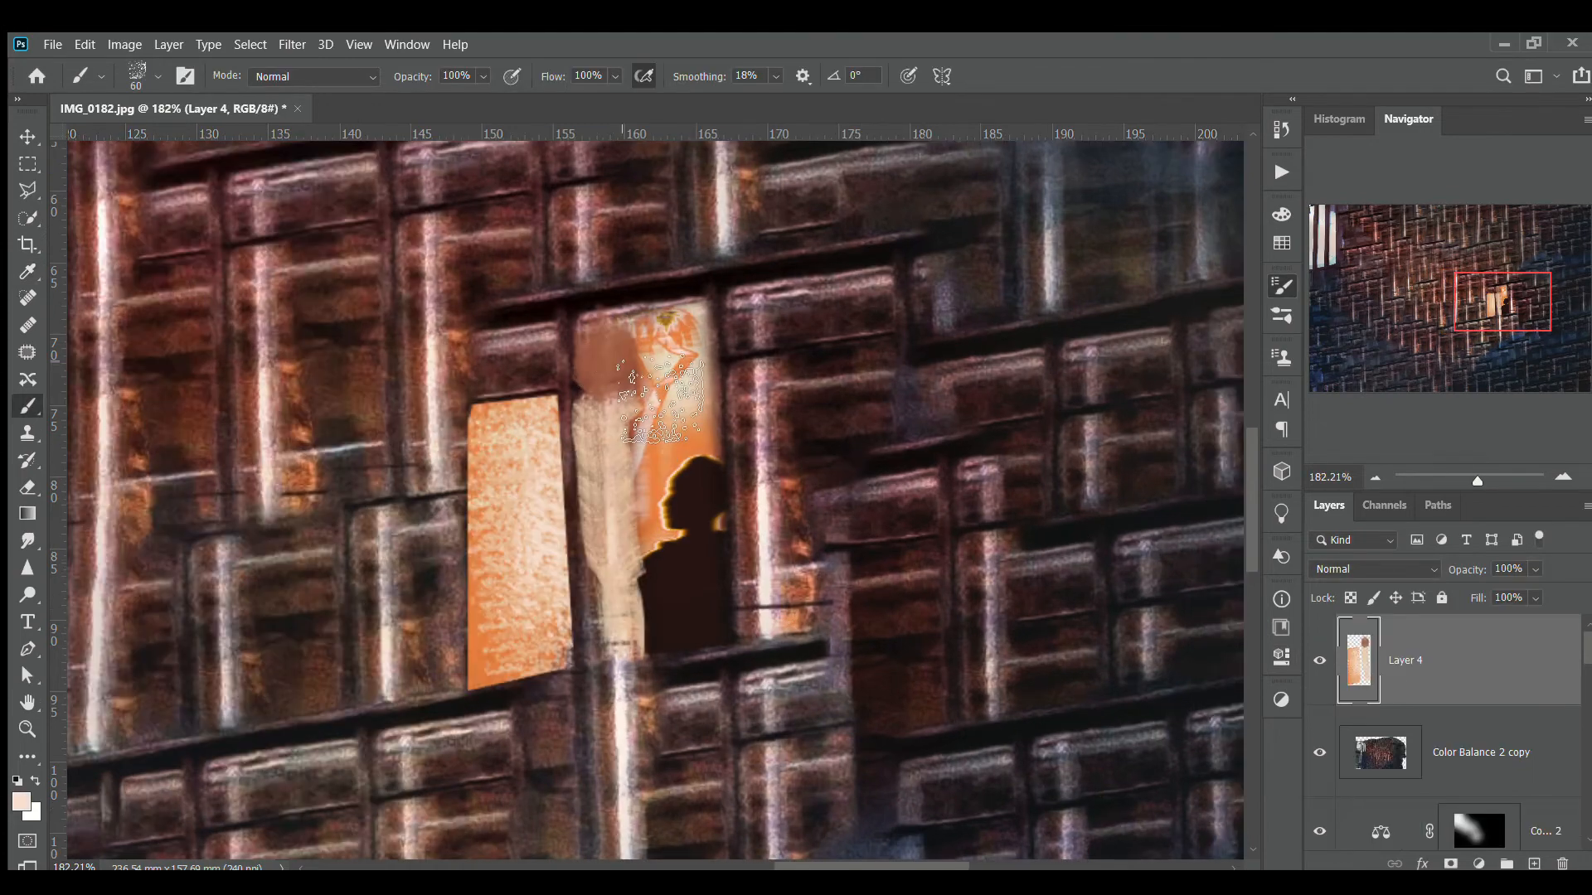
Step: Paint over the right window pane beside the silhouette on Layer 4, then sample the figure's dark colour and shrink the brush
{"action": "mouse_move", "coordinate": [663, 431]}
{"action": "left_mouse_down"}
{"action": "mouse_move", "coordinate": [616, 354]}
{"action": "mouse_move", "coordinate": [769, 396]}
{"action": "mouse_move", "coordinate": [638, 643]}
{"action": "mouse_move", "coordinate": [690, 465]}
{"action": "mouse_move", "coordinate": [667, 597]}
{"action": "mouse_move", "coordinate": [639, 555]}
{"action": "mouse_move", "coordinate": [630, 618]}
{"action": "mouse_move", "coordinate": [632, 499]}
{"action": "left_mouse_up"}
{"action": "left_click", "coordinate": [673, 463], "text": "alt"}
{"action": "key", "text": "["}
{"action": "key", "text": "["}
{"action": "key", "text": "["}
{"action": "key", "text": "["}
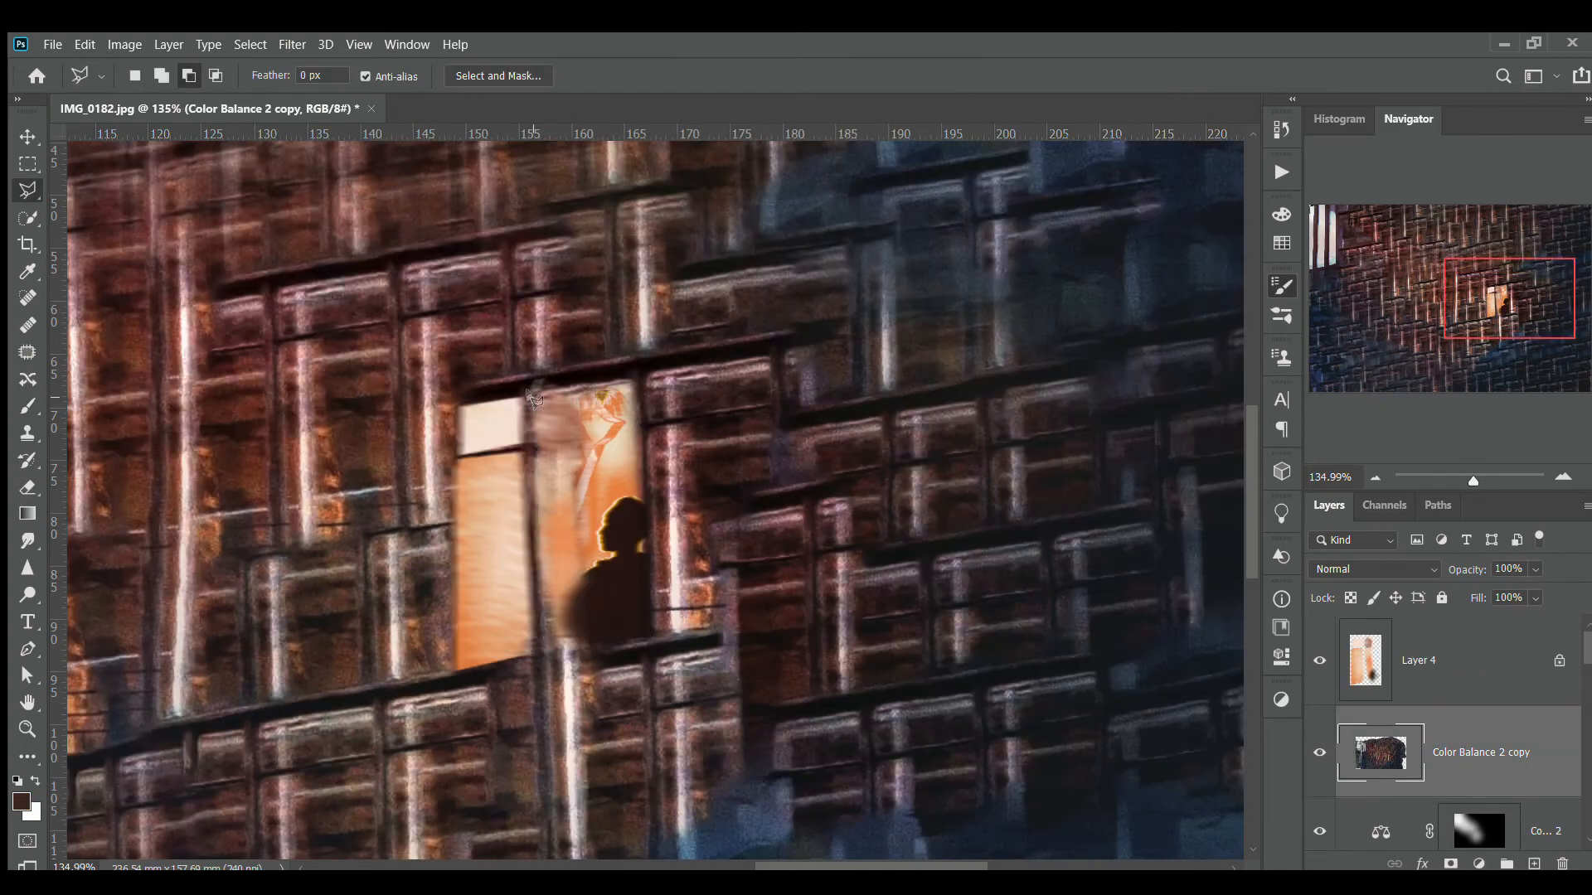
Step: Soften the selected right window pane on the Color Balance 2 copy layer and deselect it
{"action": "key", "text": "space"}
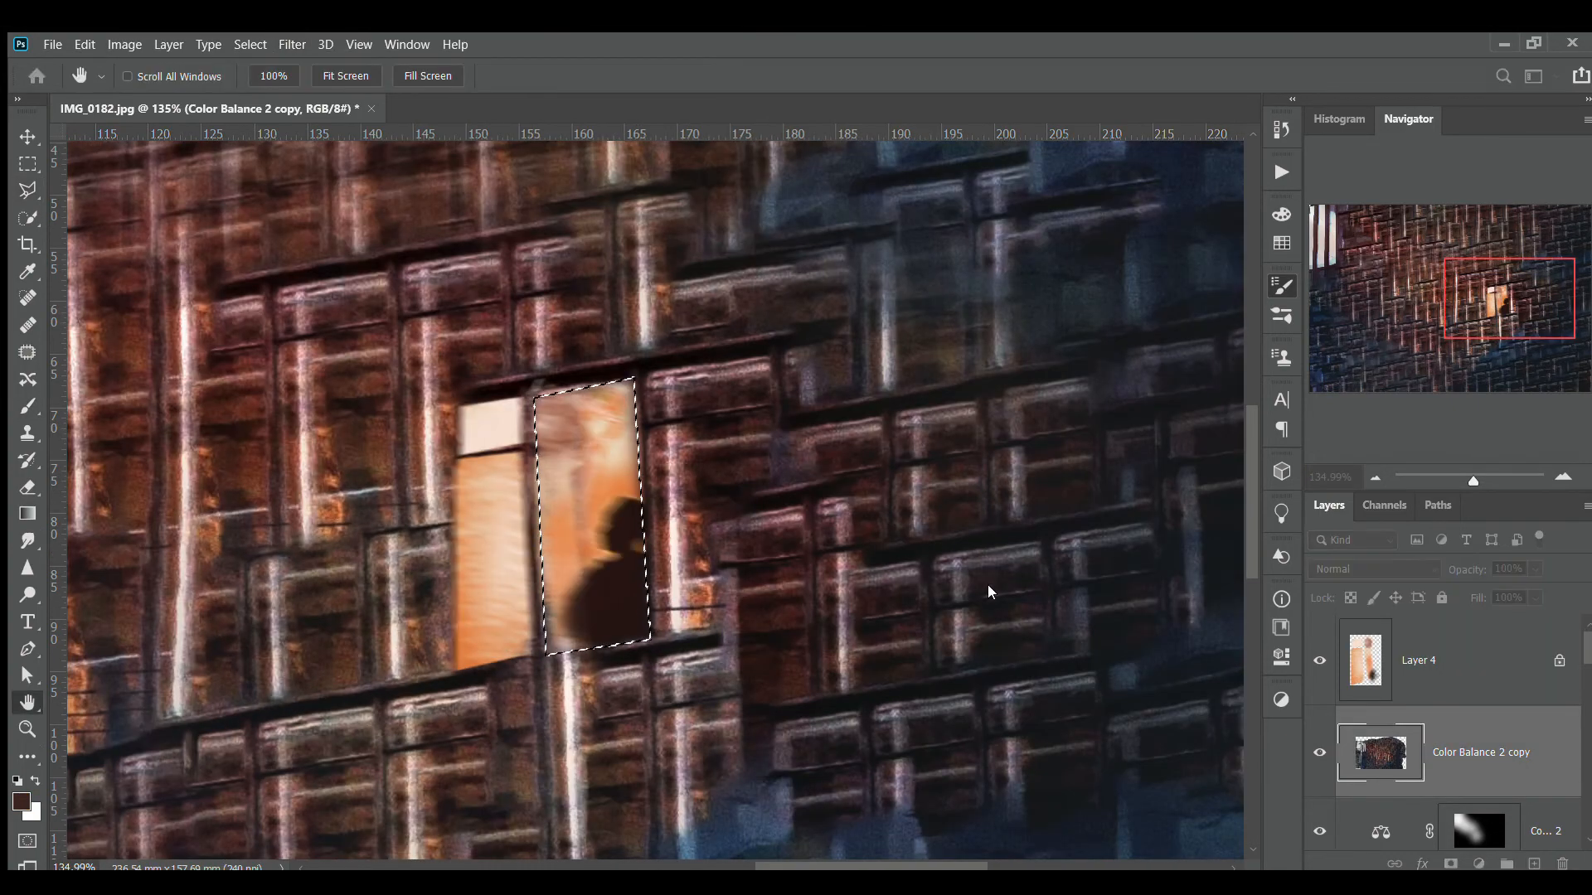
{"action": "key", "text": "ctrl+d"}
Step: Add a mask to Layer 4 and paint a straight black line down the window's left edge with a size 30 brush
{"action": "left_click", "coordinate": [1417, 675]}
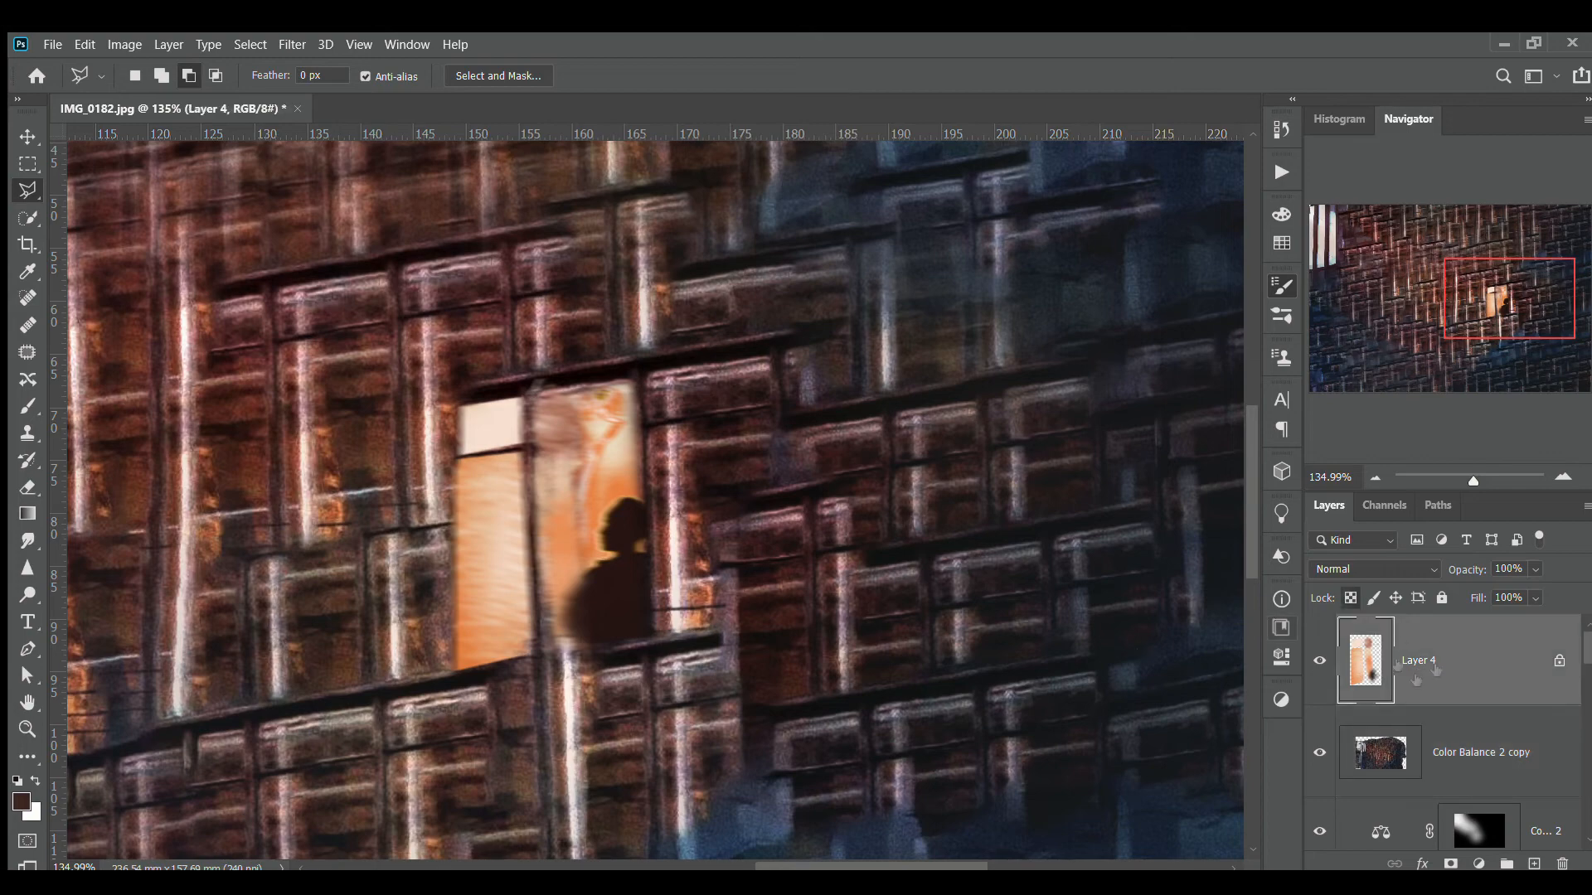
{"action": "left_click", "coordinate": [1451, 864]}
{"action": "key", "text": "d"}
{"action": "key", "text": "b"}
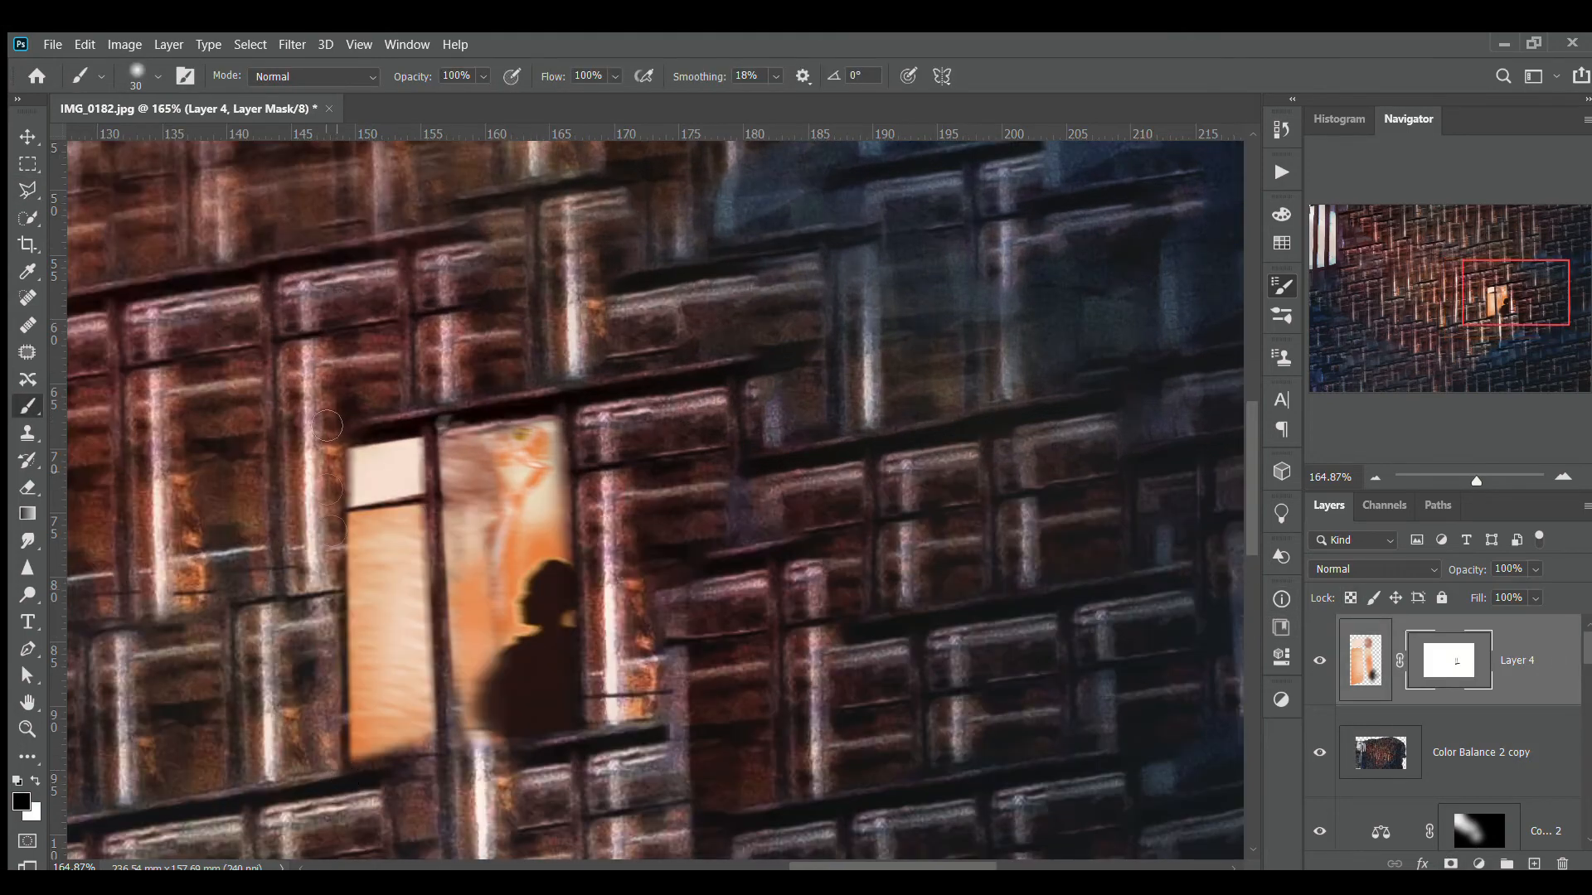
{"action": "left_click", "coordinate": [338, 435], "text": "shift"}
{"action": "left_click", "coordinate": [341, 778], "text": "shift"}
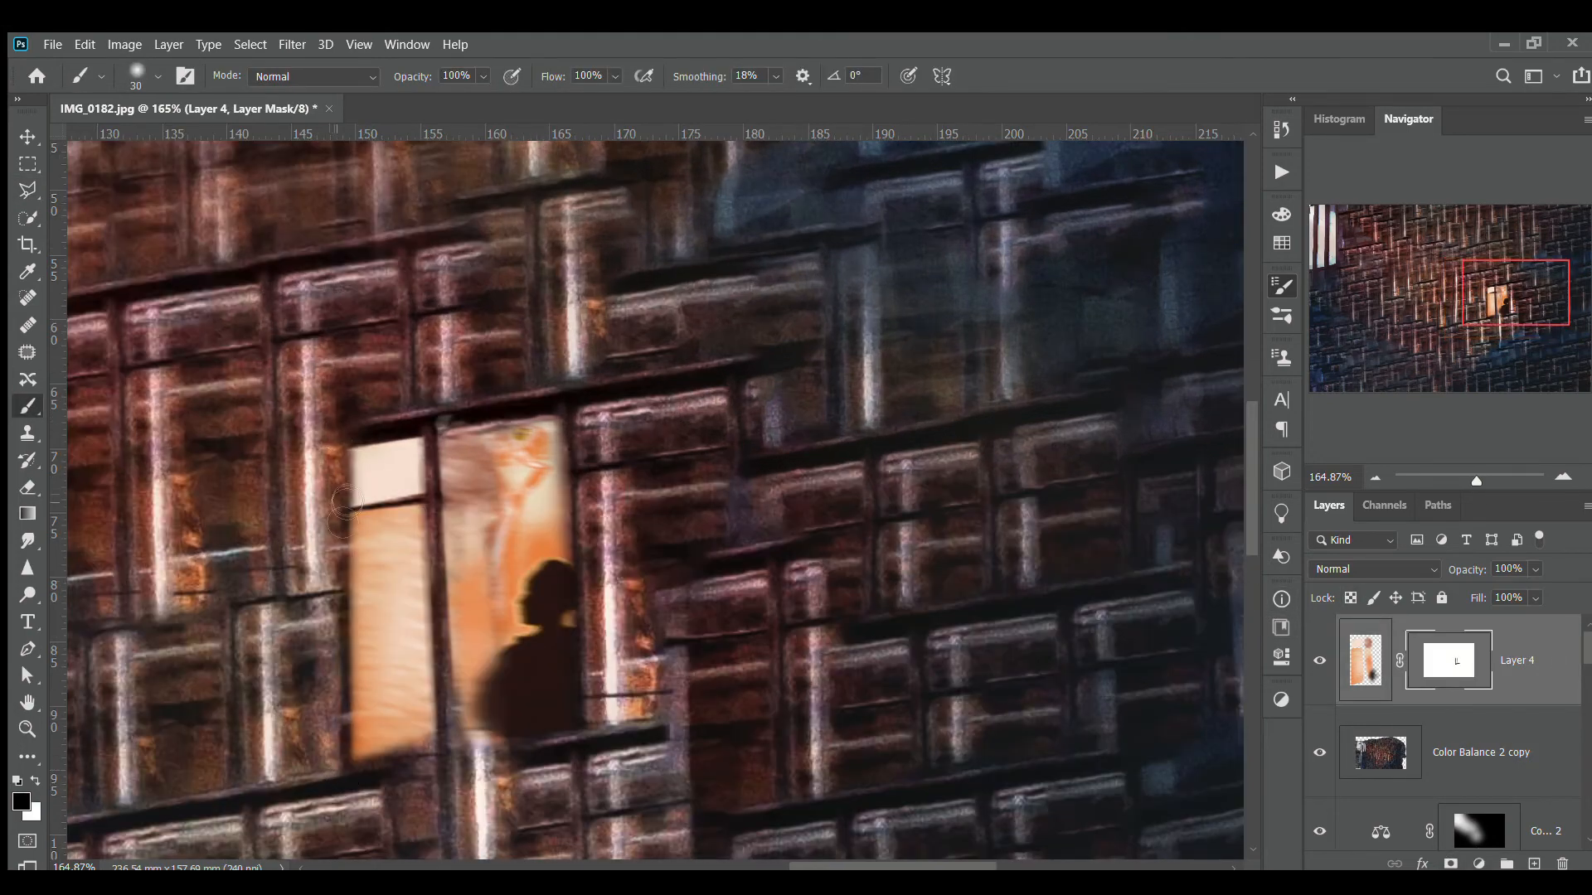
{"action": "left_click", "coordinate": [1461, 479]}
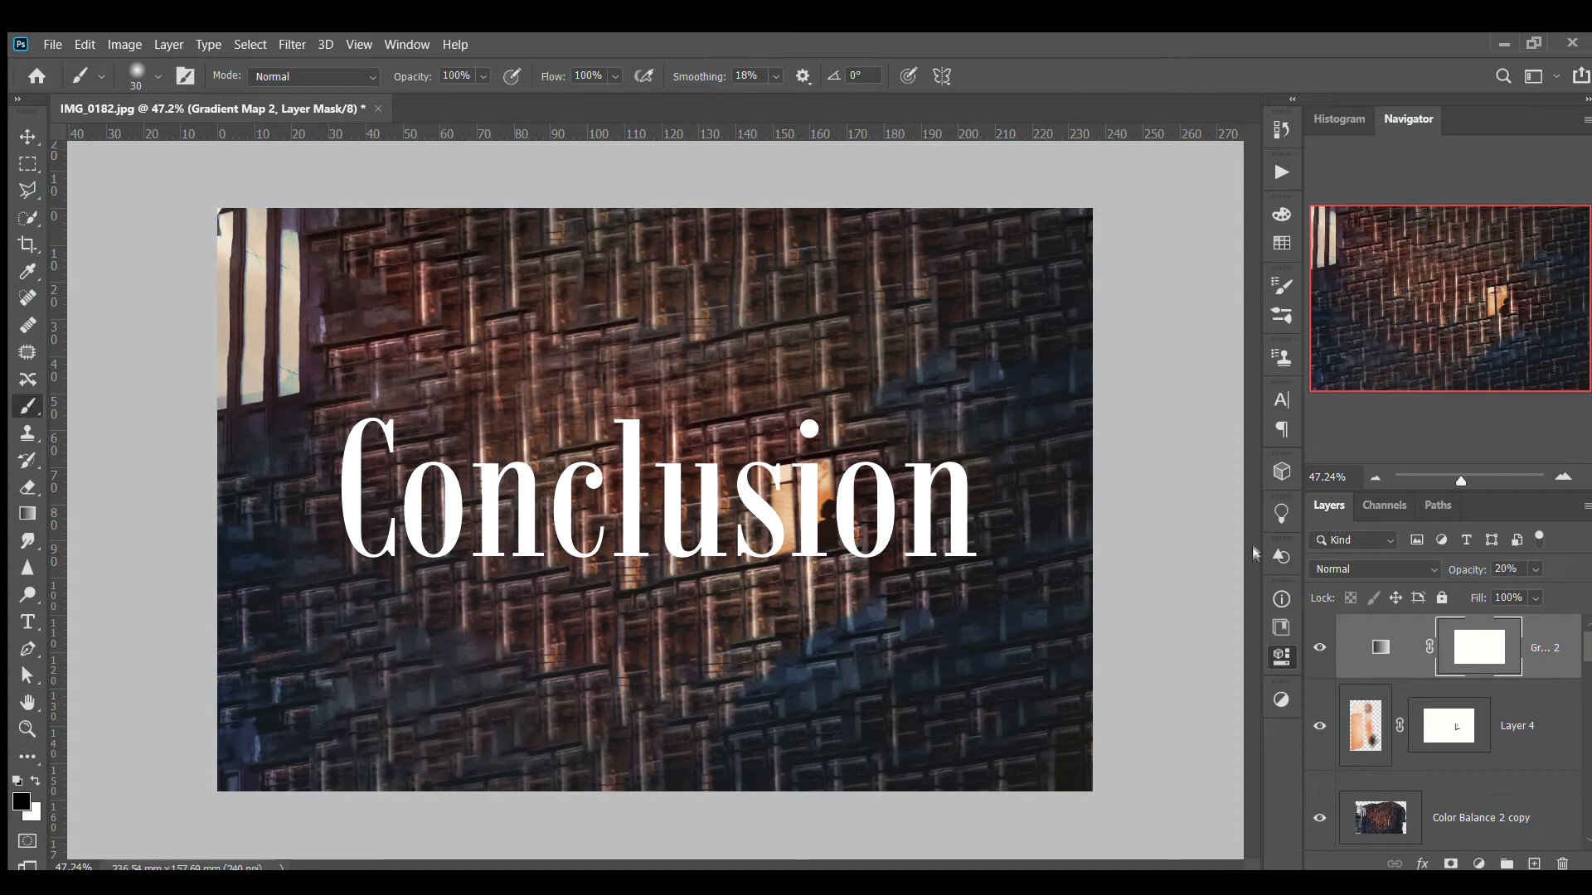
Step: Set the Gradient Map 2 layer's opacity to 29% and Layer 4's opacity to 75%
{"action": "left_click_drag", "start_coordinate": [1463, 567], "coordinate": [1475, 570]}
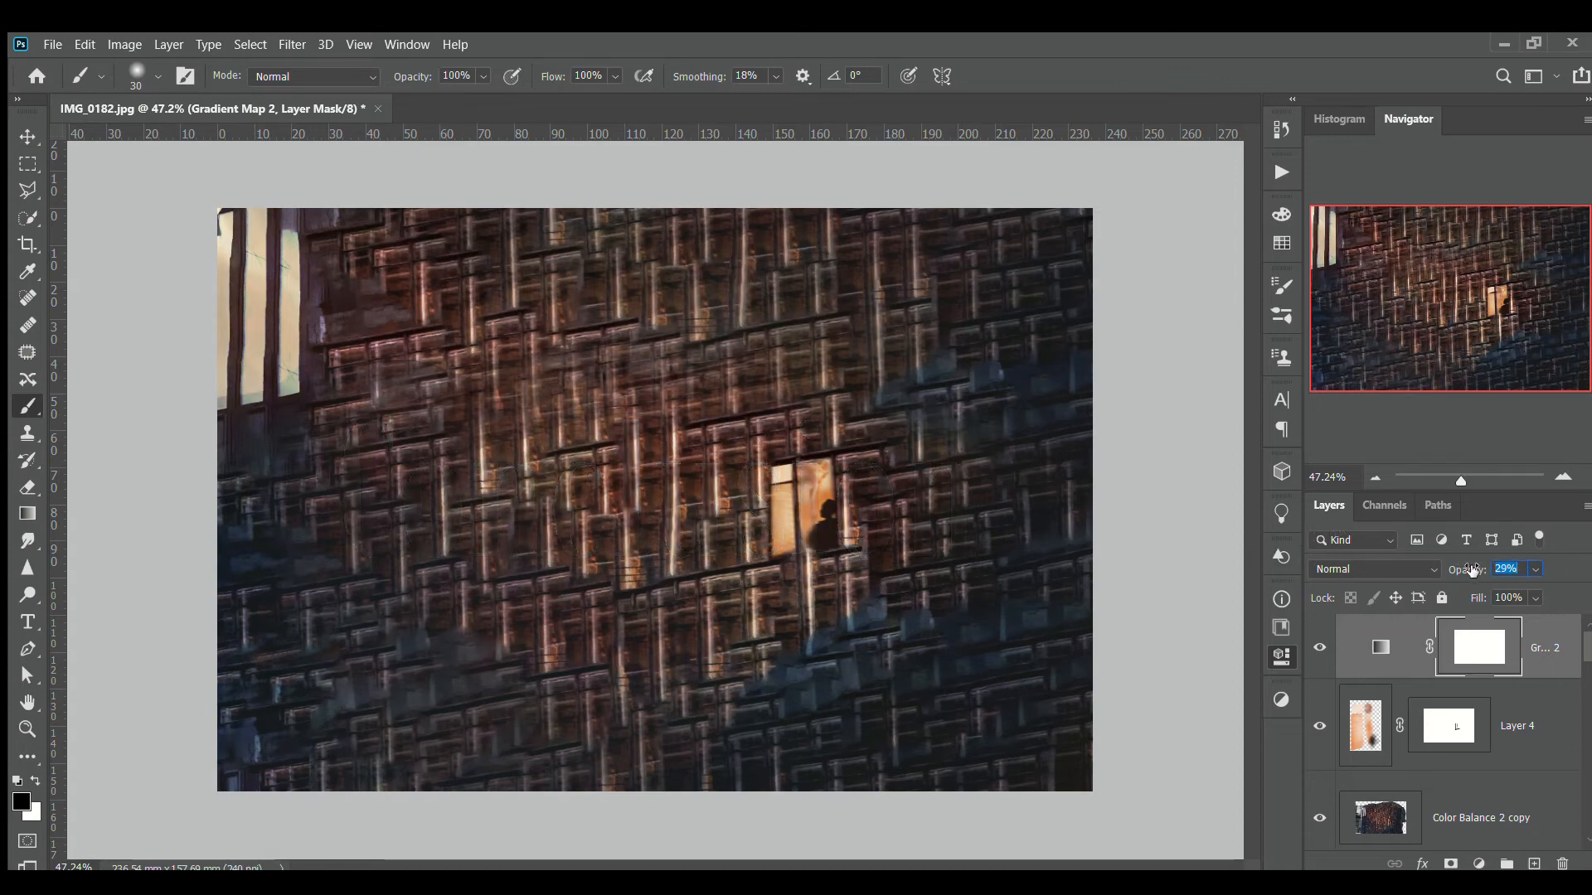
{"action": "left_click", "coordinate": [1365, 726]}
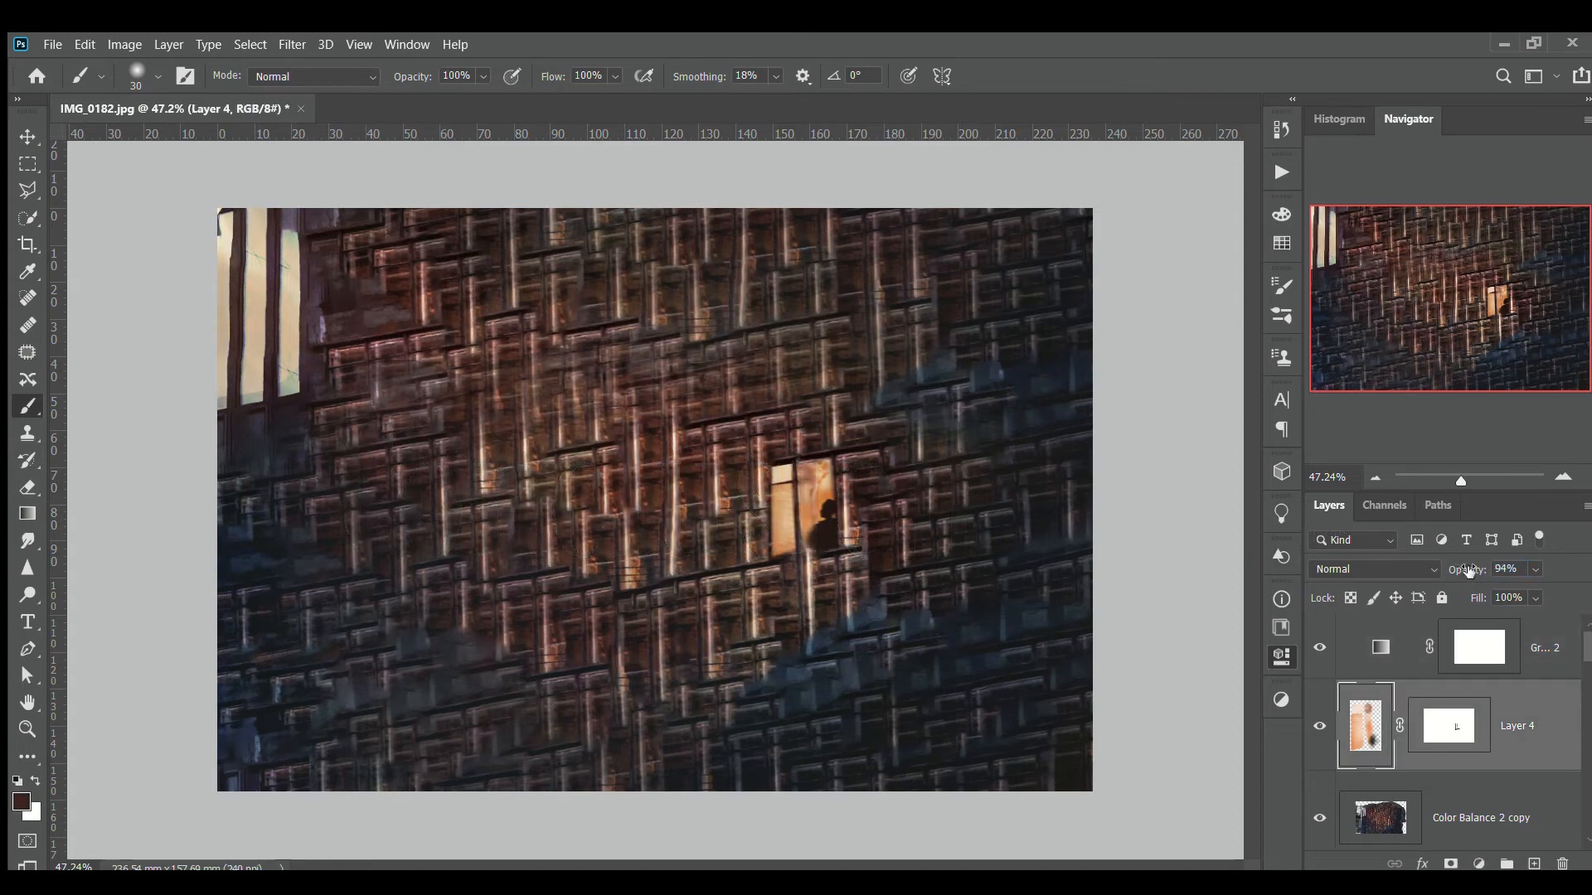
{"action": "left_click_drag", "start_coordinate": [1469, 570], "coordinate": [1449, 570]}
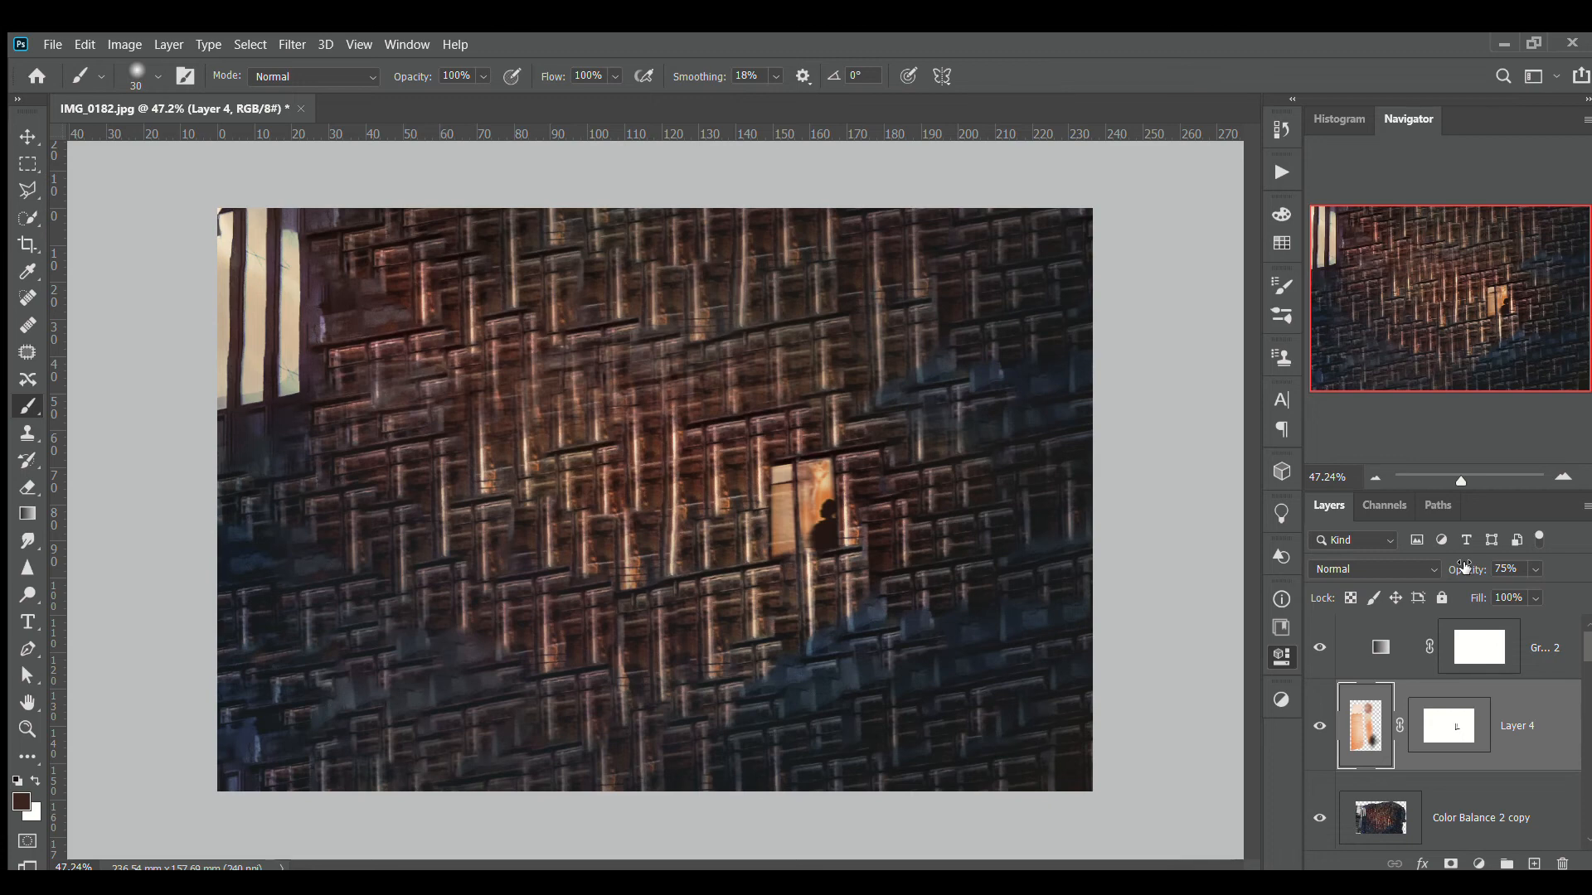
{"action": "scroll", "coordinate": [1442, 754], "scroll_direction": "down", "scroll_amount": 2}
{"action": "scroll", "coordinate": [1453, 771], "scroll_direction": "up", "scroll_amount": 1}
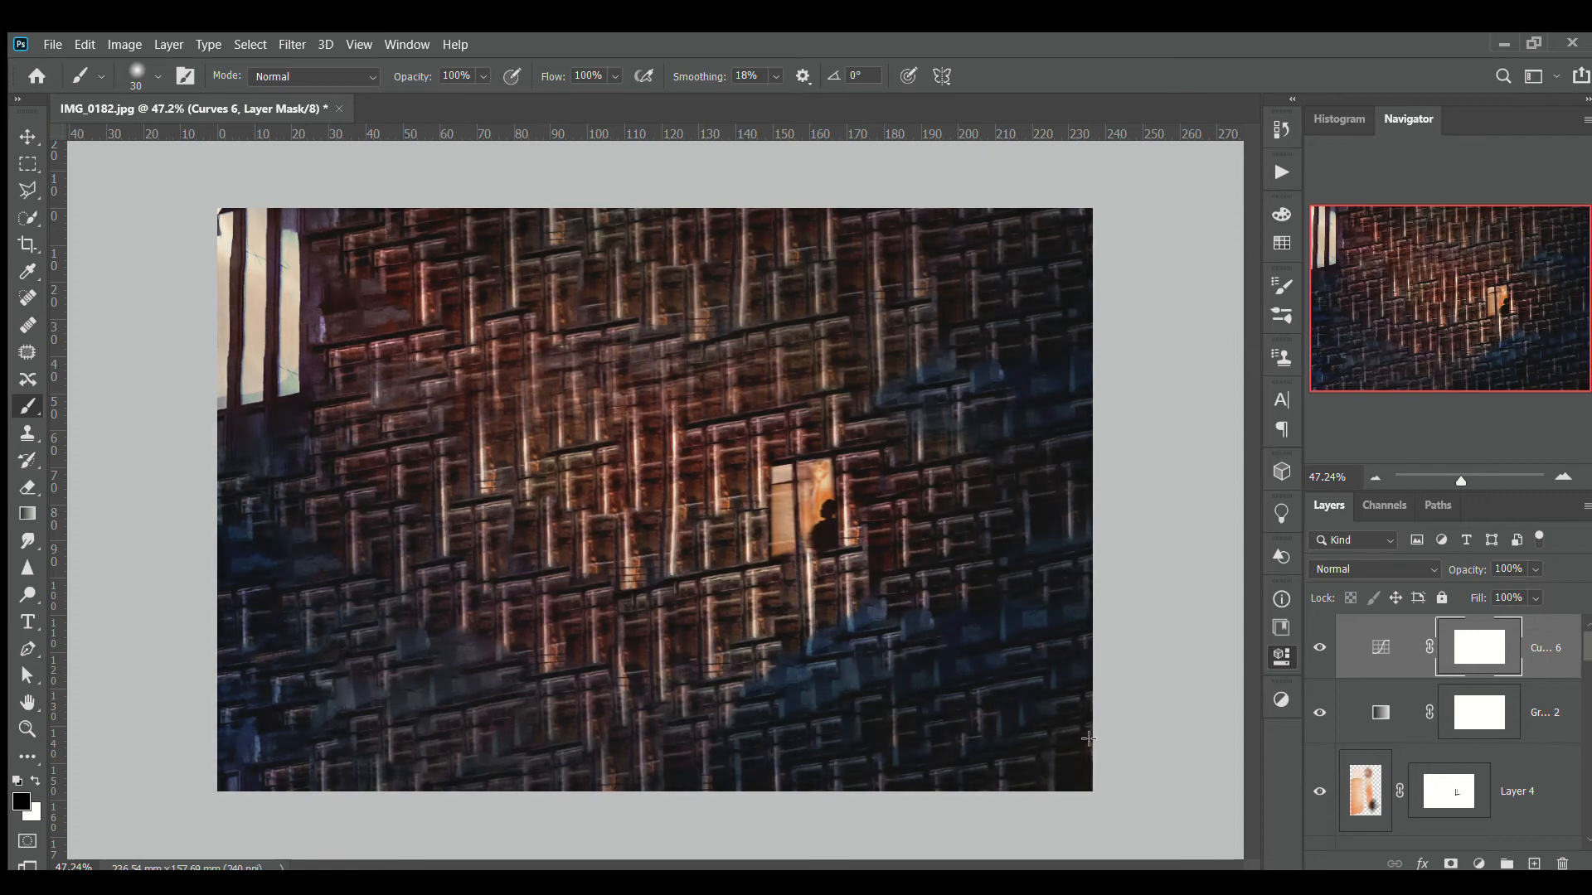
Step: Invert the Curves 6 mask to black, switch to white, and enlarge the brush to size 600
{"action": "key", "text": "ctrl+i"}
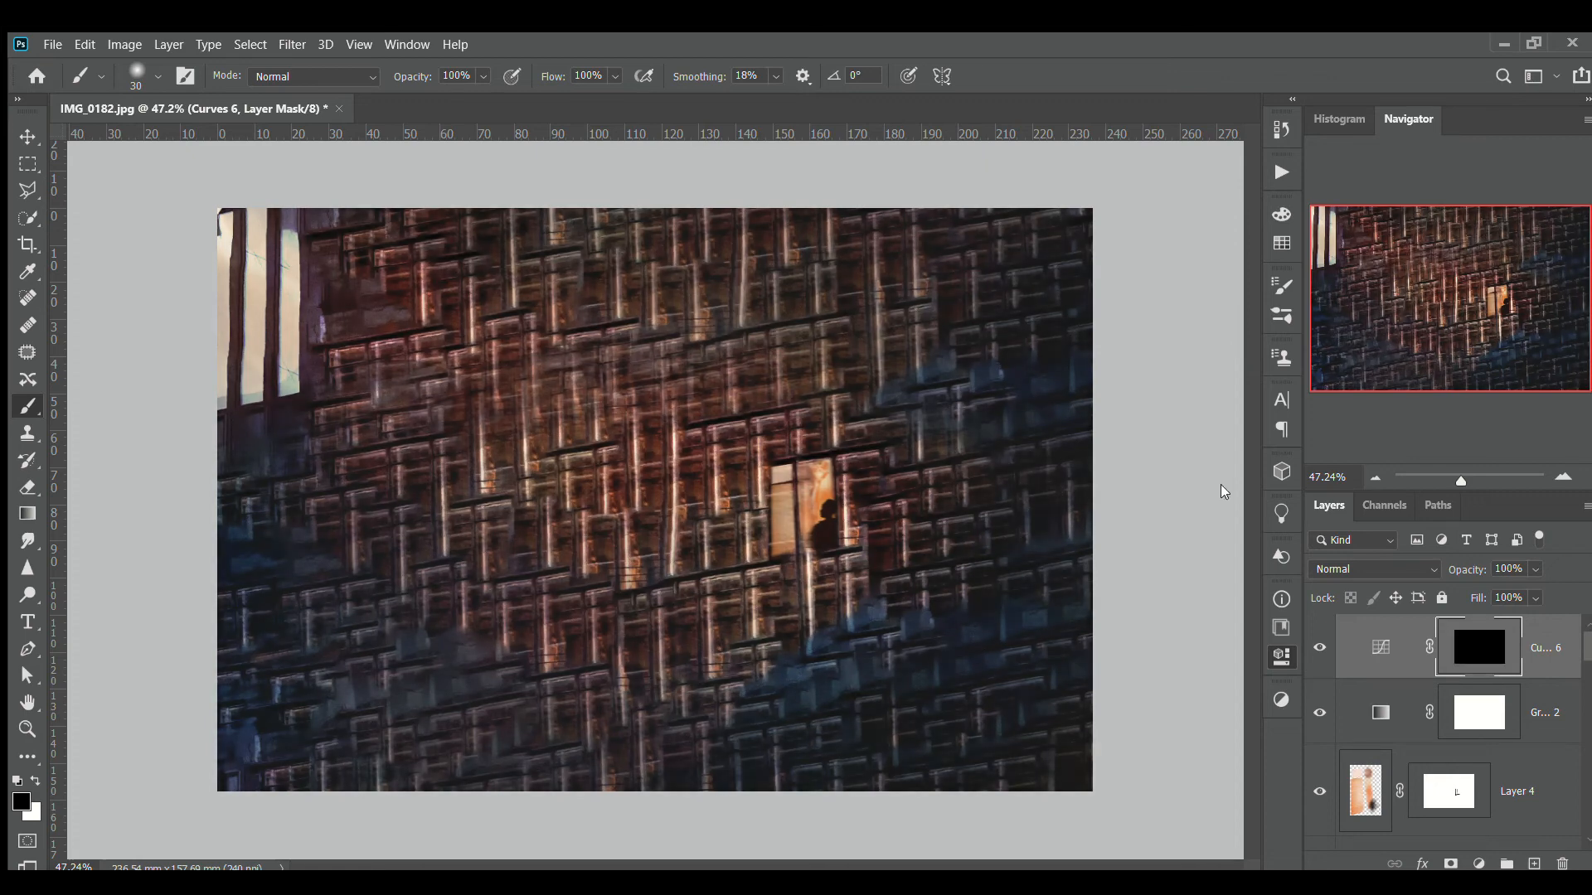
{"action": "key", "text": "x"}
{"action": "key", "text": "bracketright"}
{"action": "key", "text": "bracketright"}
{"action": "key", "text": "bracketright"}
{"action": "key", "text": "bracketright"}
{"action": "key", "text": "bracketright"}
{"action": "key", "text": "bracketright"}
{"action": "key", "text": "bracketright"}
{"action": "key", "text": "bracketright"}
{"action": "key", "text": "bracketright"}
{"action": "key", "text": "bracketright"}
{"action": "key", "text": "bracketright"}
{"action": "key", "text": "bracketright"}
{"action": "key", "text": "bracketright"}
{"action": "key", "text": "bracketright"}
{"action": "key", "text": "bracketright"}
{"action": "key", "text": "bracketright"}
{"action": "key", "text": "bracketright"}
{"action": "key", "text": "bracketright"}
{"action": "key", "text": "bracketright"}
{"action": "key", "text": "bracketright"}
Step: Paint white on the Curves 6 mask along the image's bottom, right and lower-left edges to darken them
{"action": "left_click_drag", "start_coordinate": [1056, 731], "coordinate": [904, 850]}
{"action": "mouse_move", "coordinate": [398, 800]}
{"action": "left_mouse_down"}
{"action": "mouse_move", "coordinate": [286, 788]}
{"action": "mouse_move", "coordinate": [241, 746]}
{"action": "left_mouse_up"}
{"action": "left_click_drag", "start_coordinate": [1103, 614], "coordinate": [1090, 514]}
{"action": "left_click_drag", "start_coordinate": [1133, 369], "coordinate": [1093, 338]}
{"action": "left_click_drag", "start_coordinate": [691, 781], "coordinate": [650, 854]}
{"action": "left_click_drag", "start_coordinate": [339, 845], "coordinate": [272, 590]}
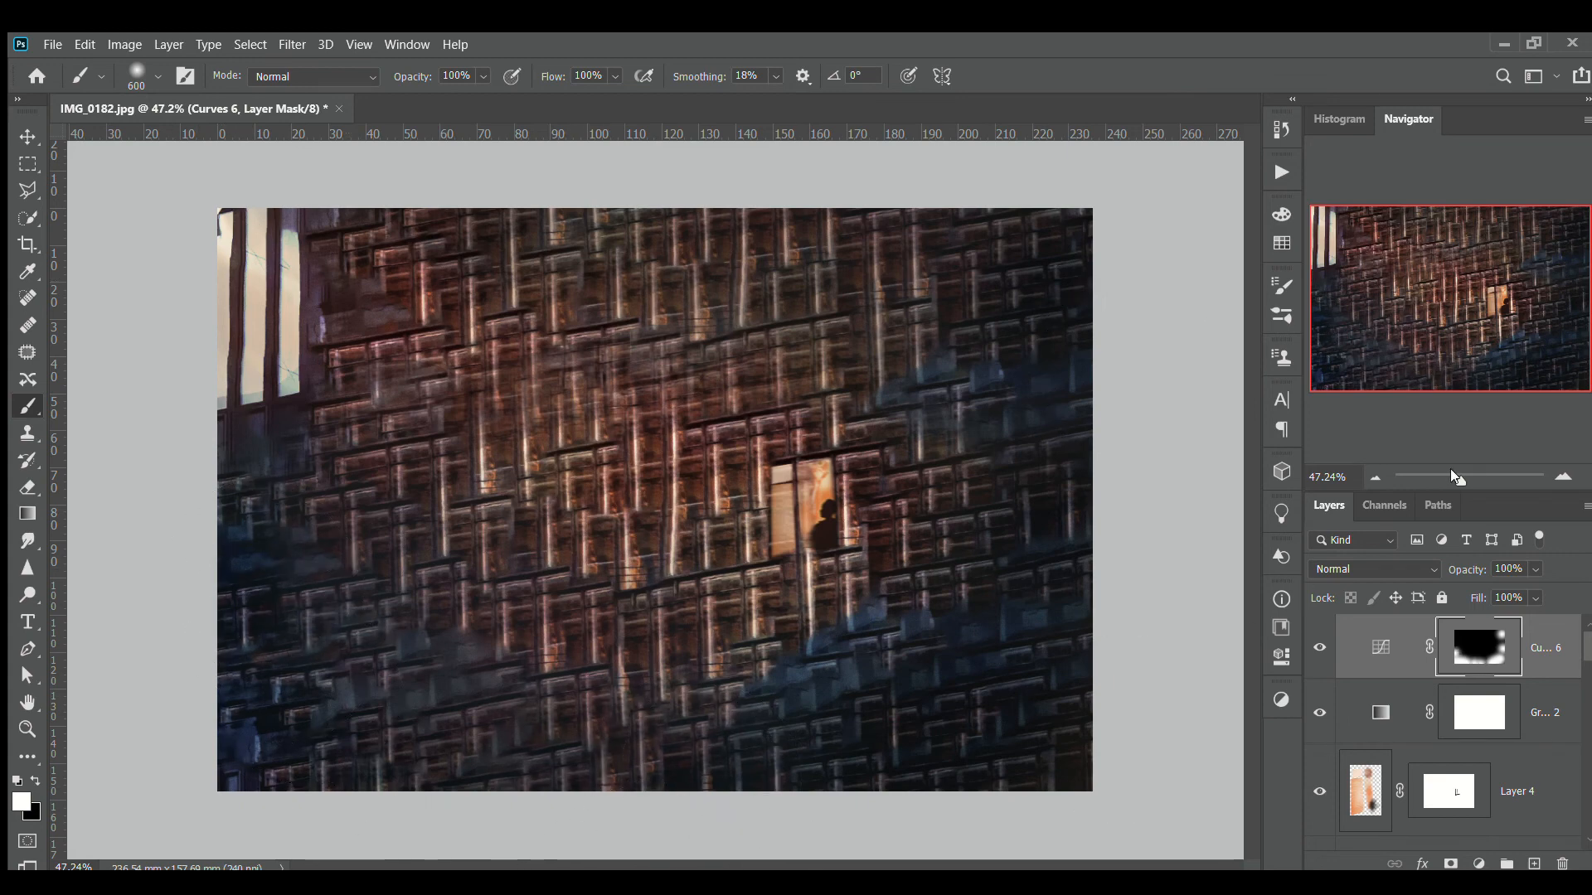